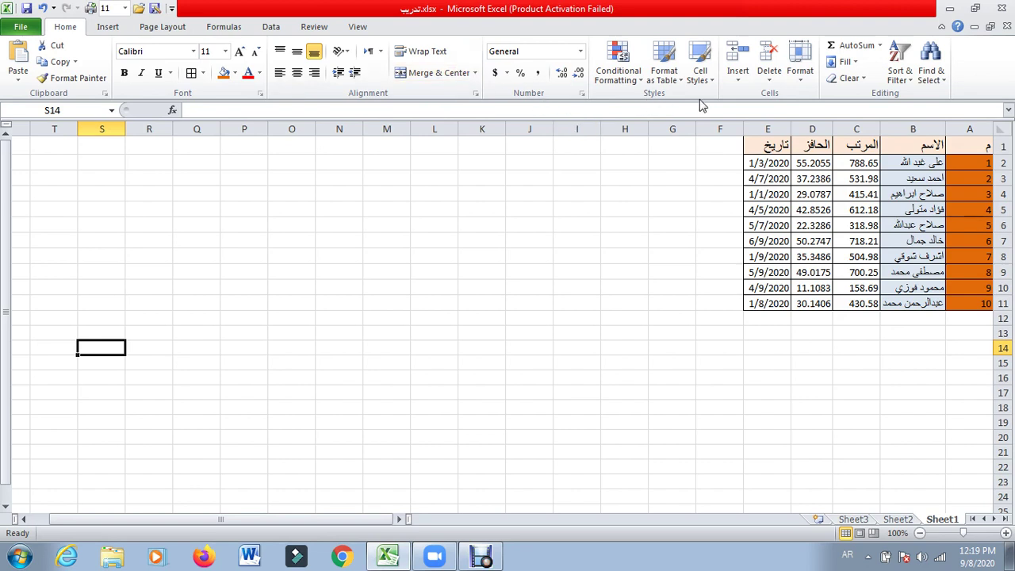
Step: Browse the Insert and Delete cell options without choosing any
click(738, 88)
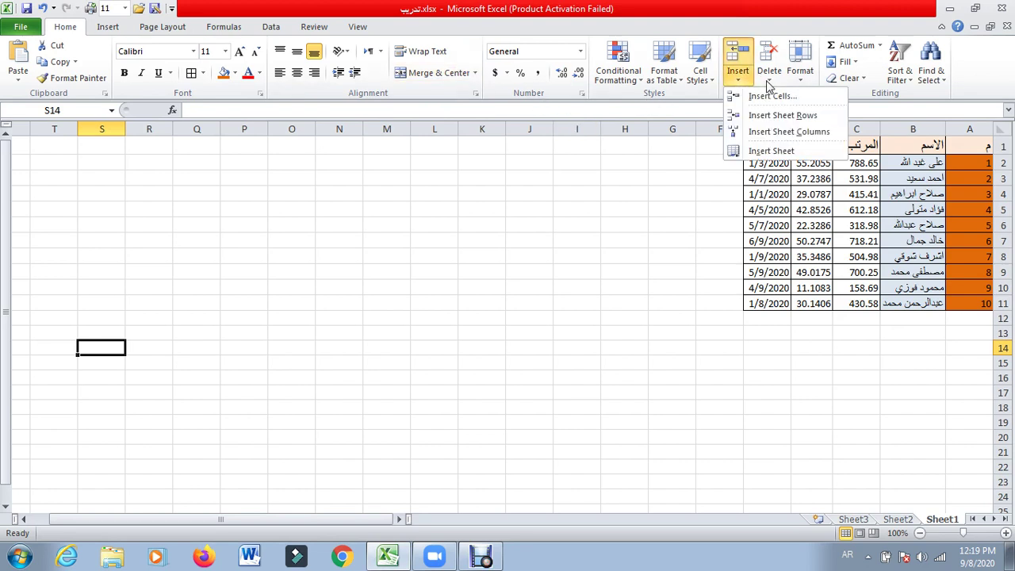
click(771, 86)
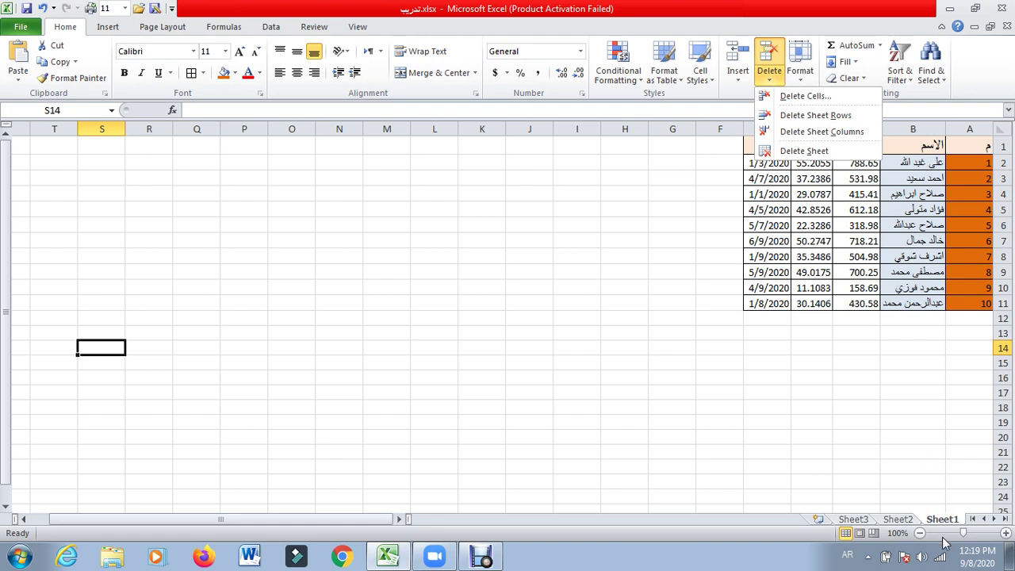
click(811, 471)
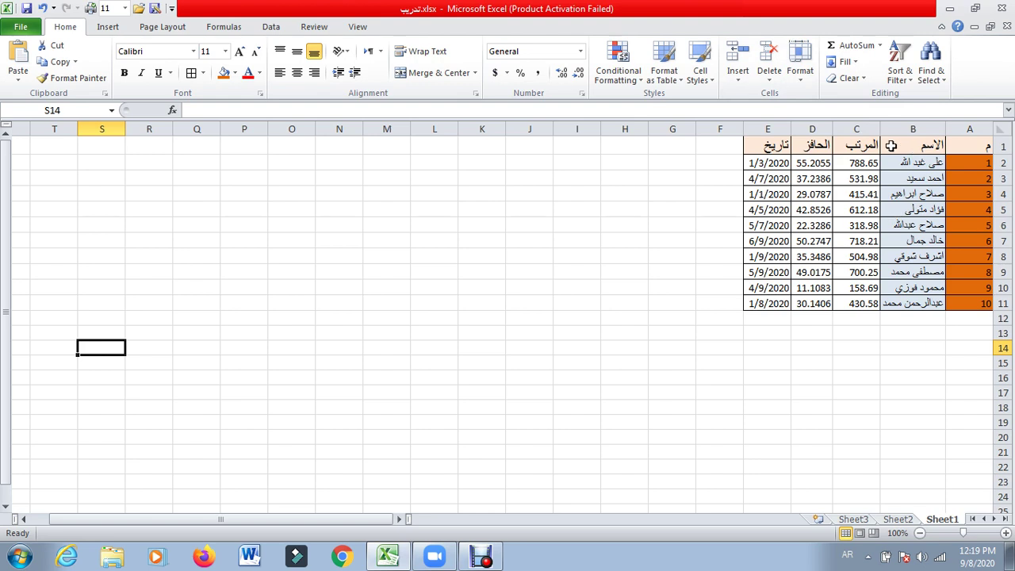
Step: Widen bonus column D and AutoFit name column B to the full Arabic names
drag(791, 129, 764, 128)
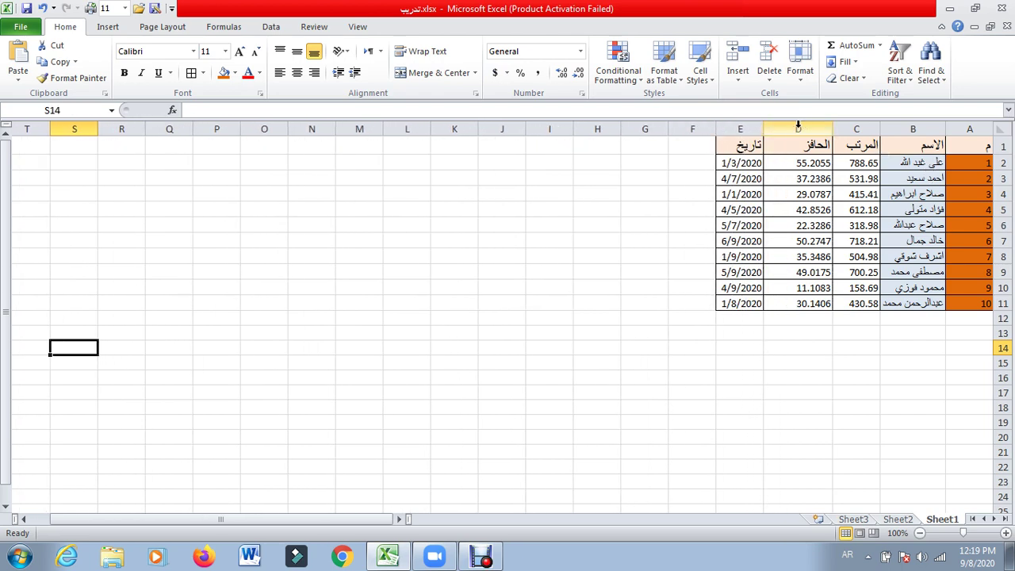
drag(881, 129, 897, 128)
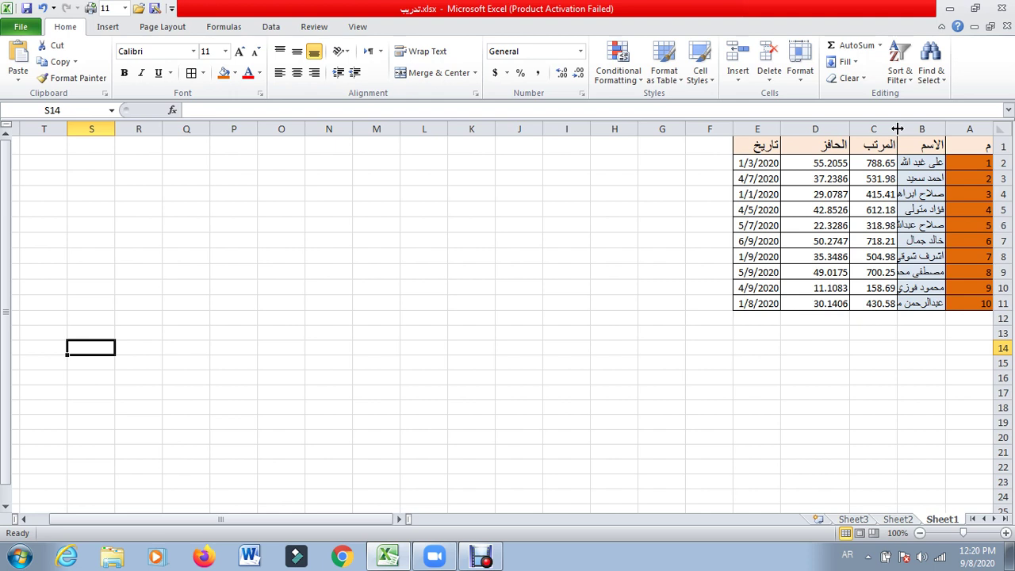
double_click(898, 128)
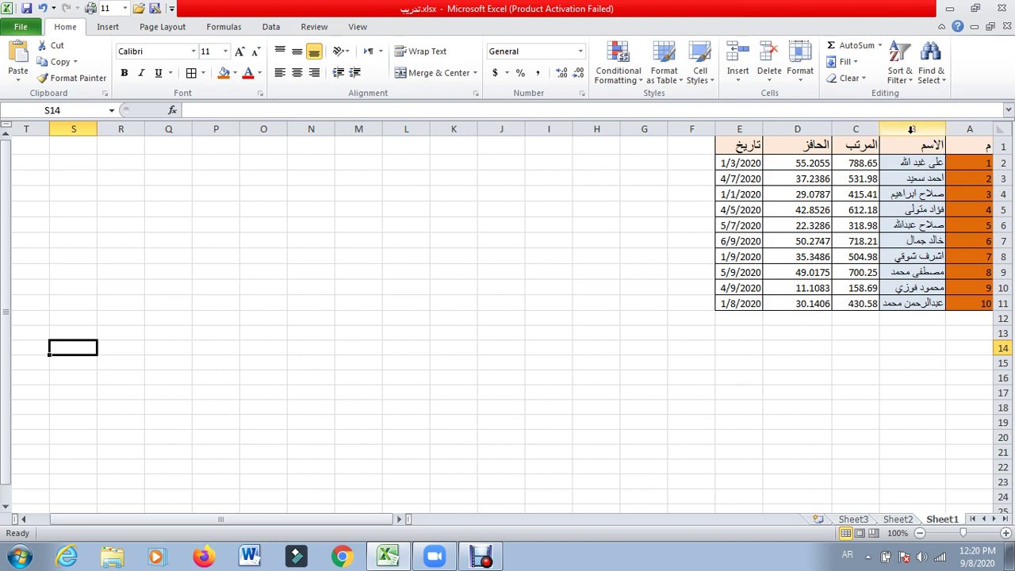
Step: Give name column B an exact column width of 20 through Format > Column Width
click(911, 129)
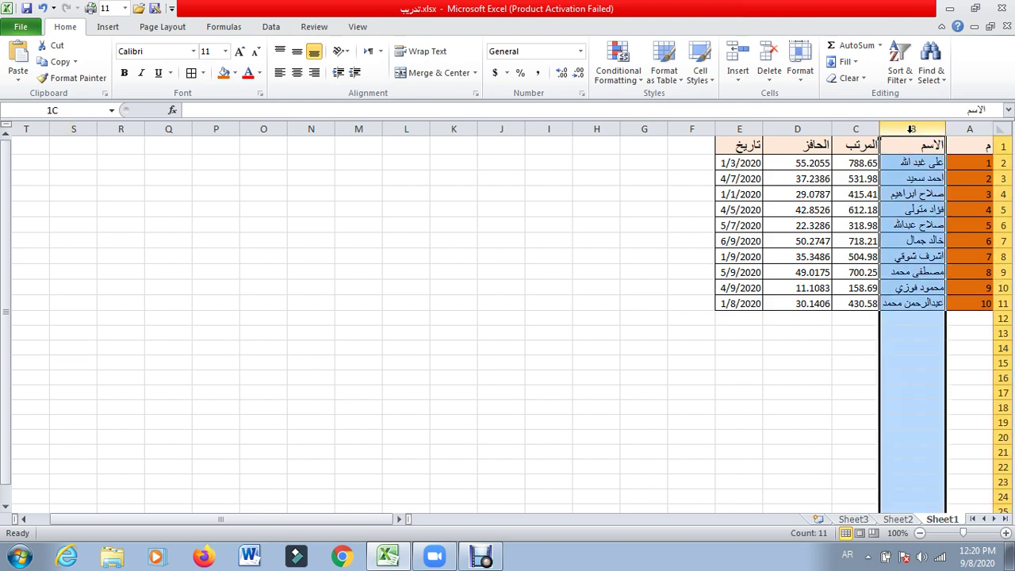
click(909, 181)
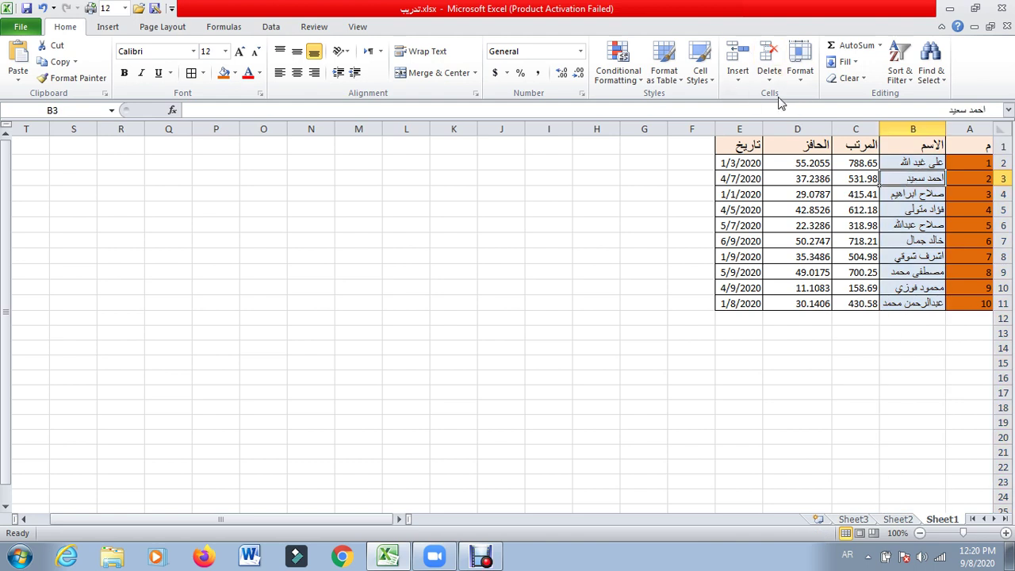
click(802, 79)
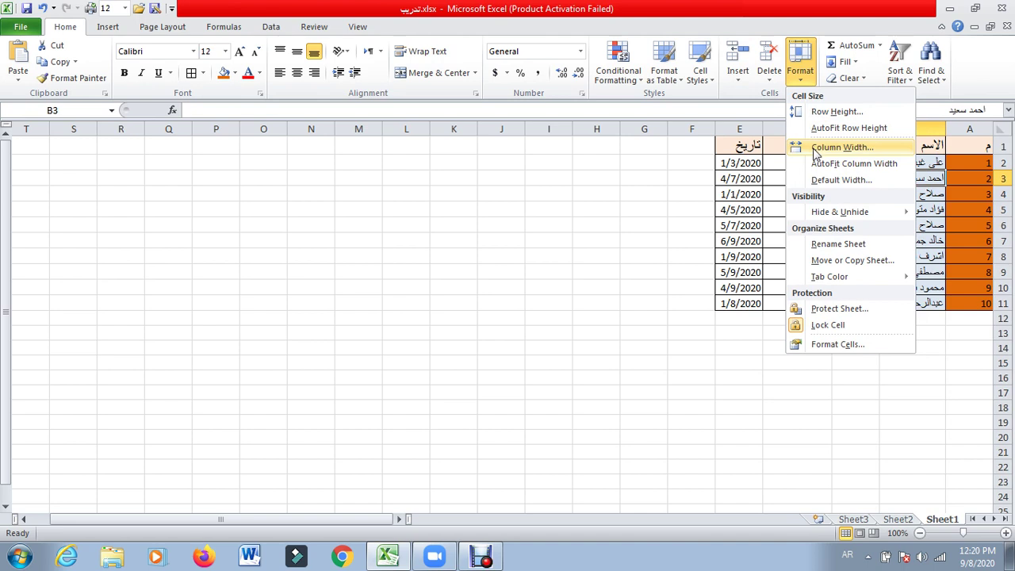
click(815, 149)
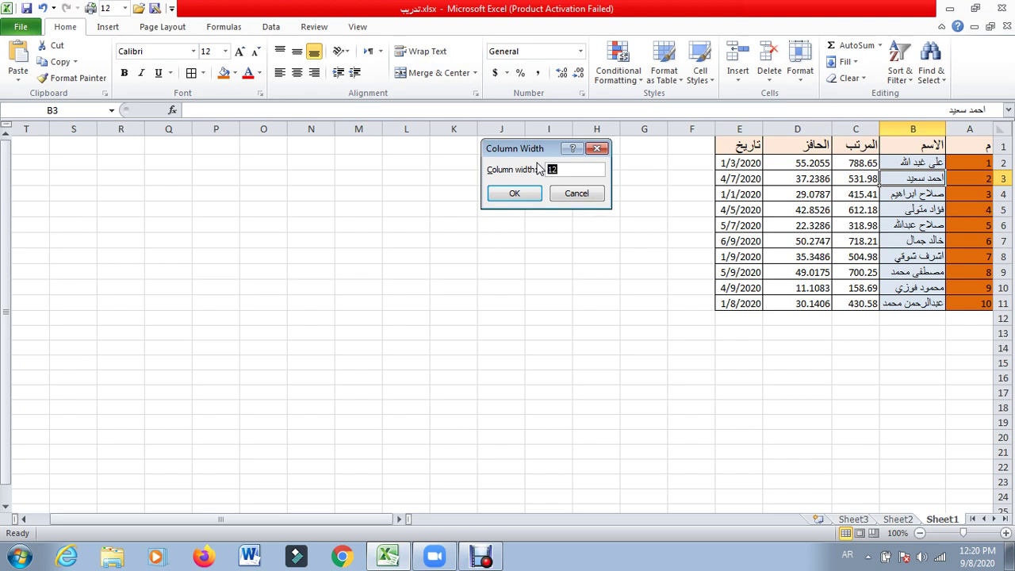
text(2)
click(523, 195)
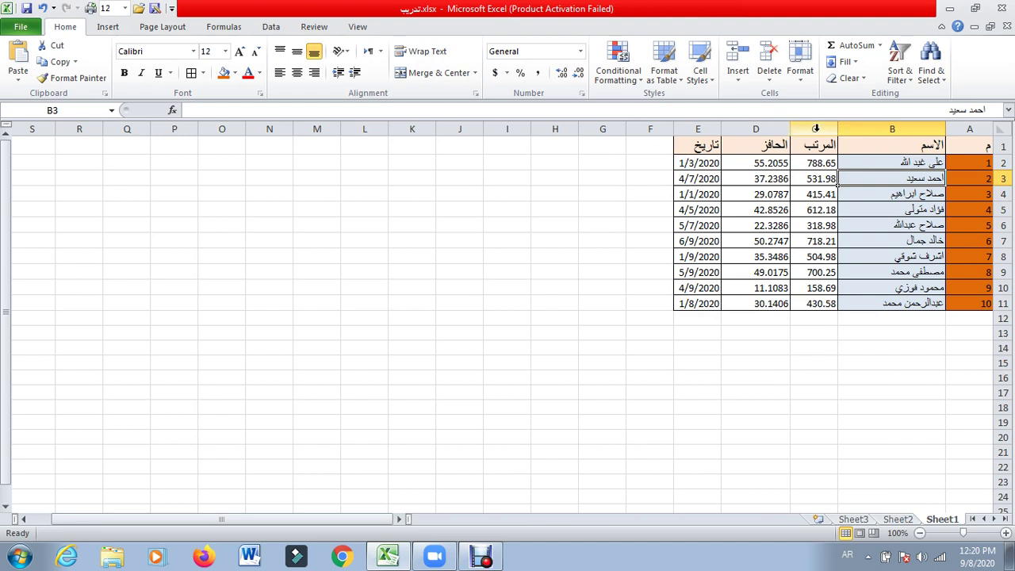
Step: Set salary column C to a column width of 20, matching column B
click(815, 128)
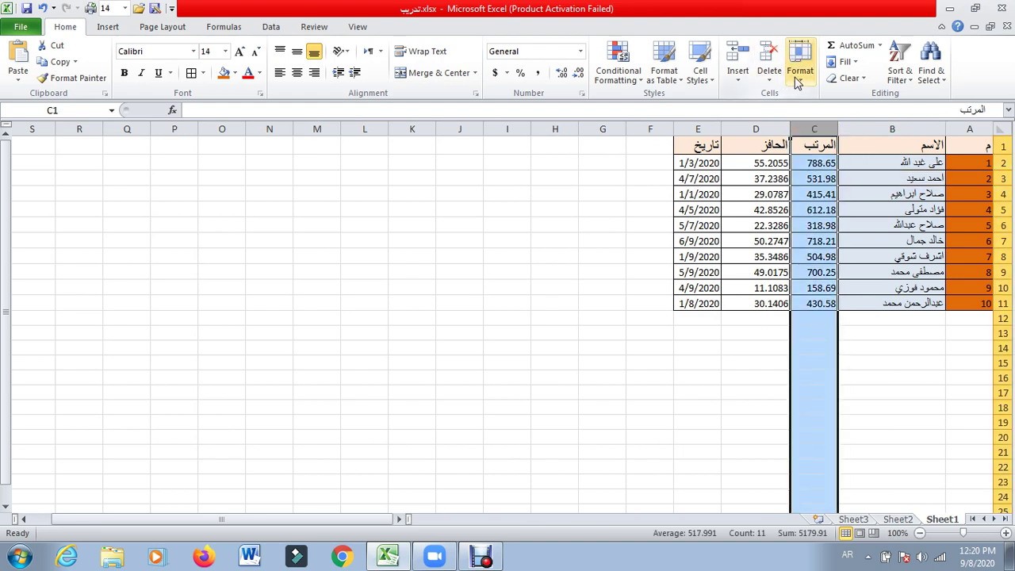
click(799, 83)
click(837, 111)
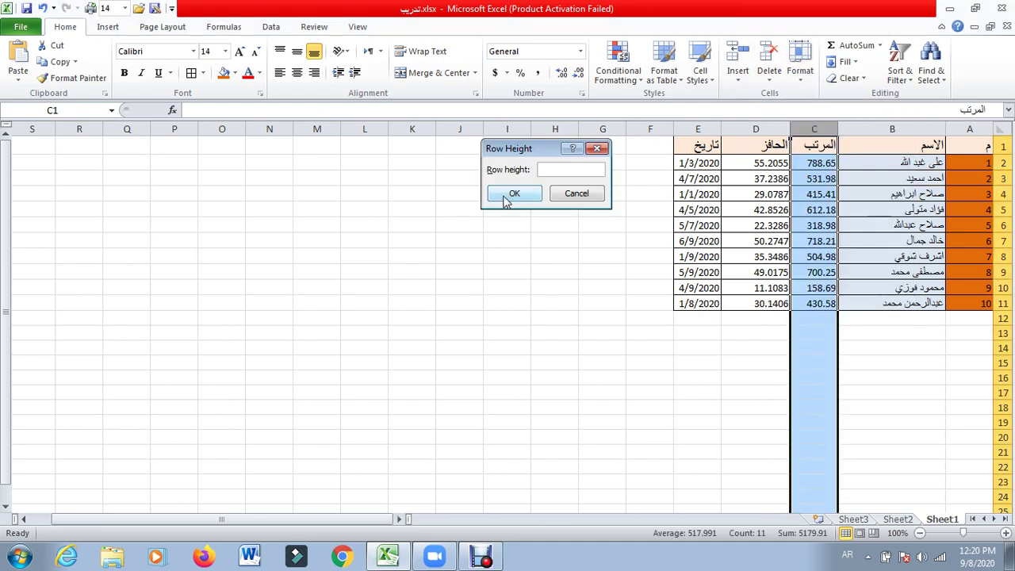
click(597, 148)
click(799, 72)
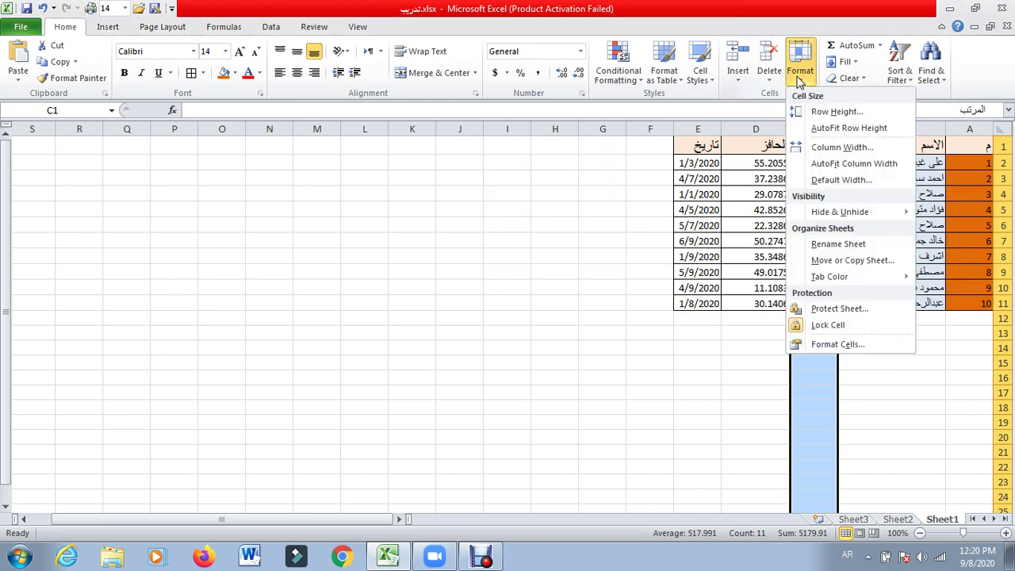
click(834, 148)
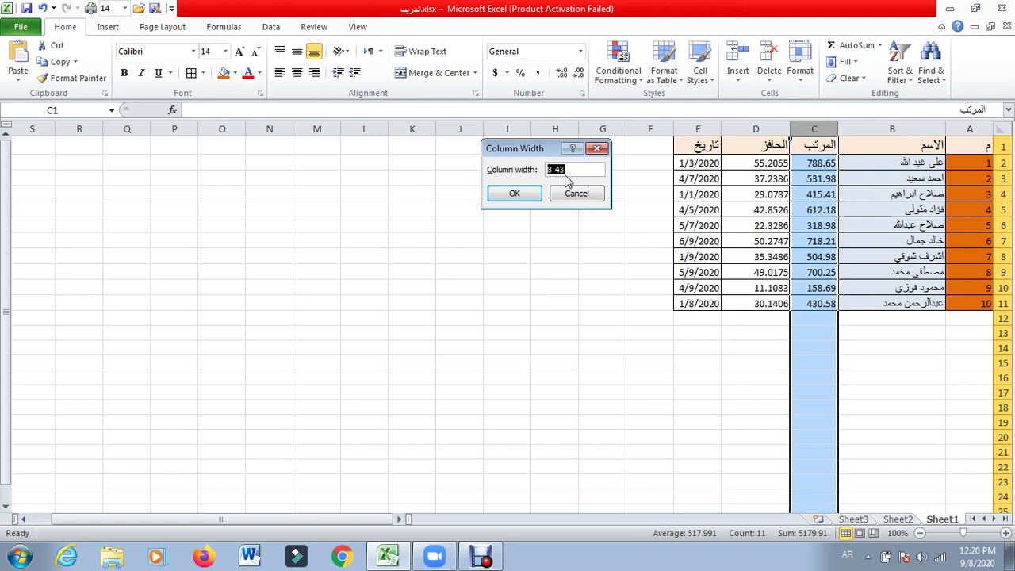
text(20)
click(529, 196)
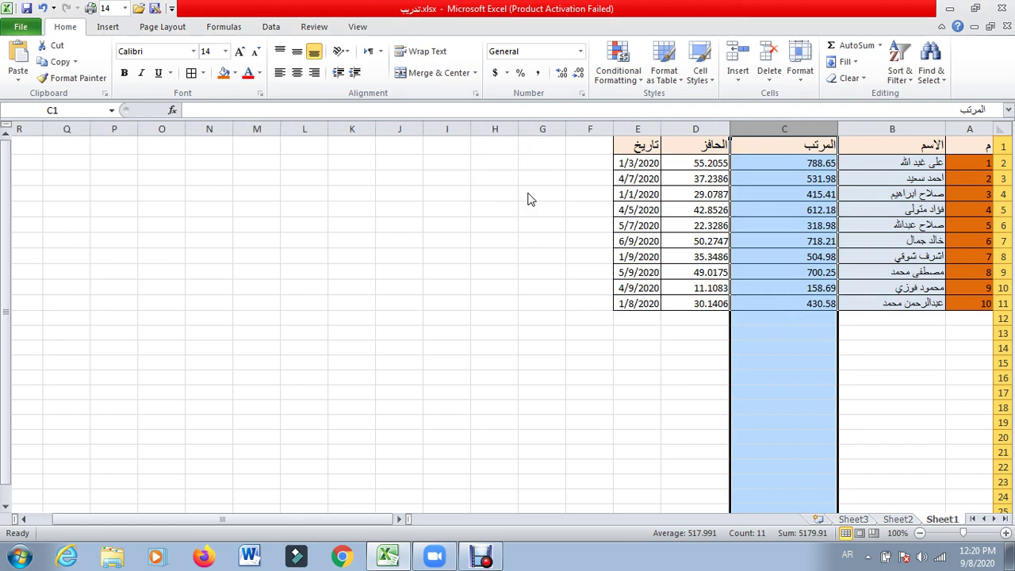
click(551, 235)
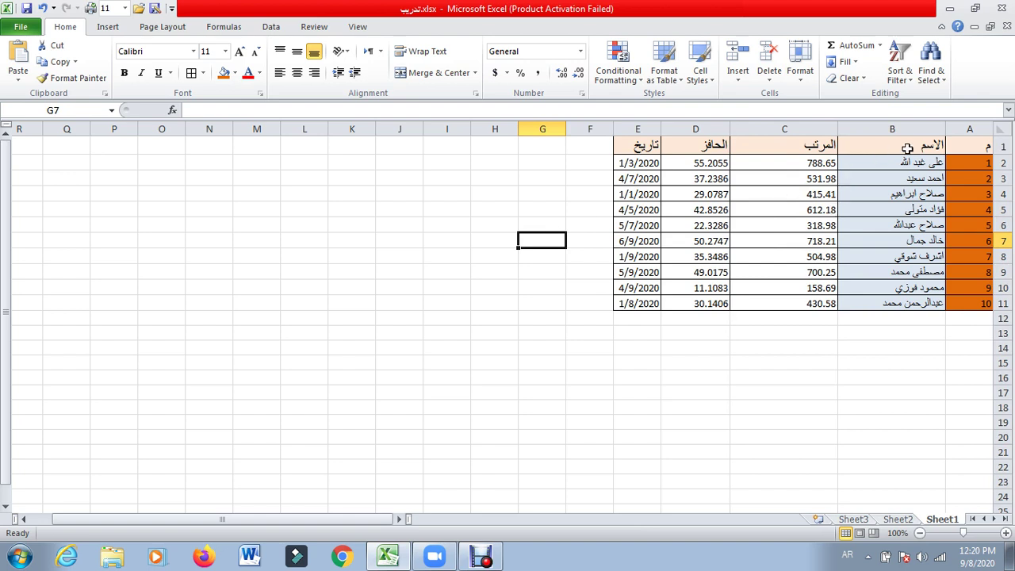
Step: Select columns A through E together and give them all a width of 20
drag(978, 127, 671, 140)
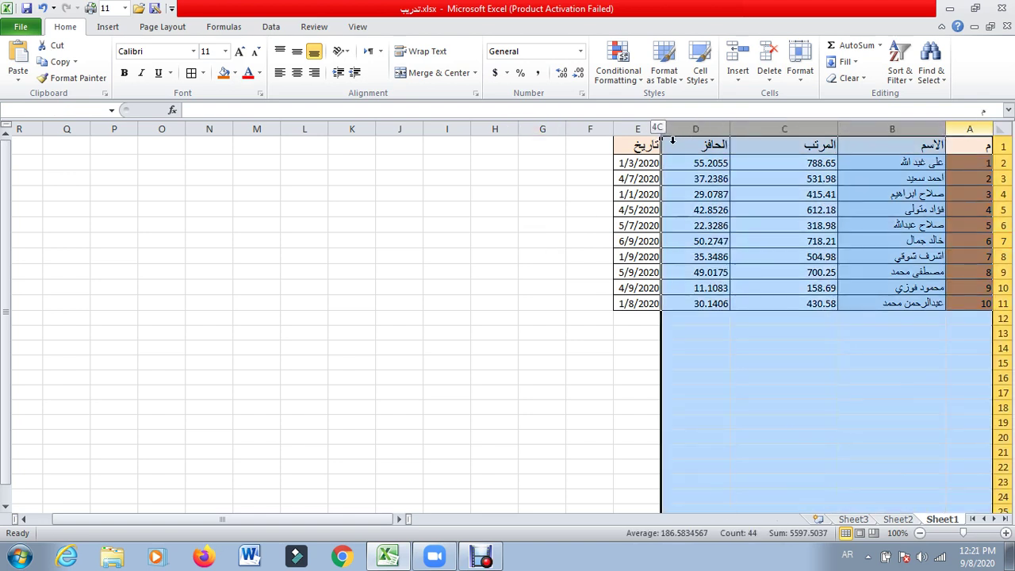
click(802, 71)
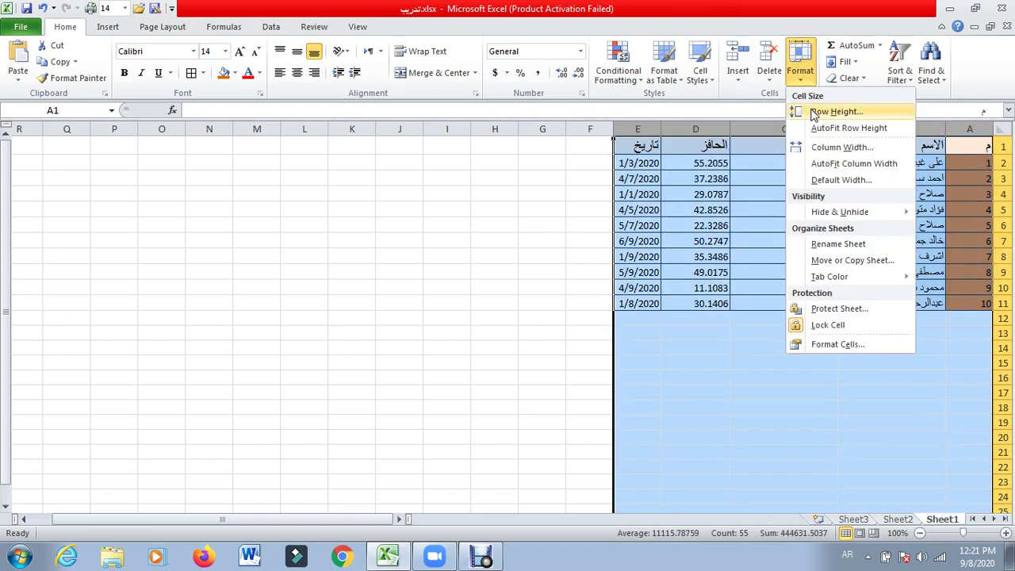
click(820, 148)
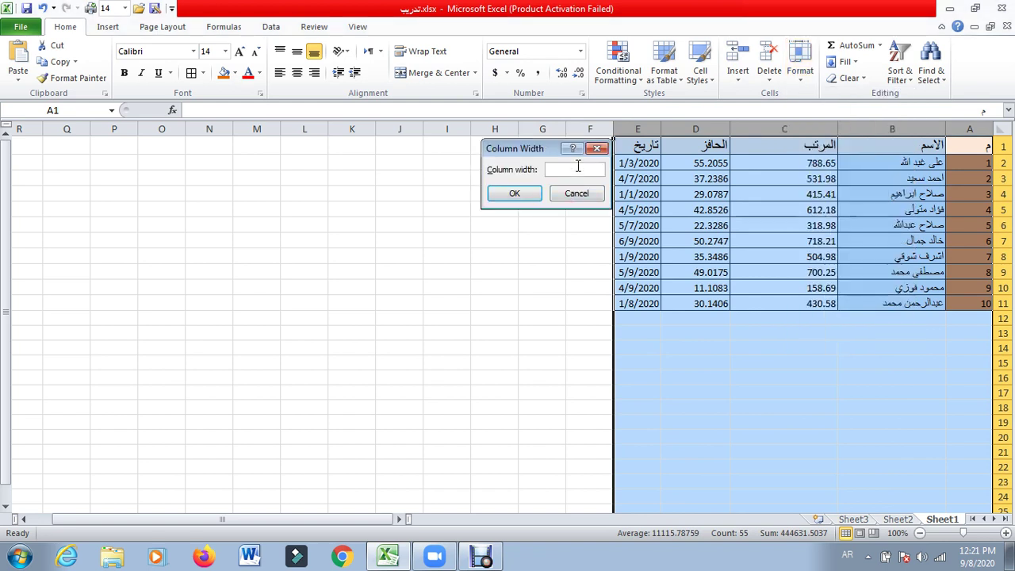
text(20)
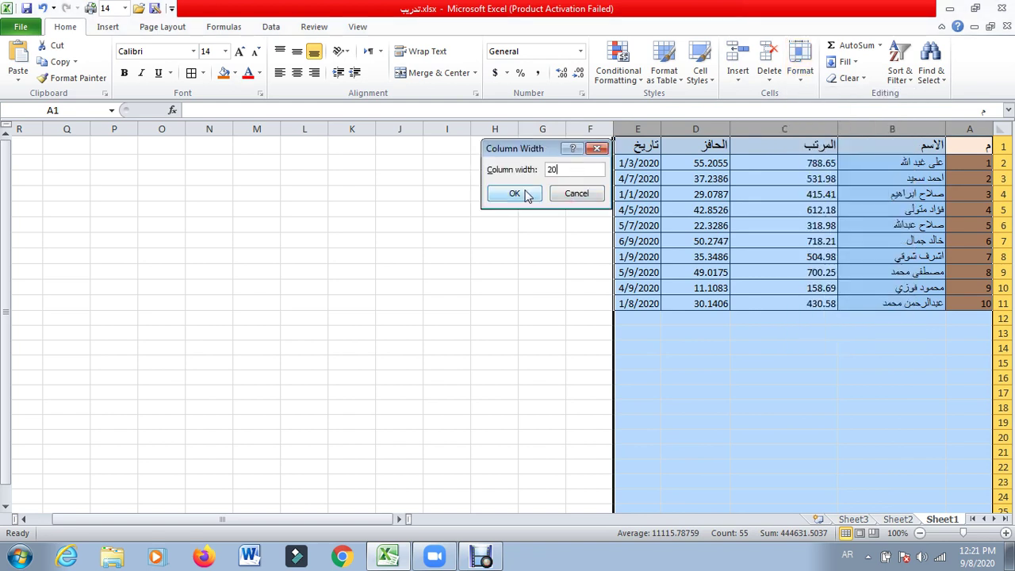
click(524, 195)
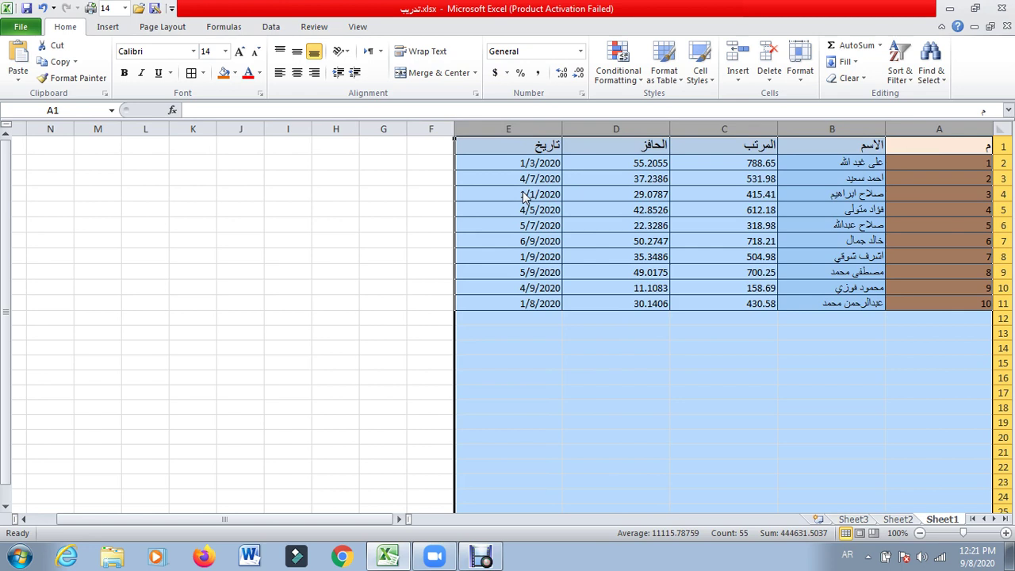
click(720, 223)
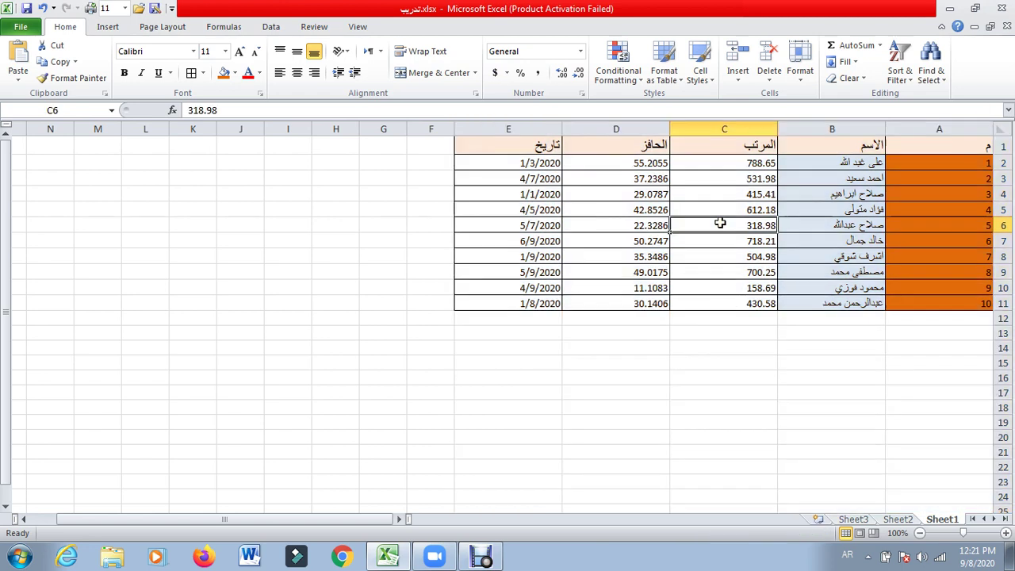
Step: Set the height of row 2 to 18 with Format > Row Height
click(996, 163)
click(948, 163)
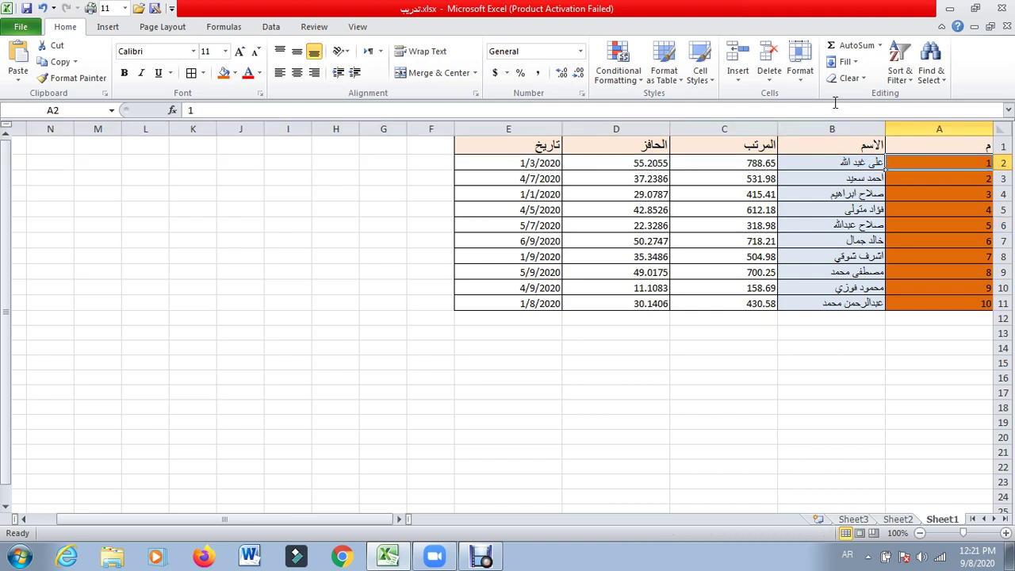
click(800, 64)
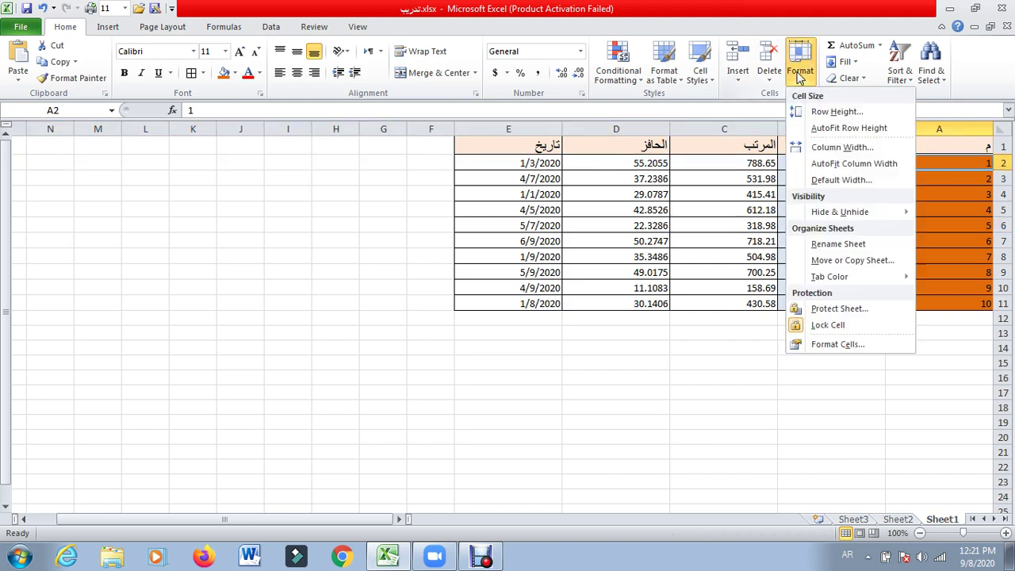
click(813, 112)
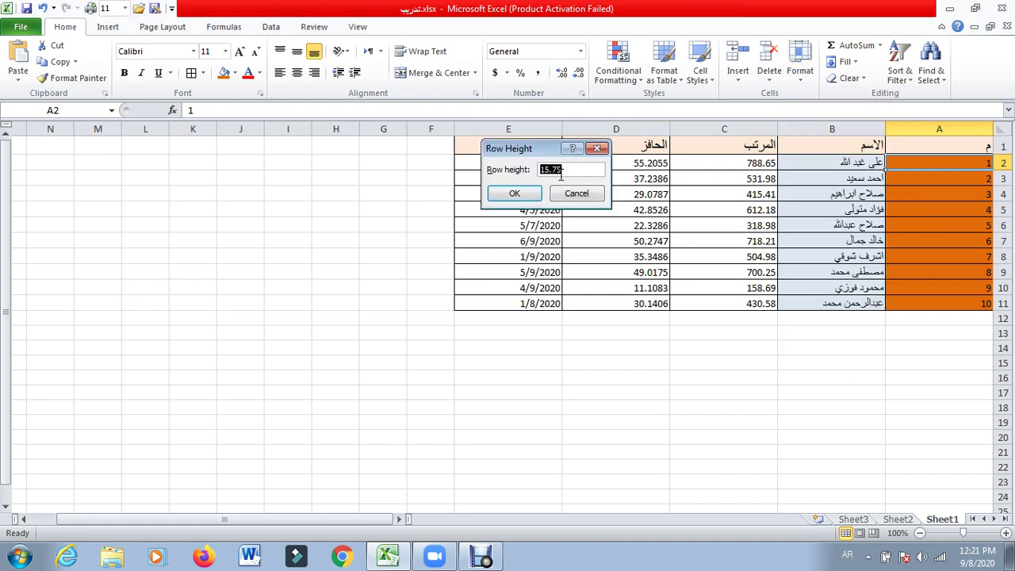
text(18)
key(Return)
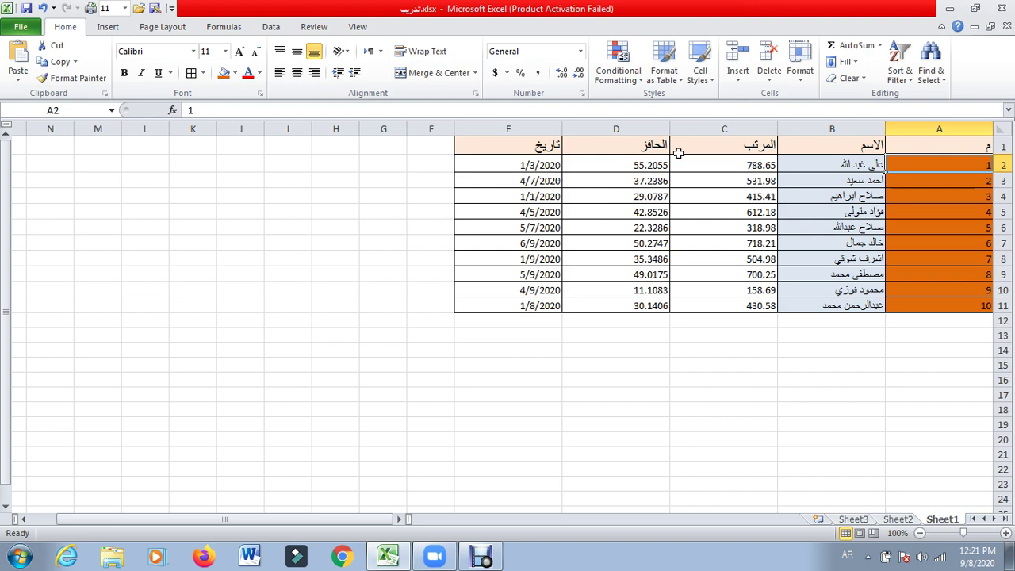
Step: Increase row 2's height to 30
click(800, 75)
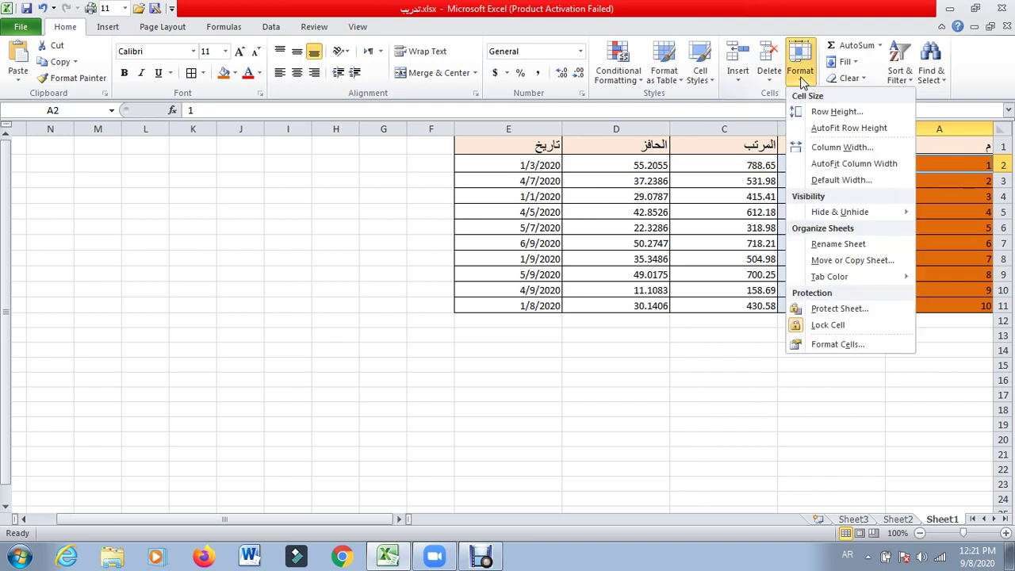
click(828, 115)
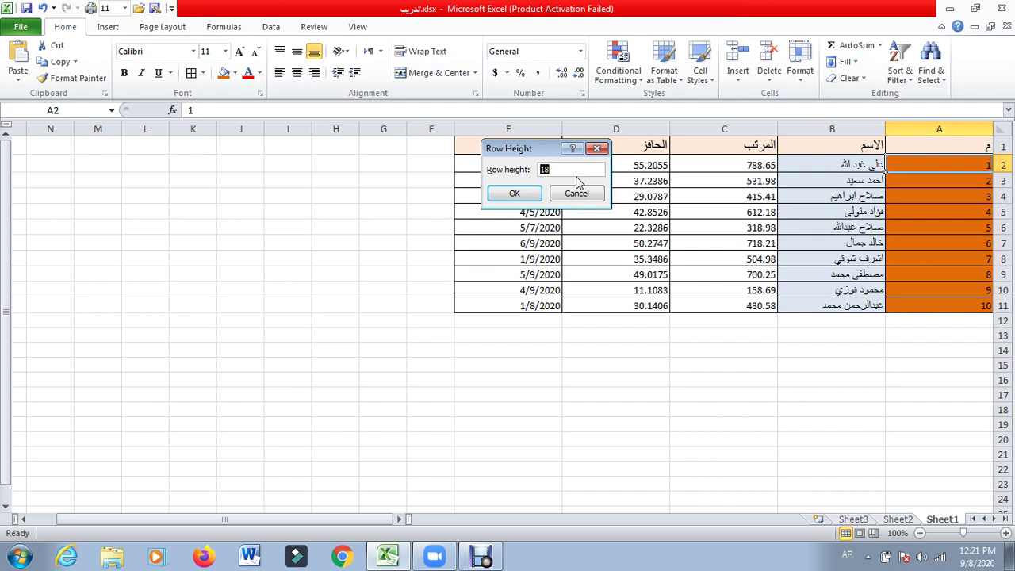
text(30)
key(Return)
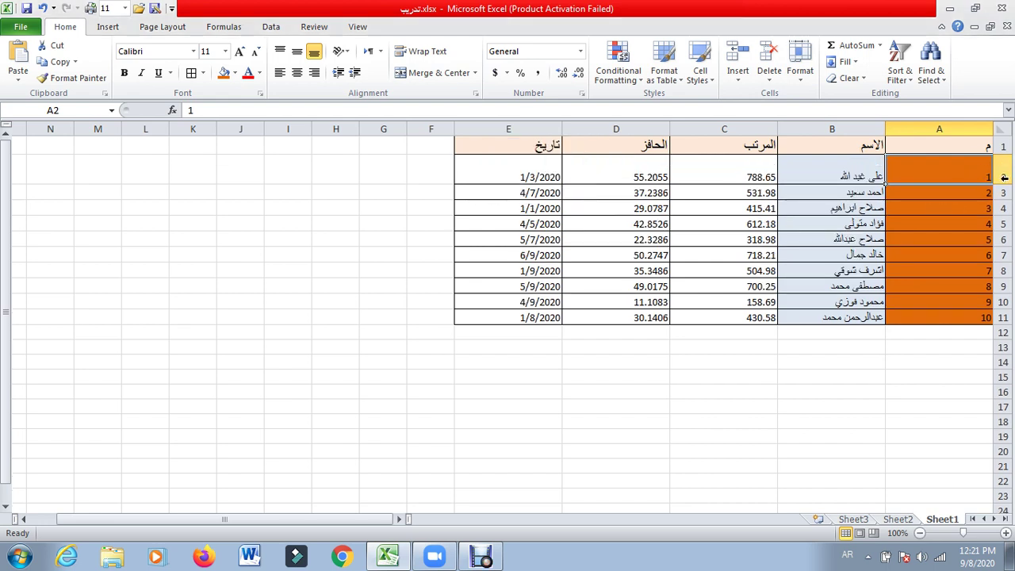
Step: Select rows 2 through 11 and set their row height to 30
drag(1004, 177, 989, 317)
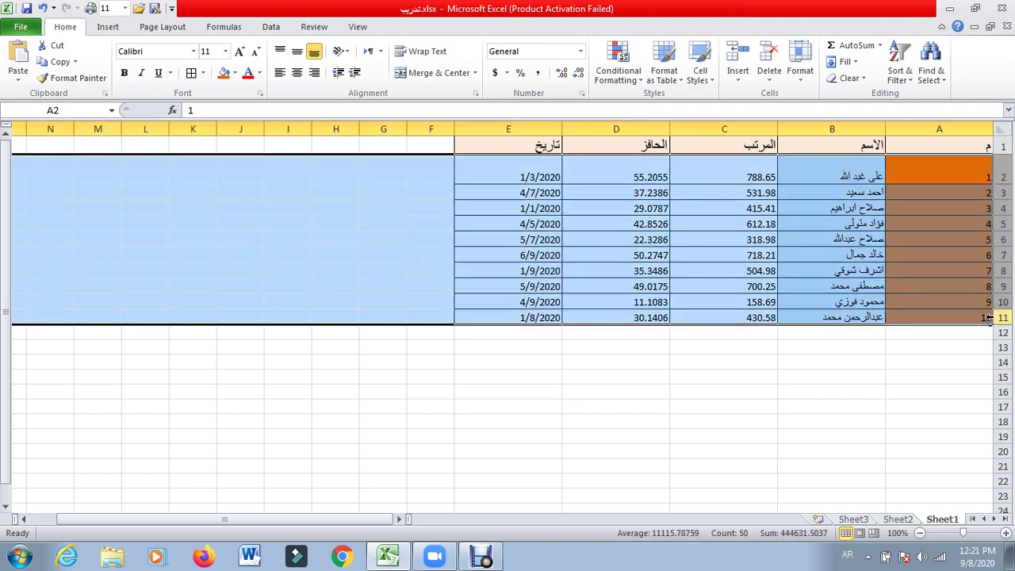
click(799, 75)
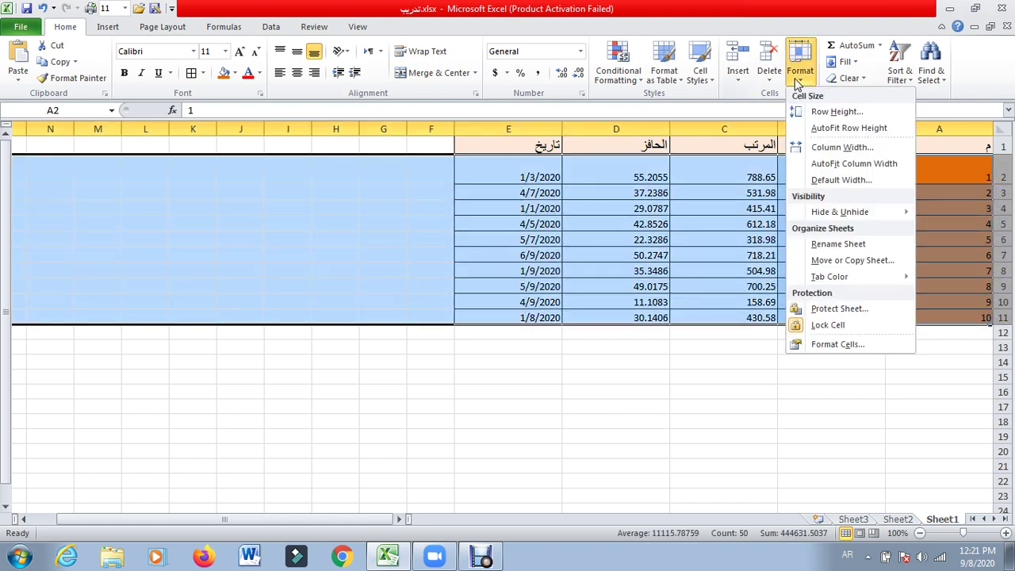
click(821, 115)
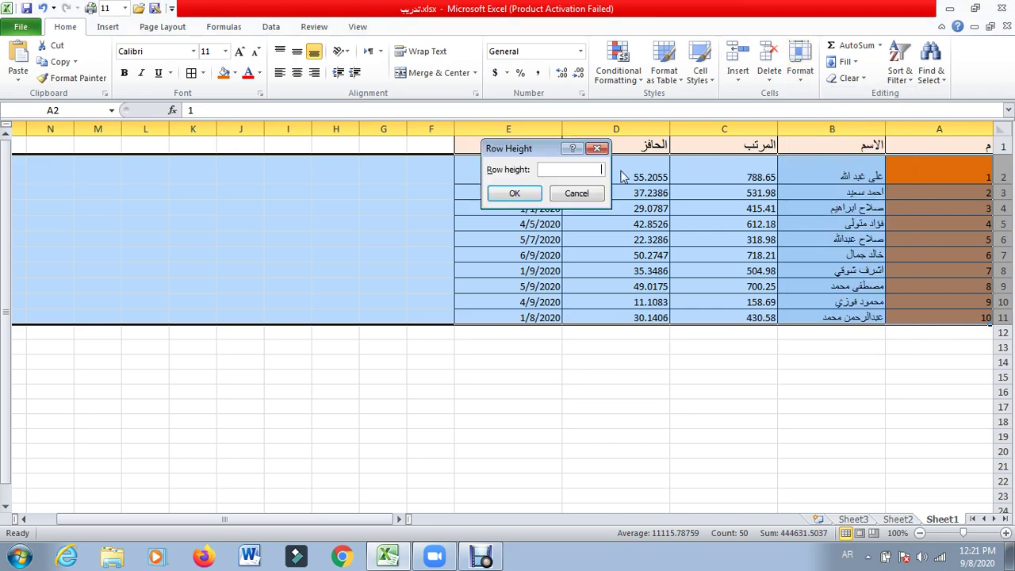
text(30)
key(Return)
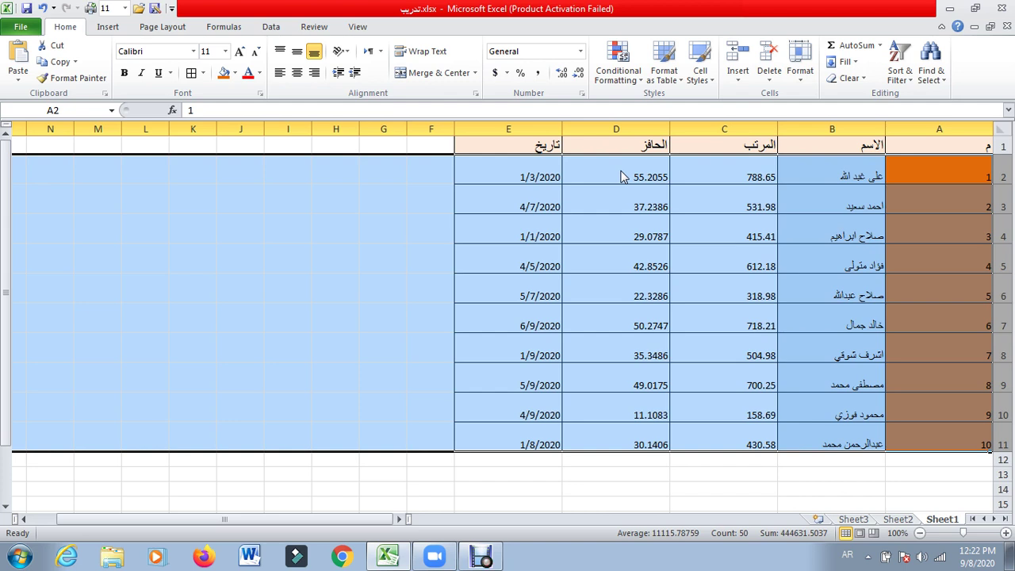
click(800, 79)
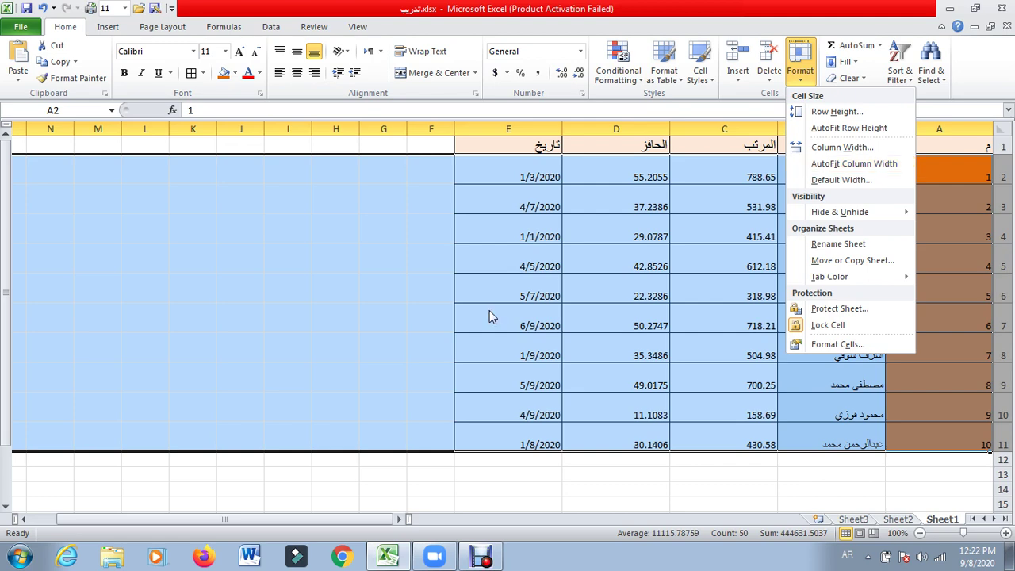
click(427, 423)
Step: Enter the sample Arabic text 'تتقاتاقف فتنفت فتنتفقاتت' in cell F11
click(416, 430)
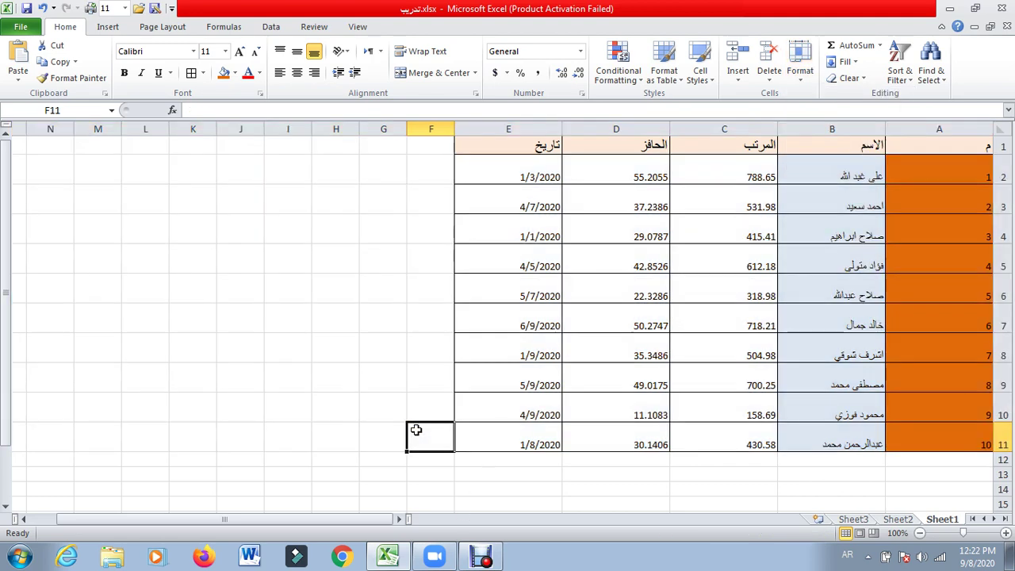
text(تتقاتاقف ف)
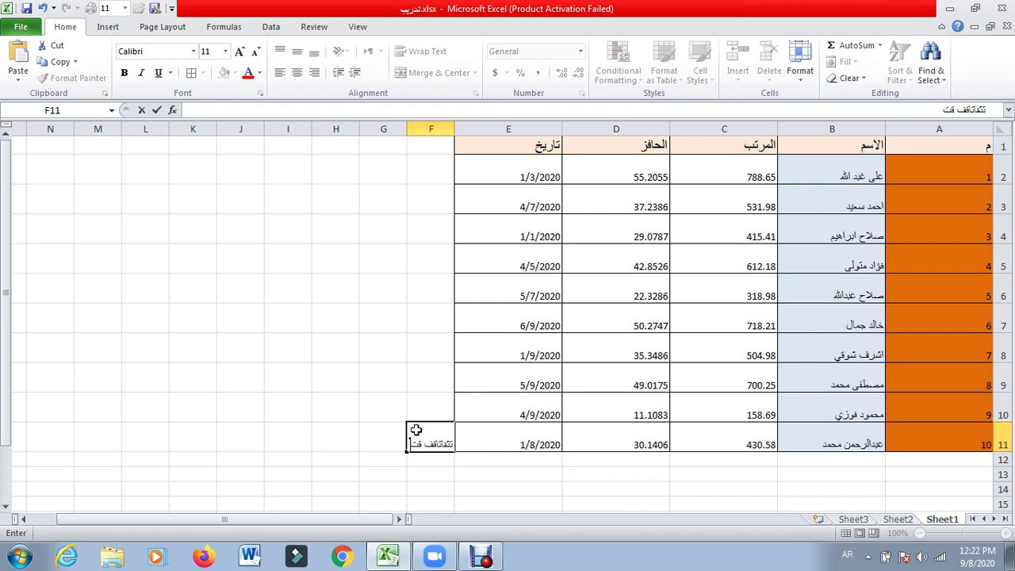
text(تنفت فتنتفقاتت)
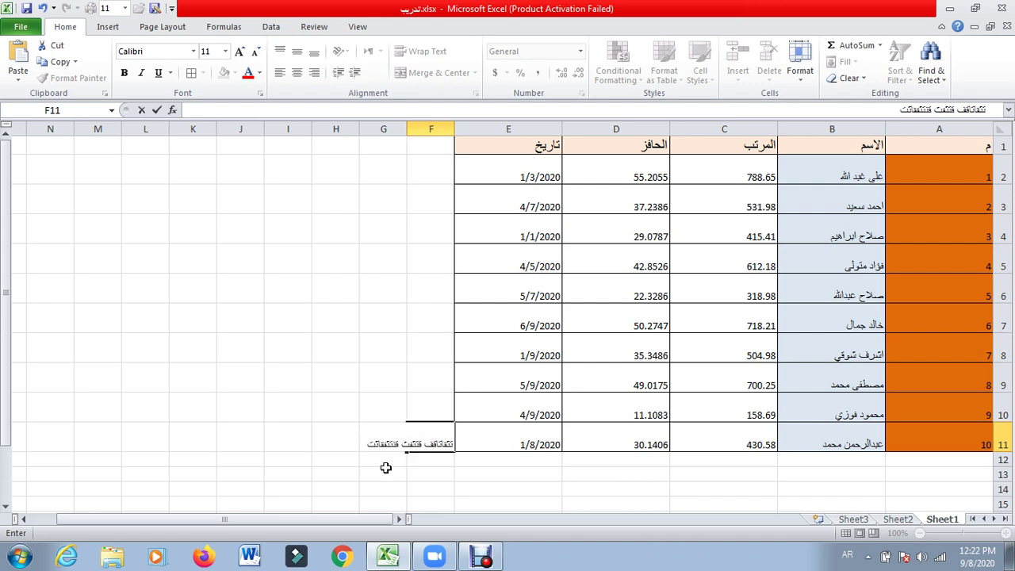
click(424, 476)
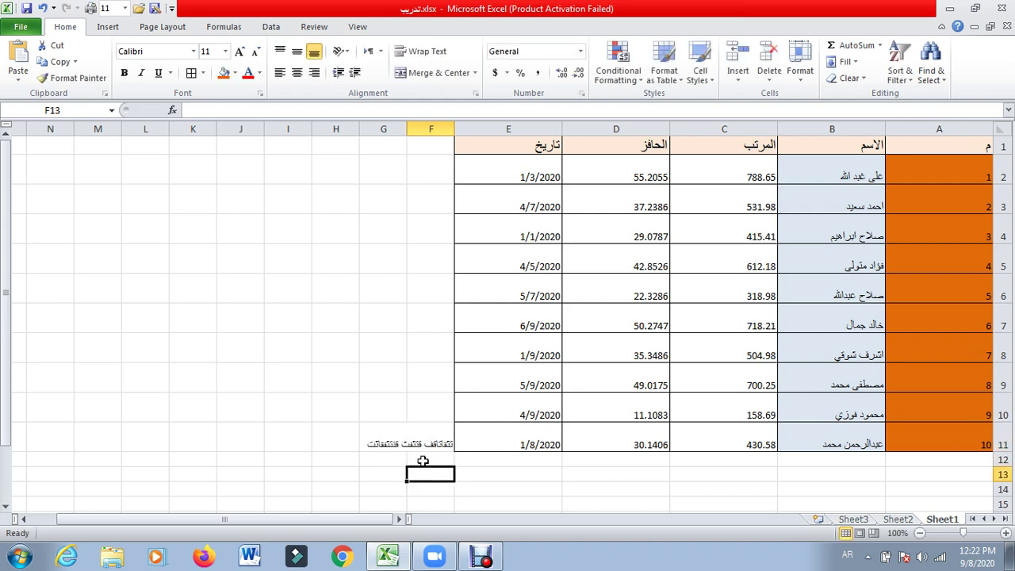
click(424, 436)
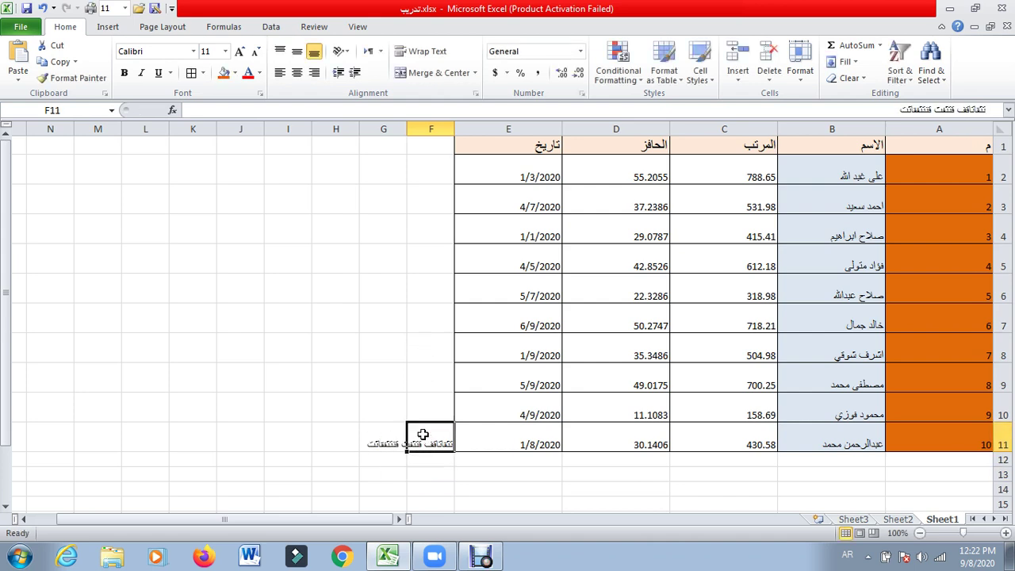
Step: Widen, narrow and AutoFit column F, leaving it narrower than the F11 text
double_click(407, 130)
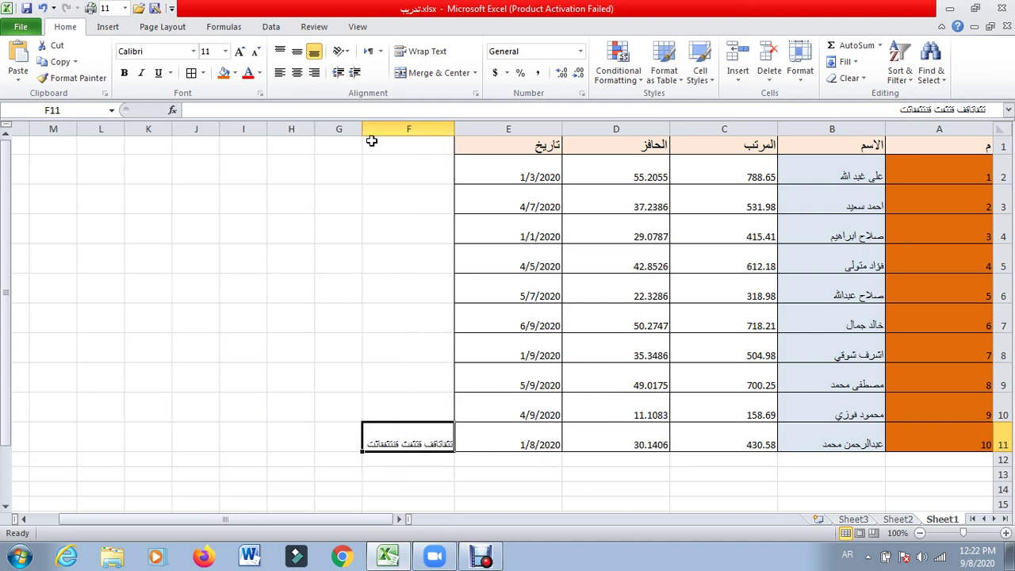
drag(363, 129, 391, 128)
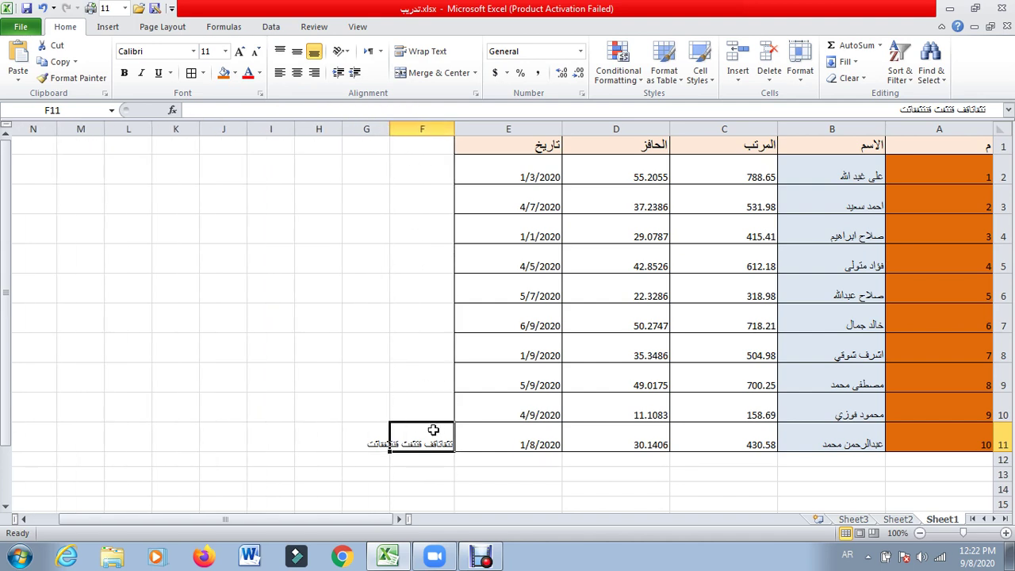
click(801, 80)
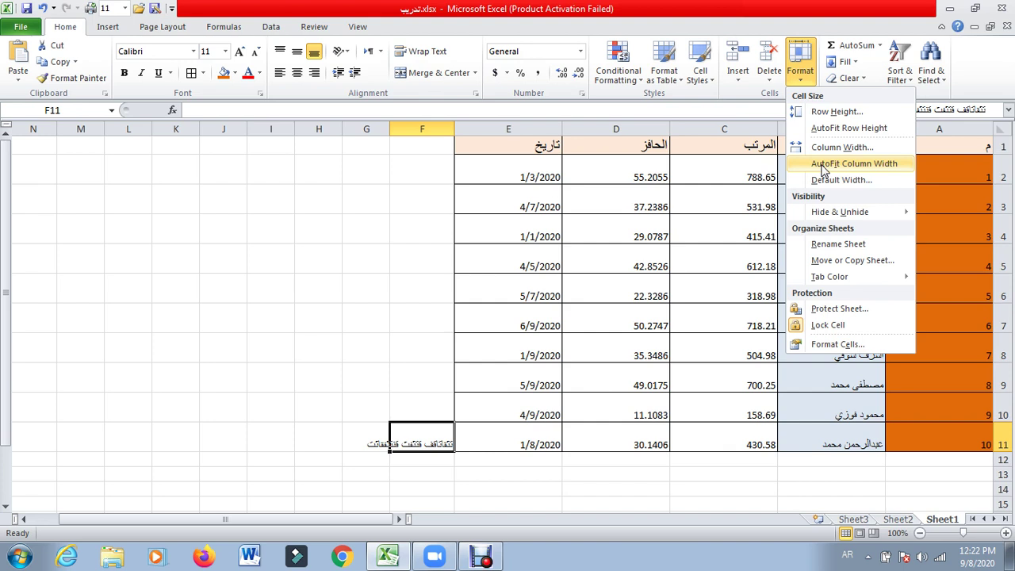
click(823, 164)
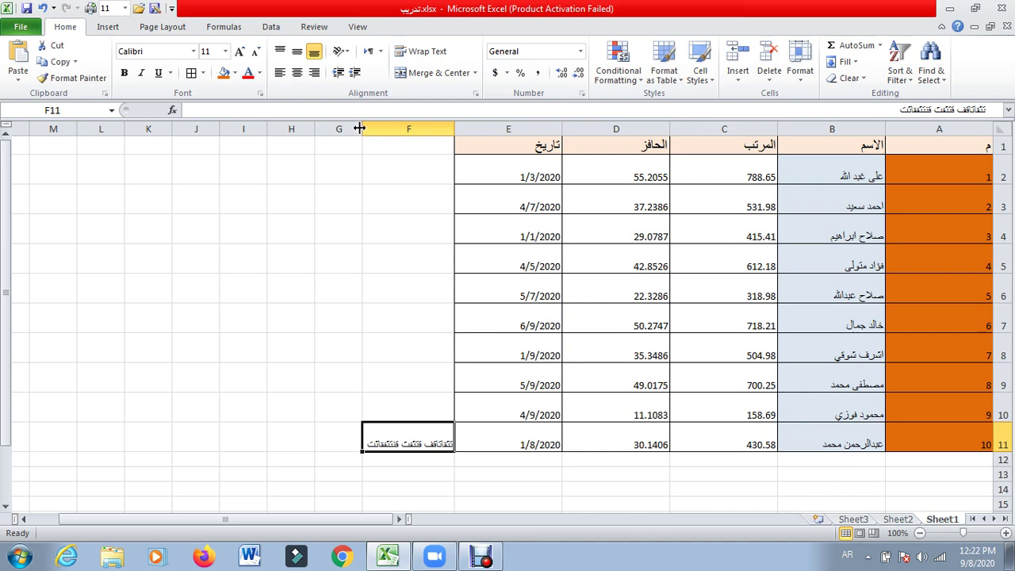
drag(363, 128, 406, 128)
Step: Enter the longer Arabic text 'نمسيتنمس بتنسي بسمينتسي سيمنتسم' in cell F12
click(427, 461)
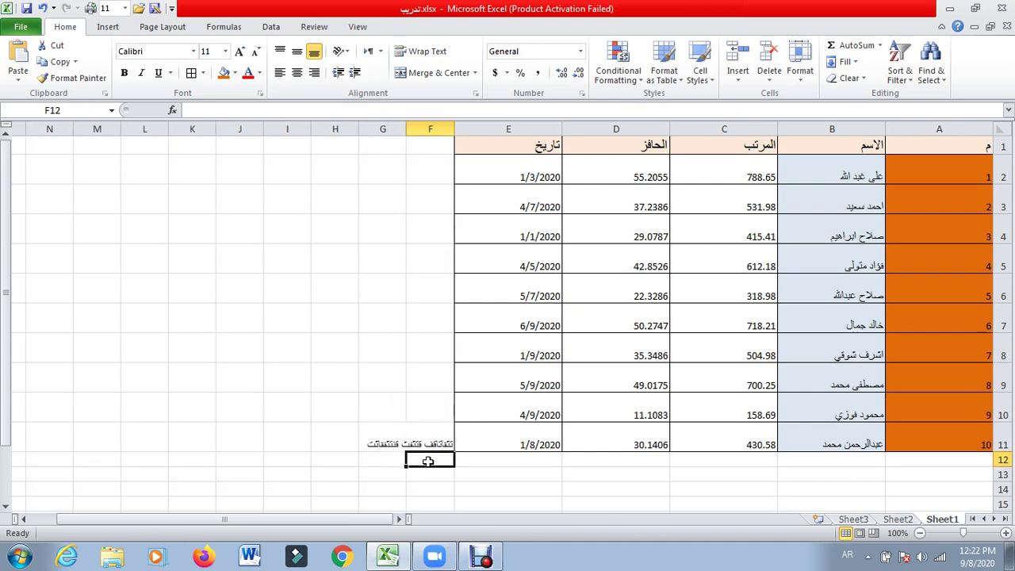
text(نمسيتنمس بتنسي بسمينتسي)
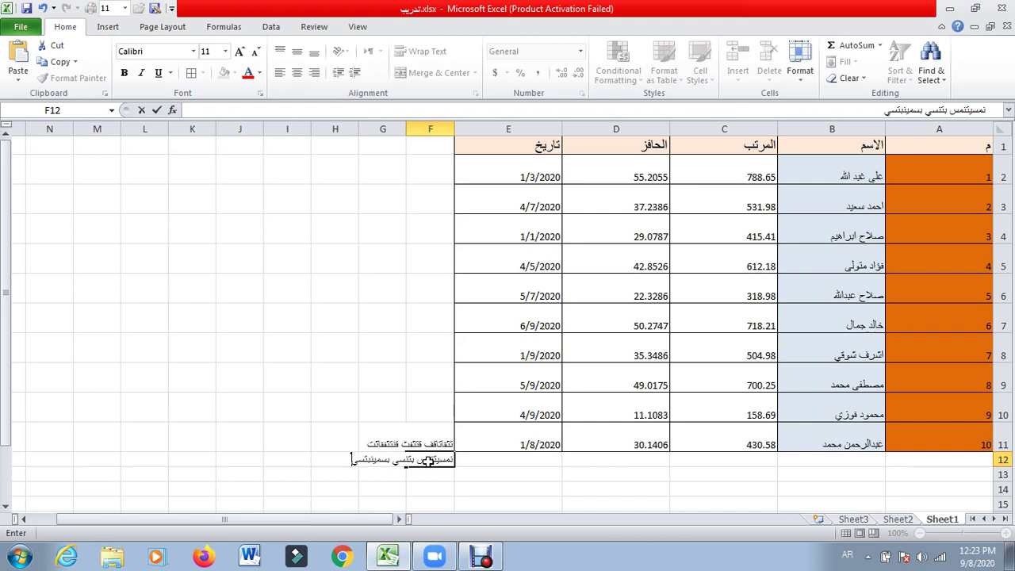
text( سيمنتسم)
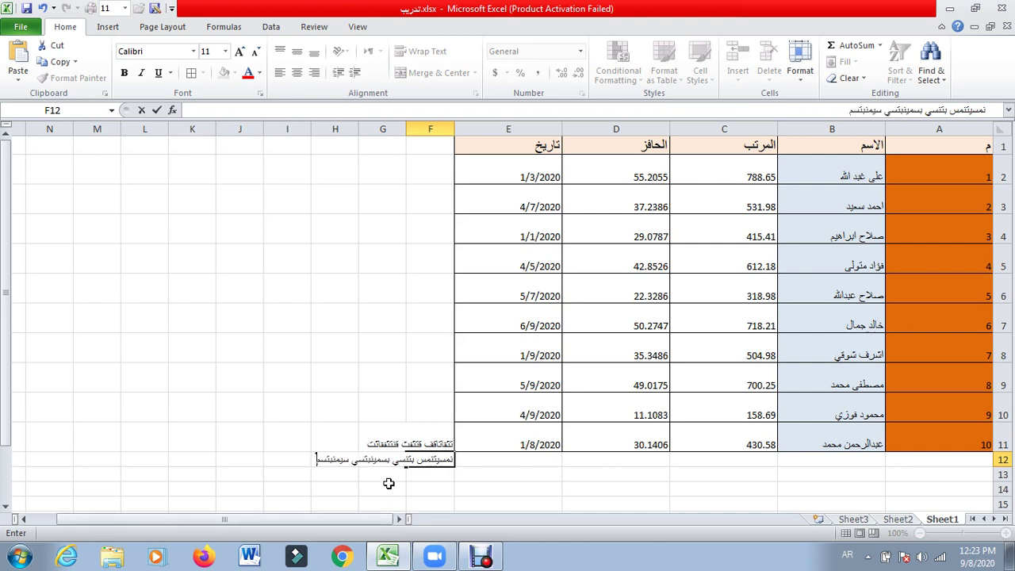
click(389, 487)
click(426, 443)
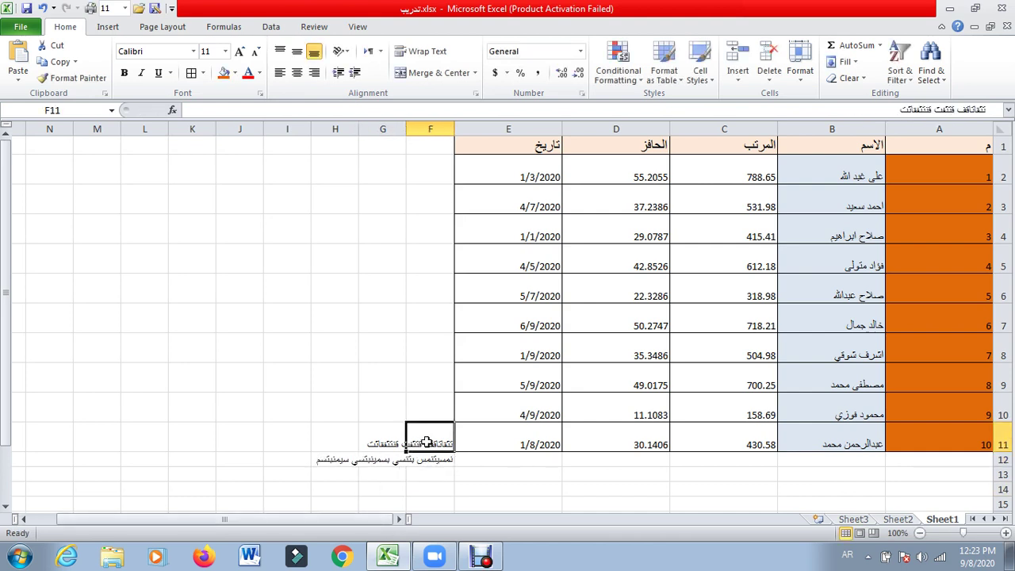
click(427, 459)
click(426, 445)
click(808, 75)
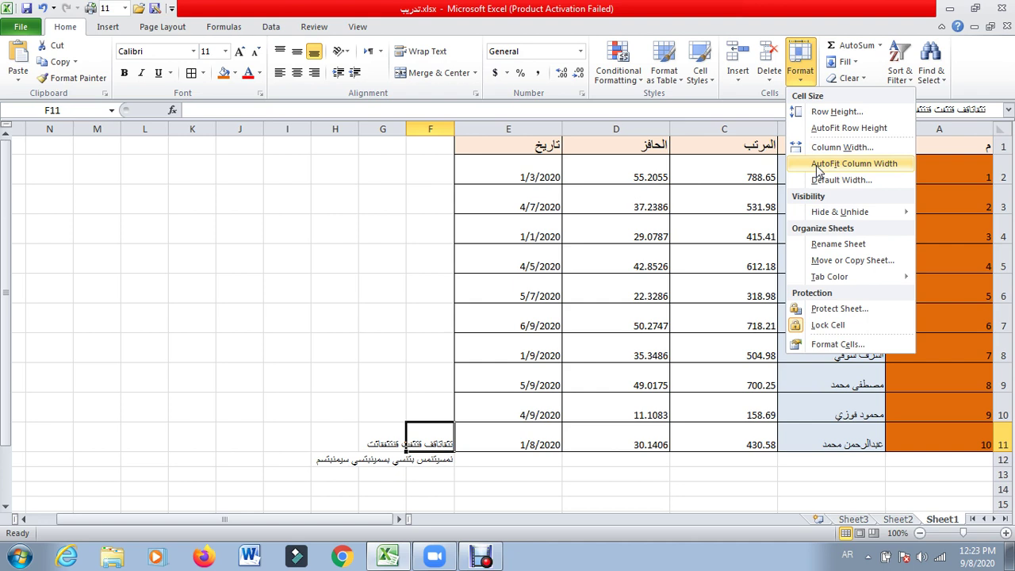
Step: AutoFit column F to F11, then double-click its border to fit F12's longer text
click(819, 166)
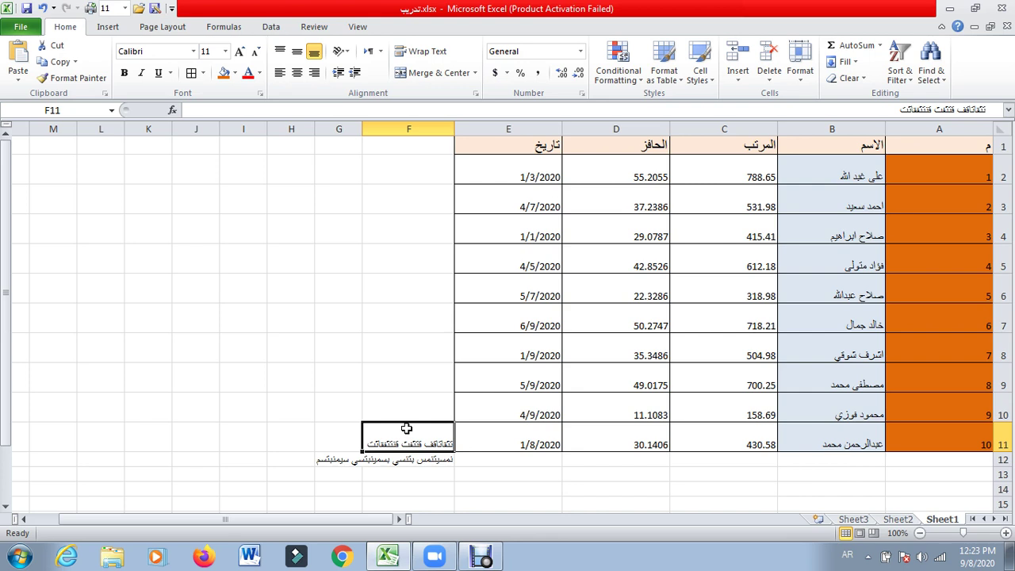
double_click(362, 129)
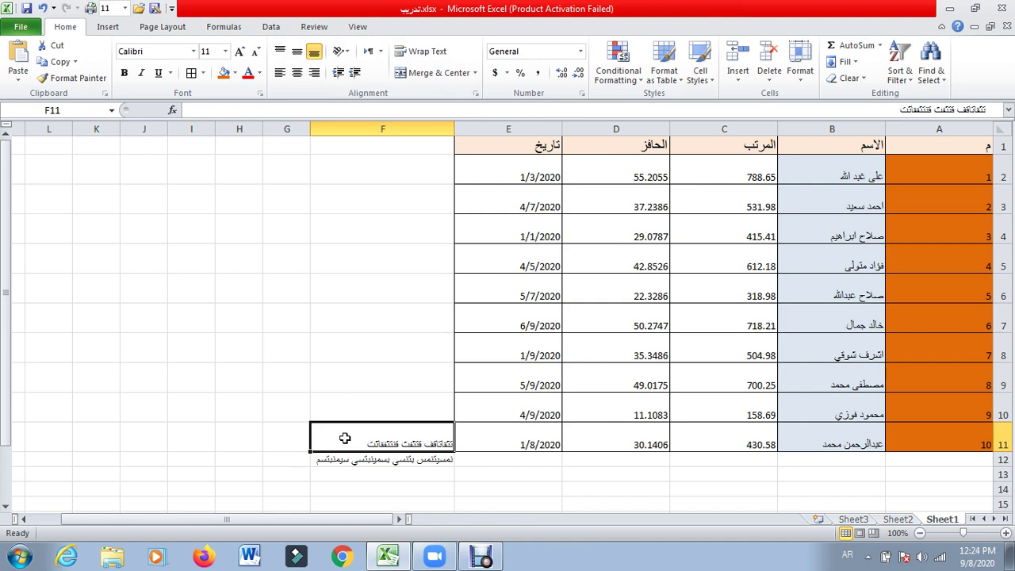
click(801, 84)
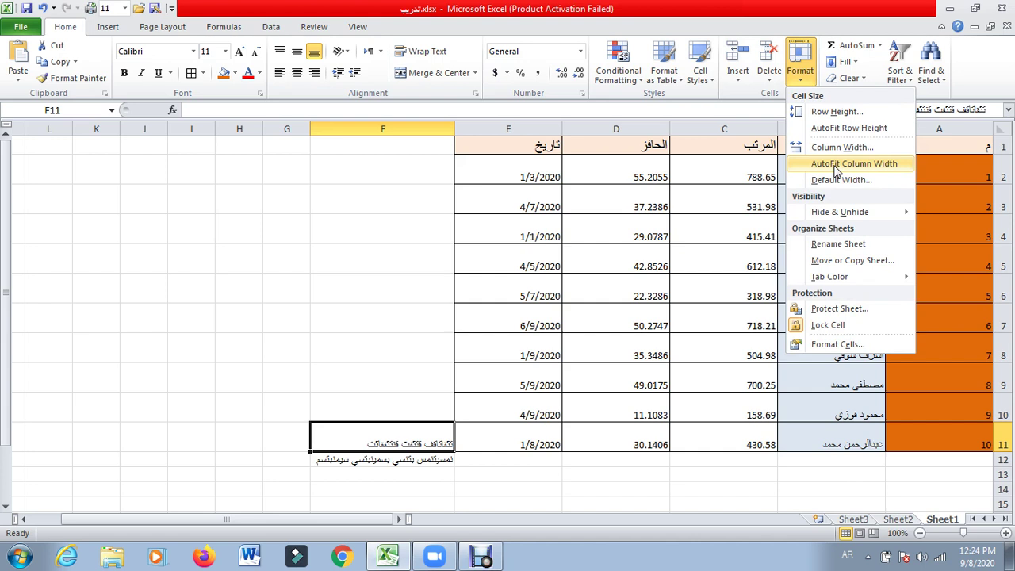
Step: Narrow column F and enter 'mnm' in cell G12
click(313, 133)
drag(313, 133, 377, 133)
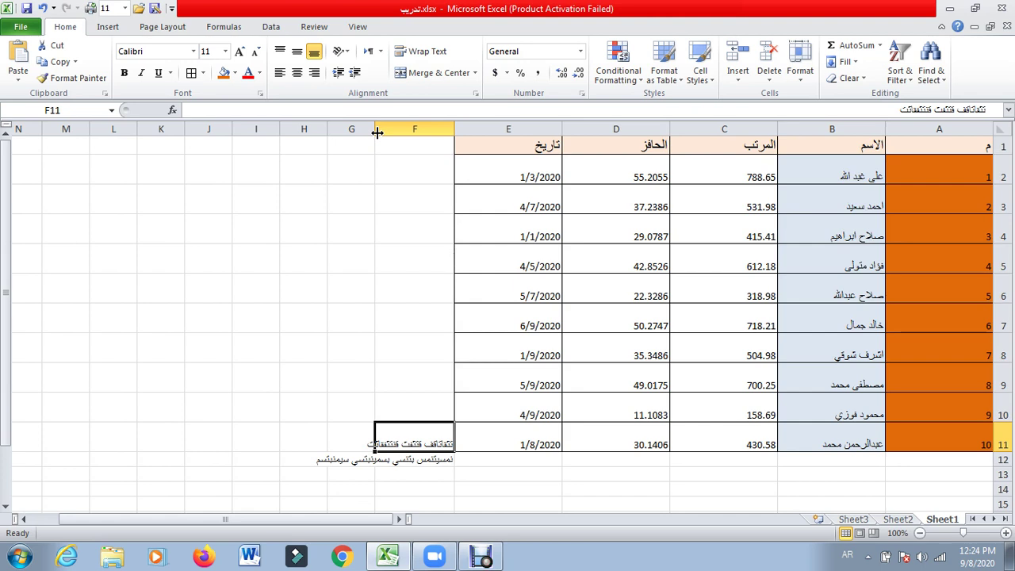
click(331, 460)
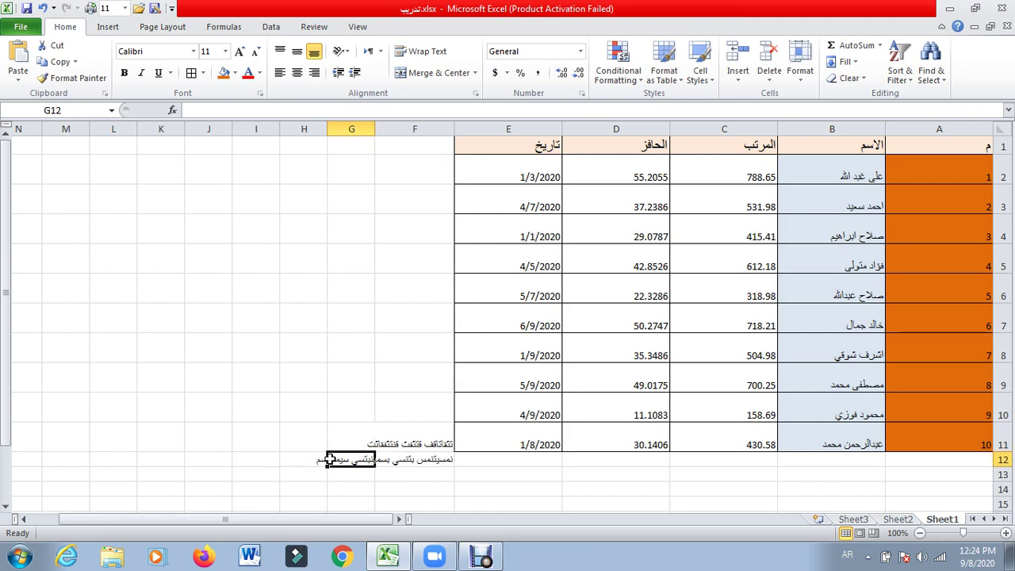
key(alt+shift)
text(mnm)
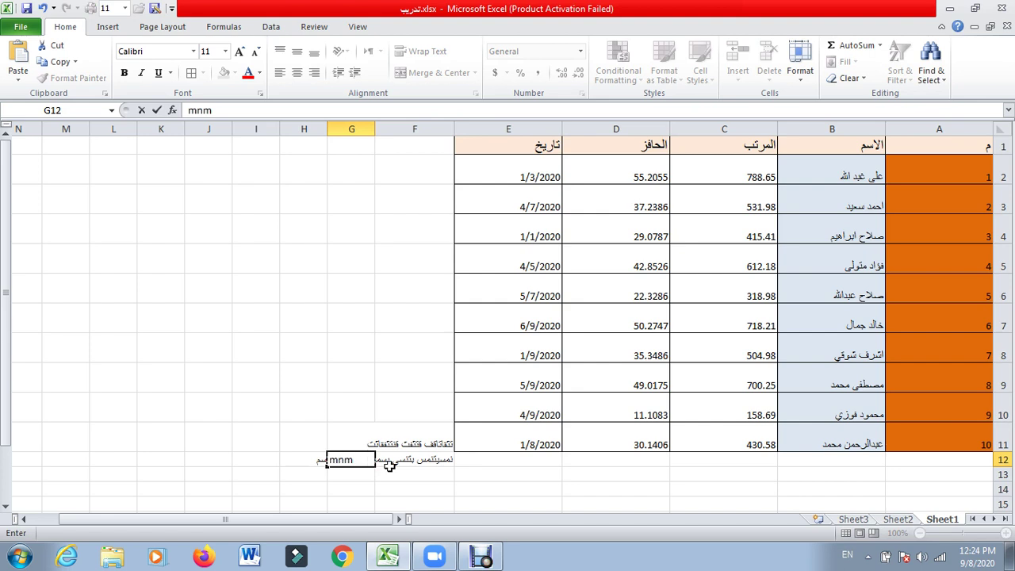
click(396, 458)
Step: AutoFit column F to F11, widen it for F12, then narrow it slightly
click(396, 444)
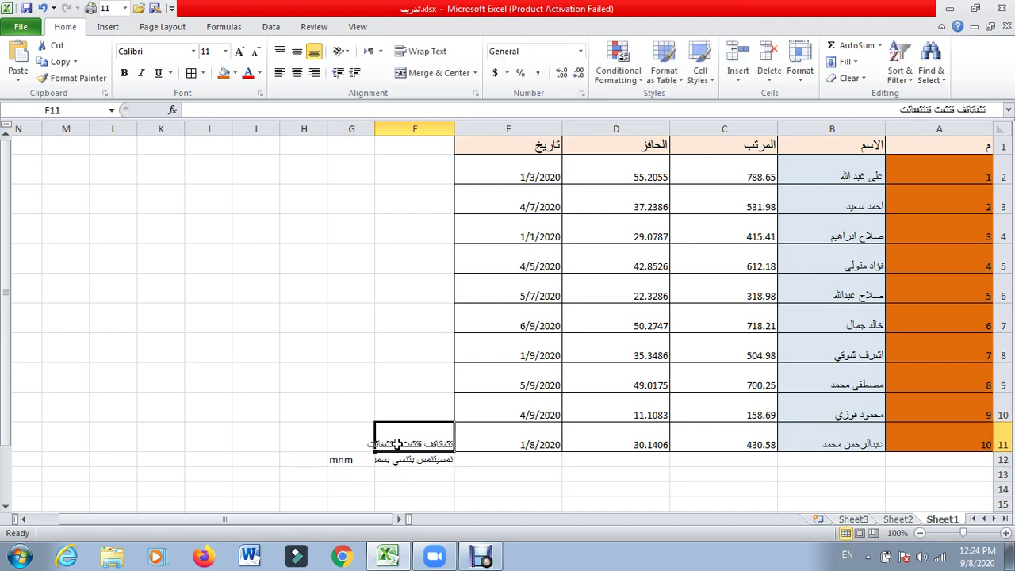
click(808, 80)
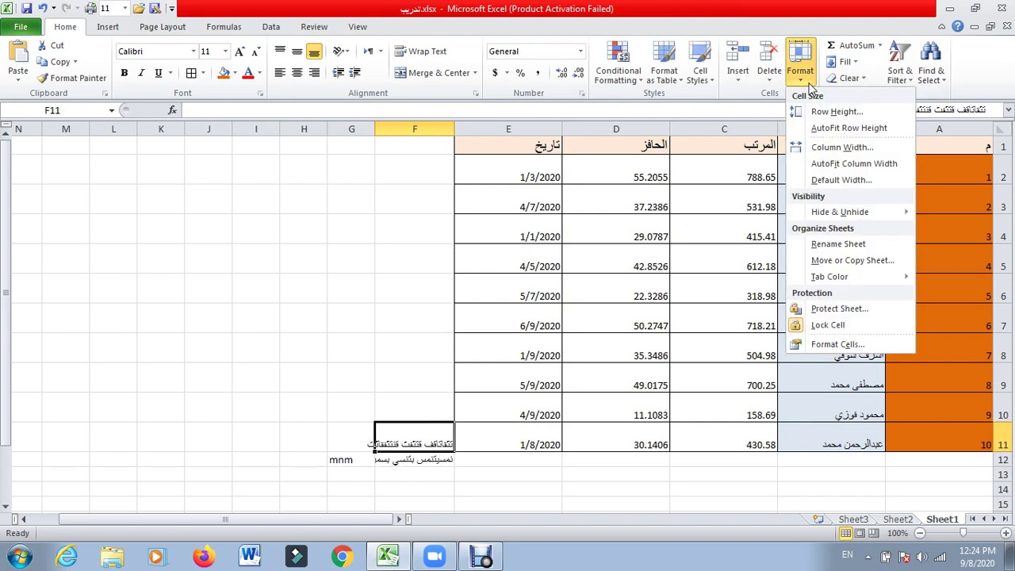
click(832, 164)
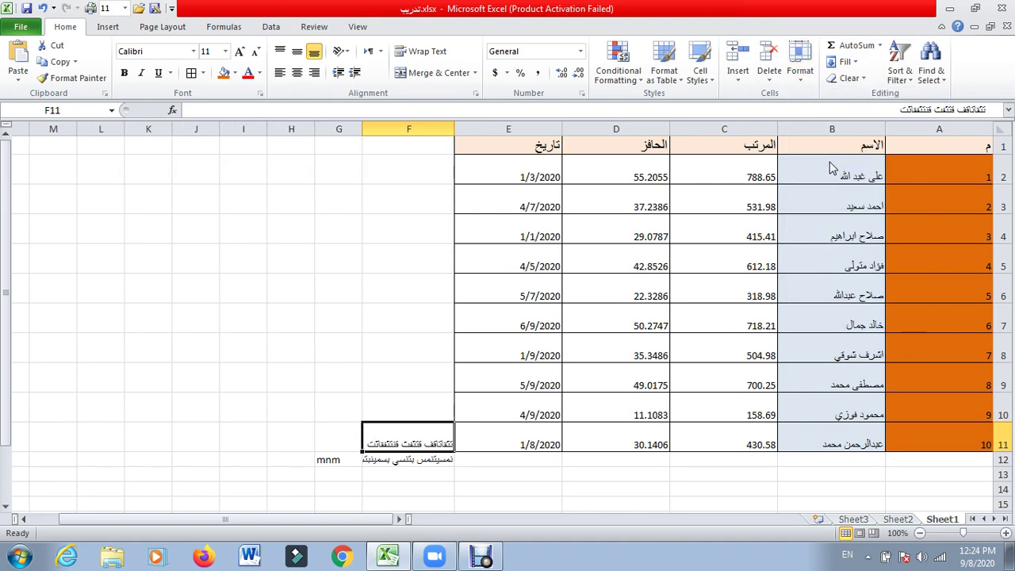
click(405, 461)
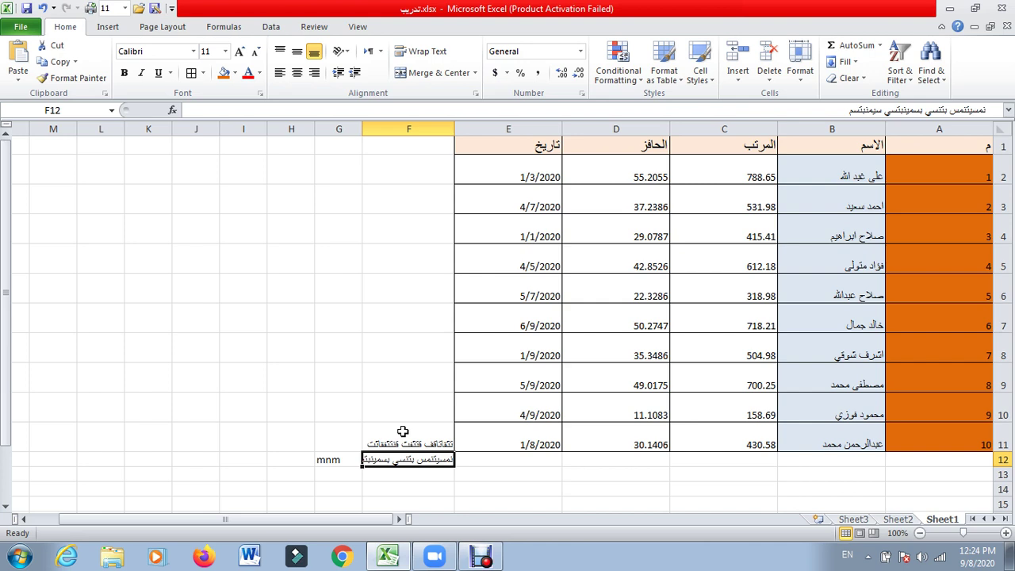
double_click(362, 127)
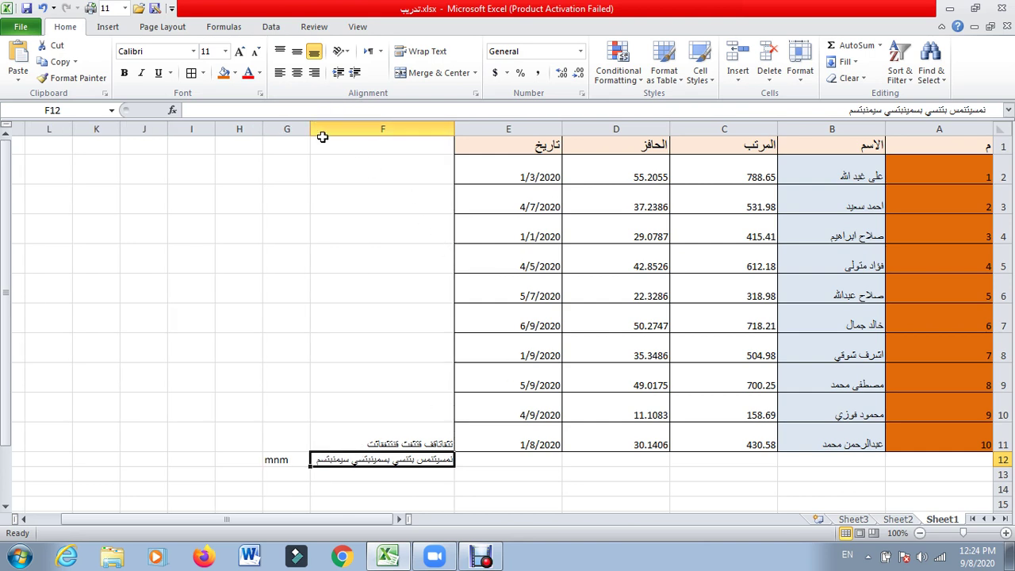
drag(311, 128, 358, 128)
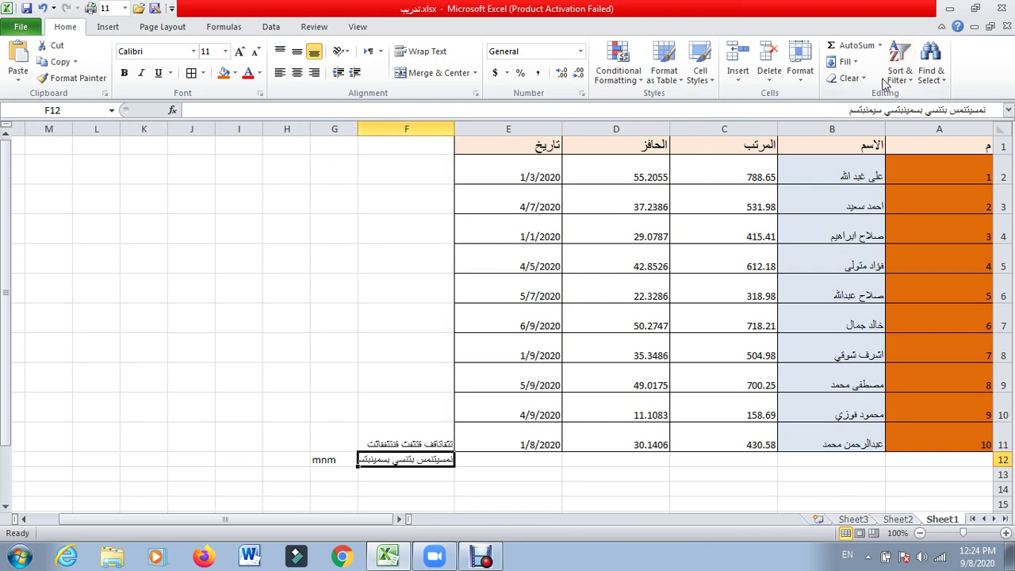
Step: Open the Home tab's Format menu to reach the Rename Sheet option
click(801, 70)
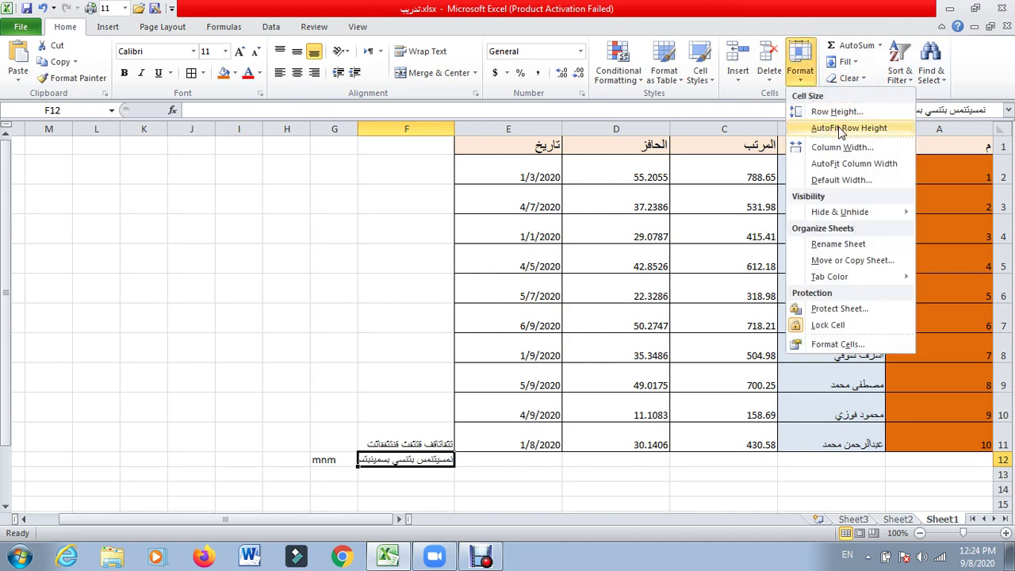
click(292, 279)
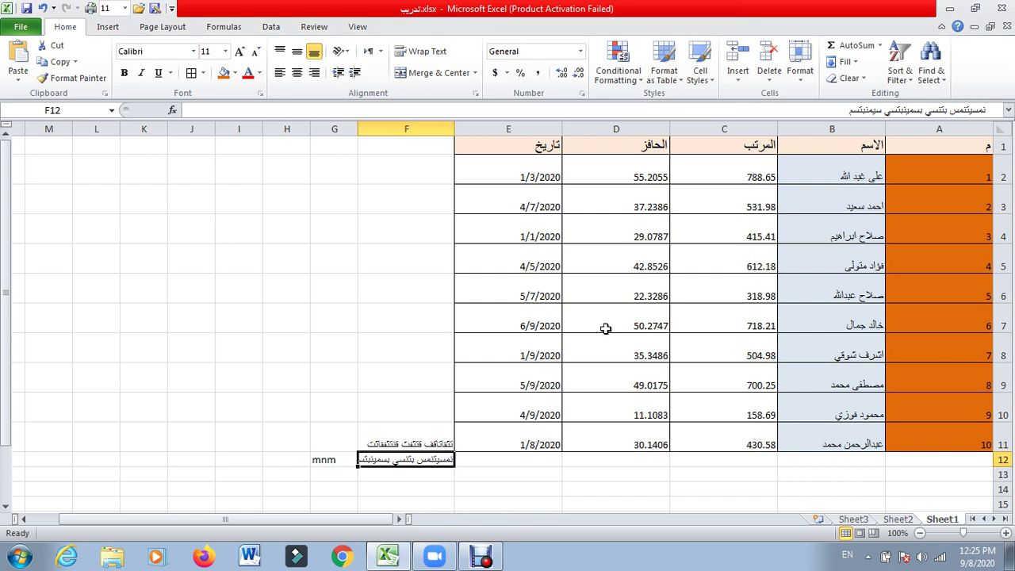
click(800, 70)
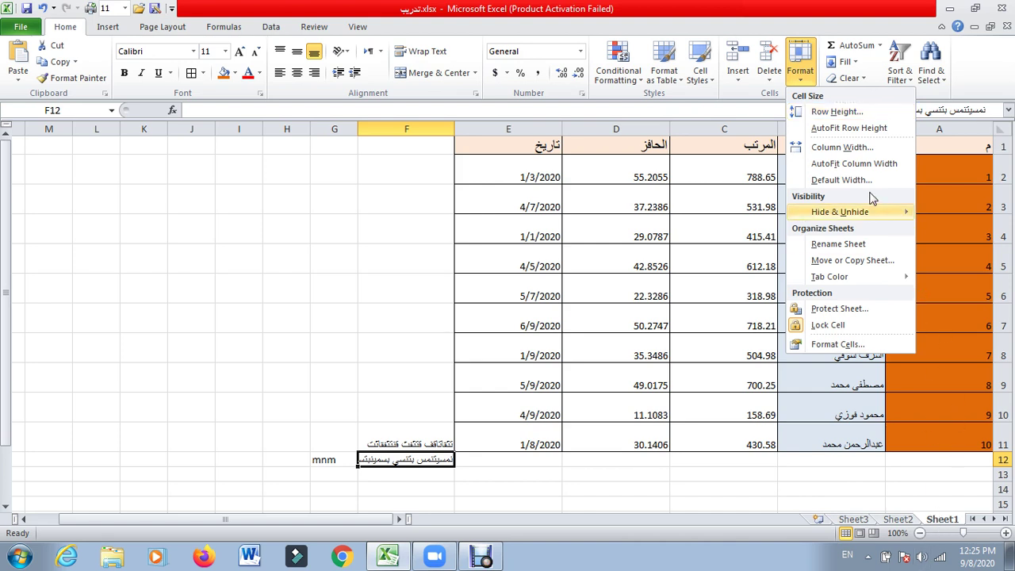
Step: Rename Sheet1 to 'بيانات' and switch to the empty Sheet2
click(838, 245)
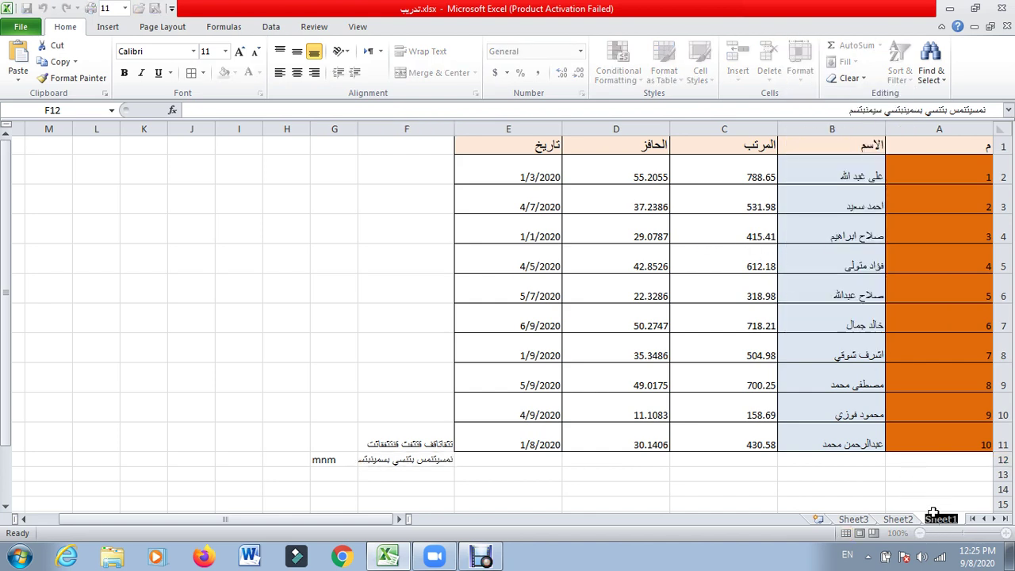
key(BackSpace)
text(f)
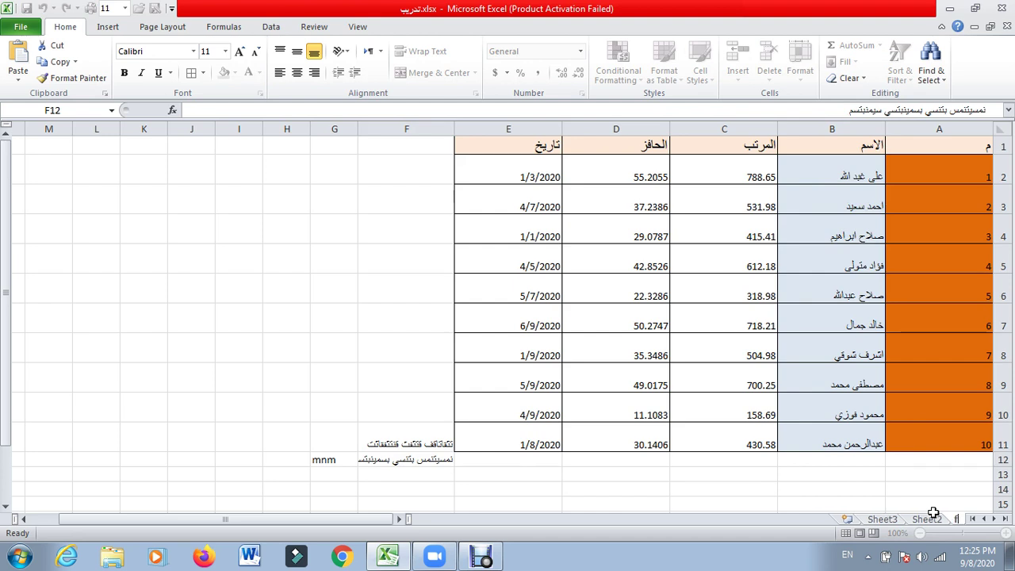
key(BackSpace)
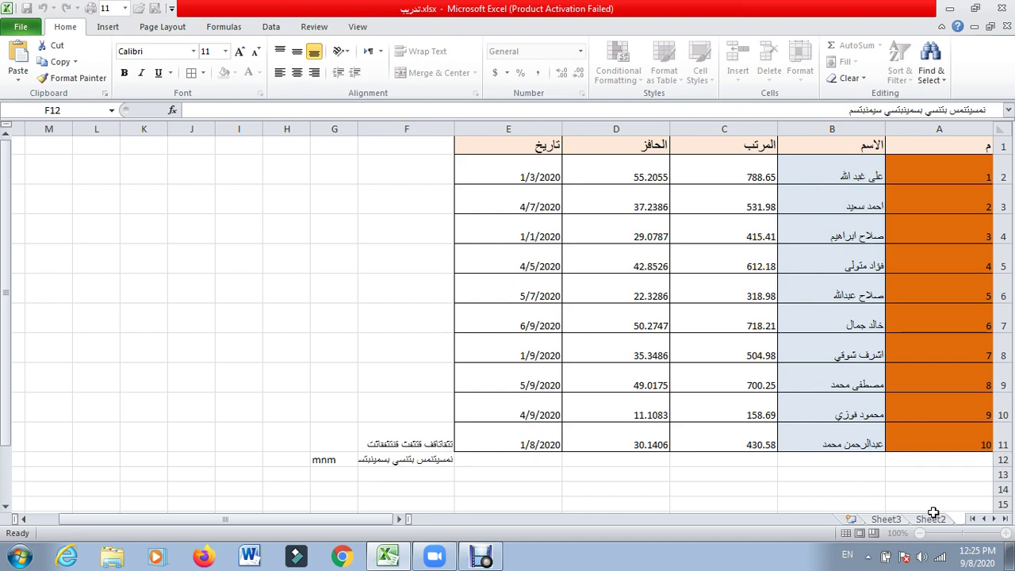
key(alt+shift)
text(بيانا)
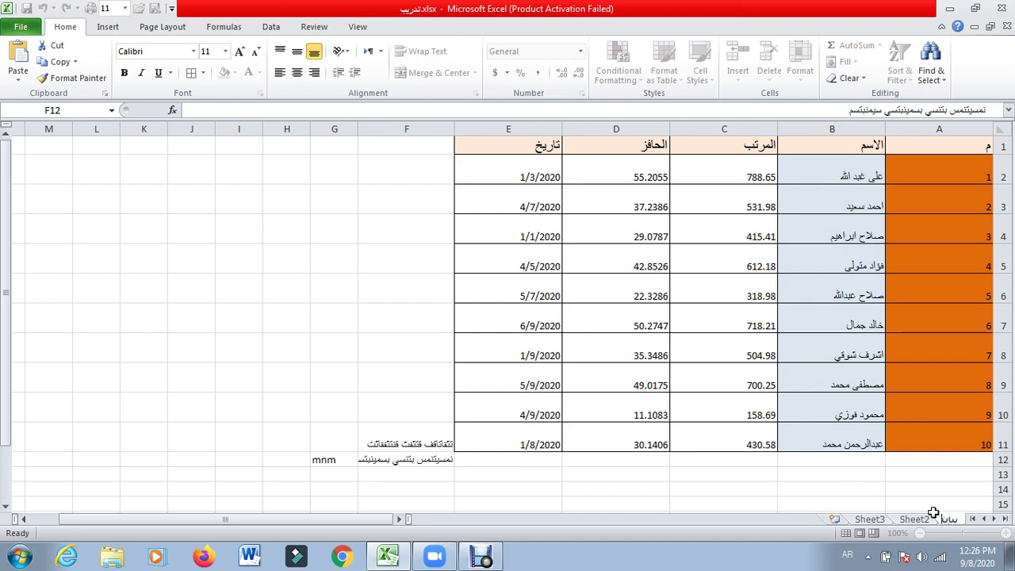
text(ت)
key(Return)
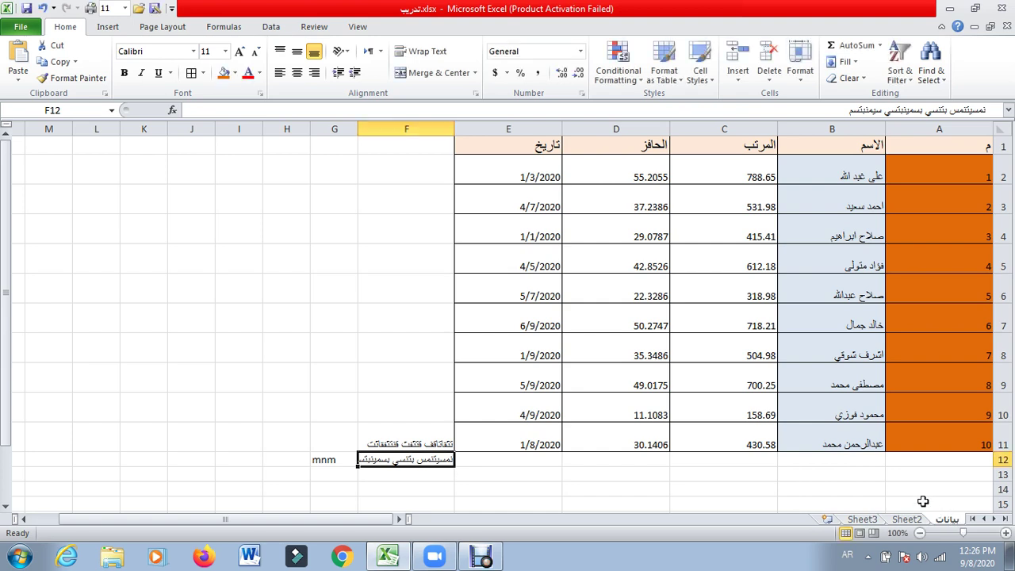
click(907, 520)
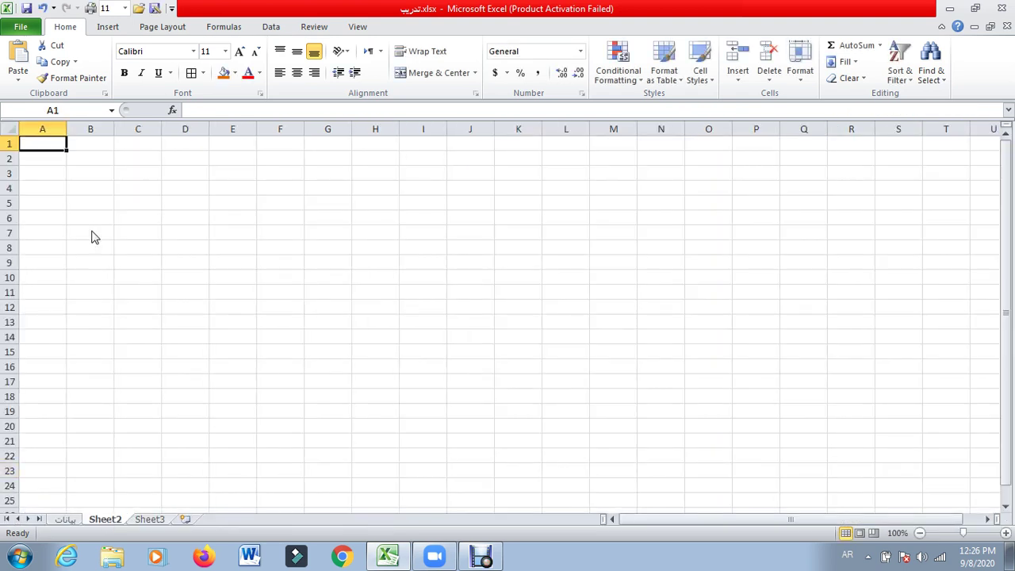
Step: Rename Sheet2 to 'تنسيق'
key(alt+shift)
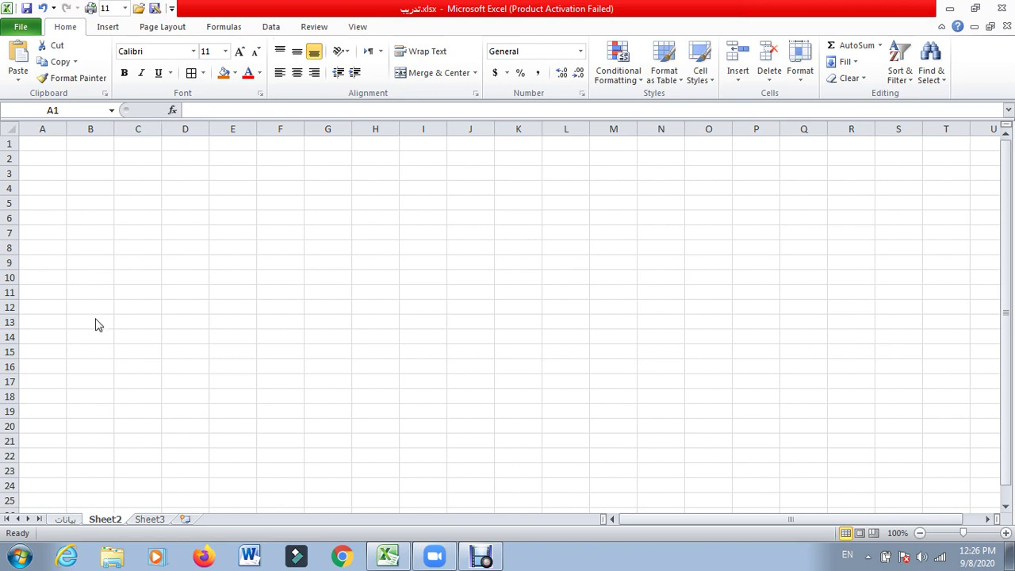
click(100, 518)
right_click(101, 521)
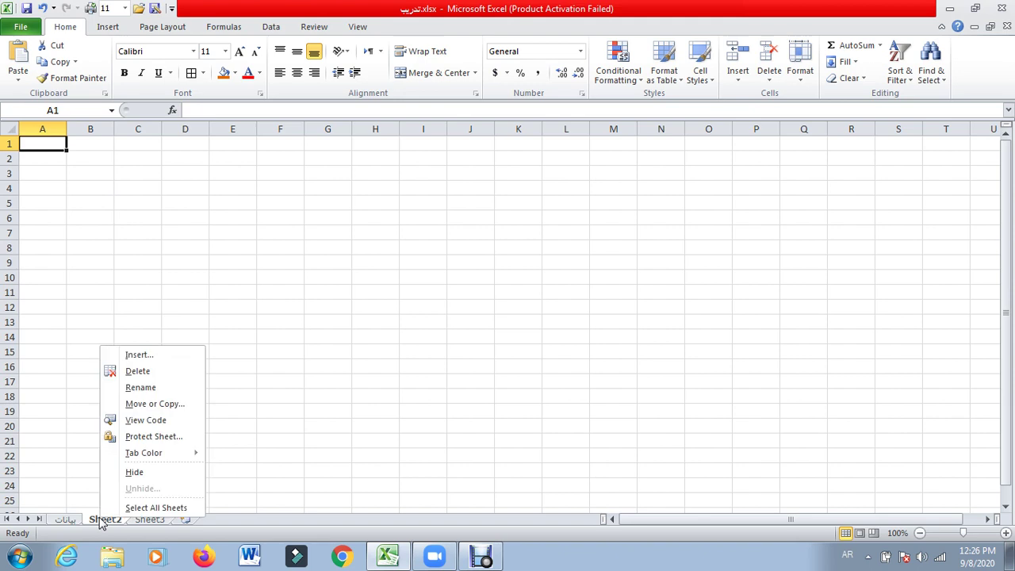
click(139, 389)
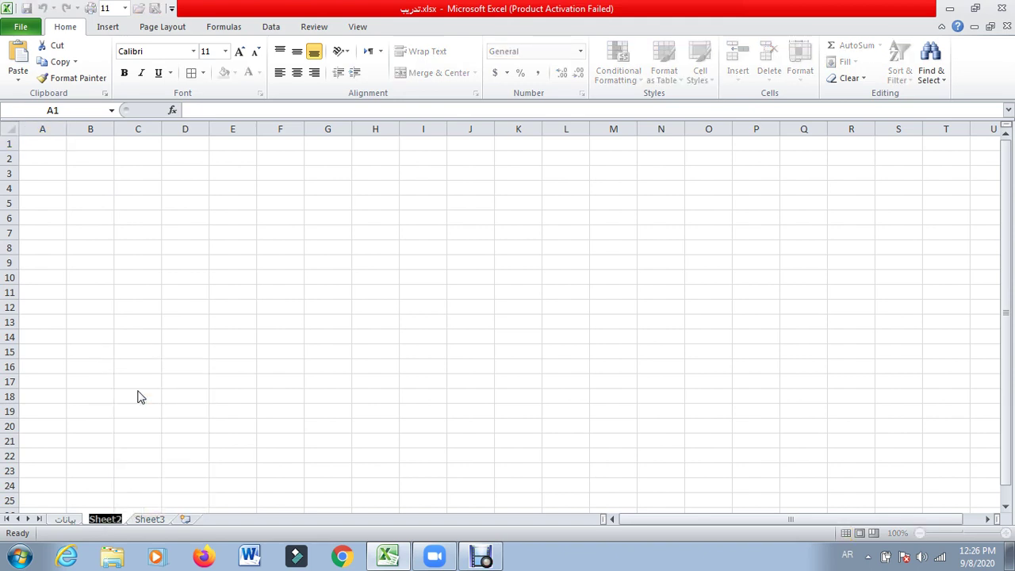
text(ب)
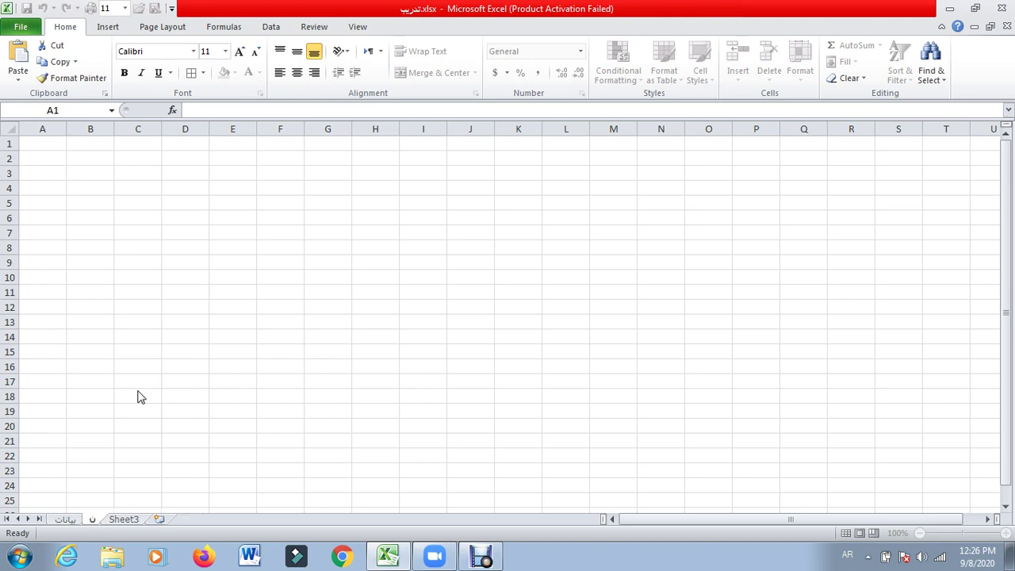
key(BackSpace)
text(ط)
text(سخة)
key(Return)
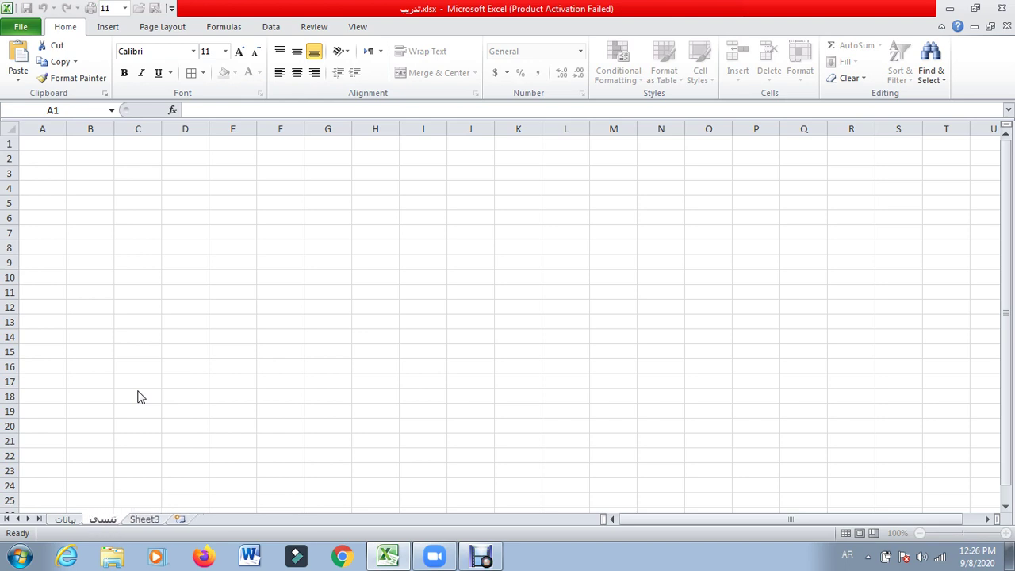
text(ة)
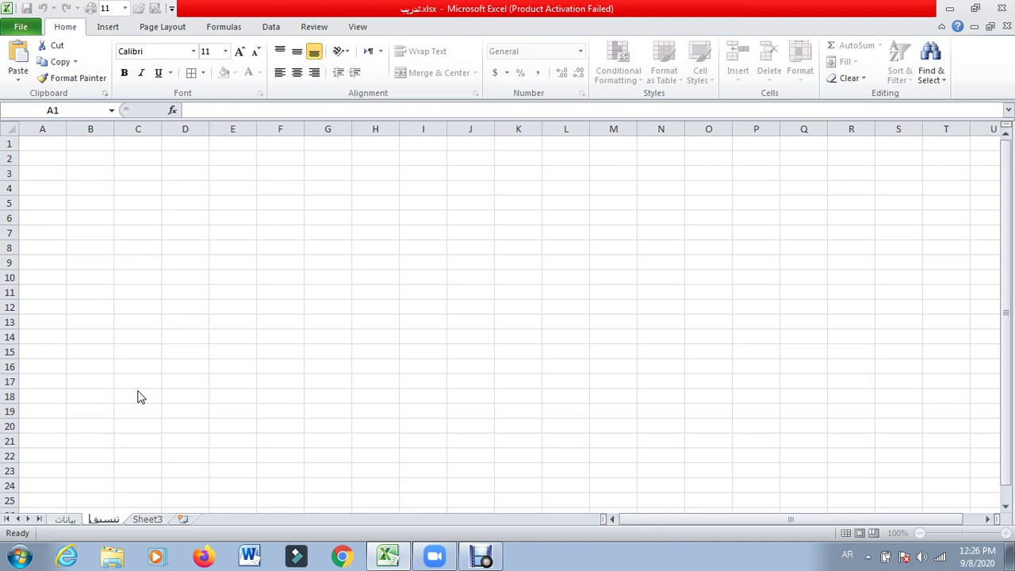
Step: Rename Sheet3 to 'حسابات'
click(157, 524)
right_click(157, 524)
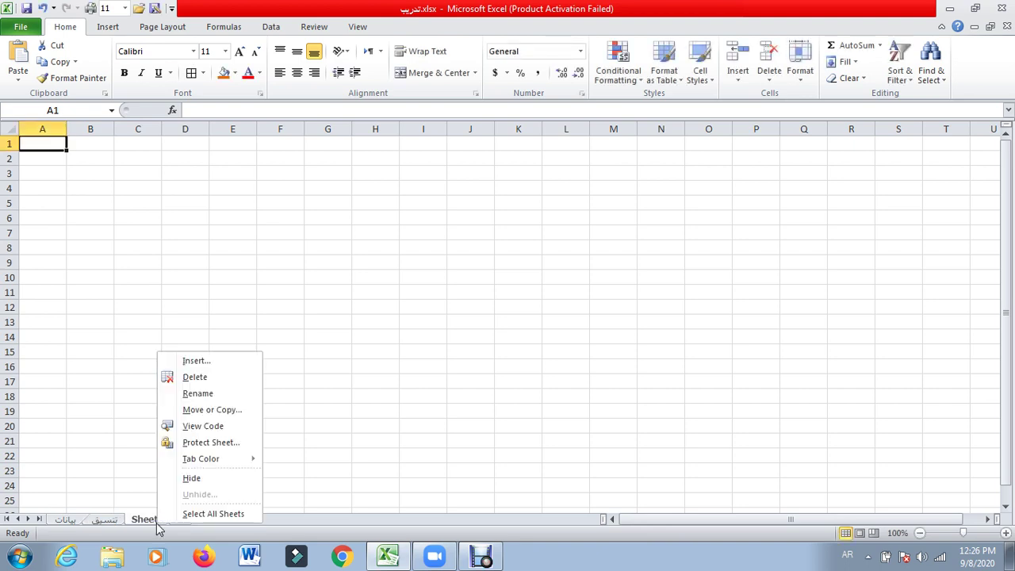
click(187, 399)
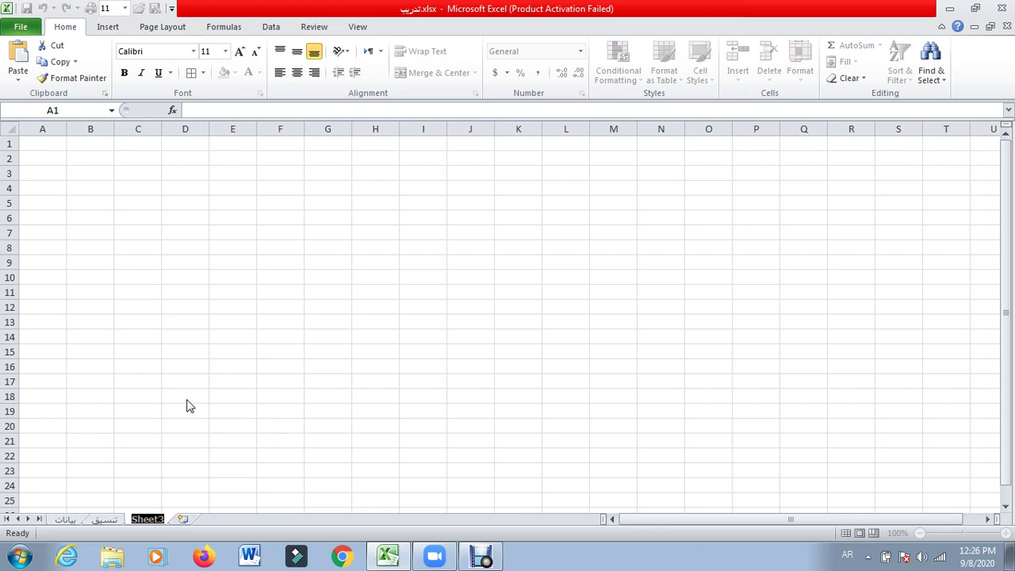
text(حس)
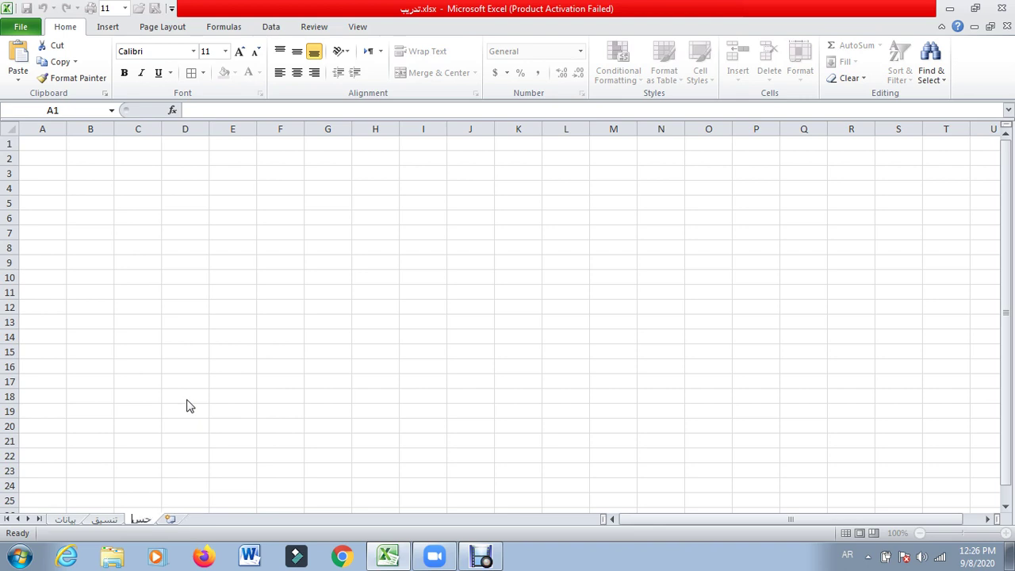
text(ابات)
key(Return)
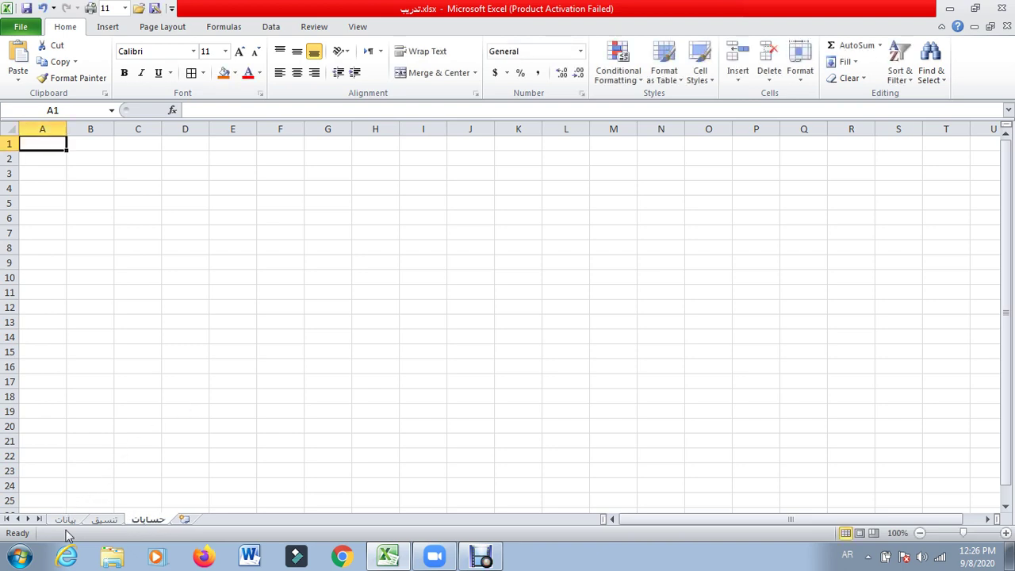
Step: Glance at the empty حسابات sheet, then return to the بيانات employee table
click(66, 520)
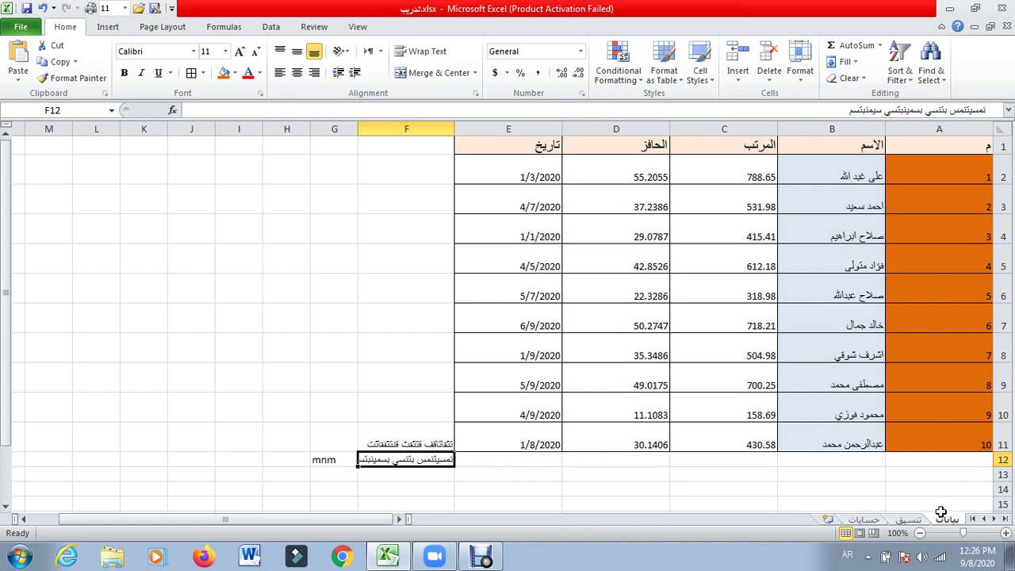
click(868, 521)
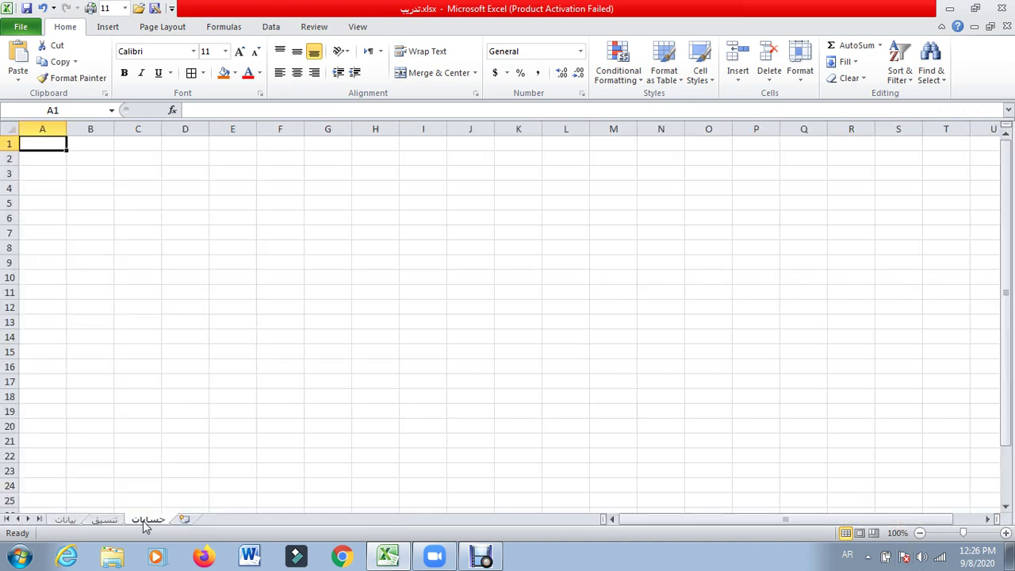
click(61, 521)
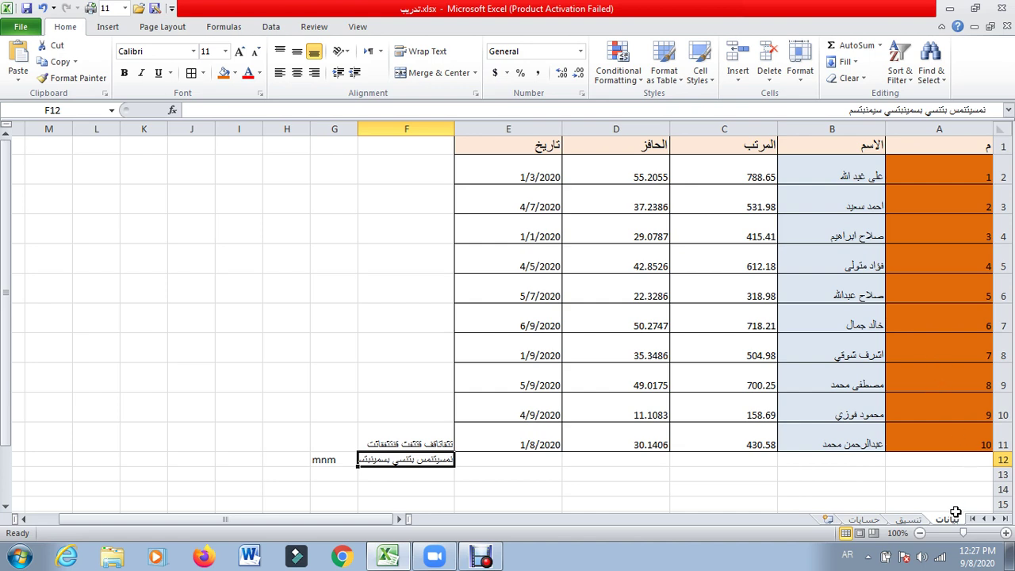
drag(954, 523, 864, 494)
mouse_move(864, 493)
mouse_down()
mouse_move(794, 492)
mouse_move(911, 504)
mouse_move(791, 498)
mouse_up()
drag(792, 498, 837, 506)
drag(839, 505, 839, 505)
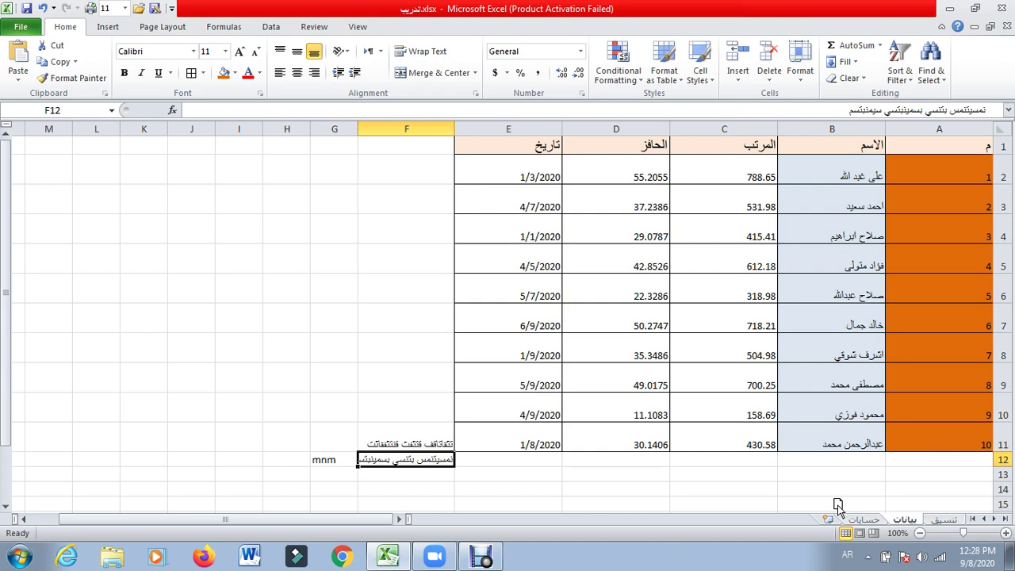
mouse_move(901, 521)
mouse_down()
mouse_move(888, 492)
mouse_move(863, 477)
mouse_up()
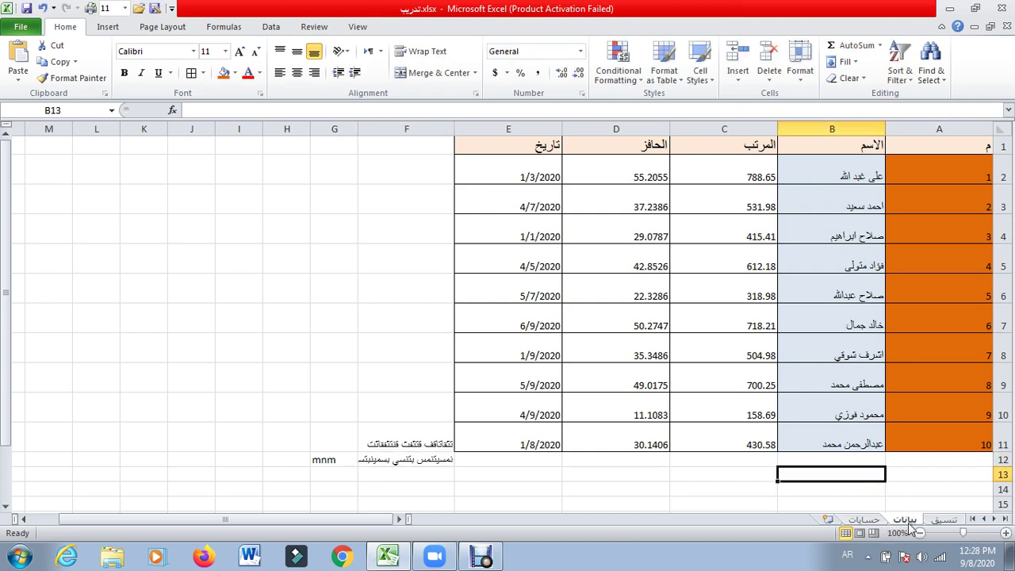
mouse_move(910, 523)
mouse_down()
mouse_move(806, 488)
mouse_move(950, 497)
mouse_up()
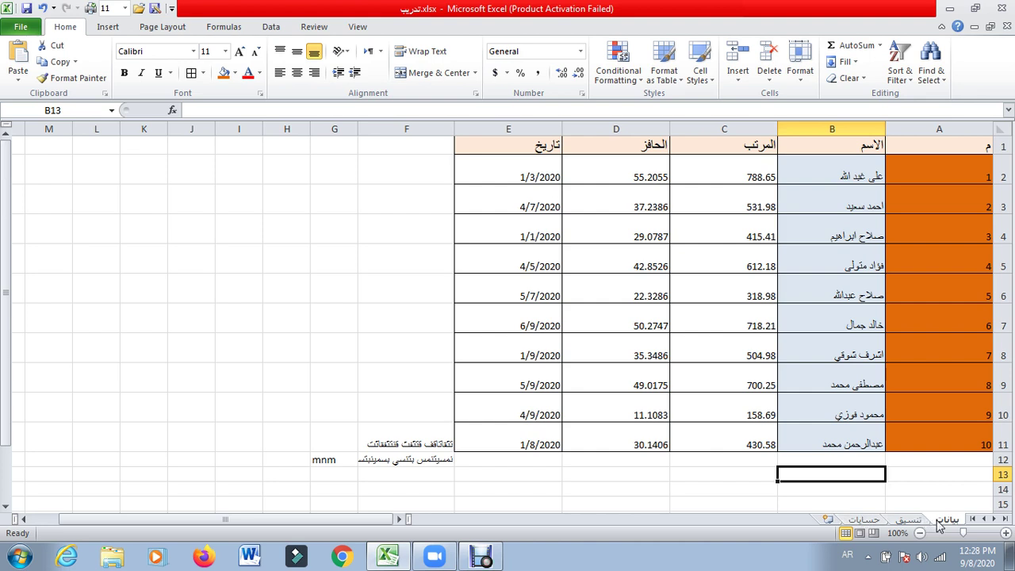
Step: Ctrl-drag the بيانات tab after حسابات to create 'بيانات (2)', then compare it with the original
drag(939, 525, 886, 500)
drag(885, 500, 823, 498)
drag(824, 497, 824, 498)
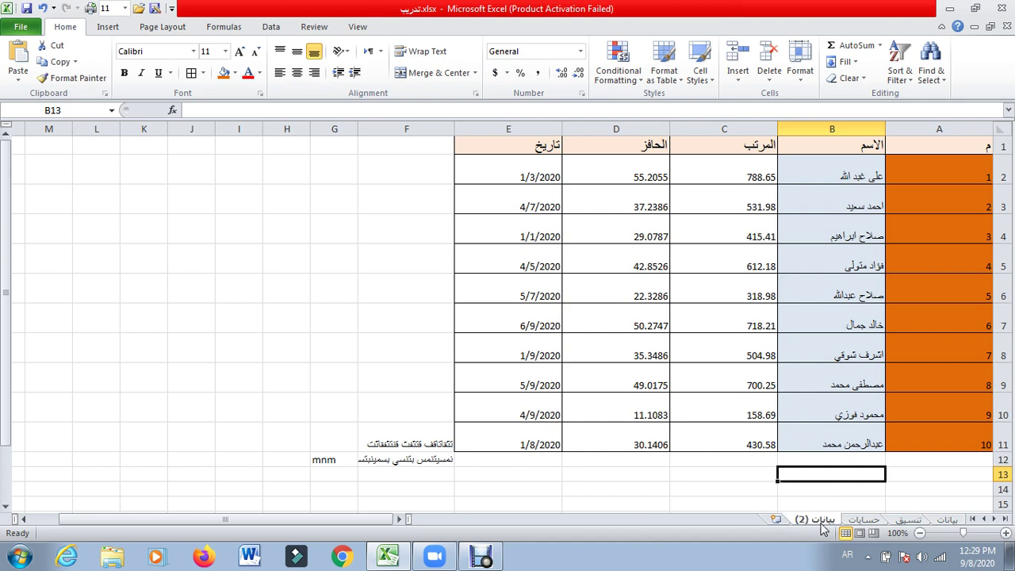
click(944, 520)
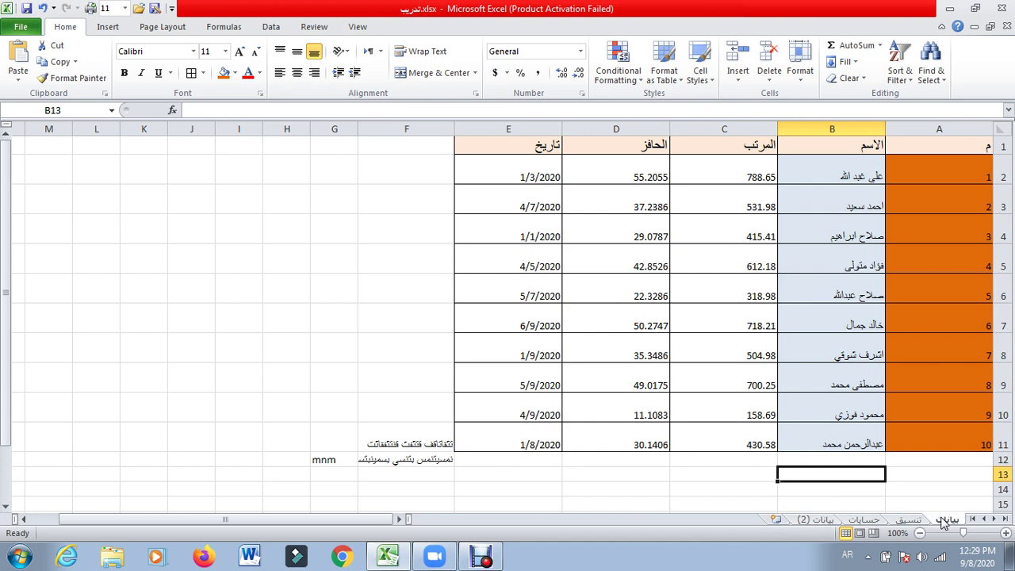
click(824, 521)
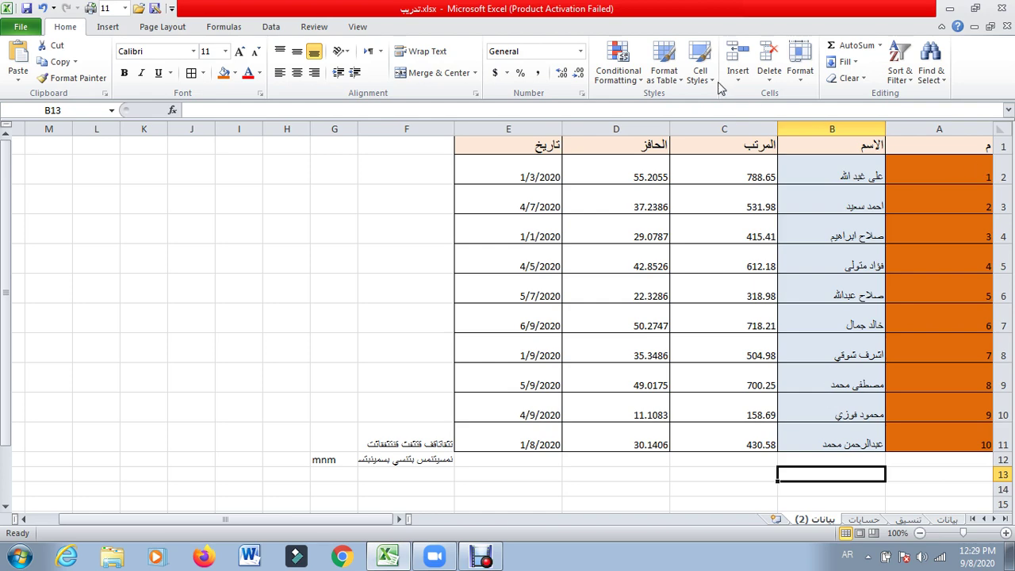
Step: Create a new blank workbook, Book2, from File > New
click(23, 29)
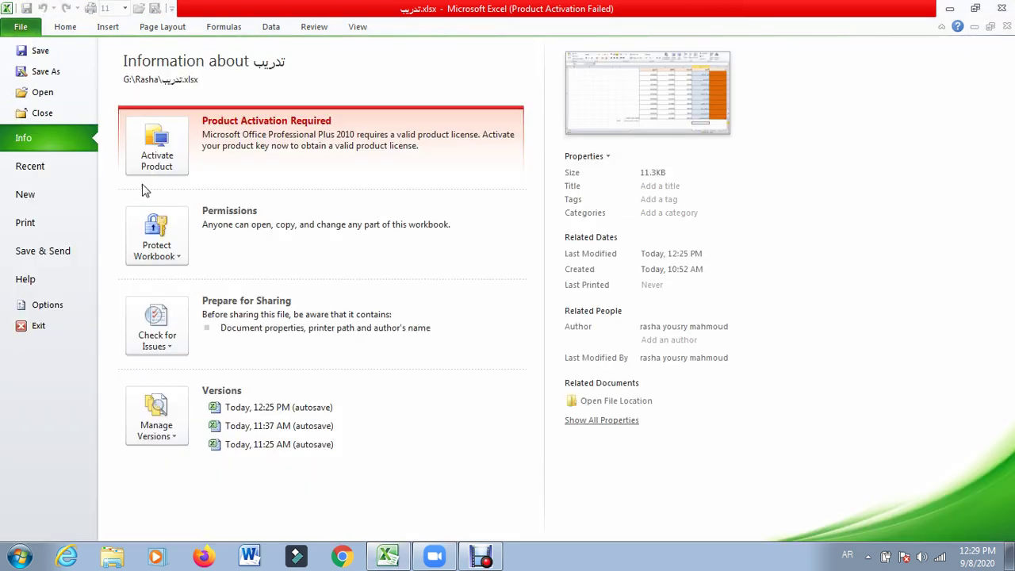
click(52, 194)
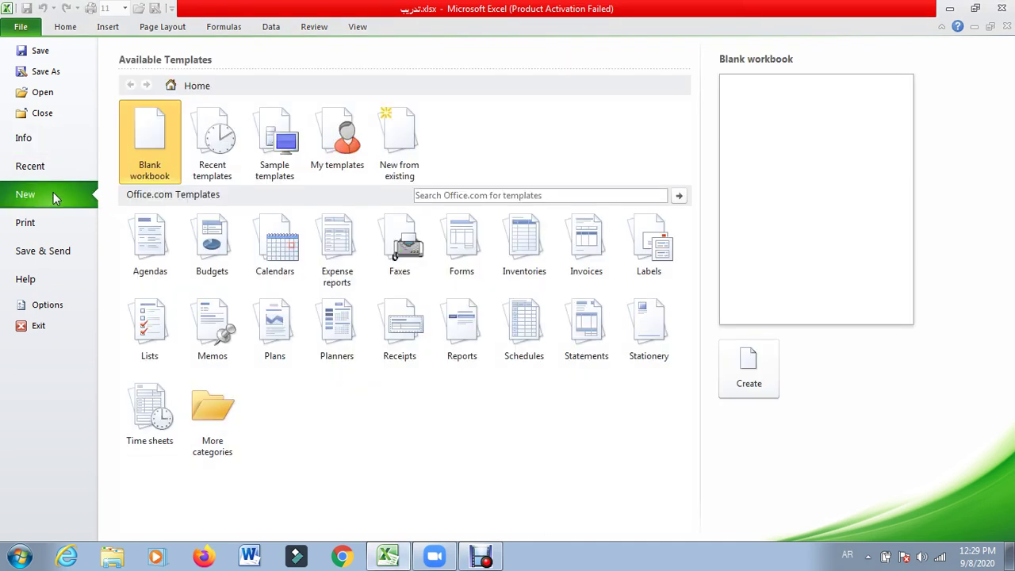
key(alt+shift)
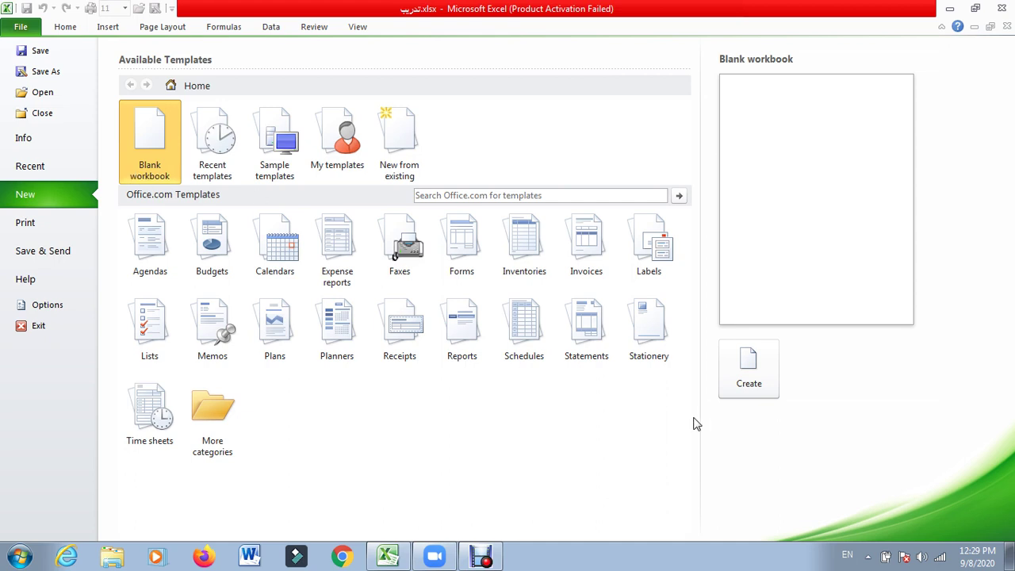
key(alt+shift)
click(771, 384)
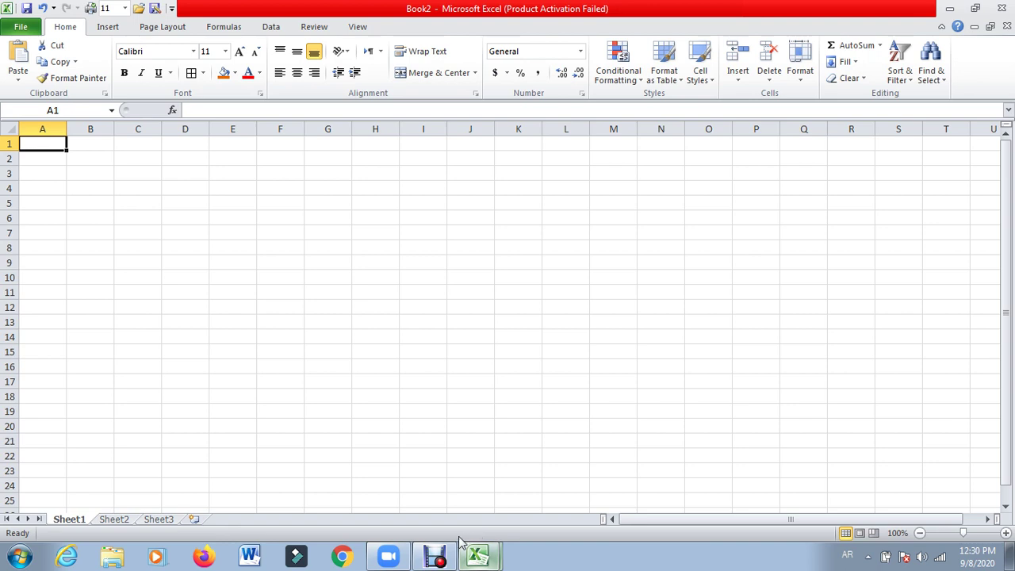
click(438, 558)
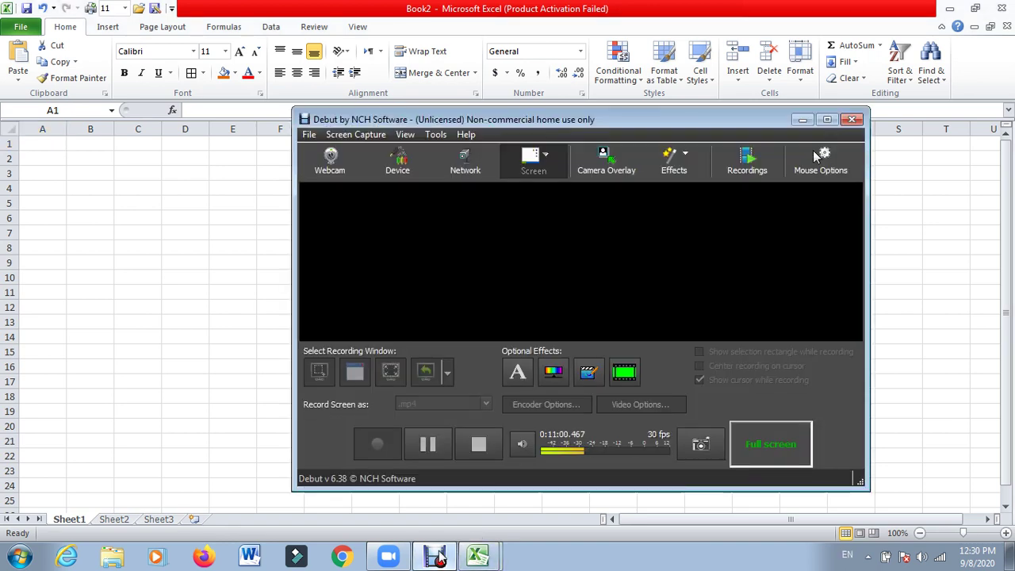
click(439, 558)
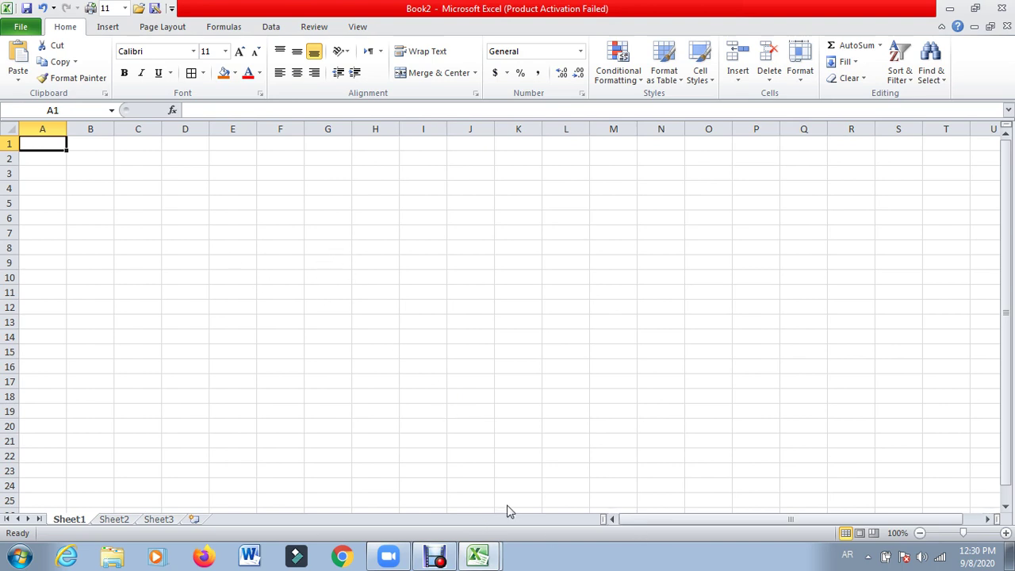
Step: Return to the تدريب workbook and select the copied بيانات (2) sheet
click(480, 558)
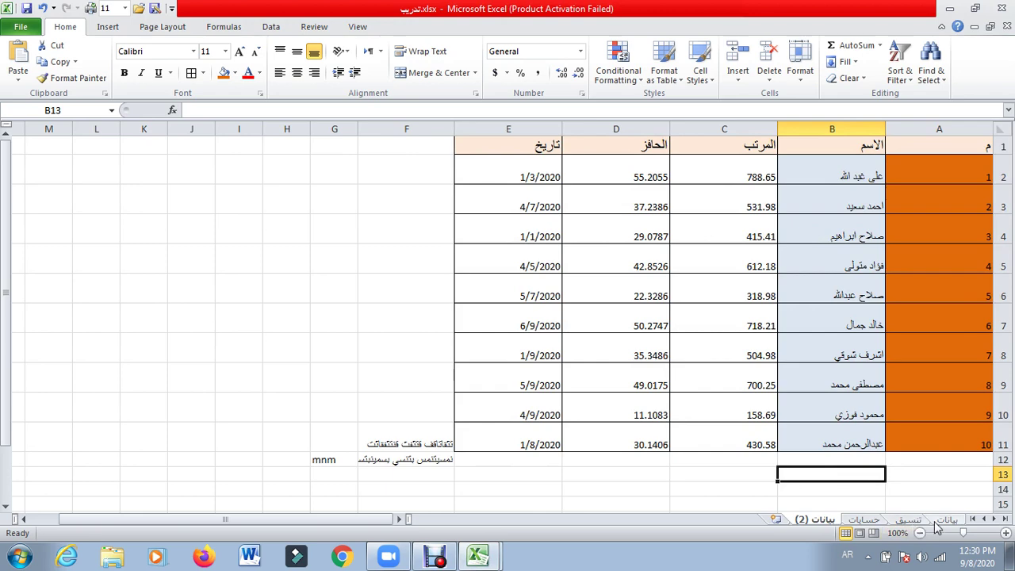
click(948, 521)
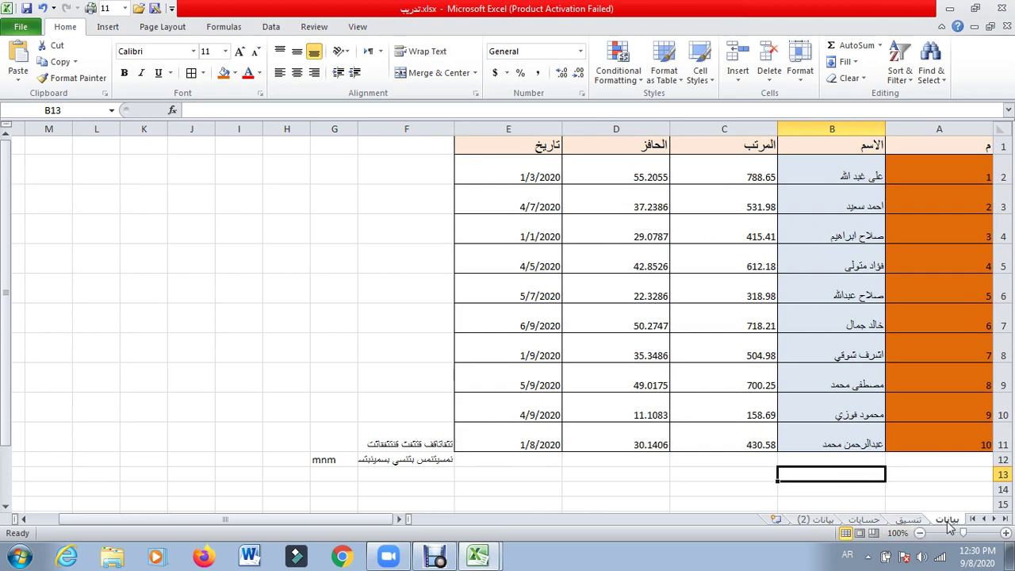
click(816, 520)
Step: Rename the بيانات (2) sheet to 'بيانات نهائية'
right_click(815, 522)
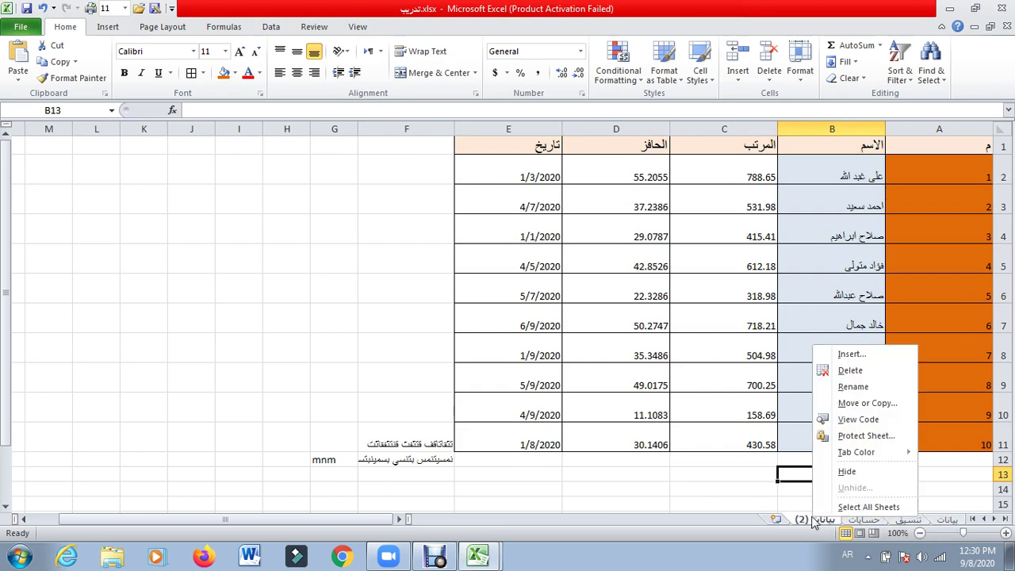
click(853, 386)
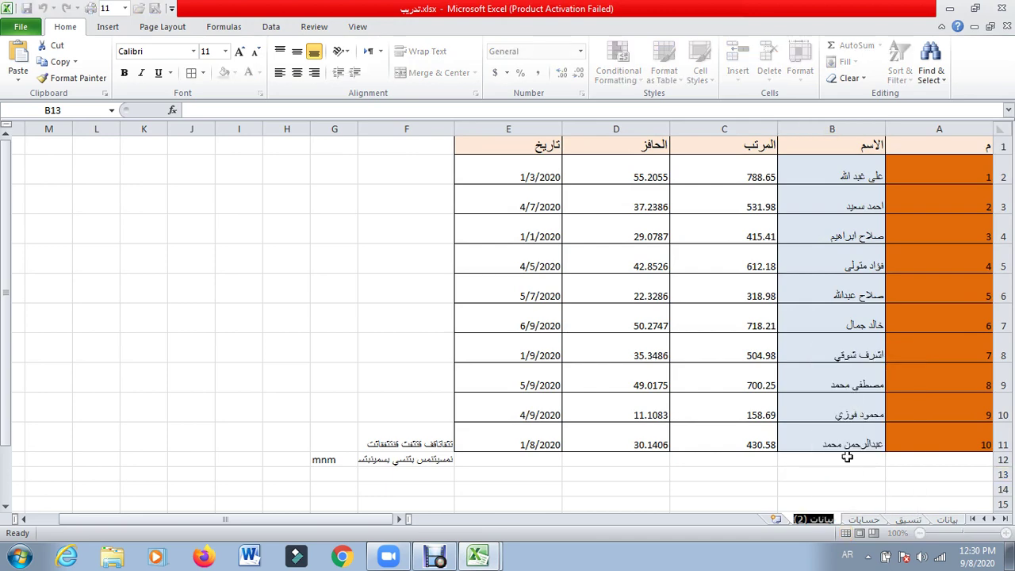
click(815, 516)
drag(808, 520, 796, 517)
key(BackSpace)
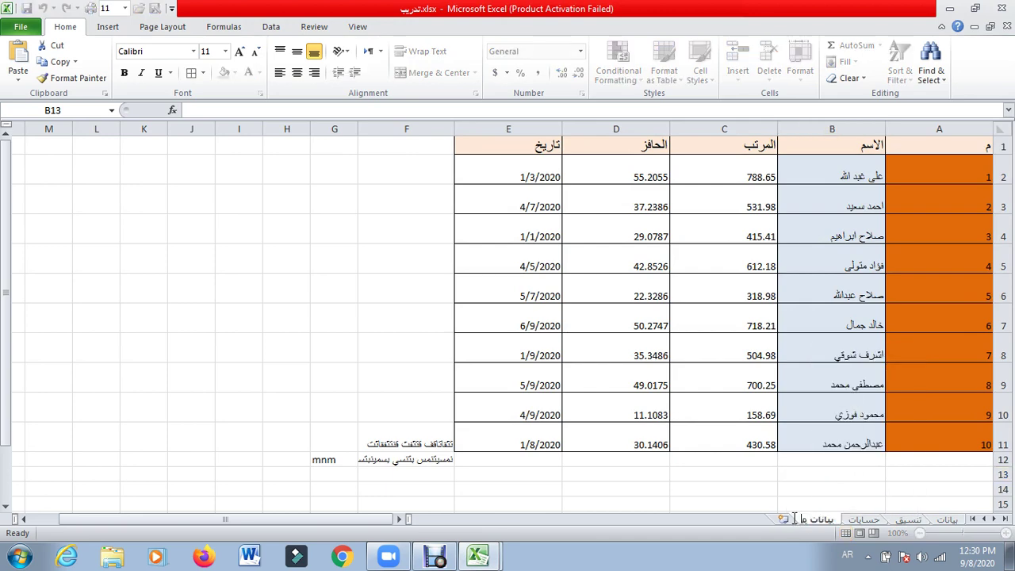
text(با)
text(ها)
text(ئية)
key(Return)
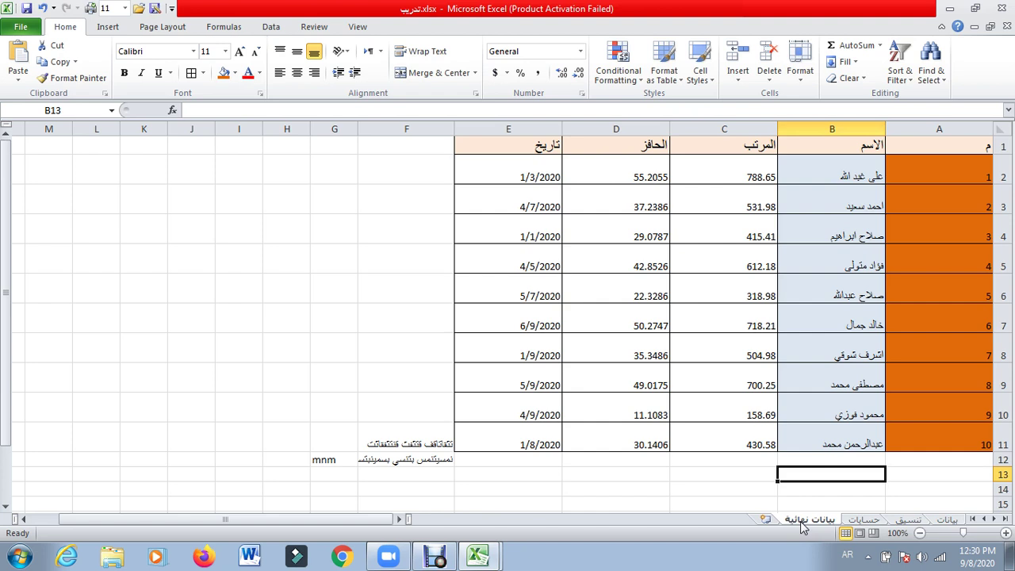
click(478, 549)
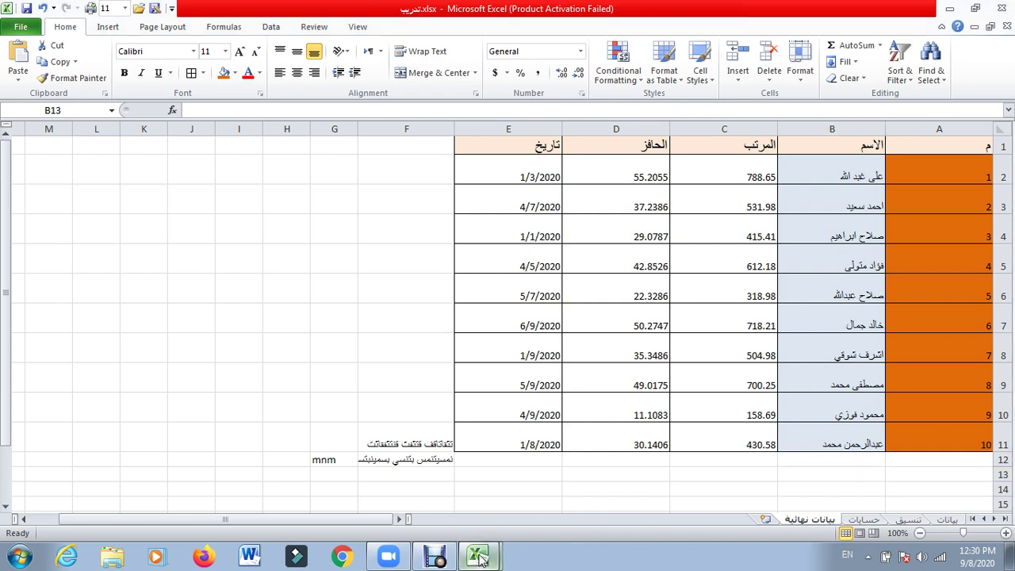
click(825, 522)
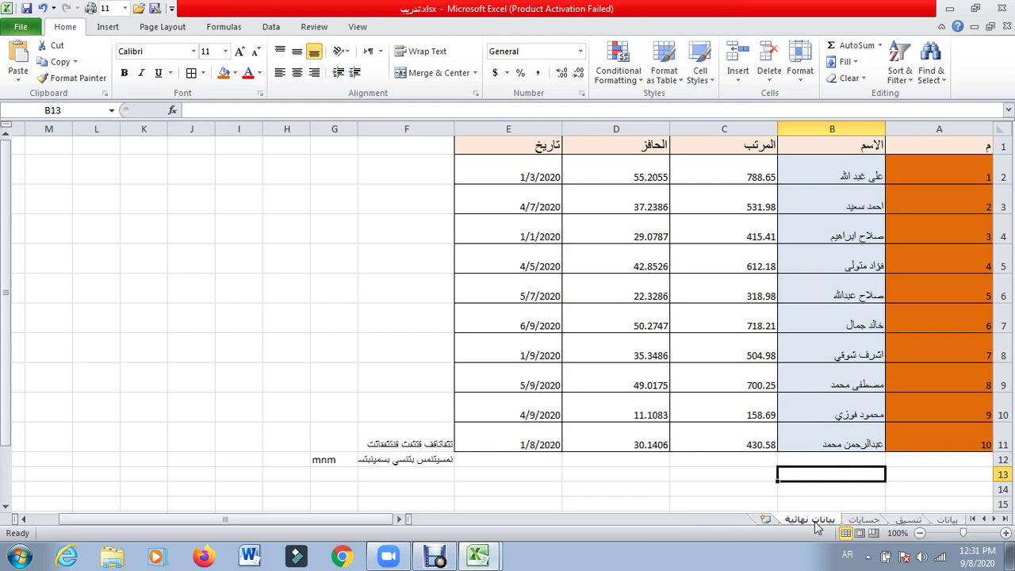
Step: Use Move or Copy Sheet to place بيانات نهائية before تنسيق
click(799, 83)
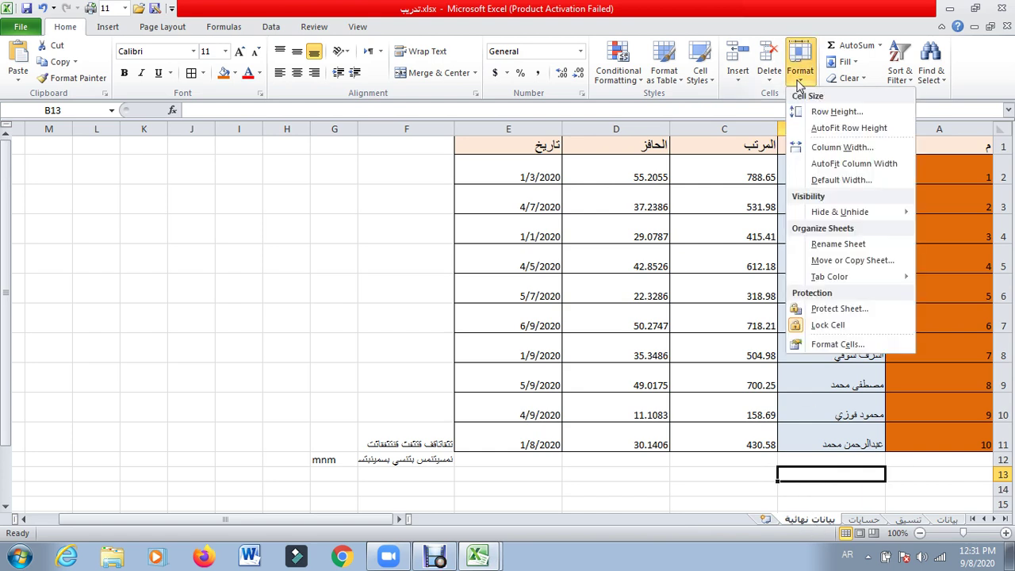
click(827, 261)
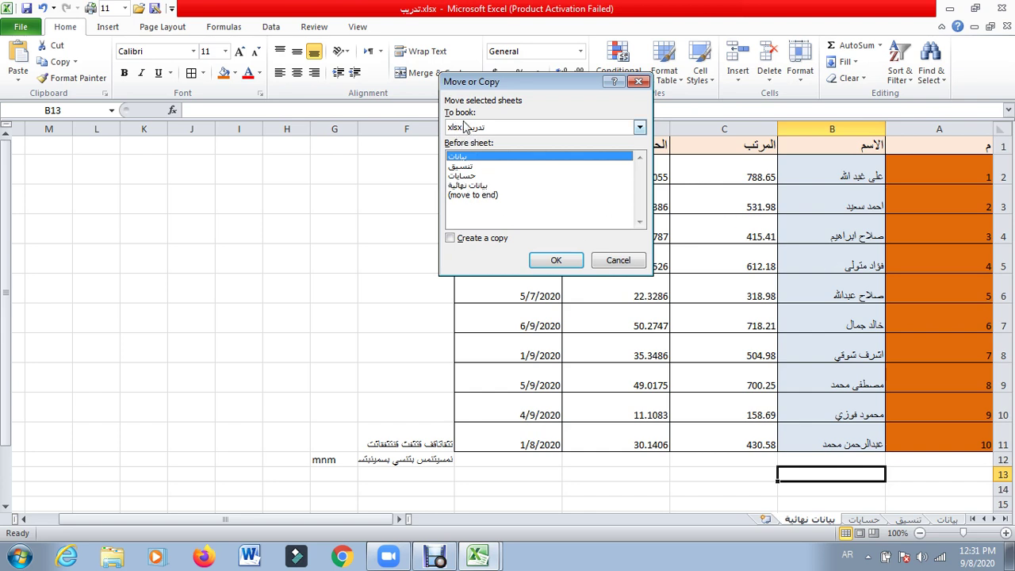
click(480, 195)
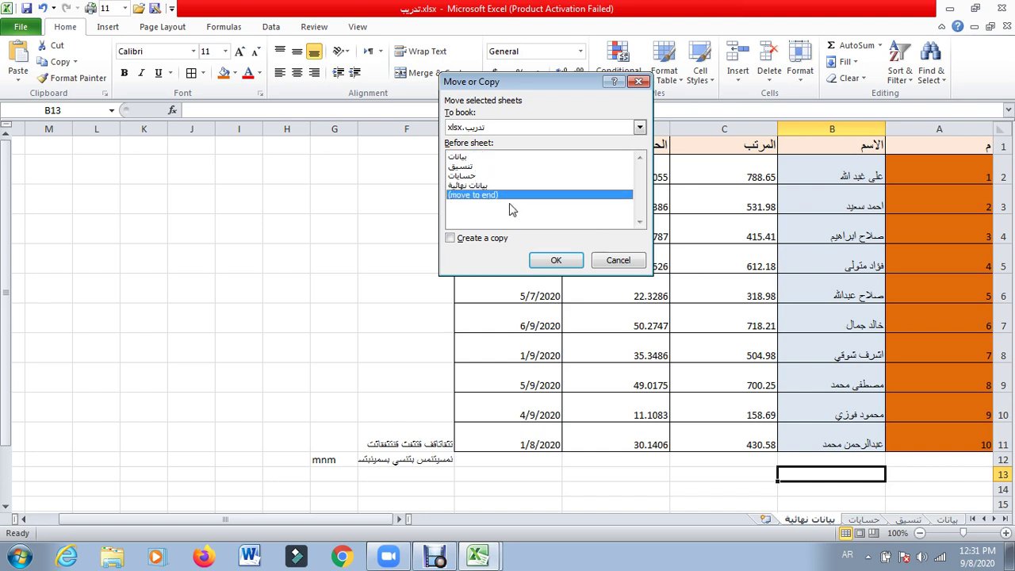
click(464, 167)
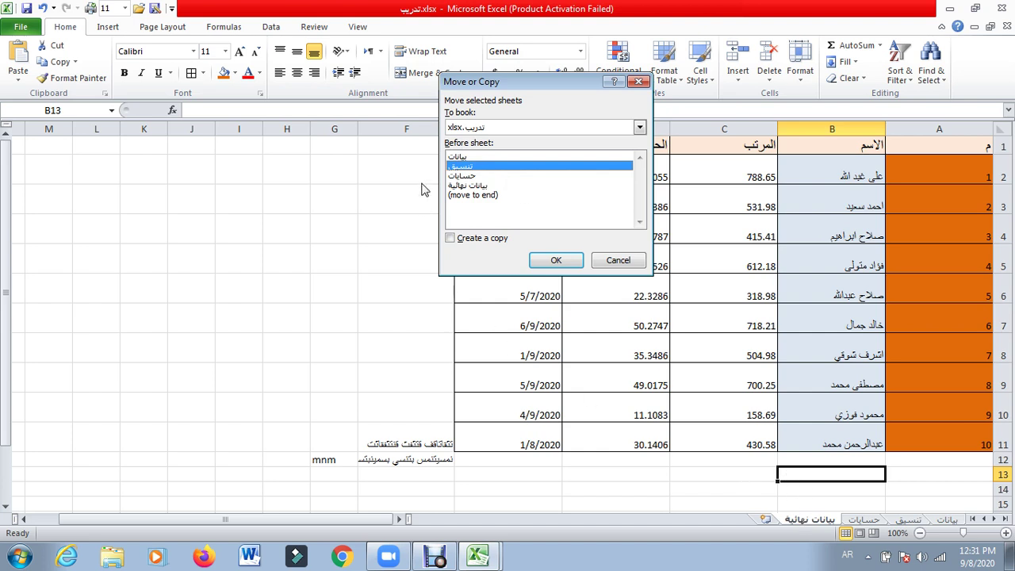
click(557, 261)
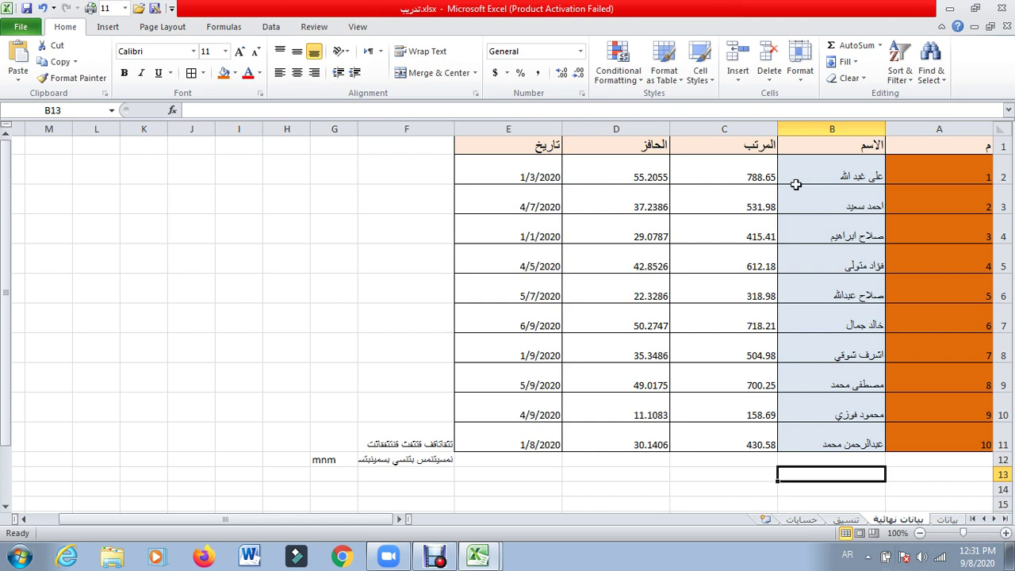
click(801, 83)
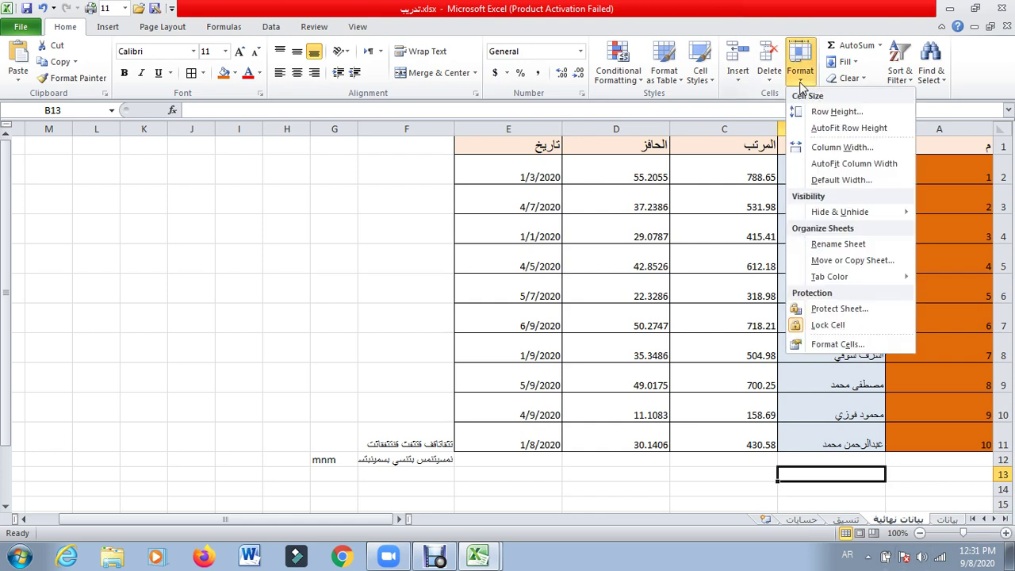
Step: Move the بيانات نهائية sheet into Book2, placing it before Sheet1
click(819, 260)
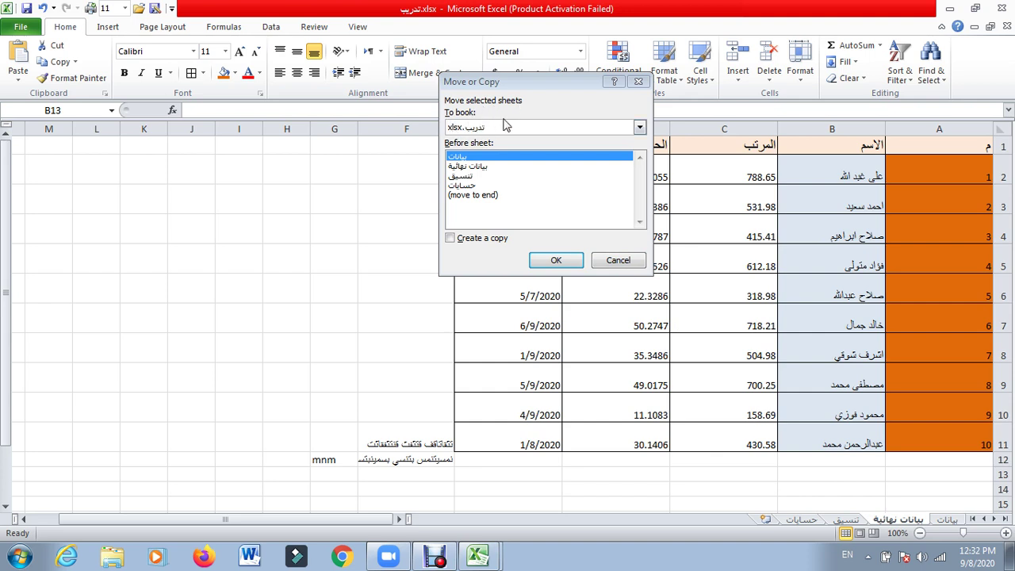
click(640, 127)
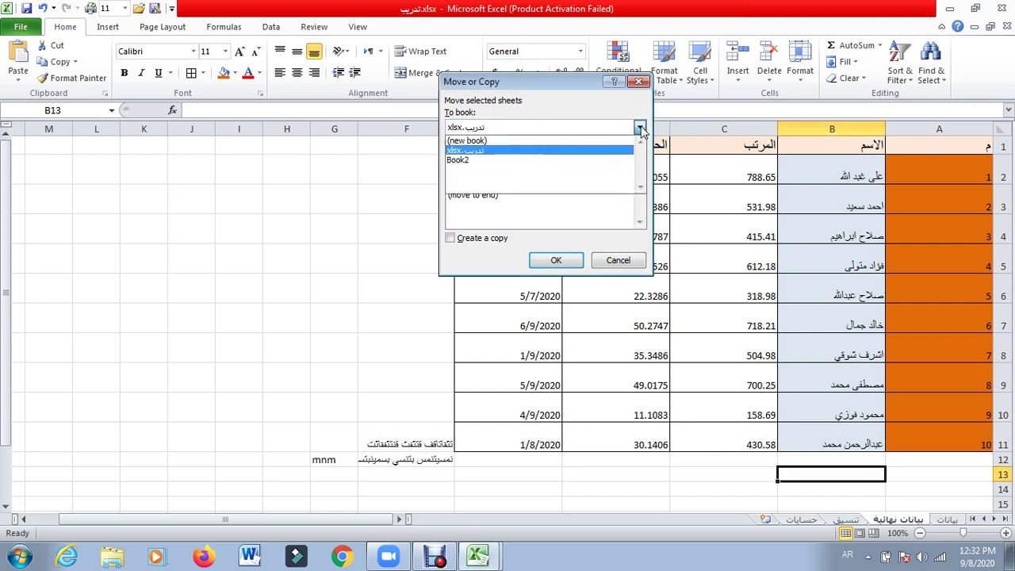
click(577, 166)
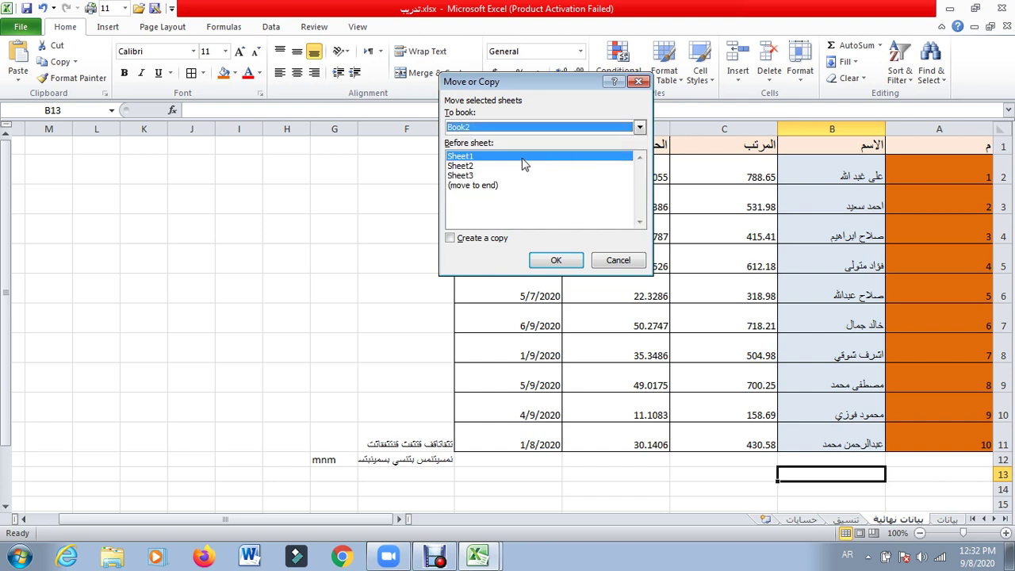
click(488, 175)
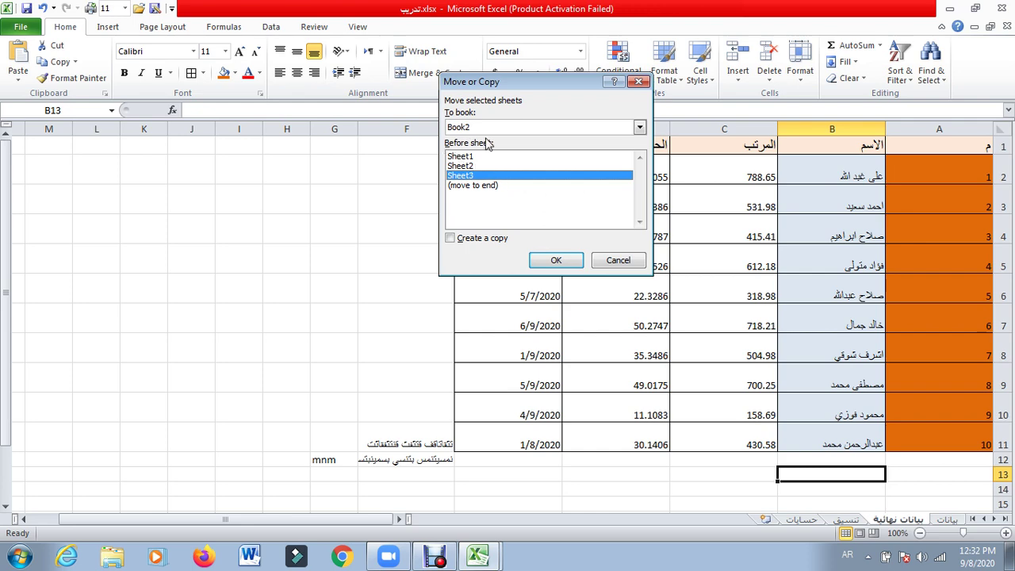
double_click(469, 159)
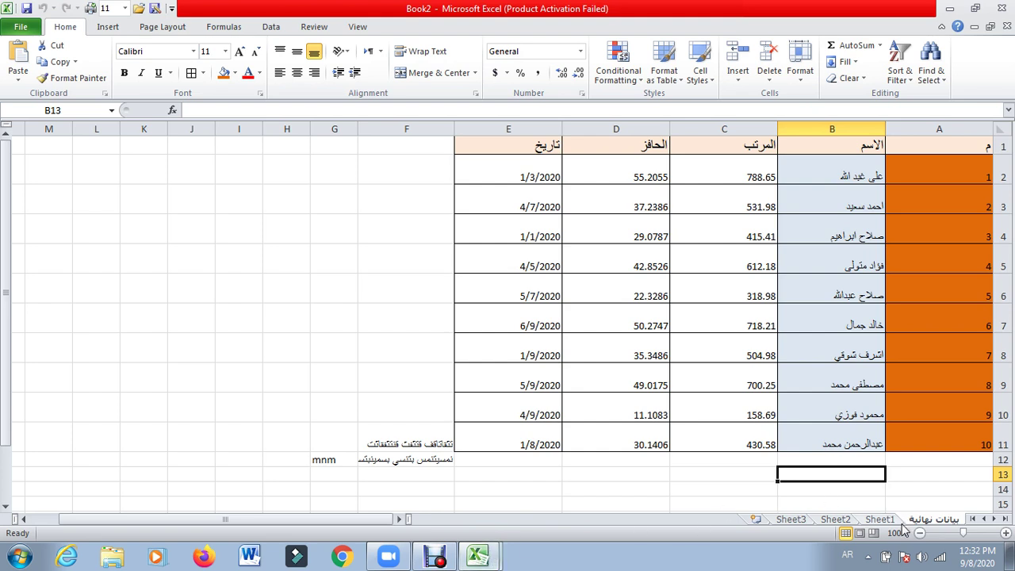
click(491, 555)
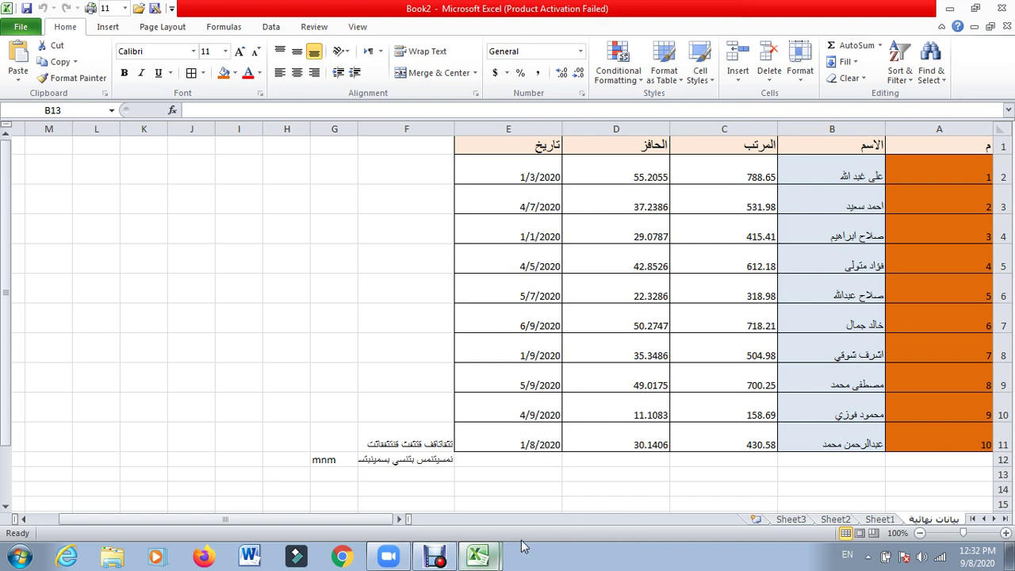
Step: Switch to the تدريب.xlsx window and select its بيانات sheet
click(491, 558)
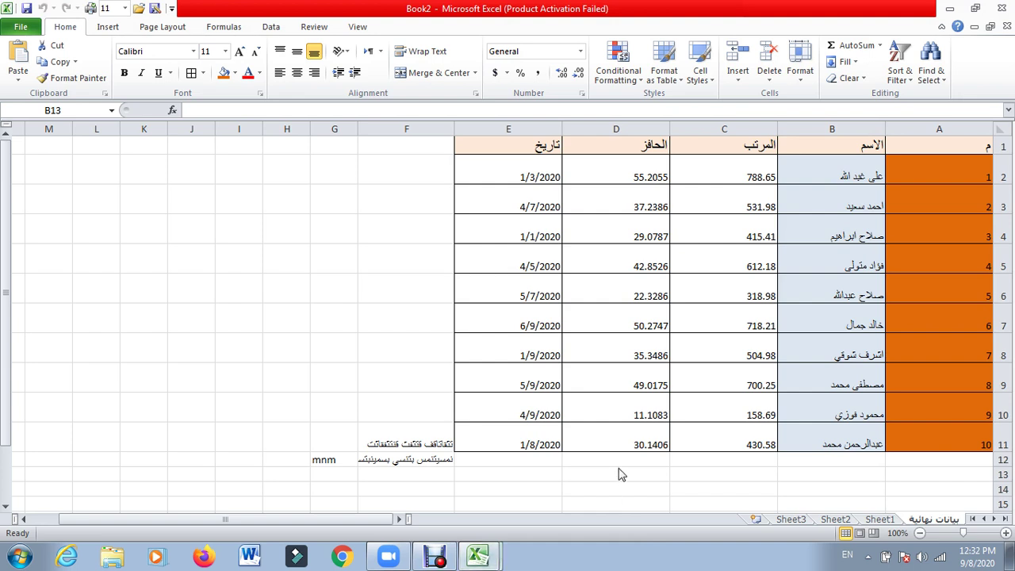
click(486, 555)
click(486, 511)
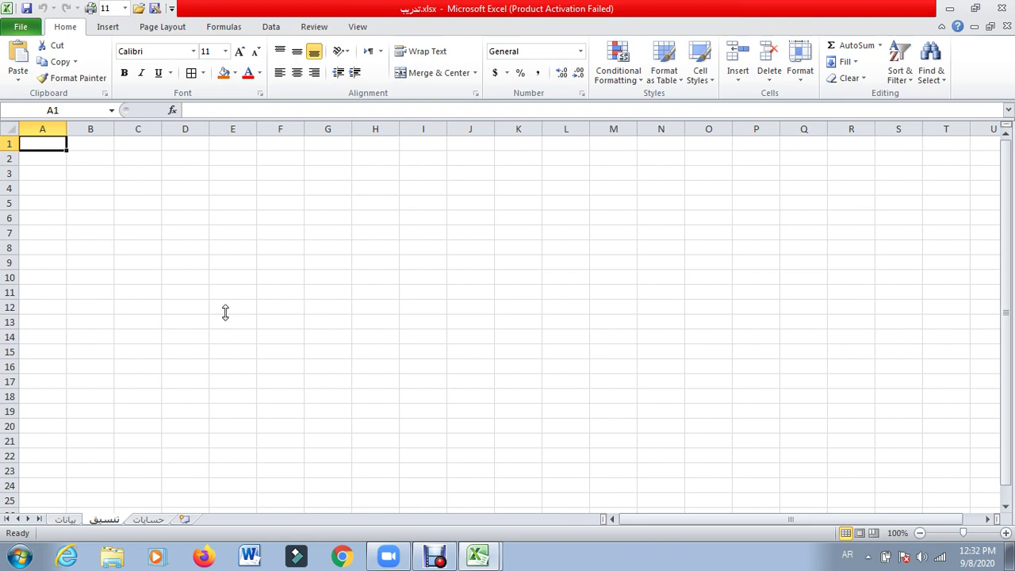
key(alt+shift)
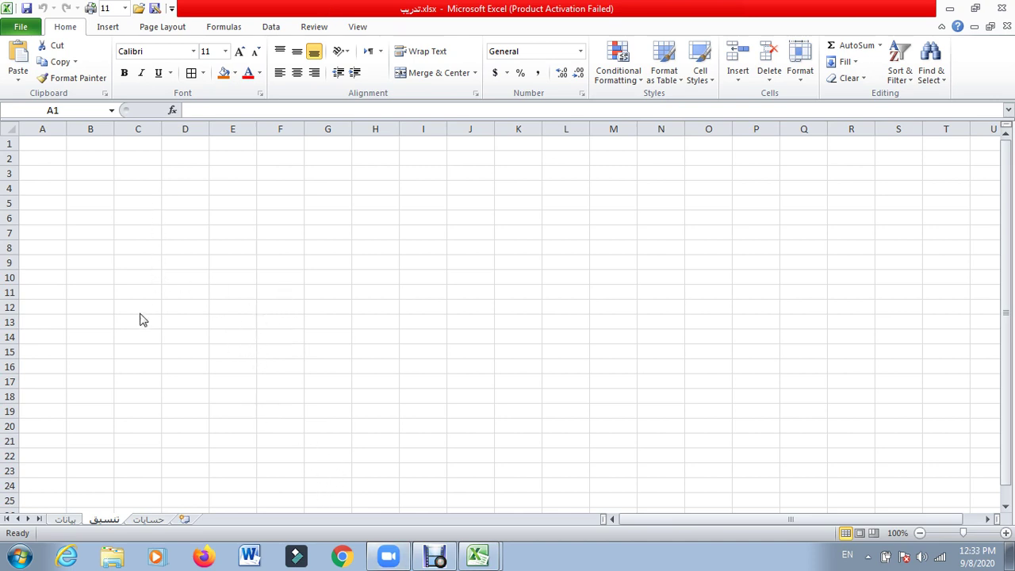
click(69, 520)
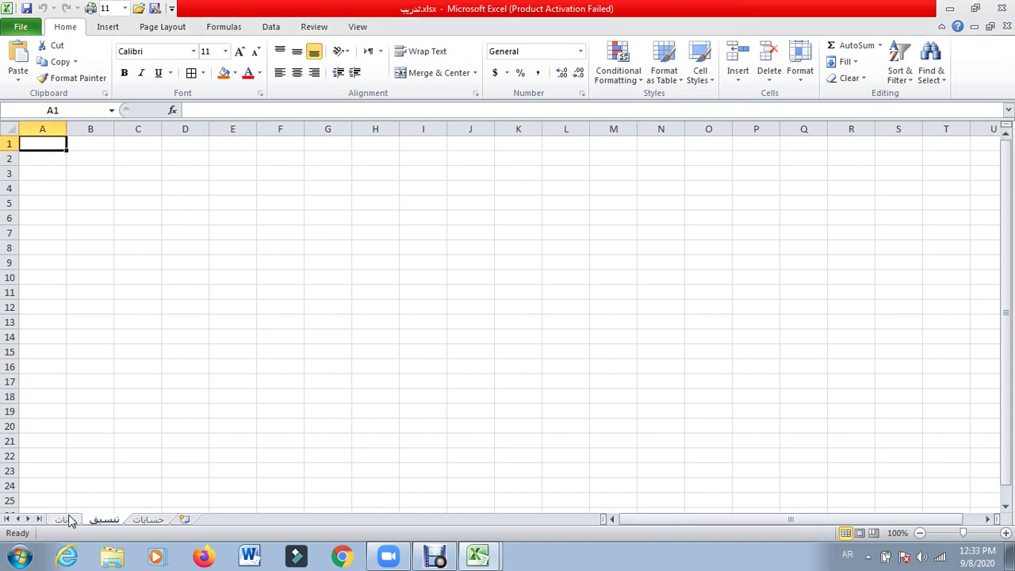
click(69, 520)
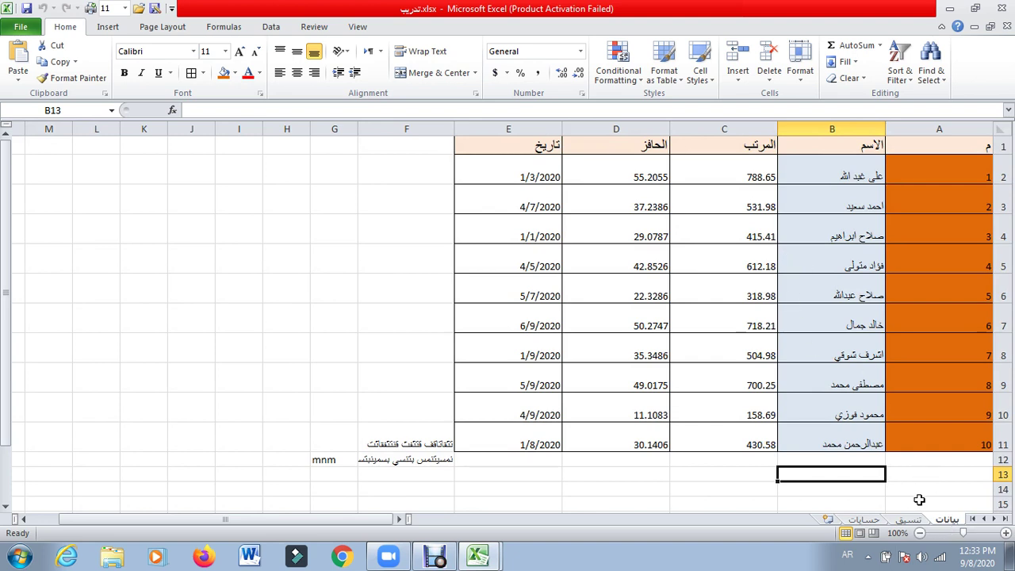
Step: In Move or Copy Sheet for بيانات, choose Book2 as the destination workbook
click(802, 76)
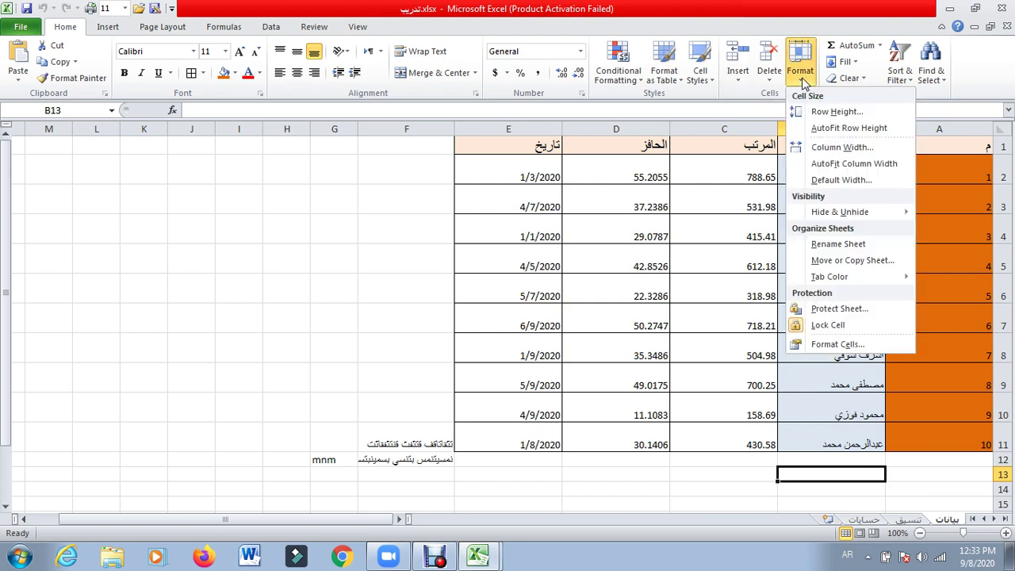
click(846, 262)
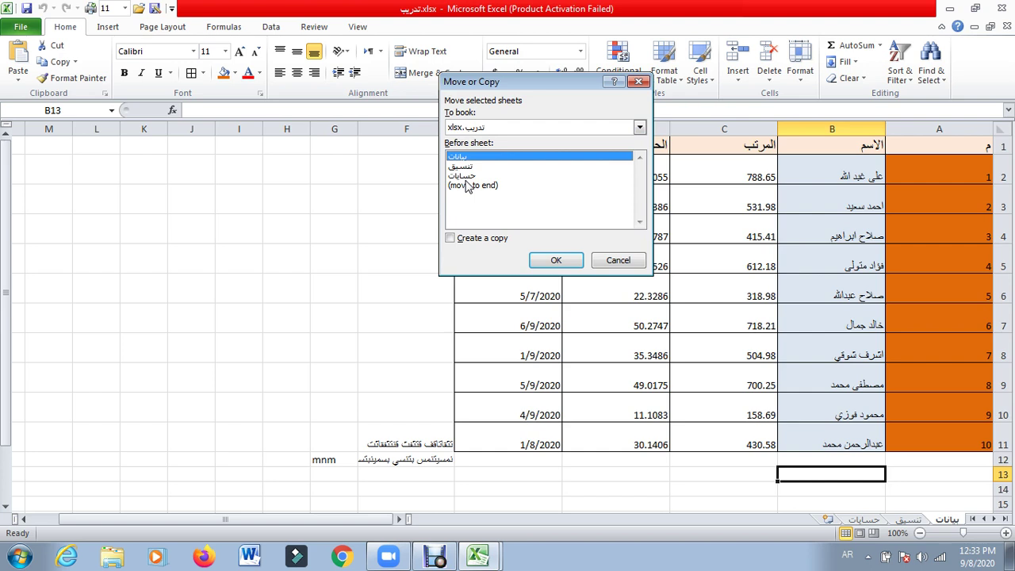
click(466, 189)
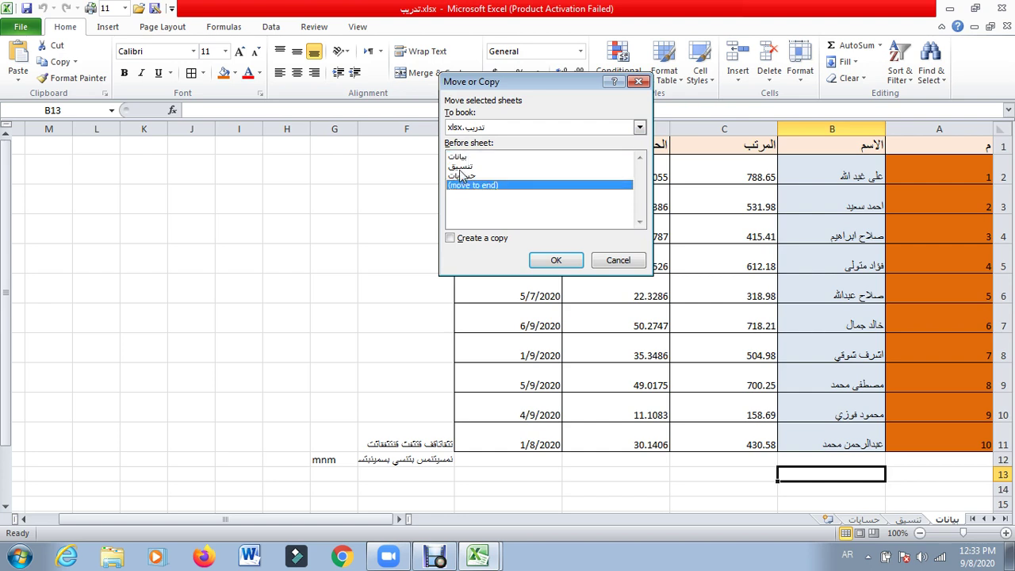
click(463, 169)
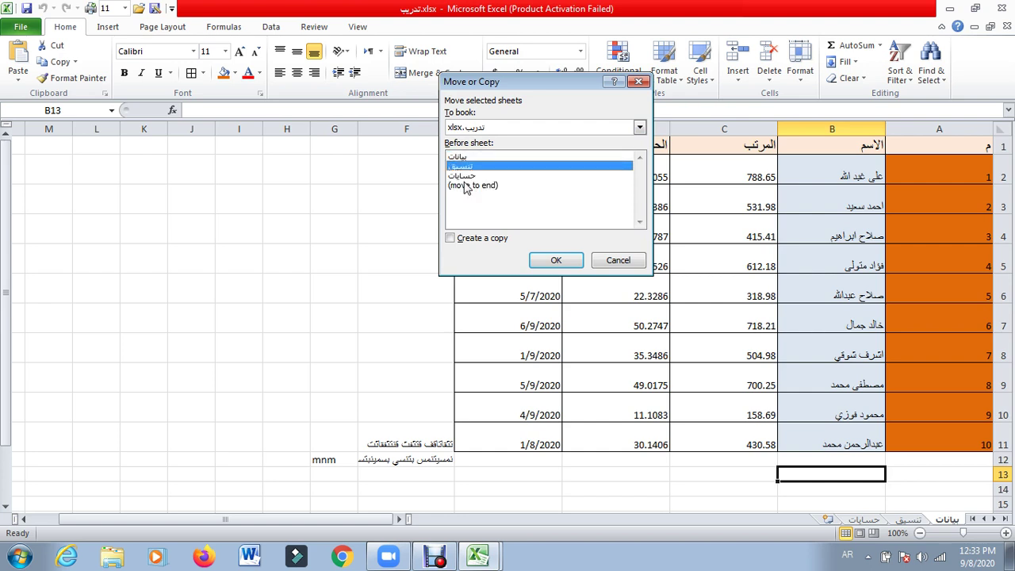
click(466, 176)
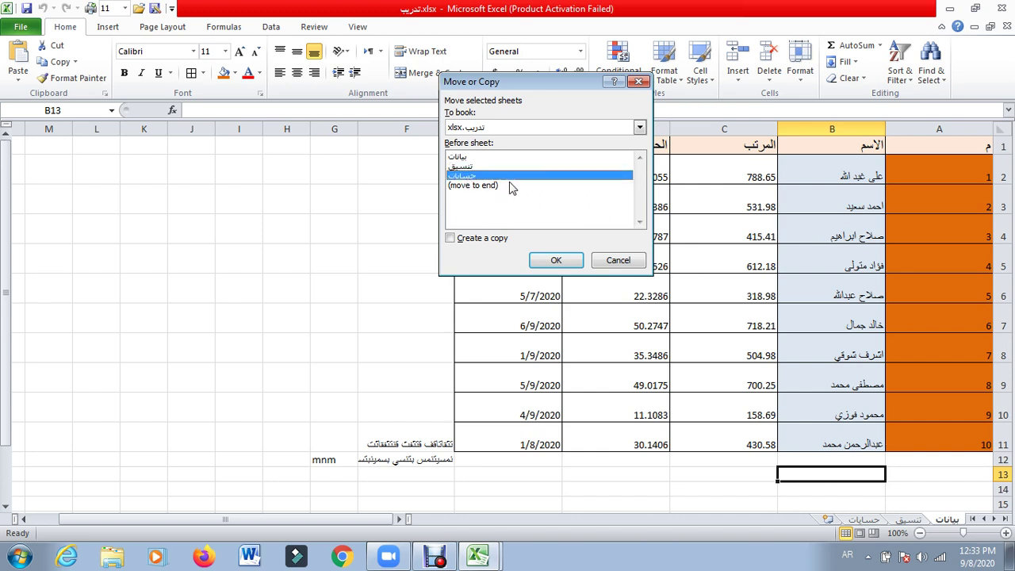
click(640, 128)
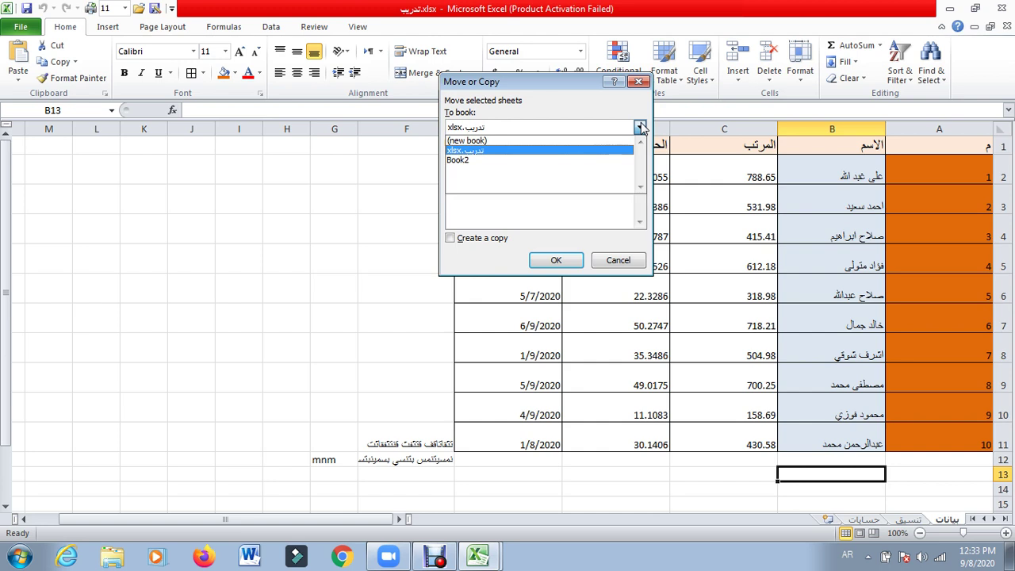
click(574, 160)
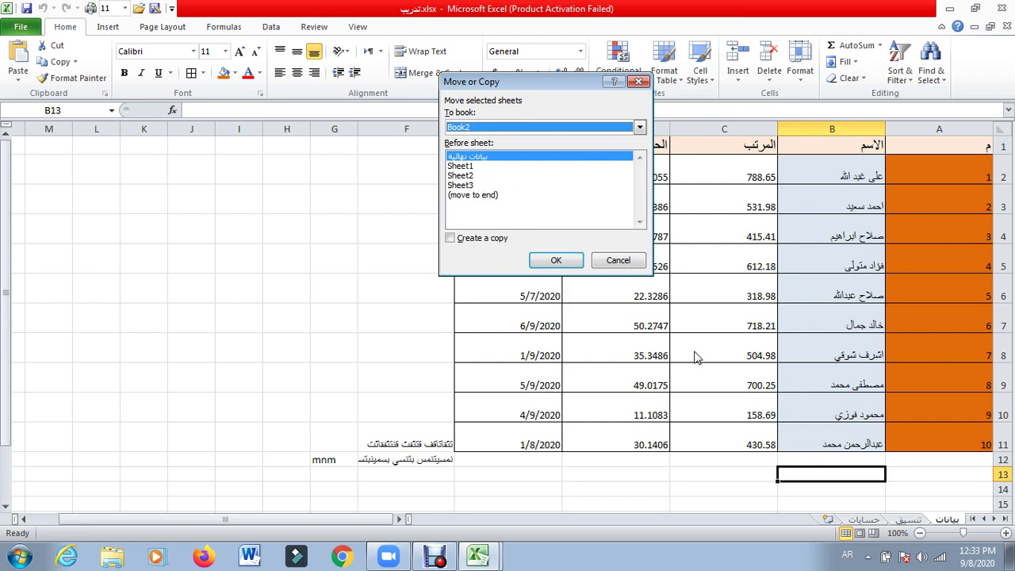
Step: Copy the sheet to the end of Book2, after Sheet3, with Create a copy ticked
click(467, 176)
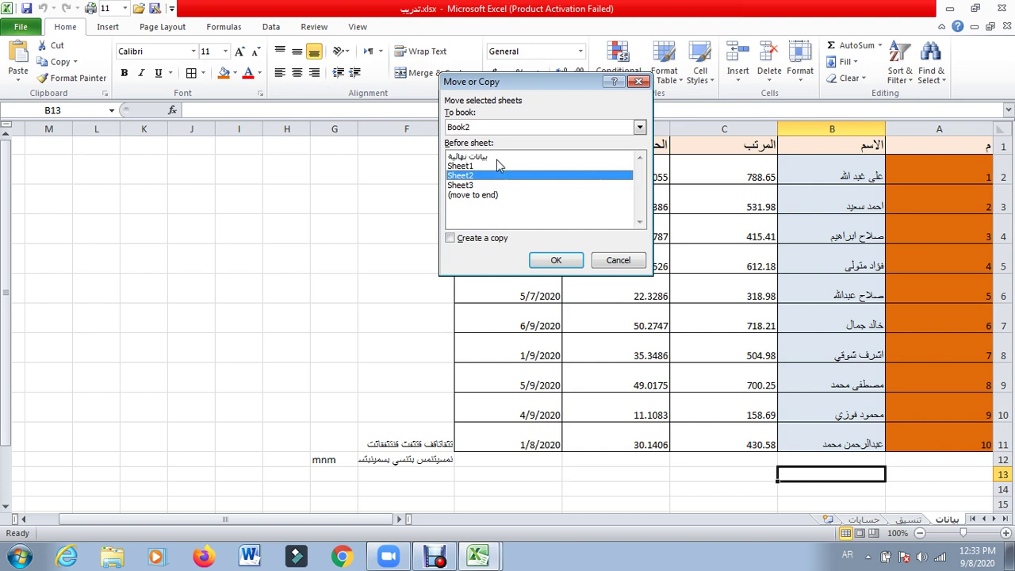
click(469, 186)
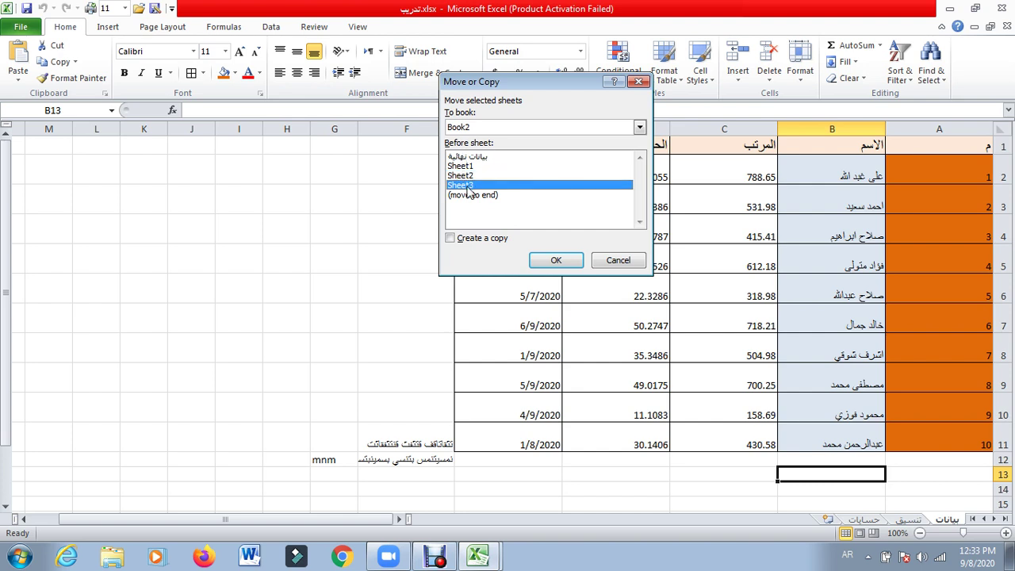
click(485, 200)
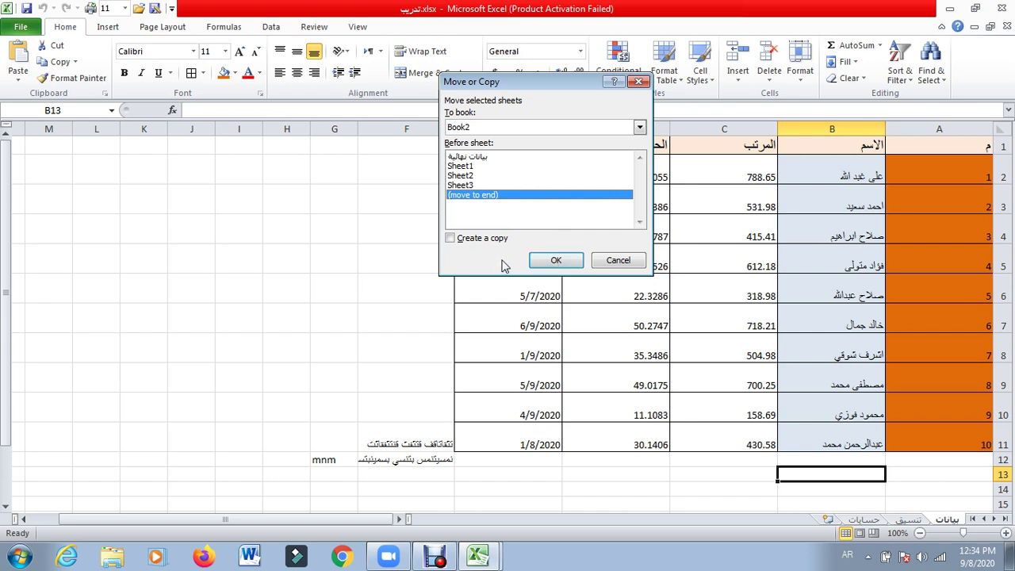
click(457, 242)
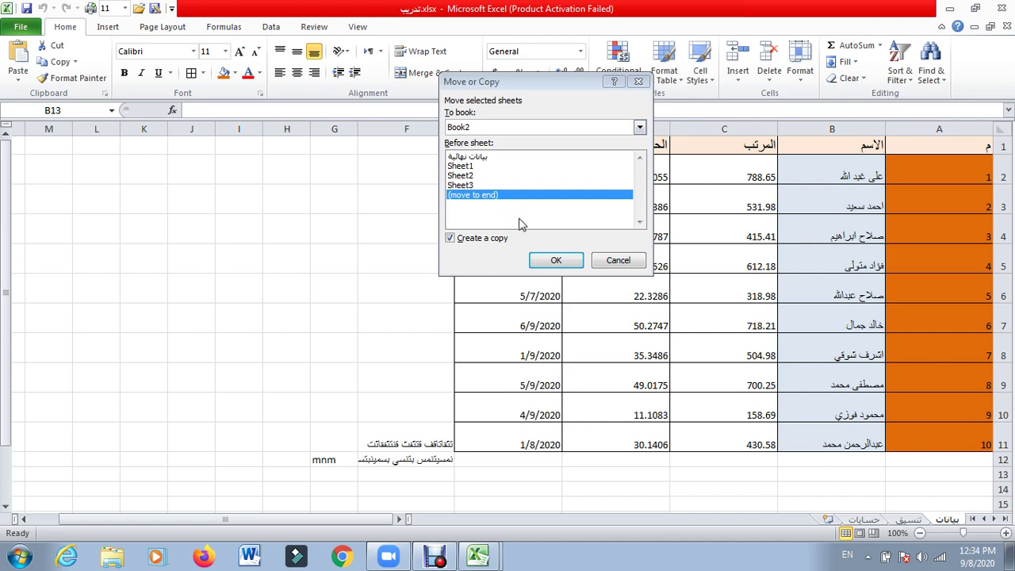
click(556, 260)
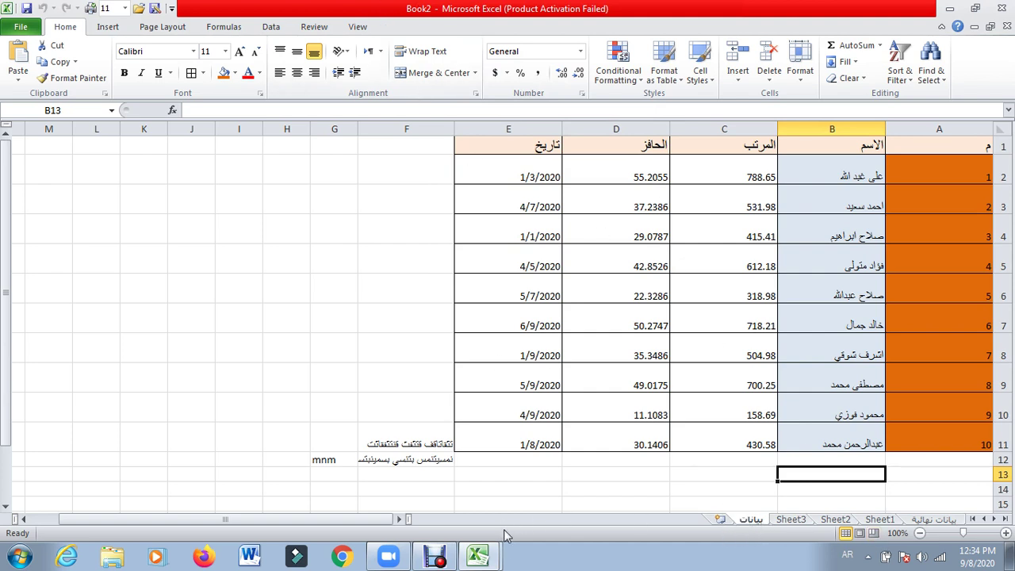
Step: Switch to تدريب.xlsx and back to Book2, then show Book2's بيانات نهائية sheet
click(499, 559)
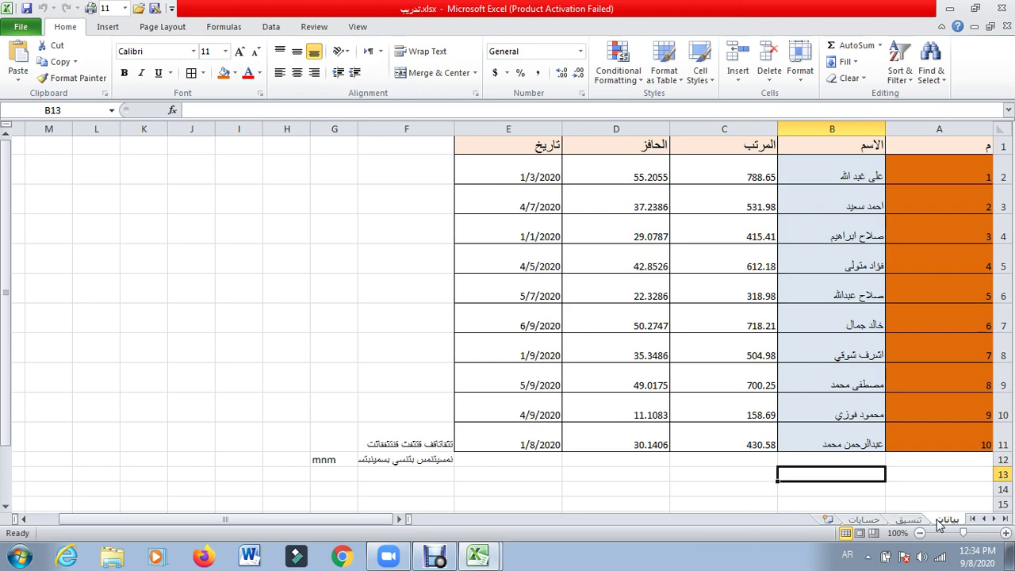
click(484, 555)
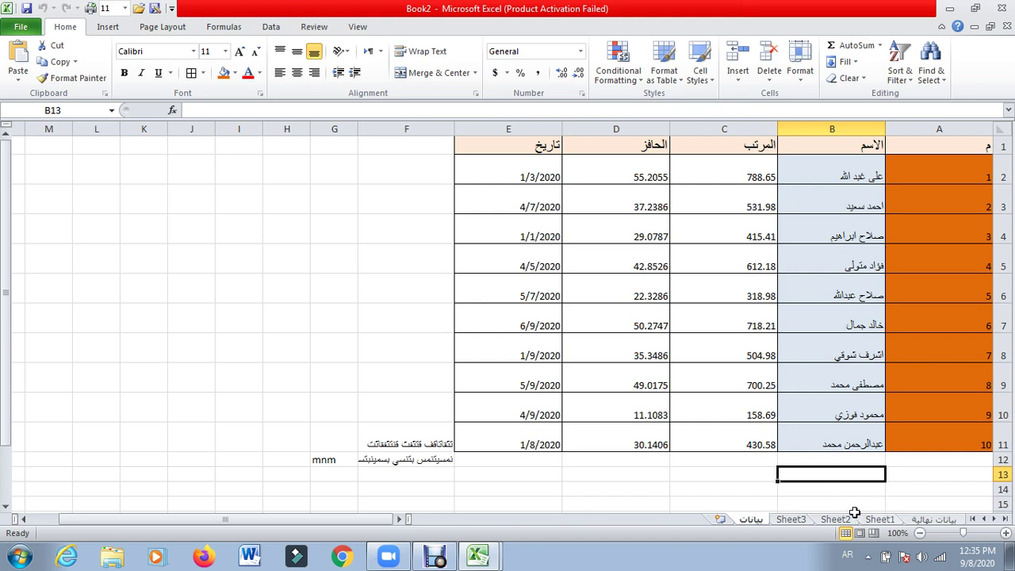
click(925, 520)
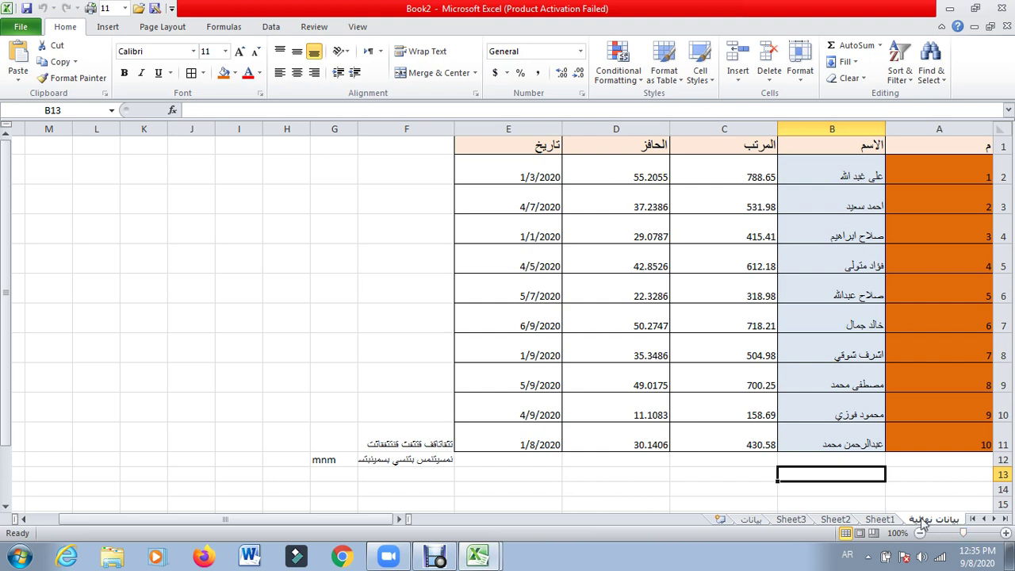
Step: Copy the بيانات نهائية sheet into تدريب.xlsx, placing the copy at the end after حسابات
click(799, 79)
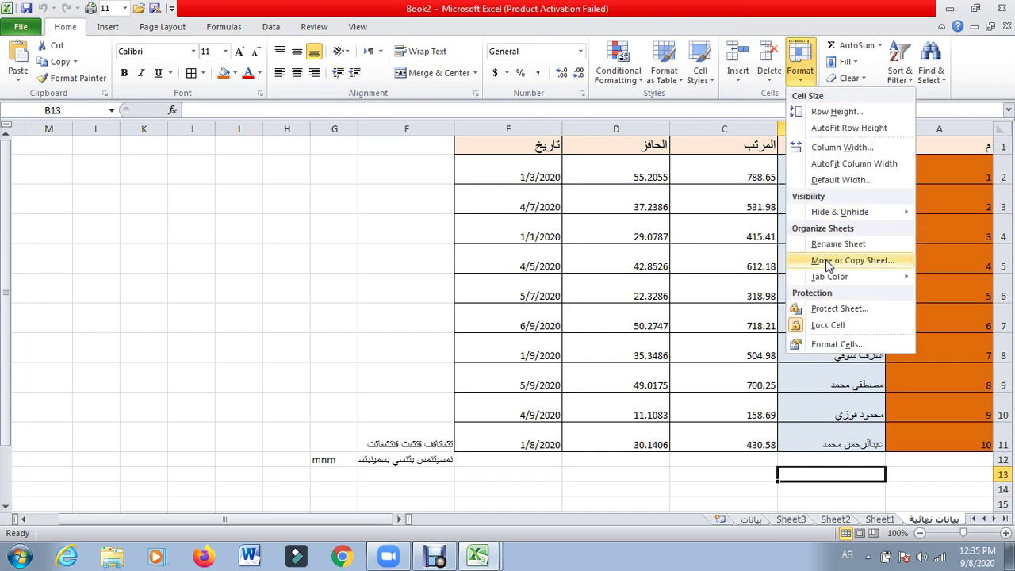
click(827, 264)
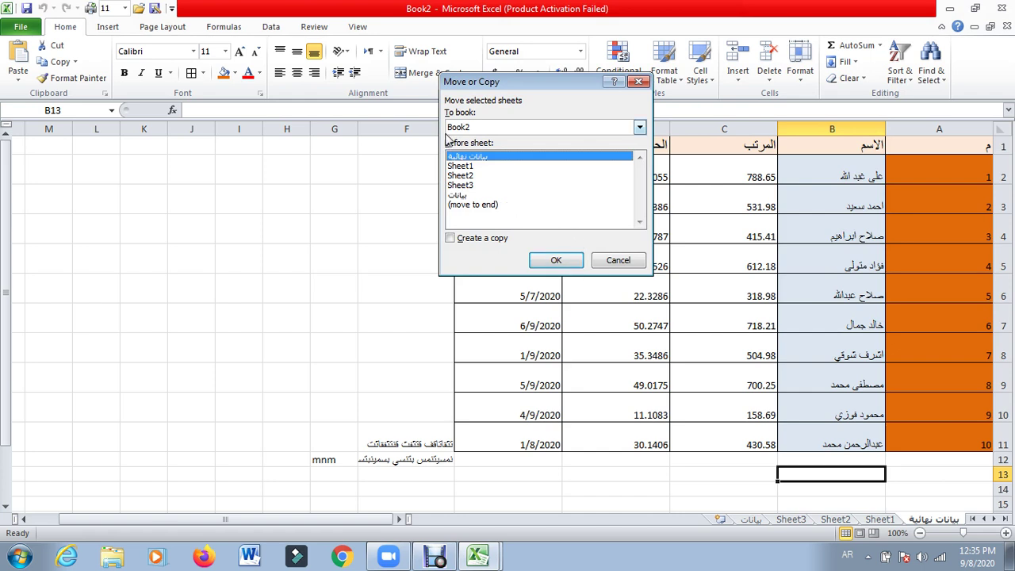
click(639, 128)
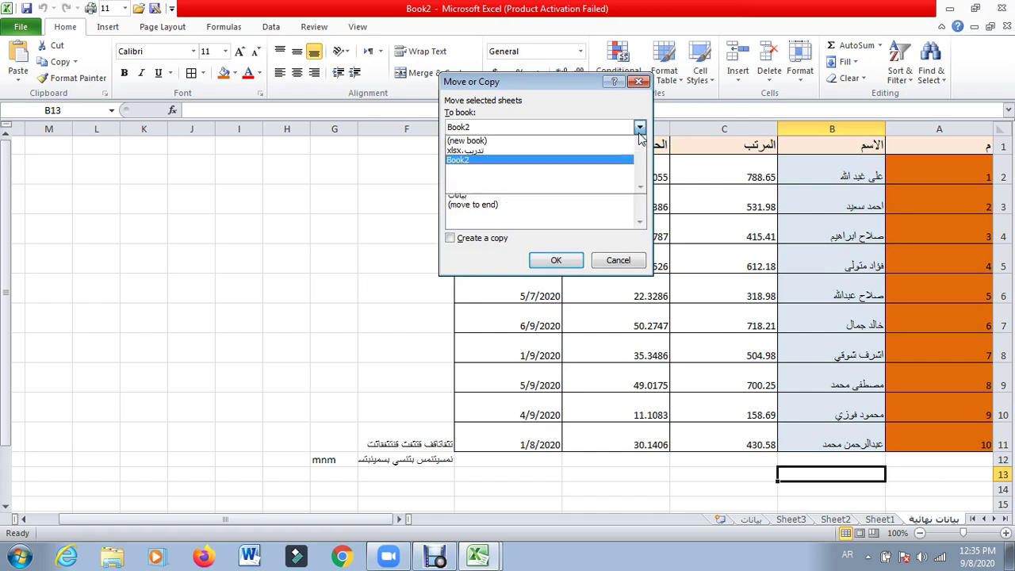
click(599, 151)
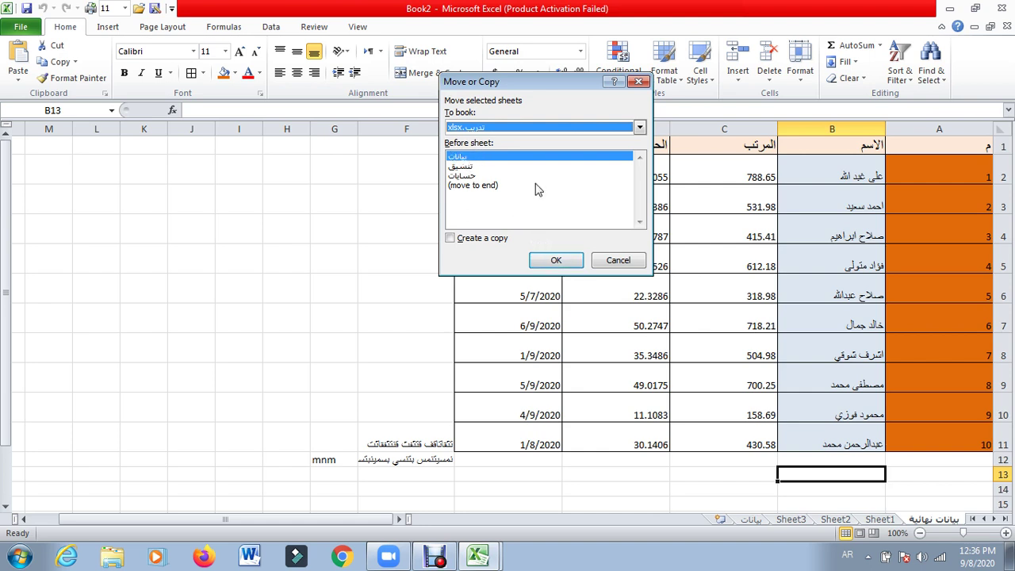
click(466, 166)
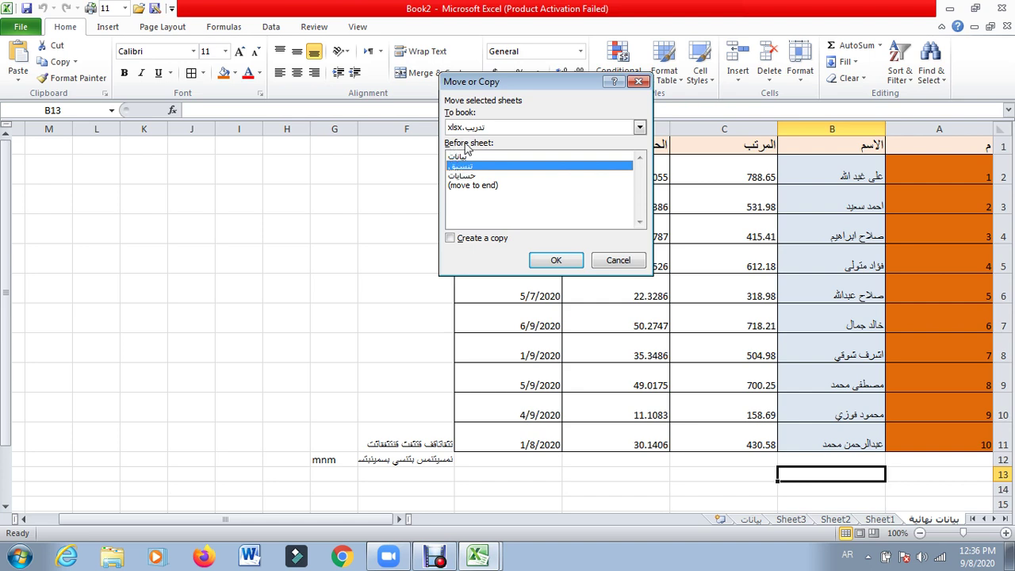
click(464, 175)
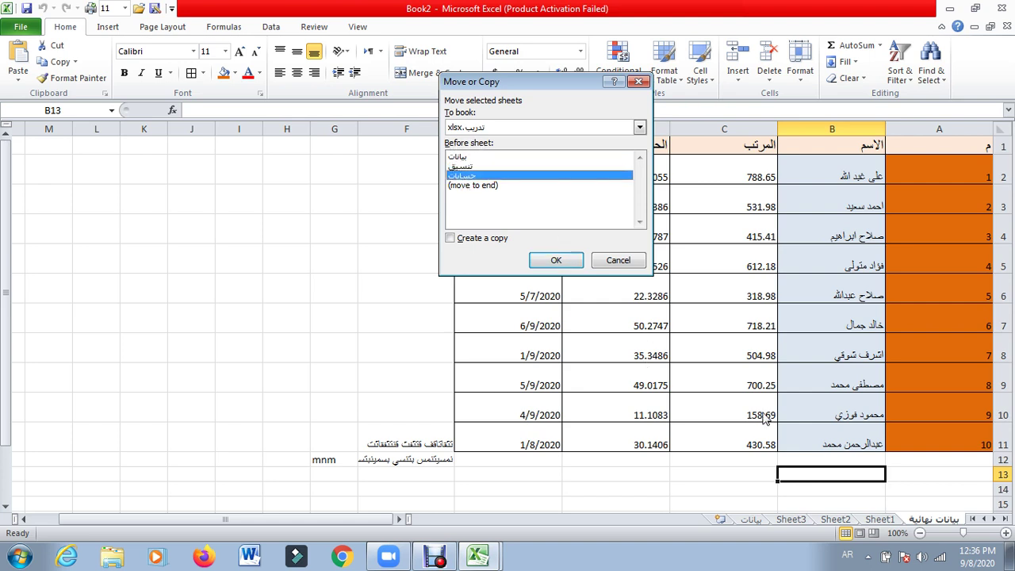
click(486, 185)
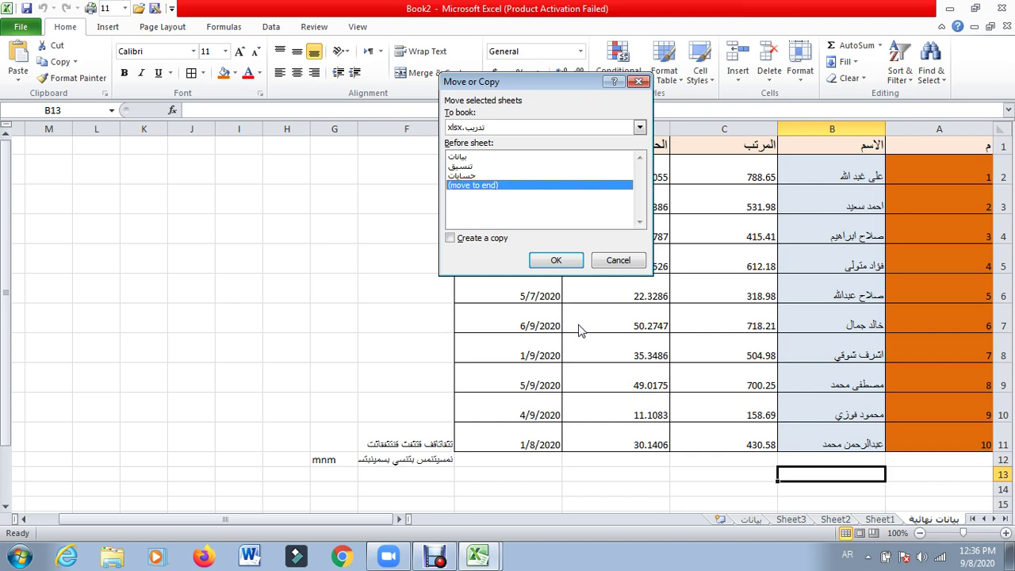
click(450, 244)
click(567, 267)
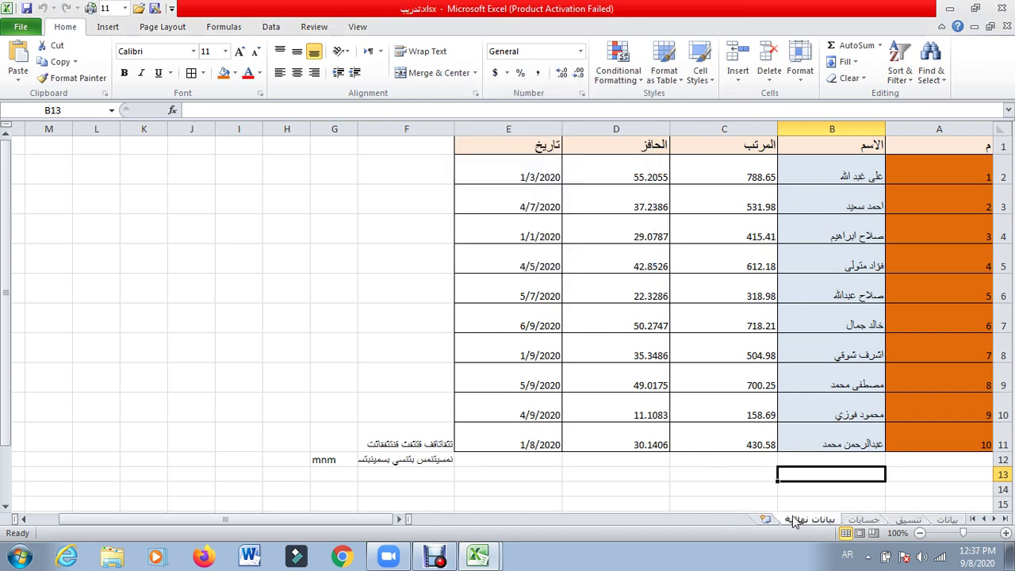
Step: Back in Book2, colour the بيانات نهائية sheet tab yellow
click(482, 542)
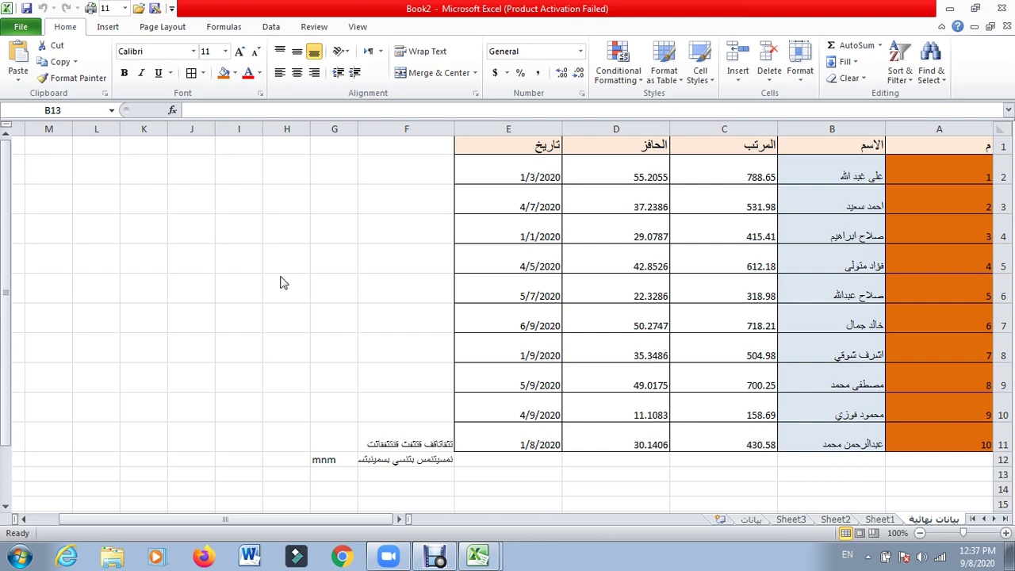
click(798, 85)
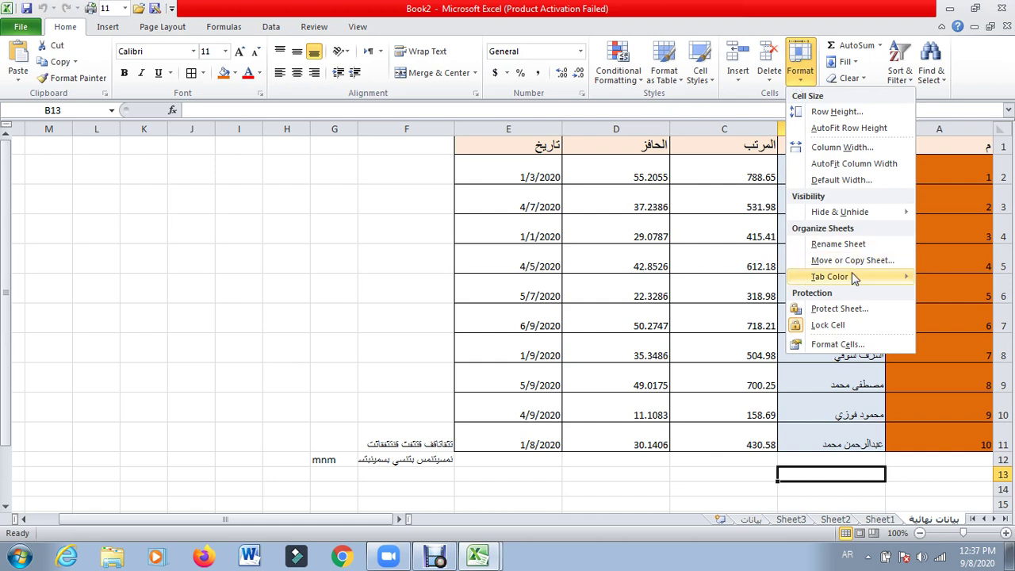
mouse_move(870, 279)
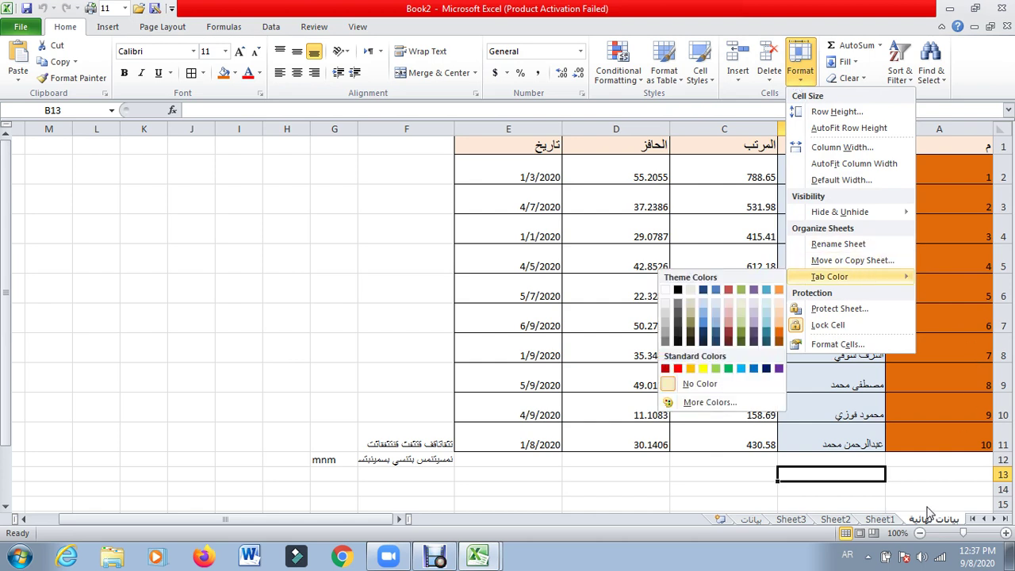
click(885, 520)
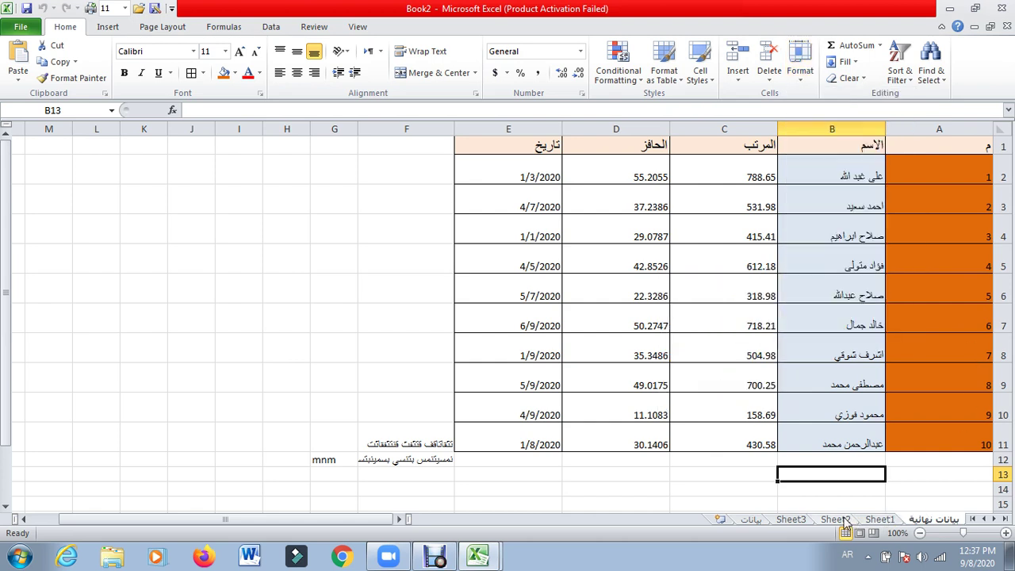
click(882, 520)
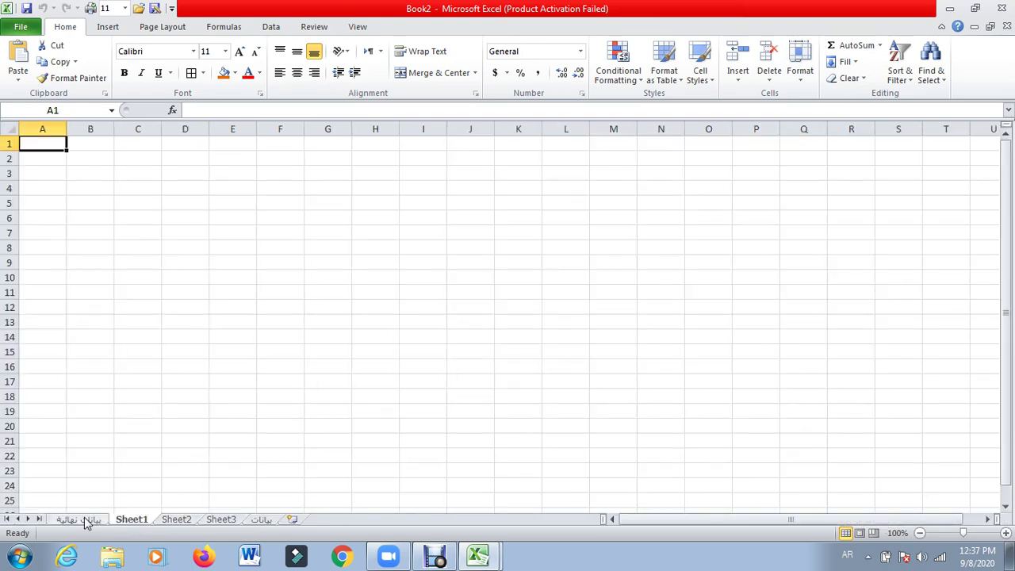
click(75, 520)
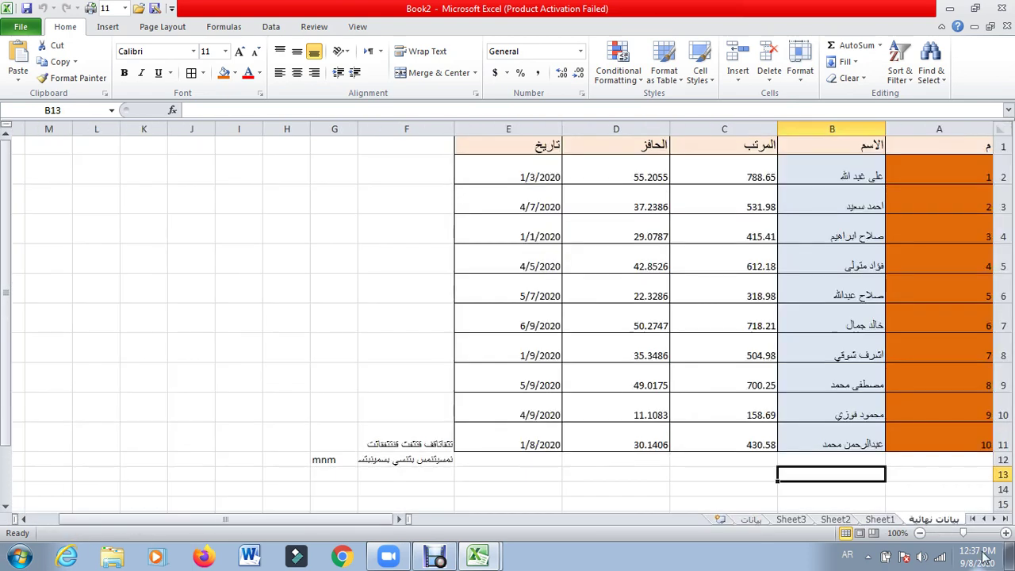
right_click(934, 520)
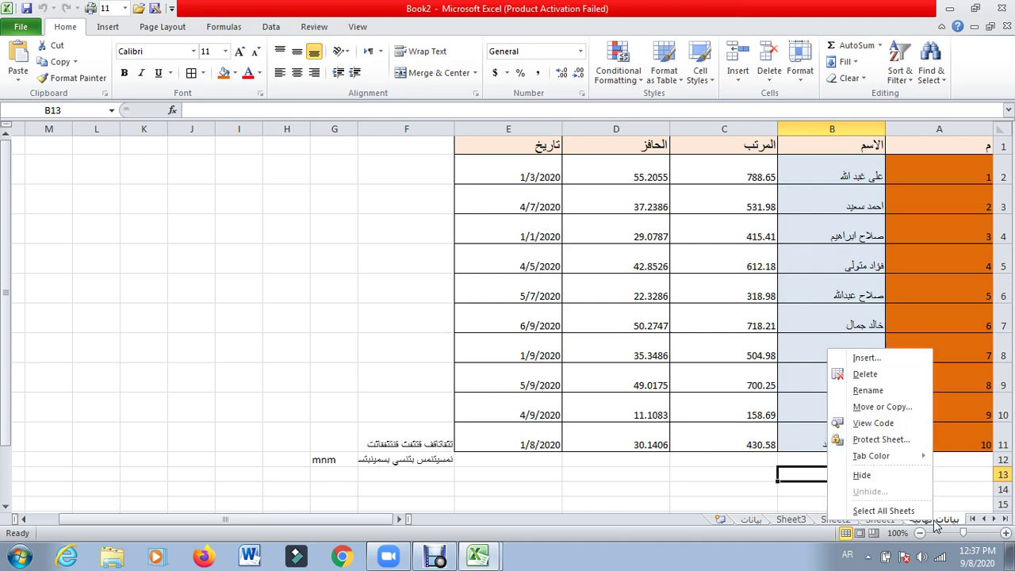
mouse_move(912, 458)
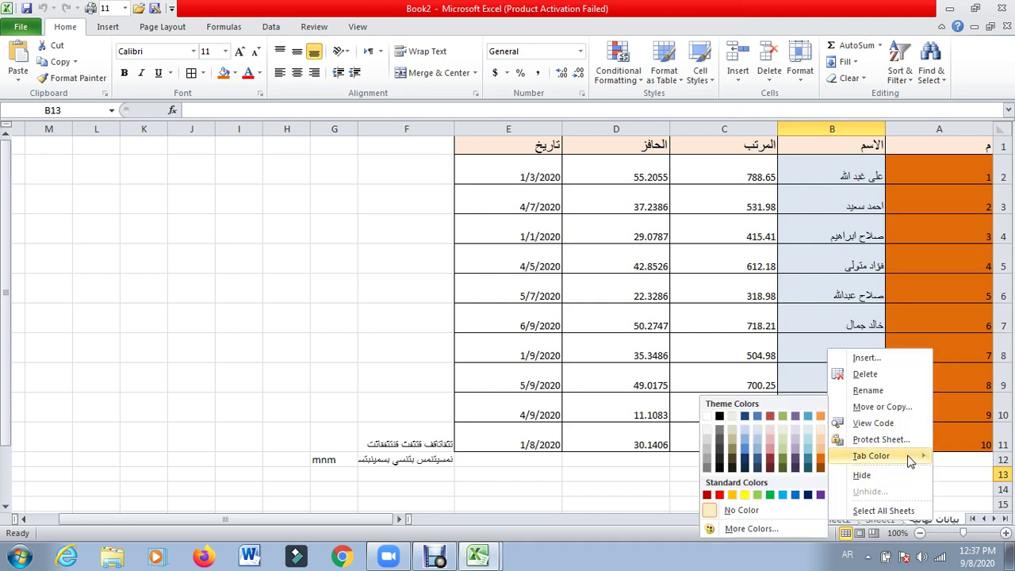
click(733, 495)
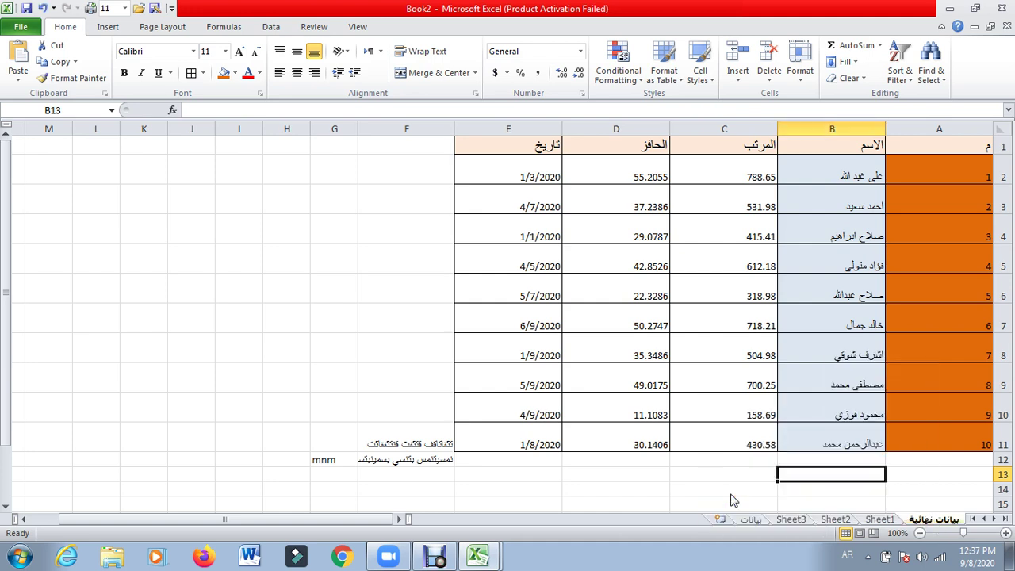
Step: Colour the Sheet1 tab blue, leaving Sheet2 active so the colour shows
click(885, 522)
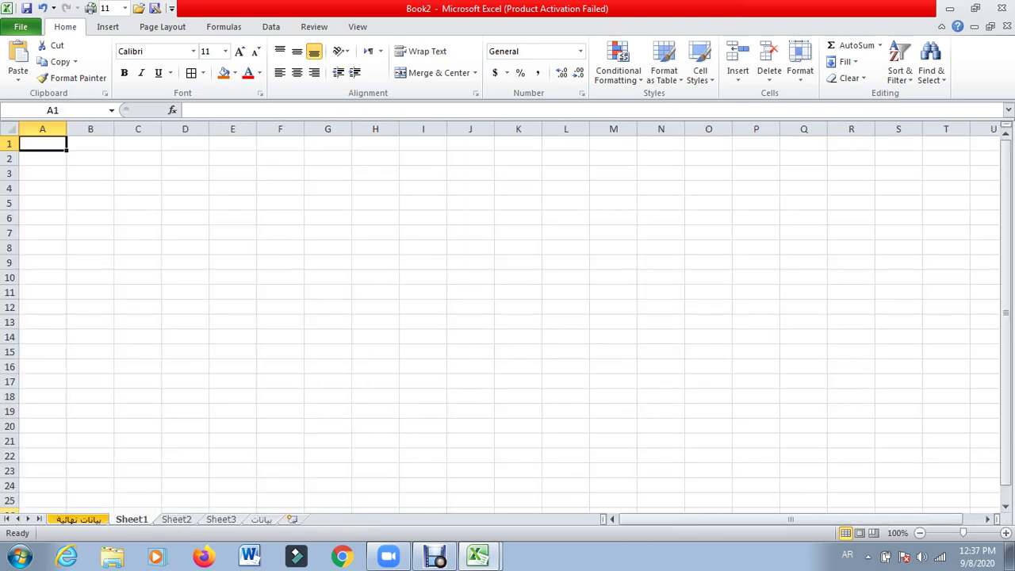
right_click(140, 524)
mouse_move(193, 456)
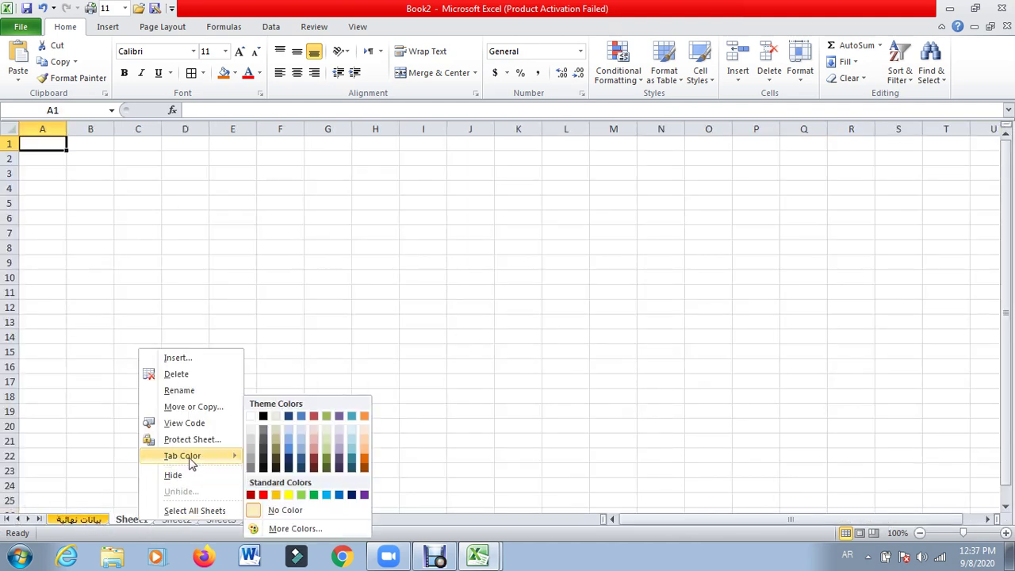
click(325, 497)
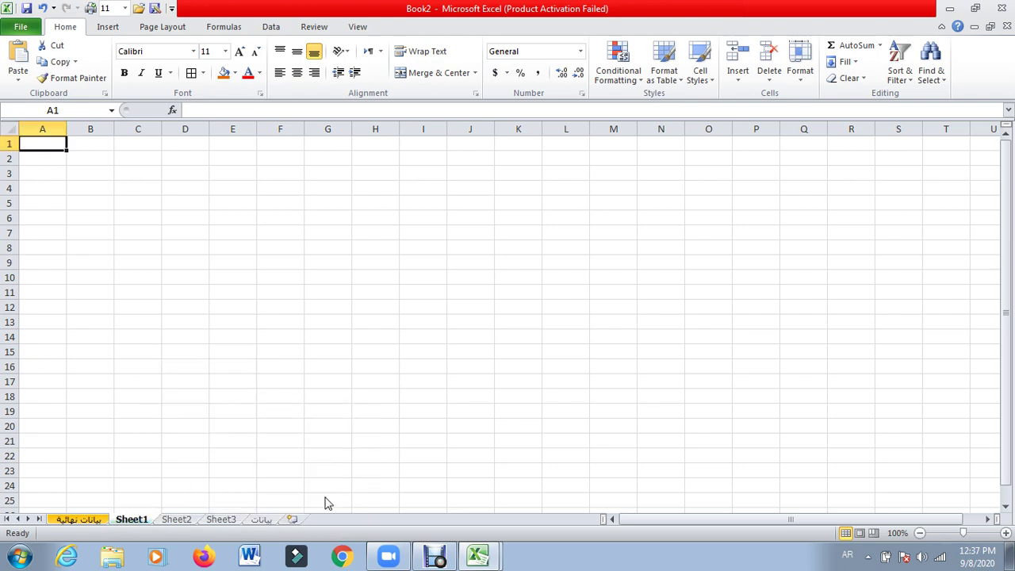
click(190, 522)
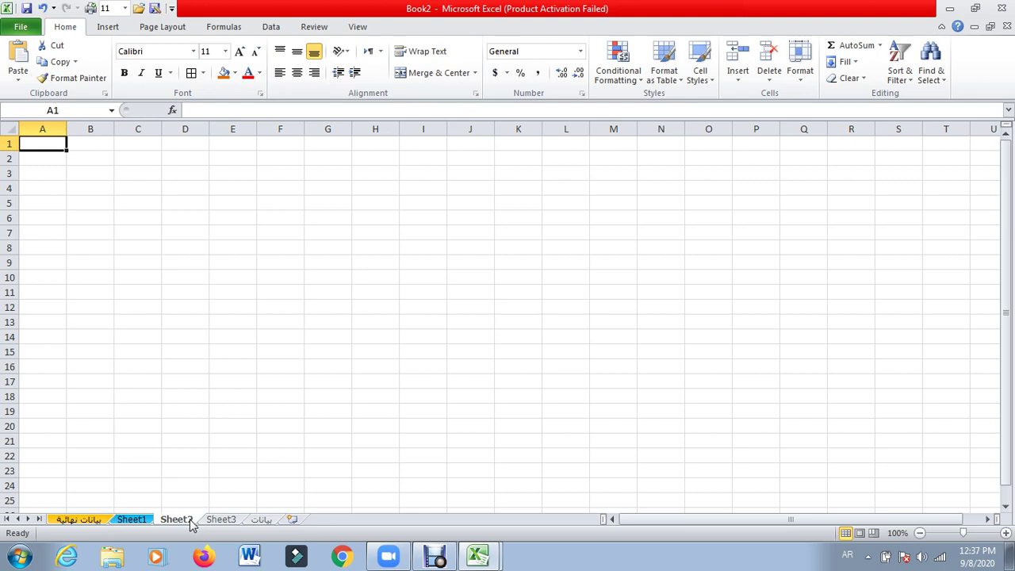
Step: In تدريب.xlsx, clear the stray entries in F11:G12 and row 12 below the employee table
click(481, 557)
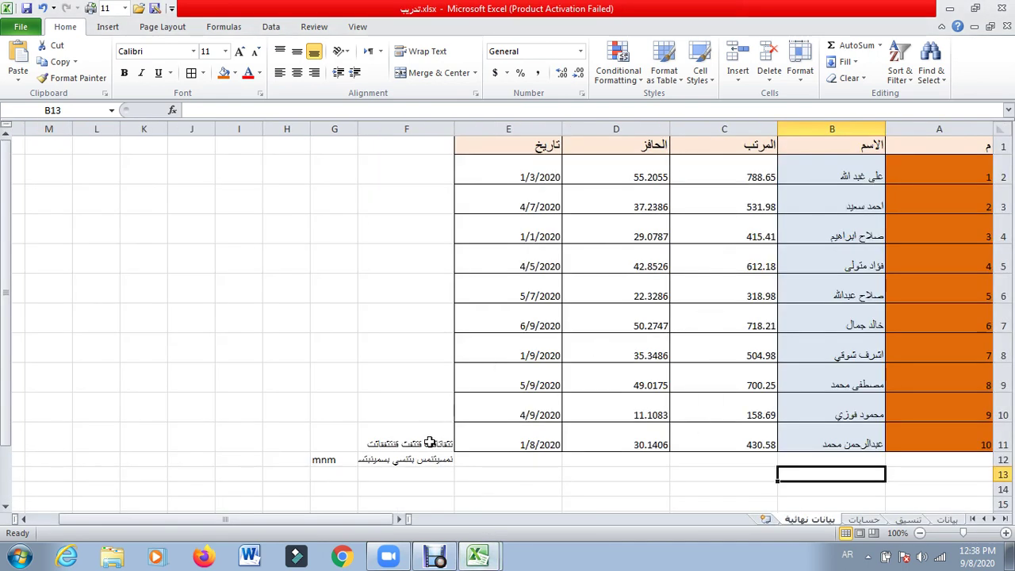
drag(429, 443, 345, 471)
key(BackSpace)
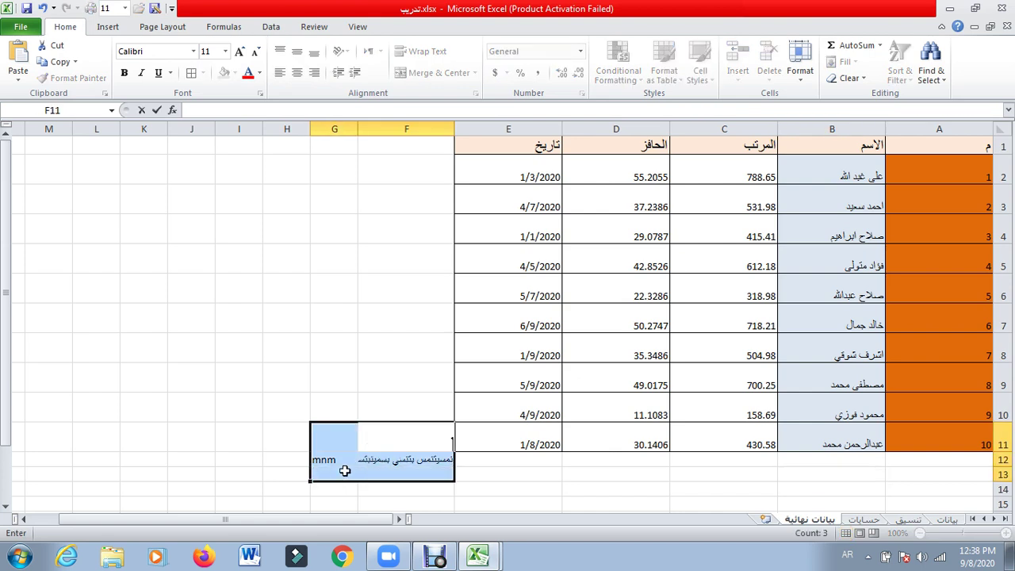
click(318, 487)
drag(320, 459, 361, 459)
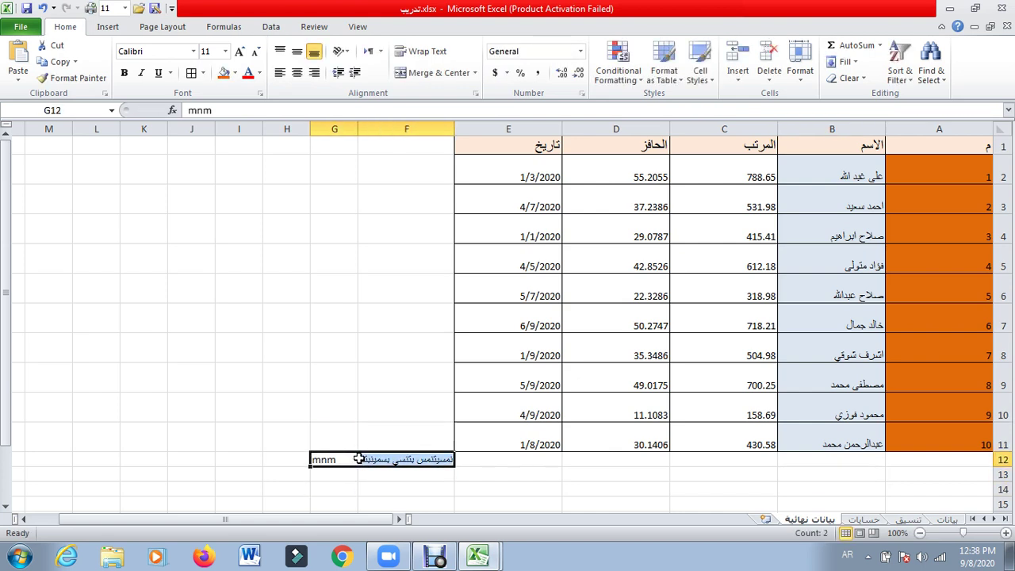
key(Delete)
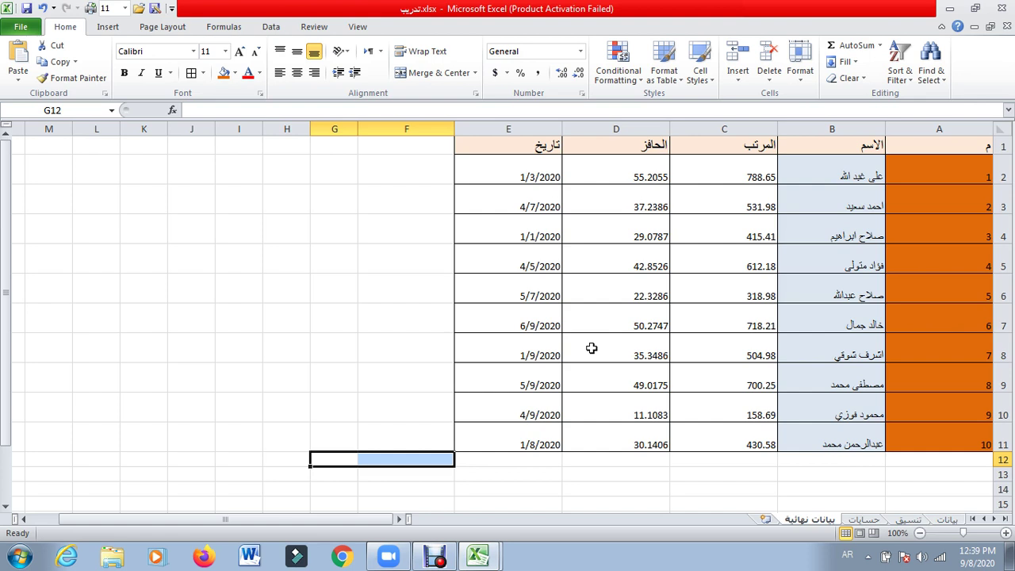
click(400, 178)
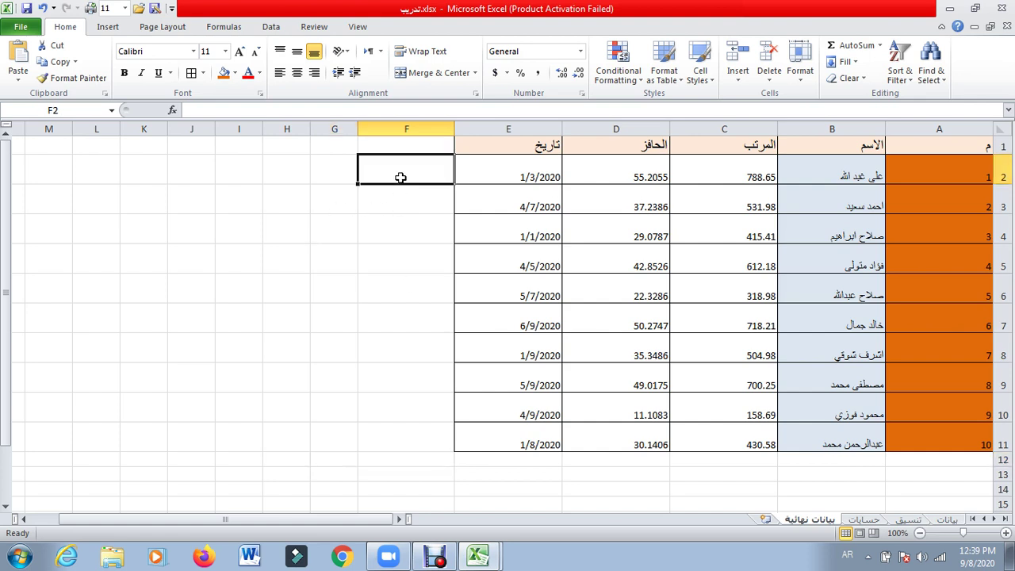
text(1)
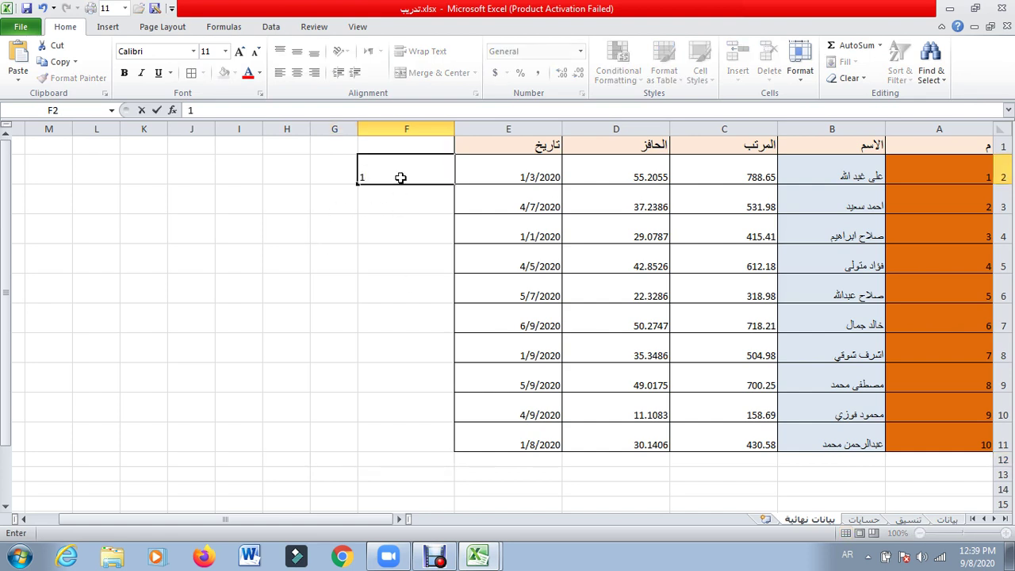
key(Return)
text(2)
key(Return)
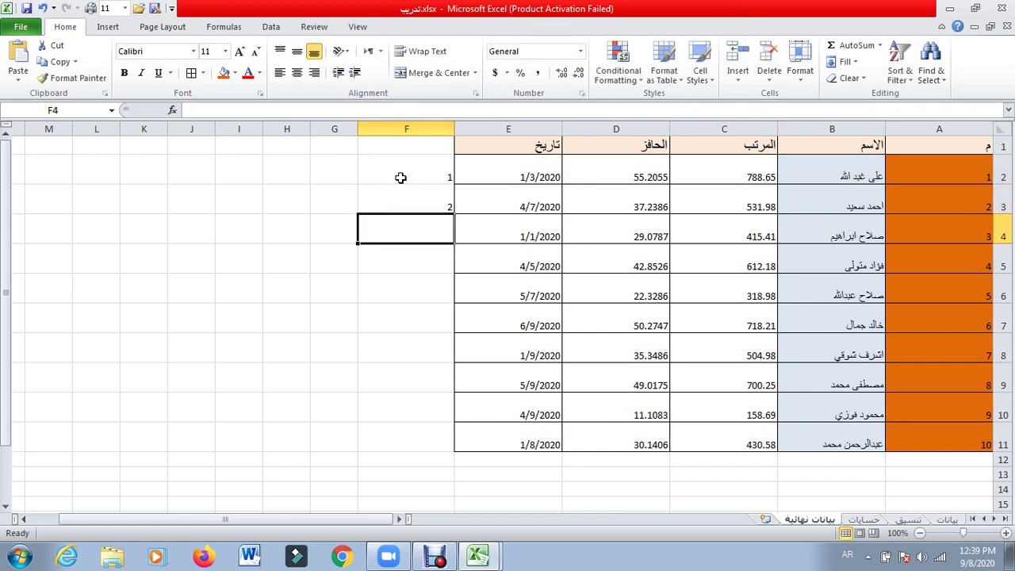
text(3)
key(Return)
text(4)
key(Return)
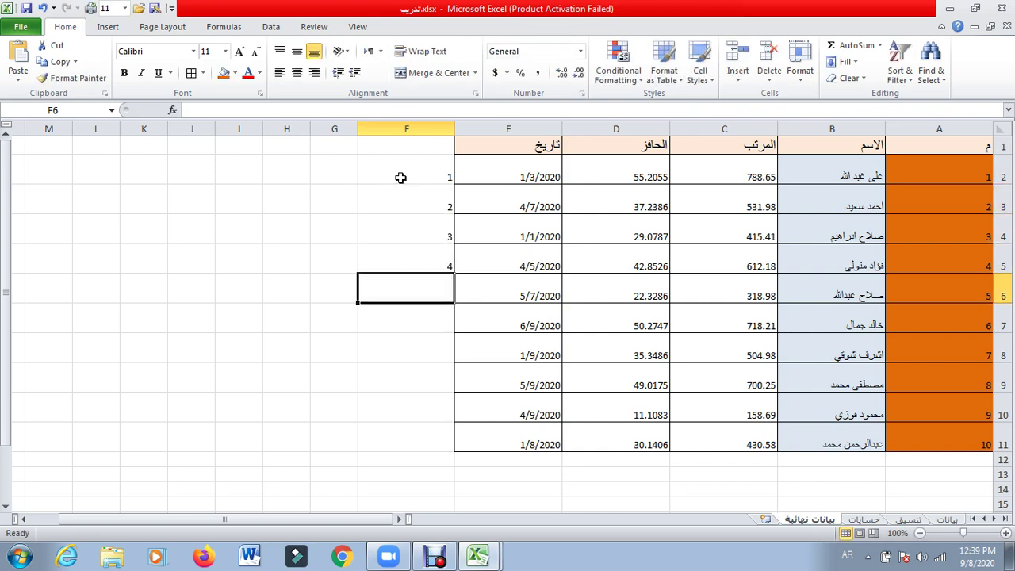
text(5)
key(Return)
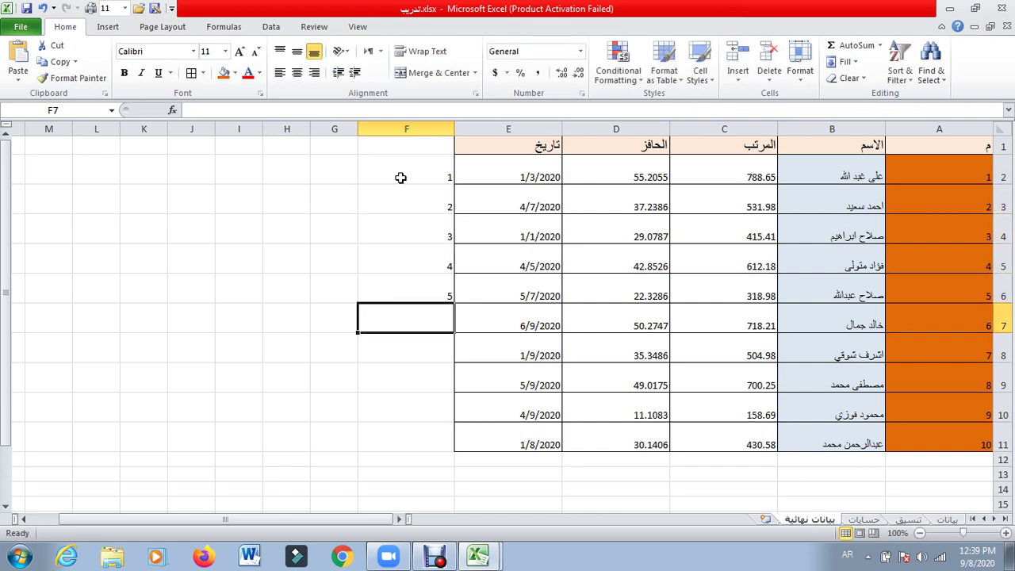
drag(402, 178, 404, 291)
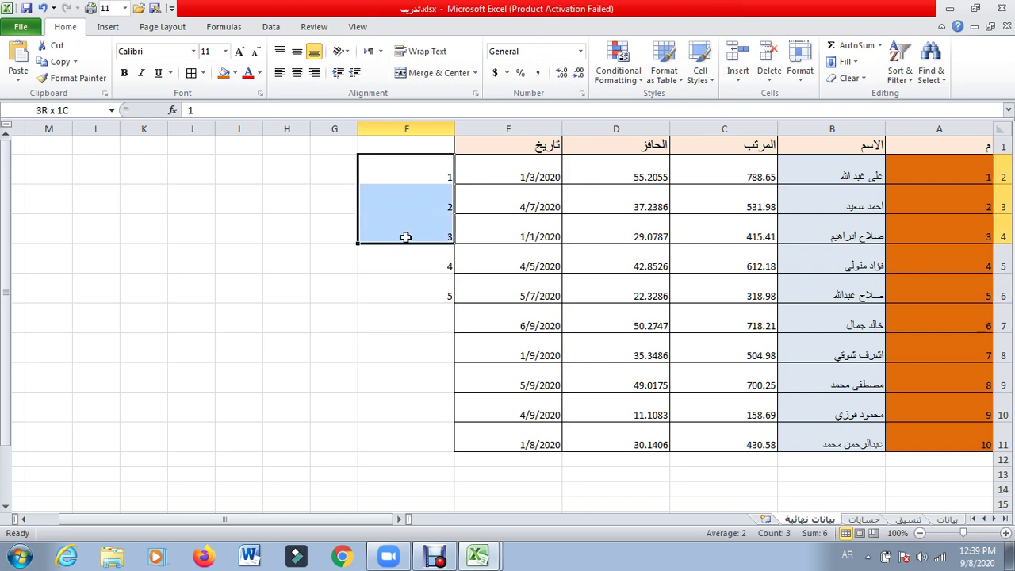
key(BackSpace)
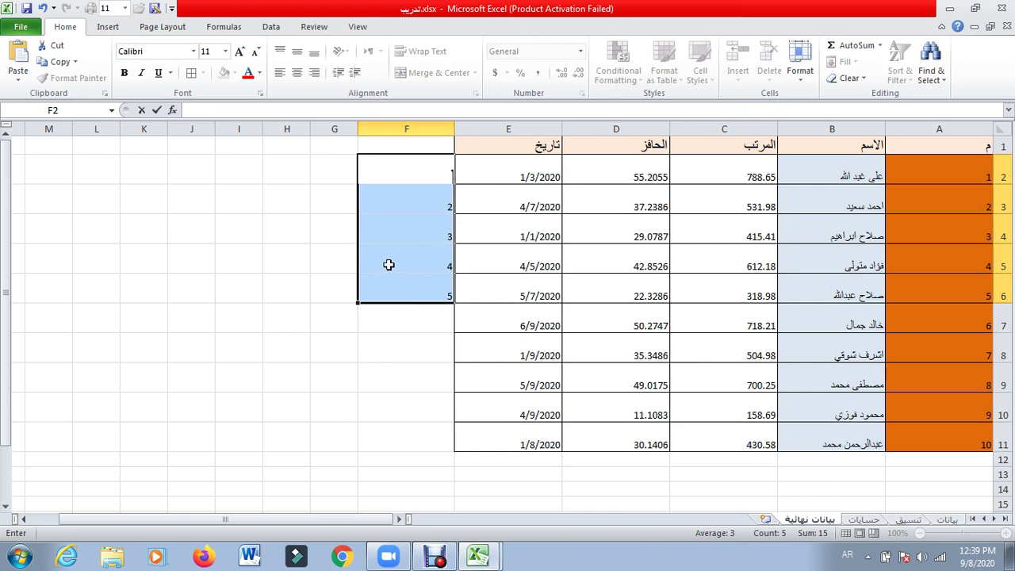
click(389, 308)
click(428, 197)
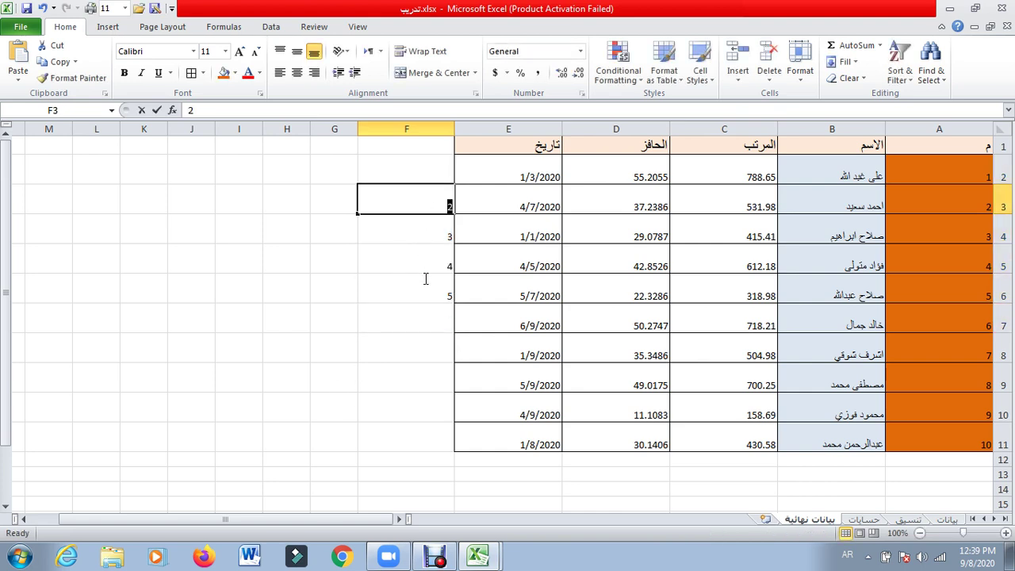
drag(414, 318, 425, 203)
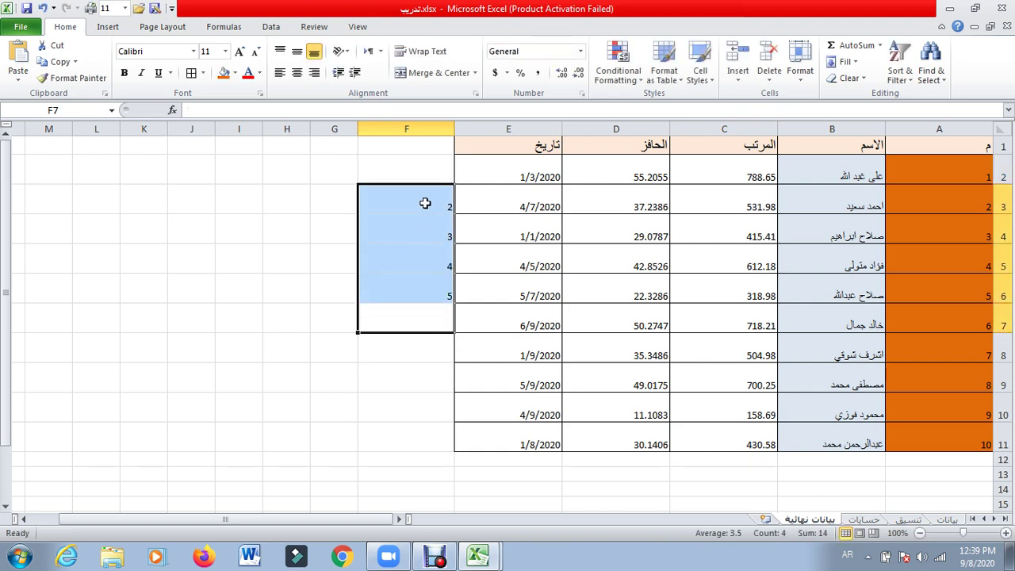
key(Delete)
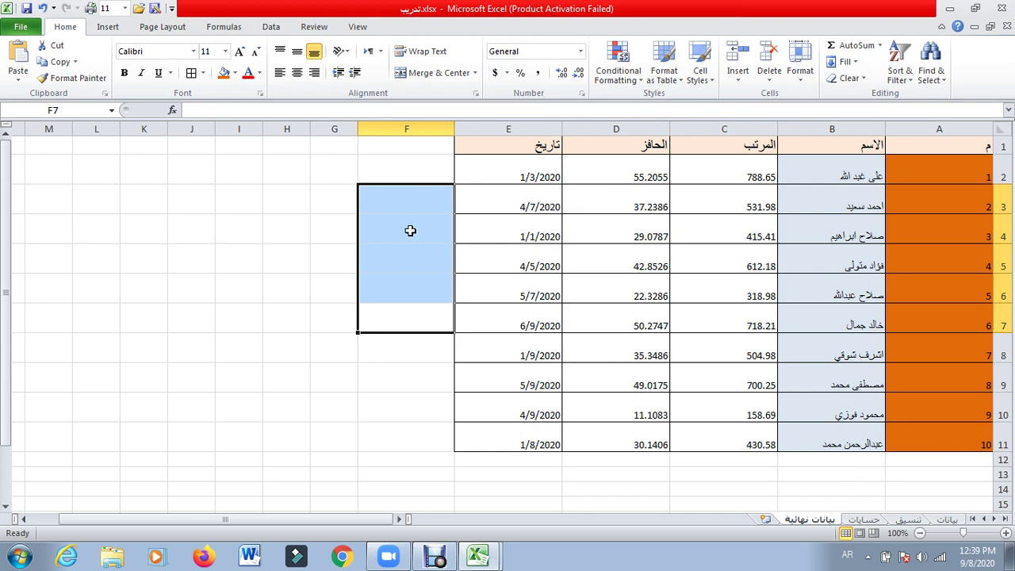
click(410, 230)
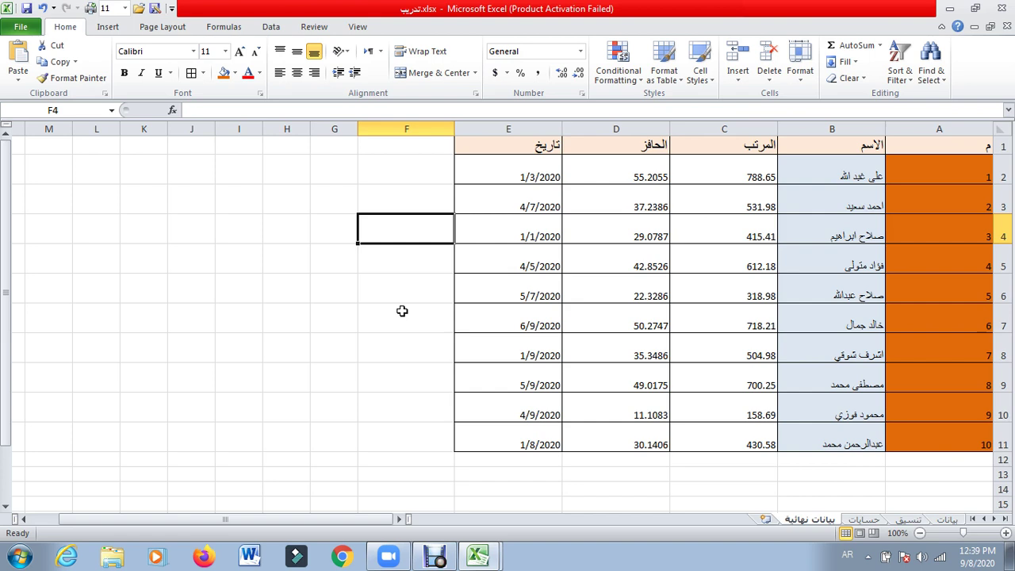
click(402, 310)
click(388, 265)
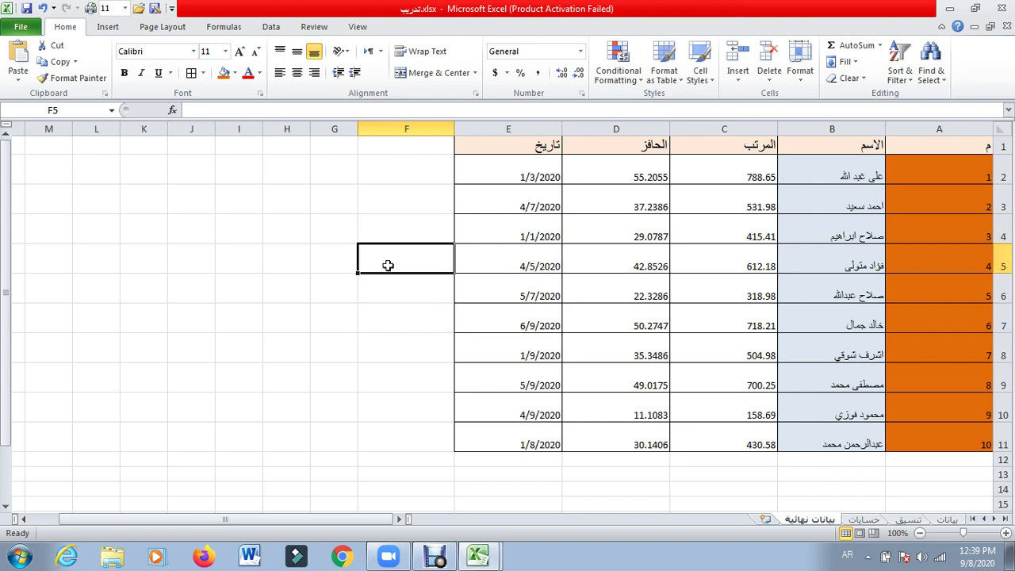
text(1)
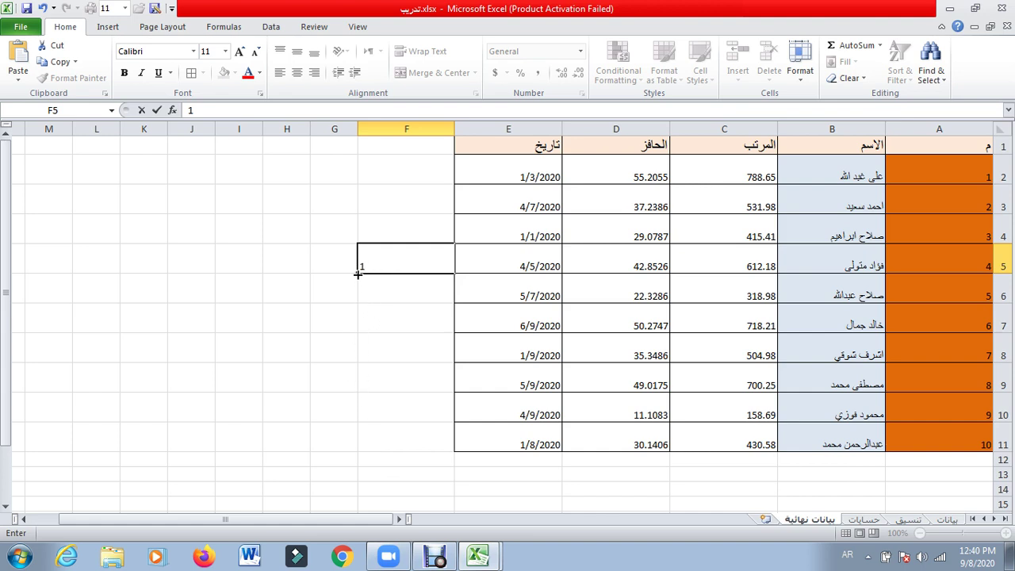
key(Return)
click(381, 262)
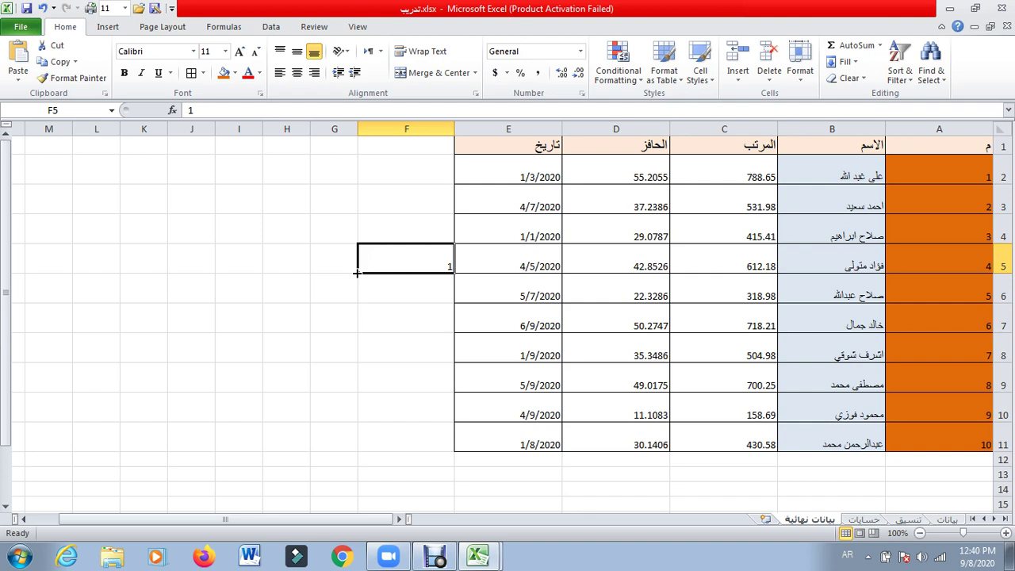
drag(357, 273, 370, 485)
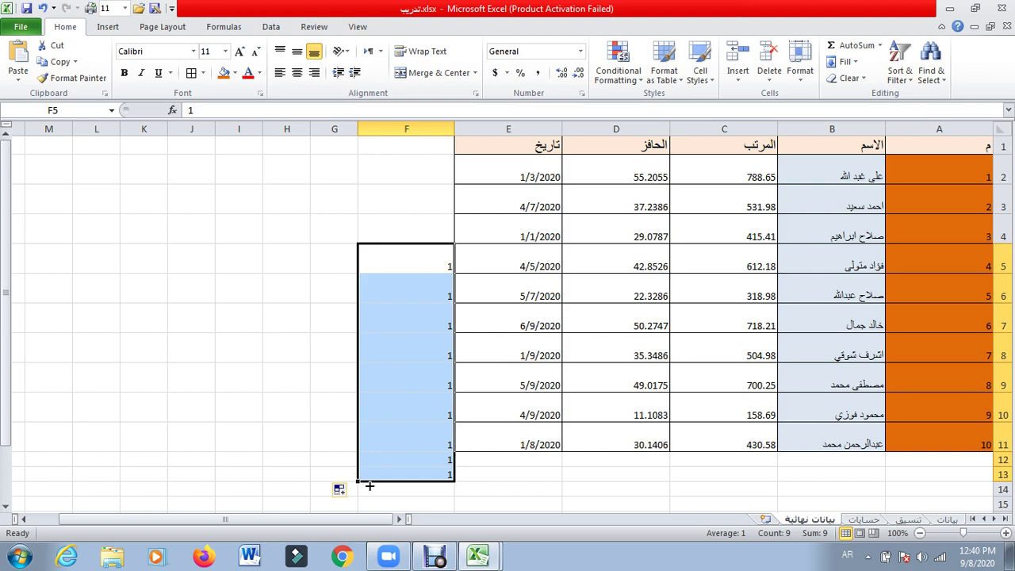
key(Delete)
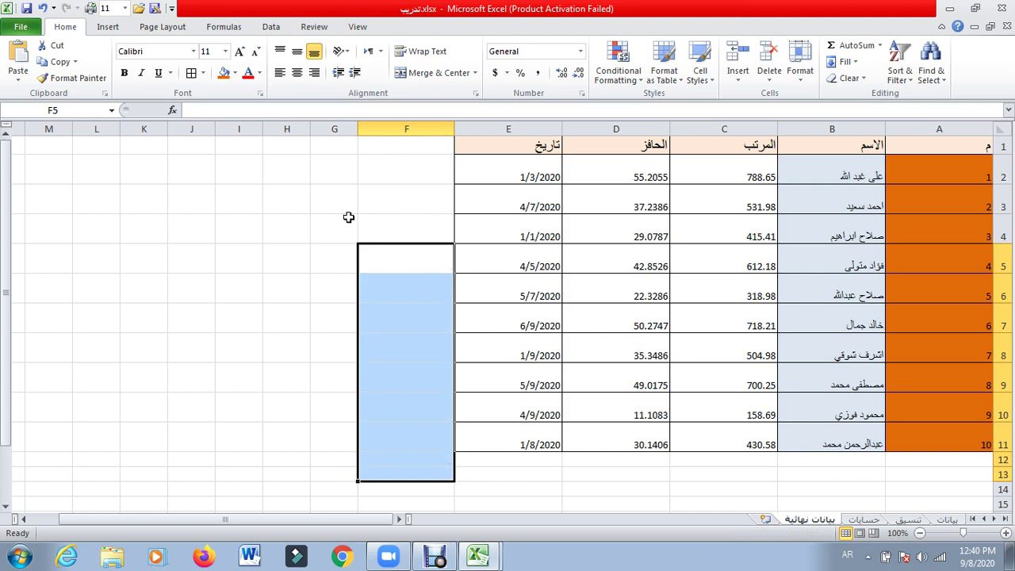
Step: Head F1 العنوان, fill القاهرة down F2:F11, and copy it across G2:J2
click(408, 147)
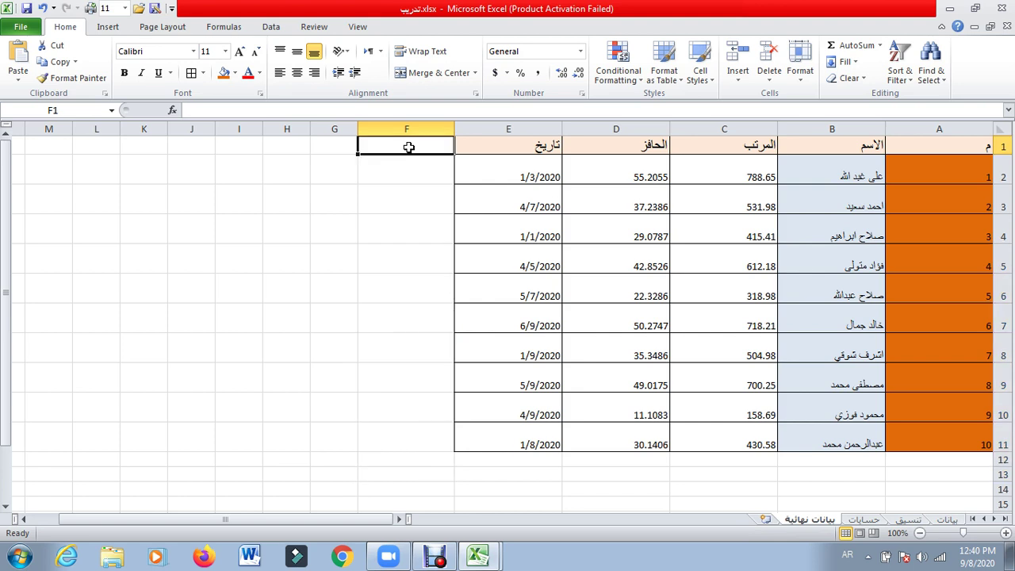
text(ال)
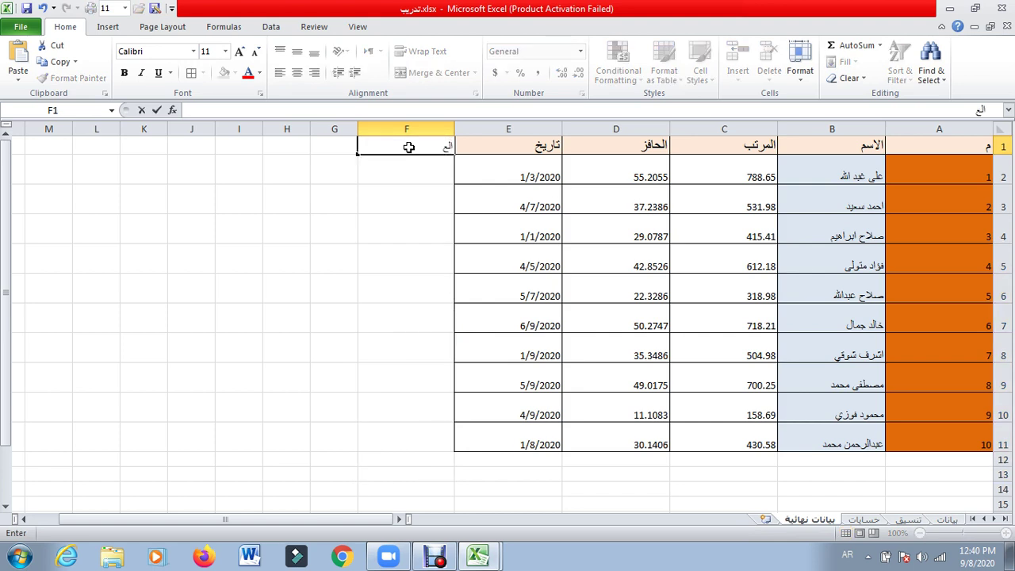
text(عنوان)
key(Return)
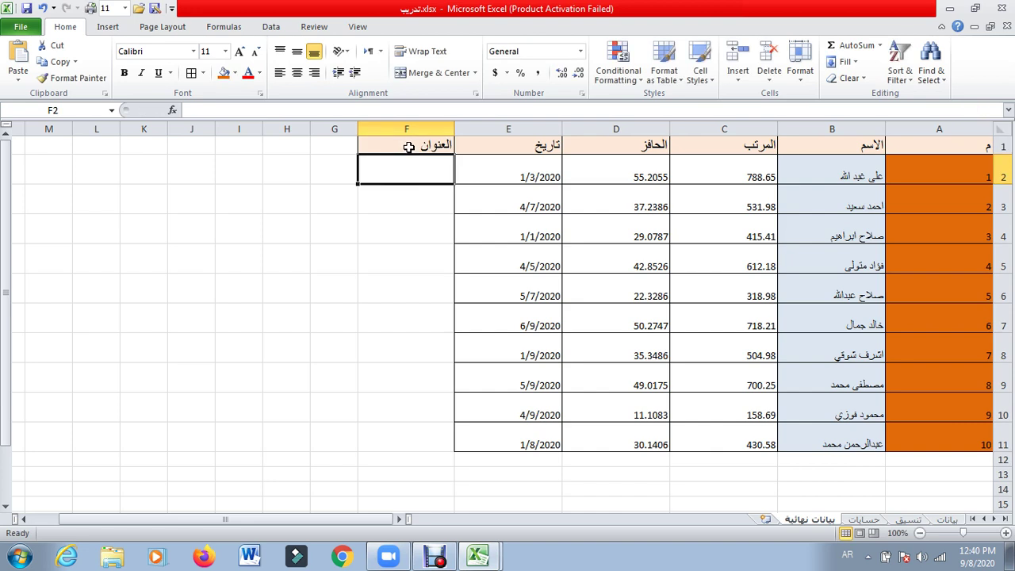
text(ال)
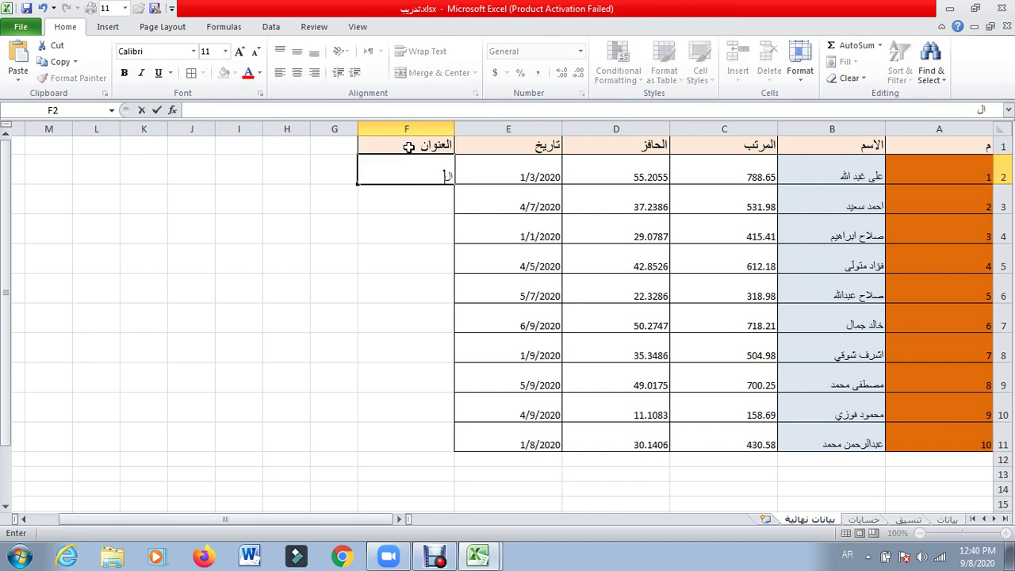
text(قاهر)
text(ة)
drag(357, 184, 380, 439)
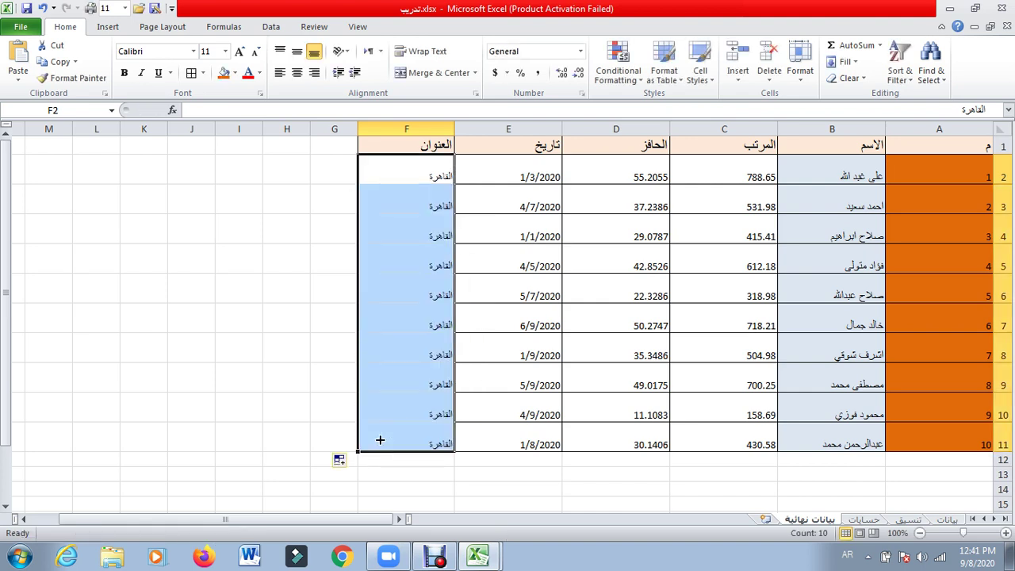
click(416, 171)
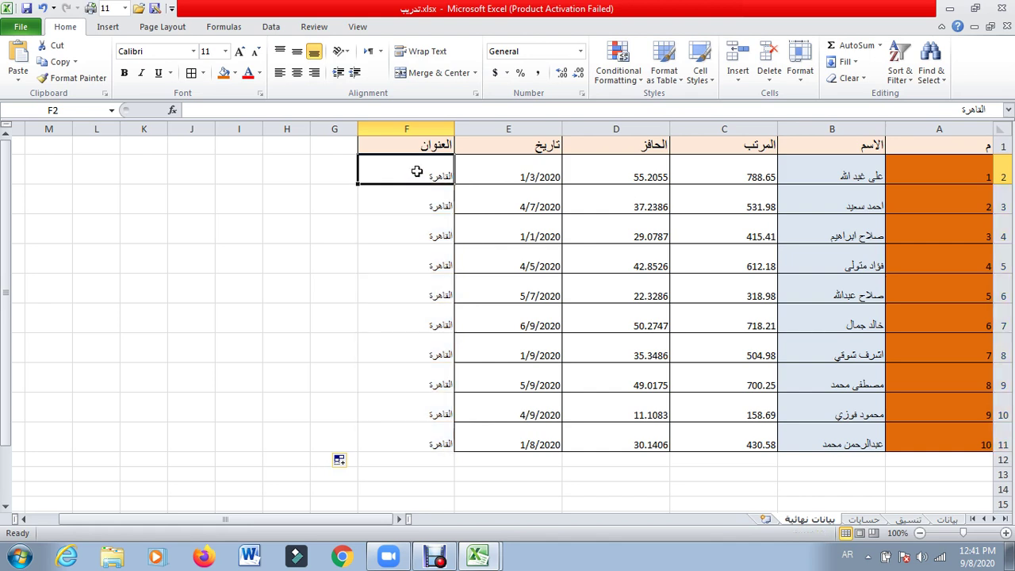
drag(359, 183, 156, 177)
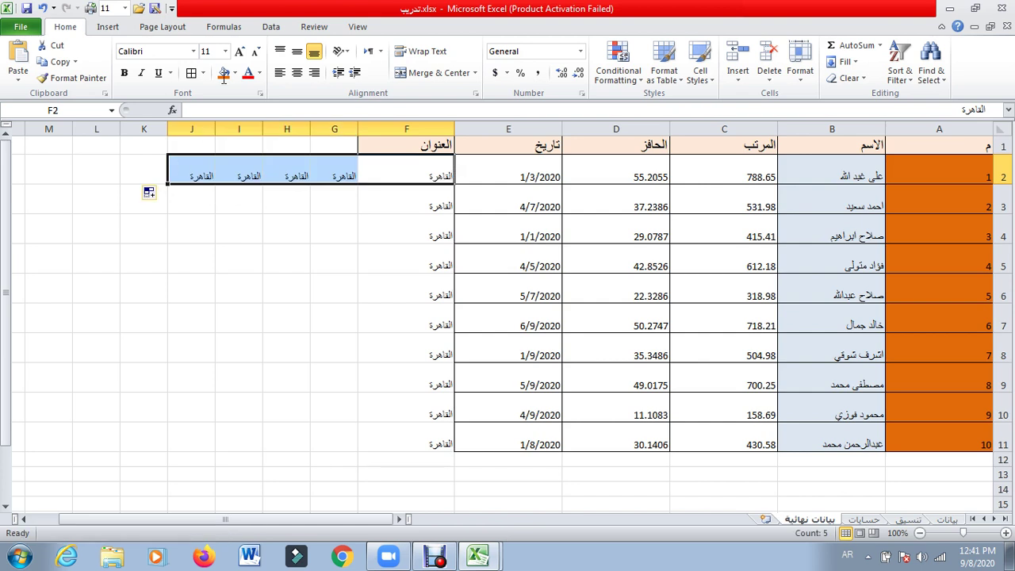
key(alt+shift)
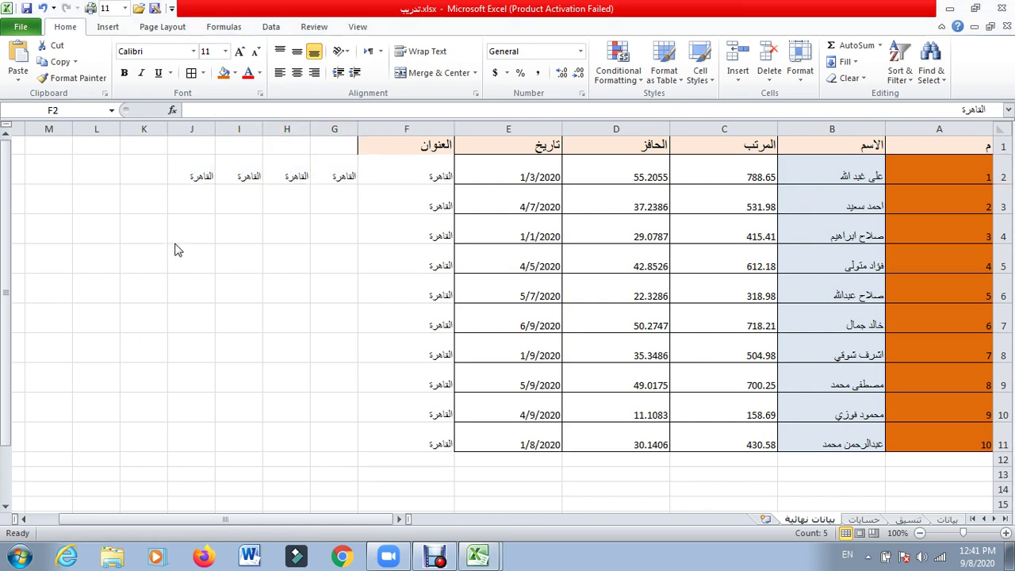
Step: Enter تدريب in B12 and fill it across row 12 to column E
key(alt+shift)
click(836, 466)
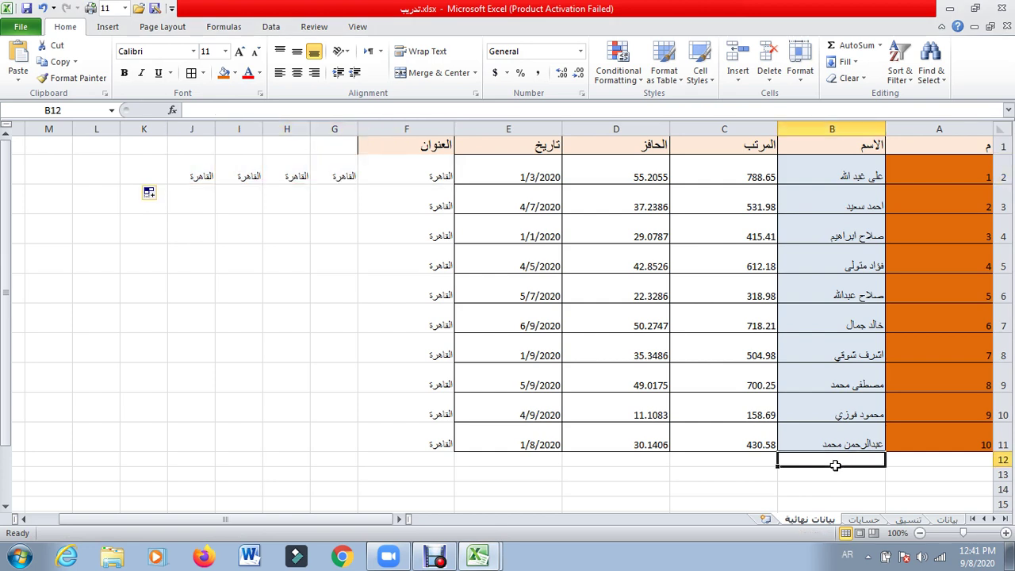
text(ت)
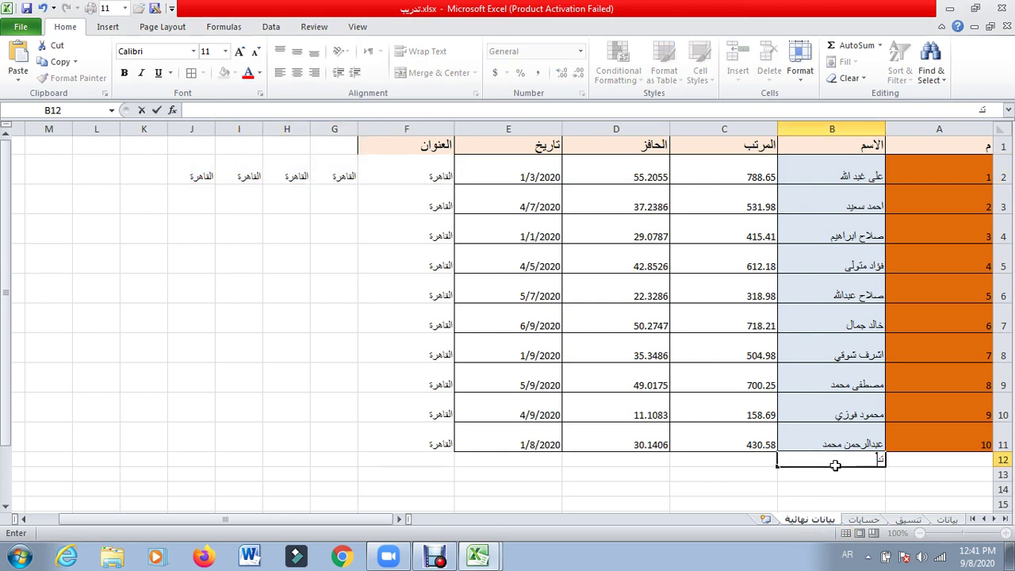
text(دريب)
click(824, 488)
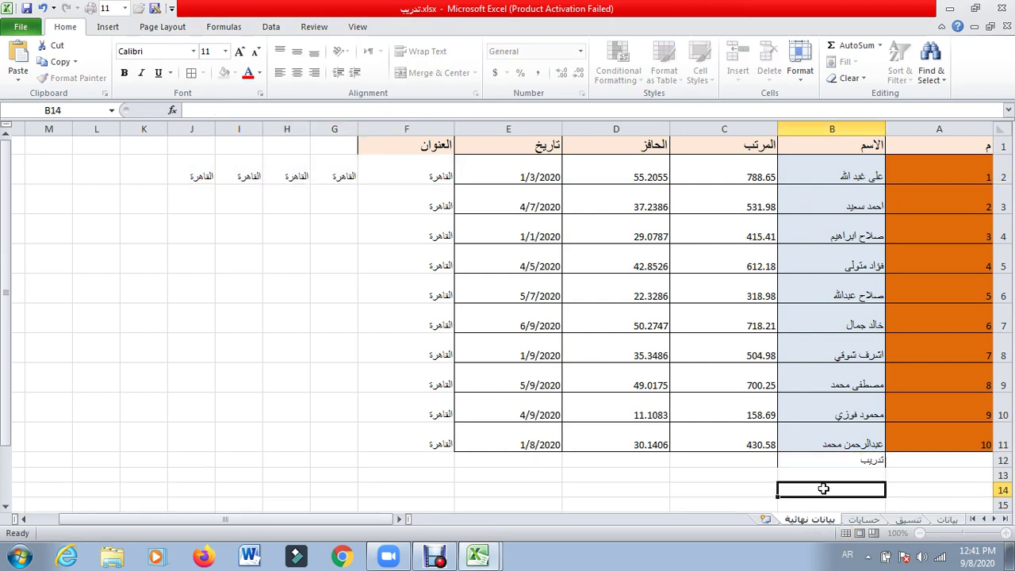
click(832, 464)
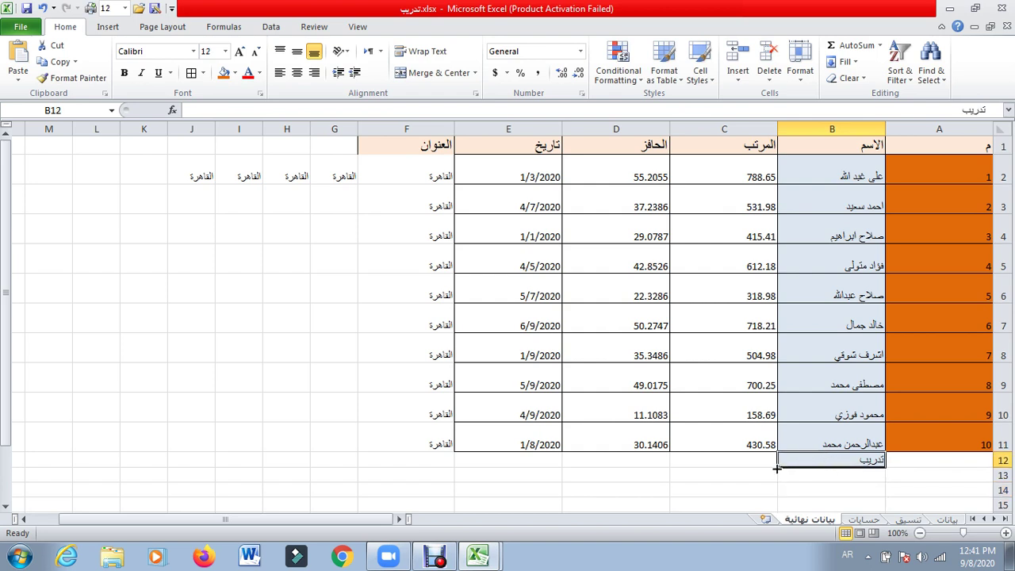
drag(777, 468, 467, 466)
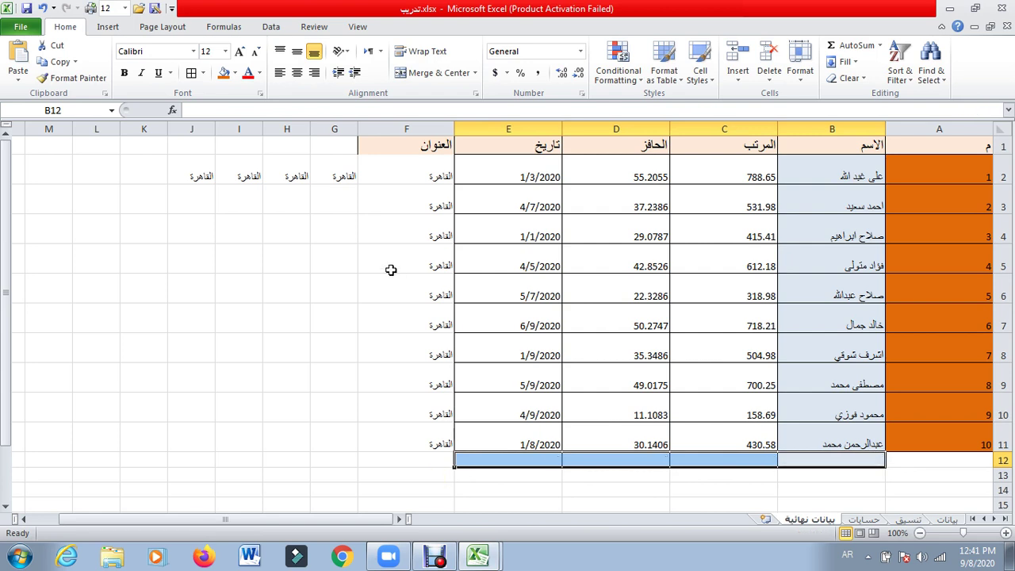
Step: Clear the copied القاهرة entries from G2:J2
drag(396, 183, 392, 284)
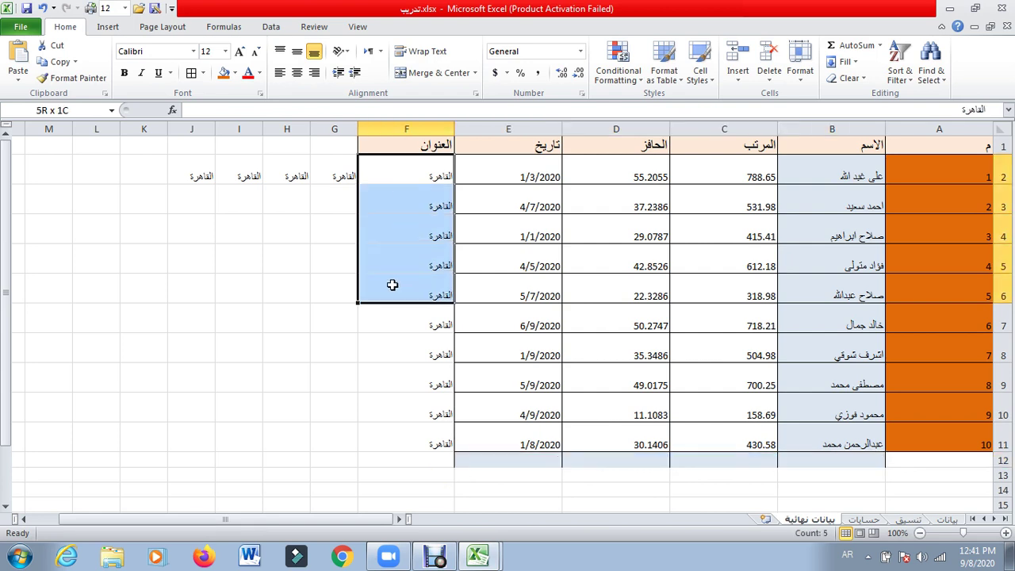
click(317, 180)
drag(317, 179, 210, 170)
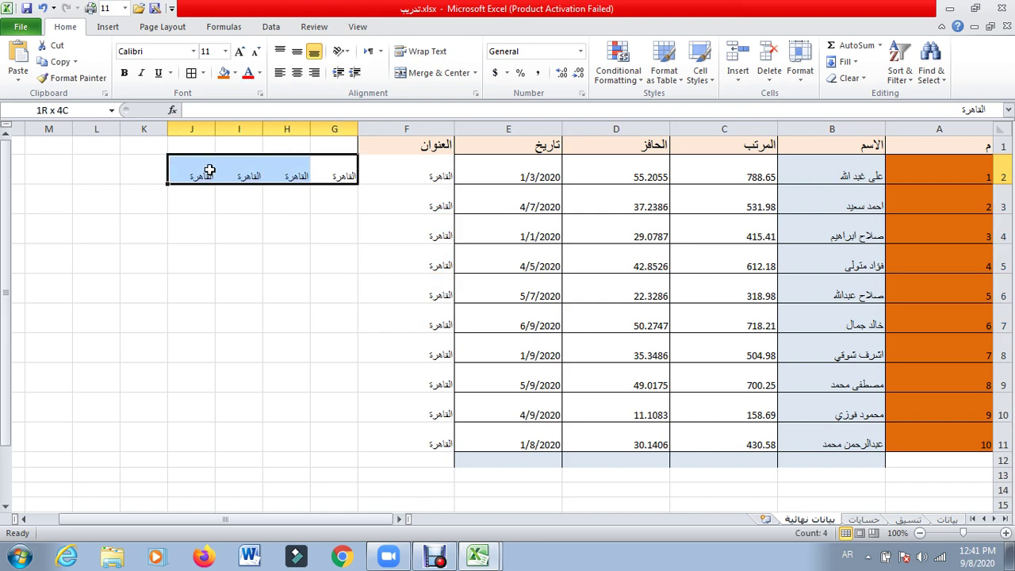
key(Delete)
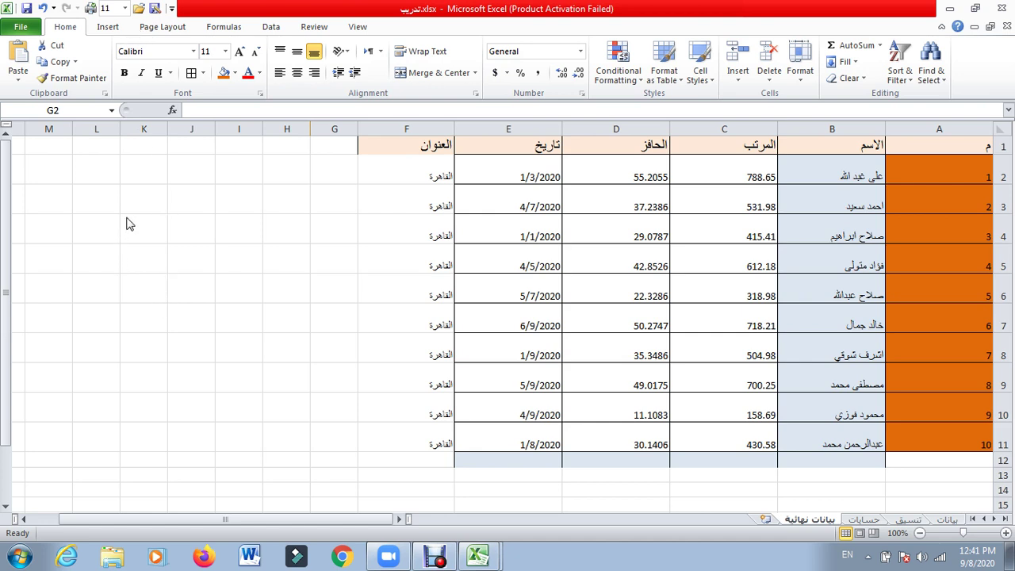
key(shift+Left)
key(shift+Left)
key(shift+Left)
click(333, 207)
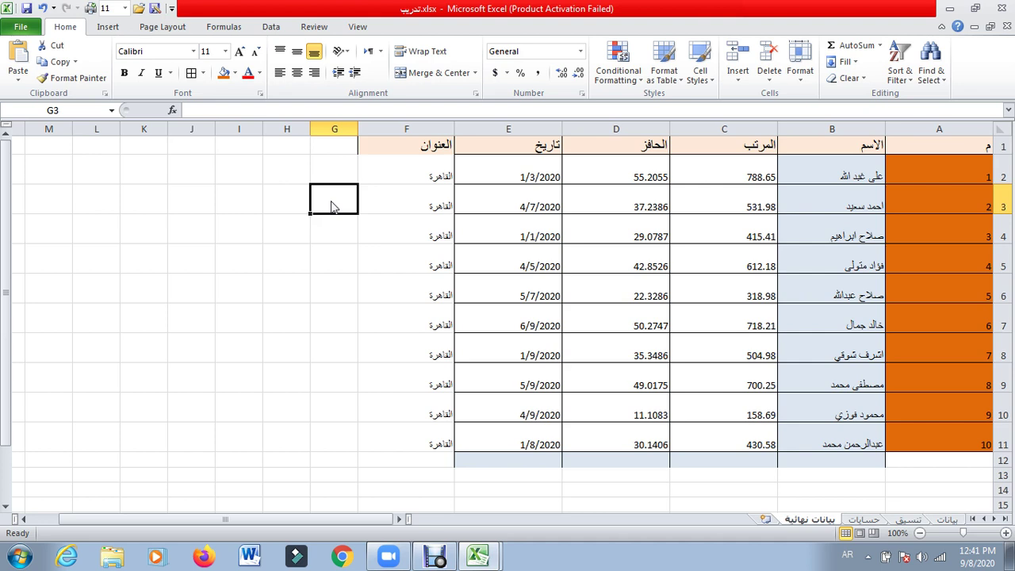
text(1)
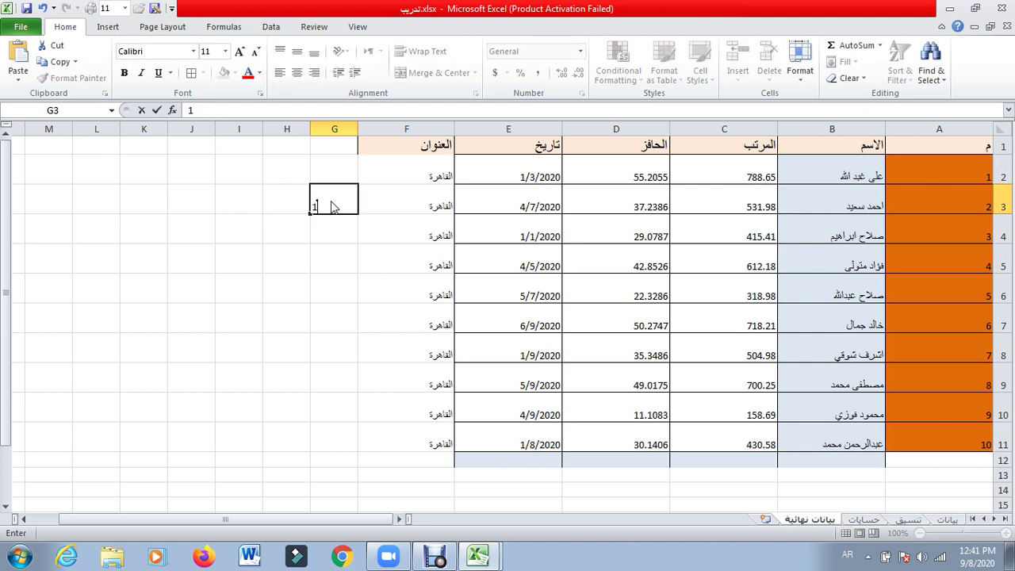
drag(311, 212, 315, 406)
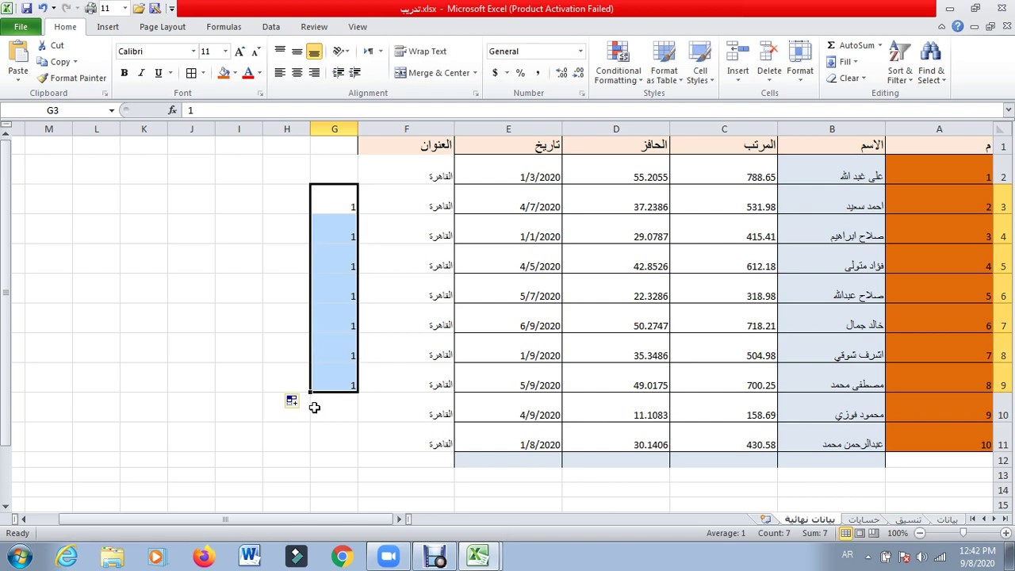
key(Delete)
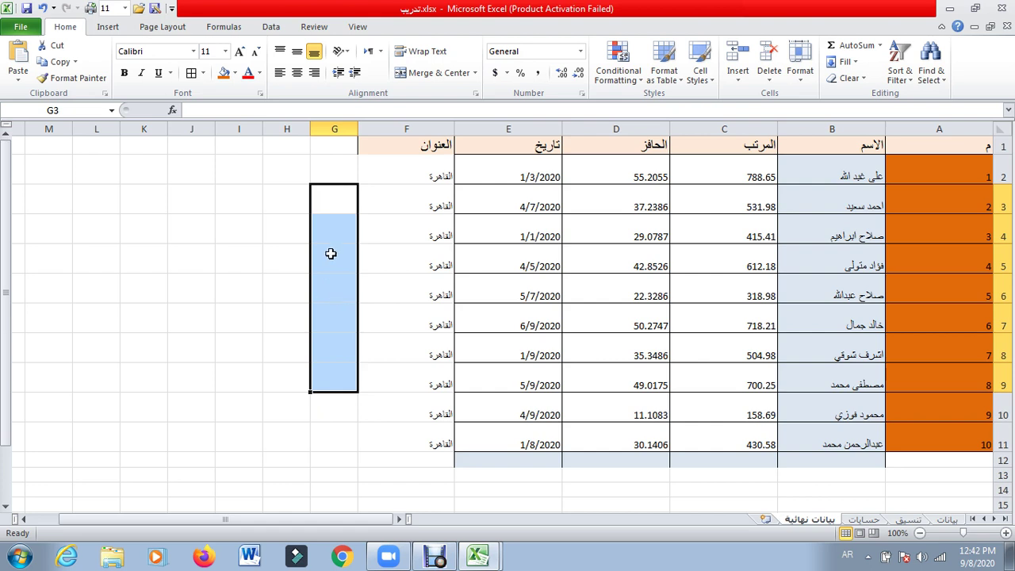
click(349, 192)
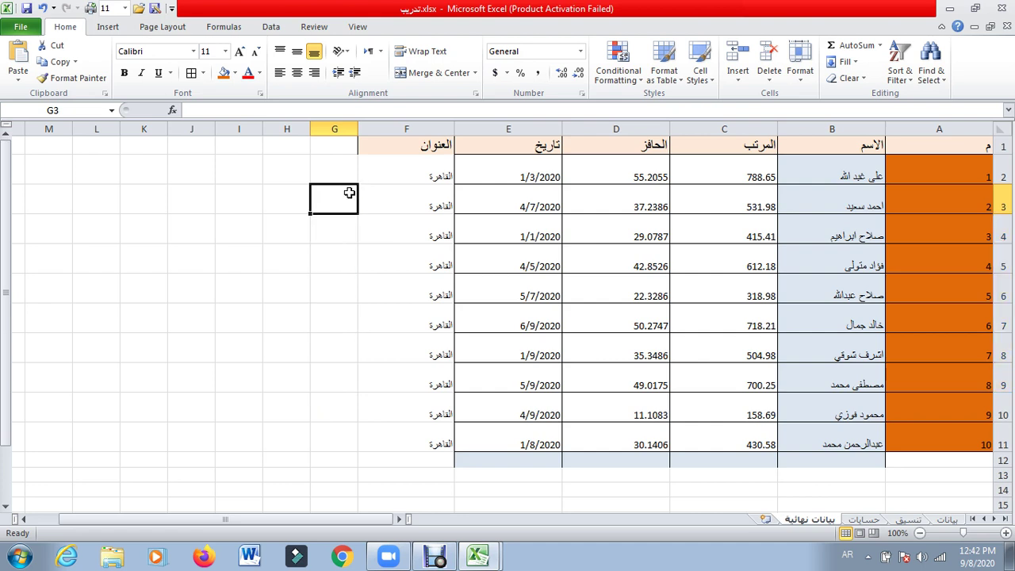
text(1)
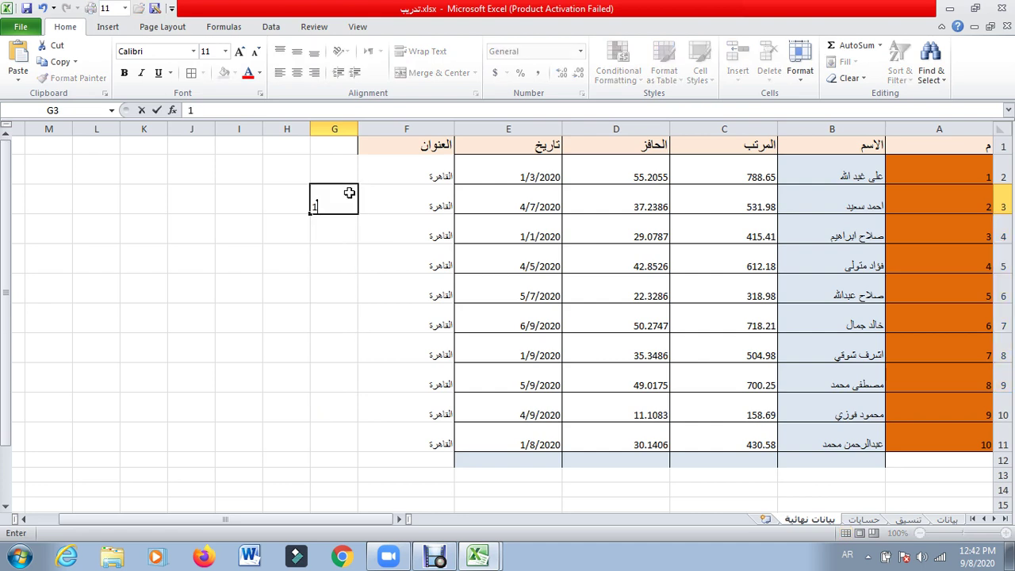
key(Return)
text(2)
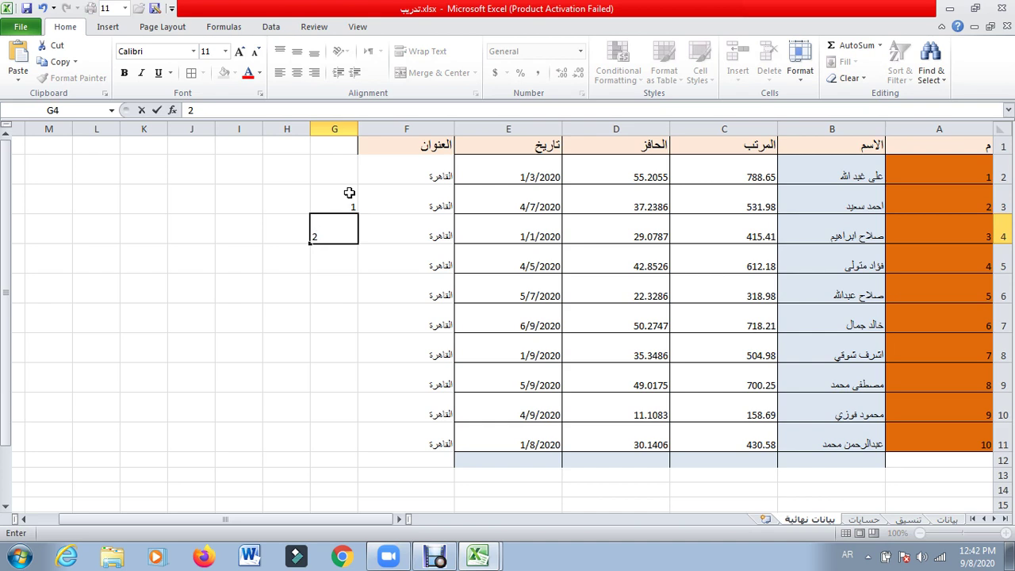
click(346, 249)
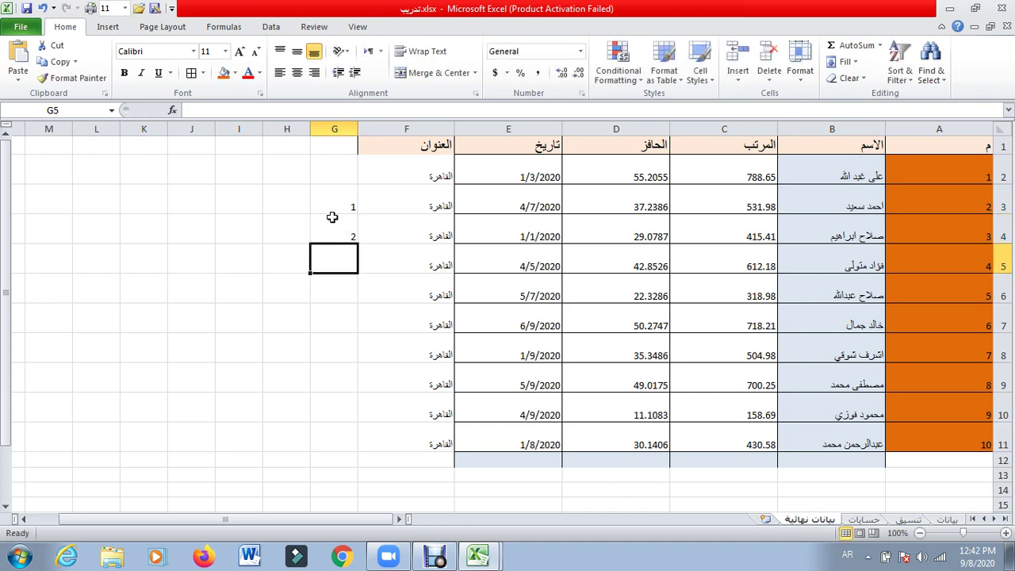
drag(338, 202, 338, 228)
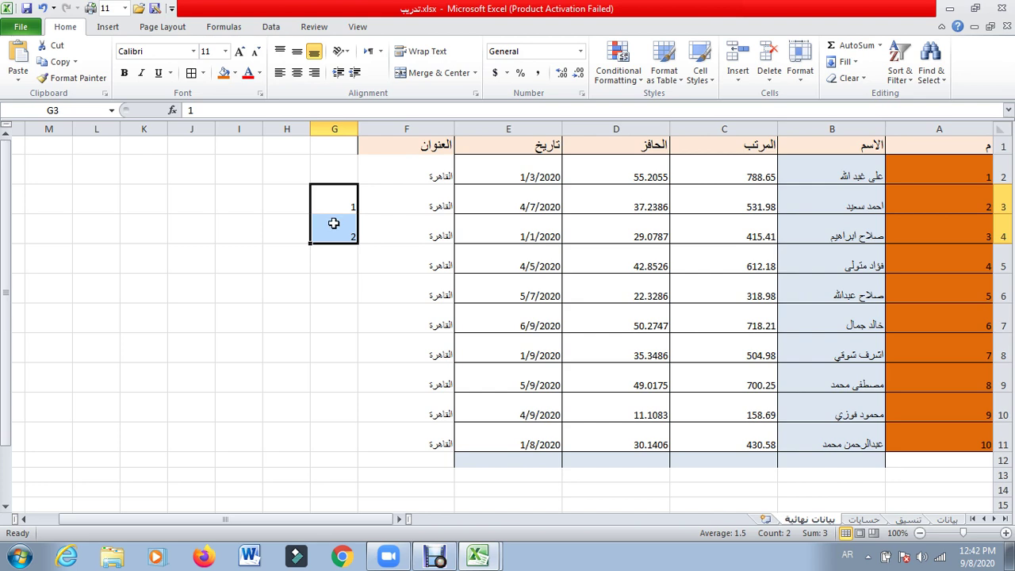
drag(310, 244, 314, 451)
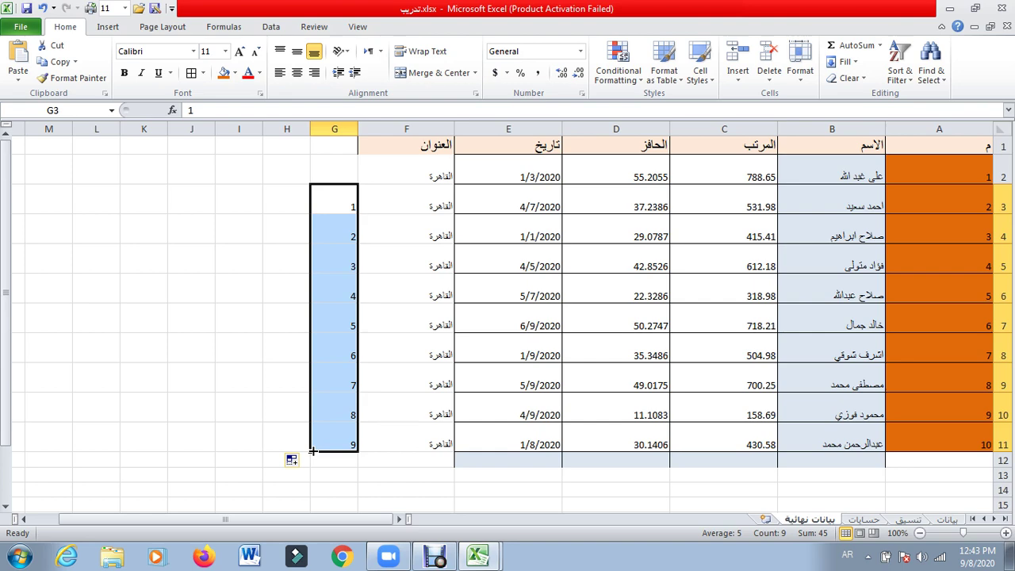
drag(313, 450, 316, 496)
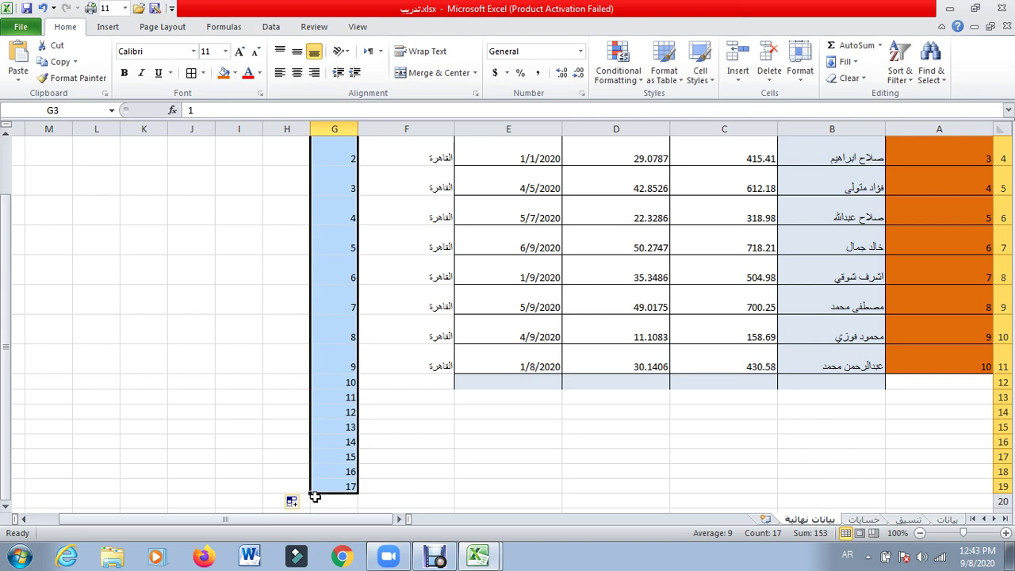
key(Delete)
scroll(315, 496, up, 1)
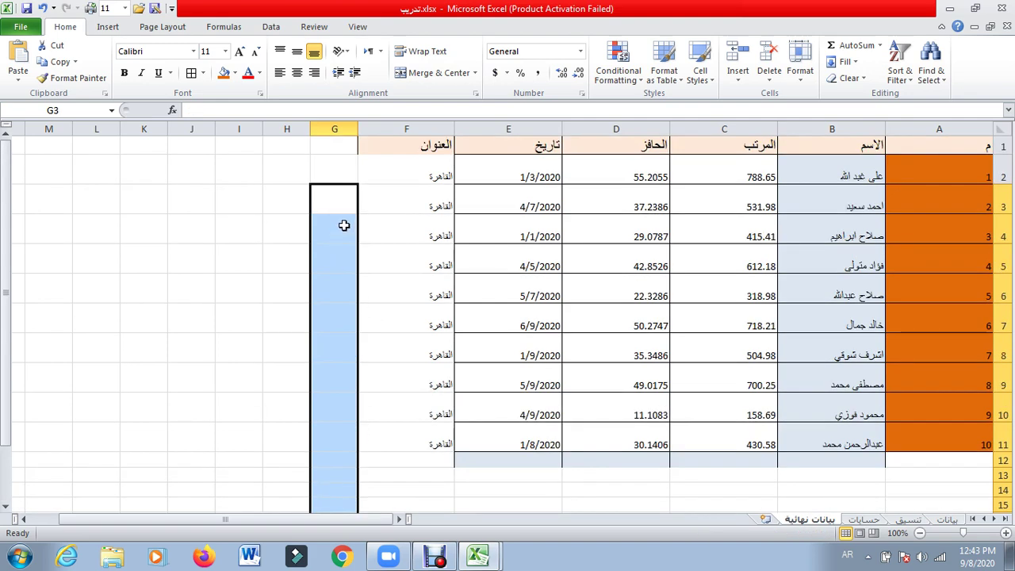
click(343, 210)
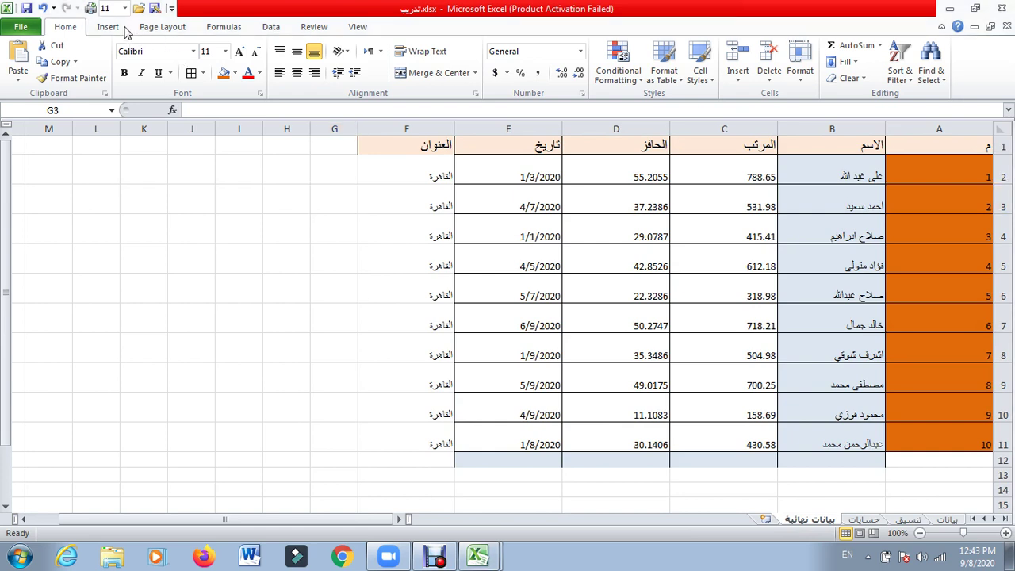
Step: Enter 1/1/2020 in G3 and fill a daily date series down to G13
key(alt+shift)
click(347, 207)
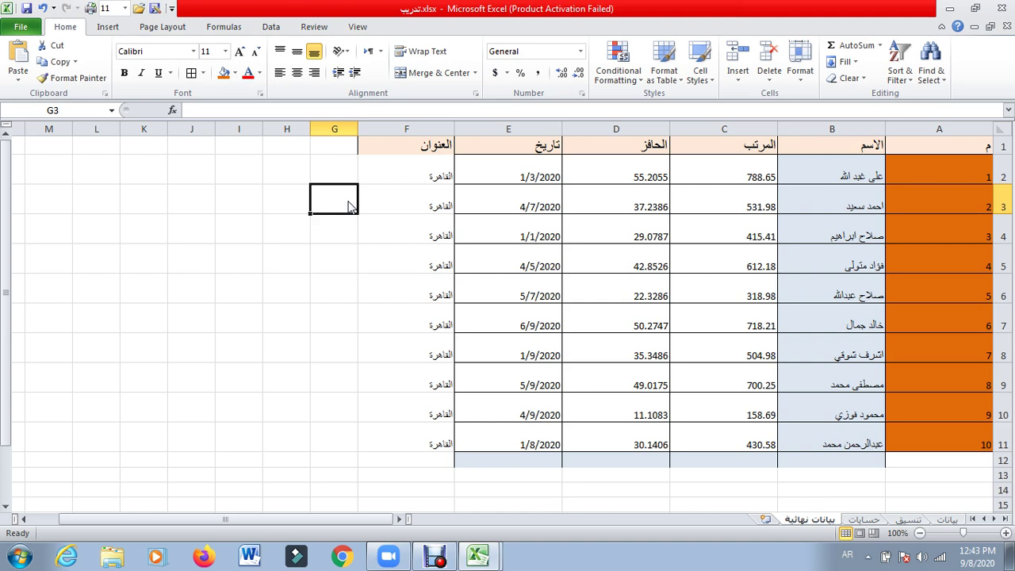
text(1)
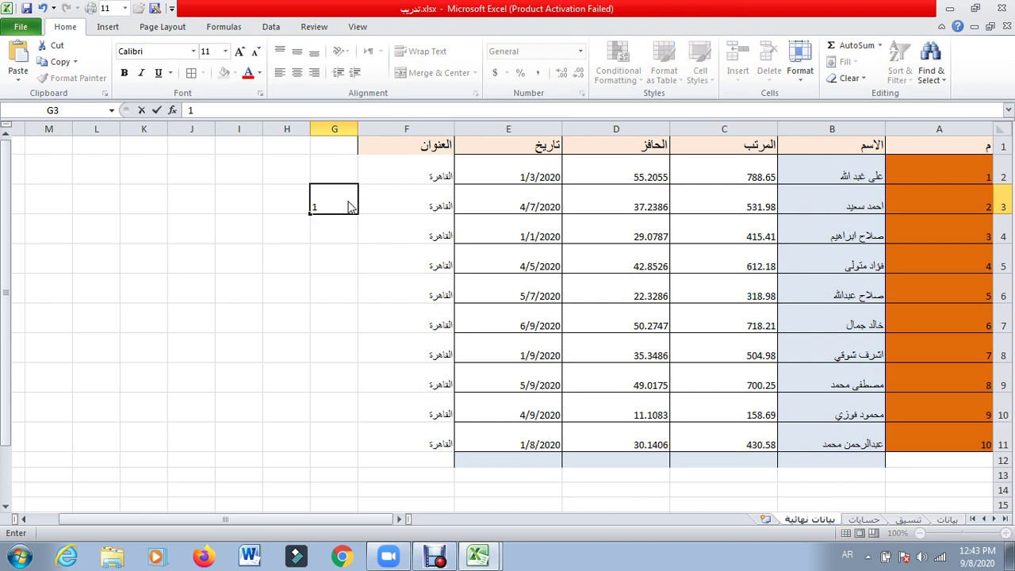
key(alt+shift)
text(/1)
text(/2020)
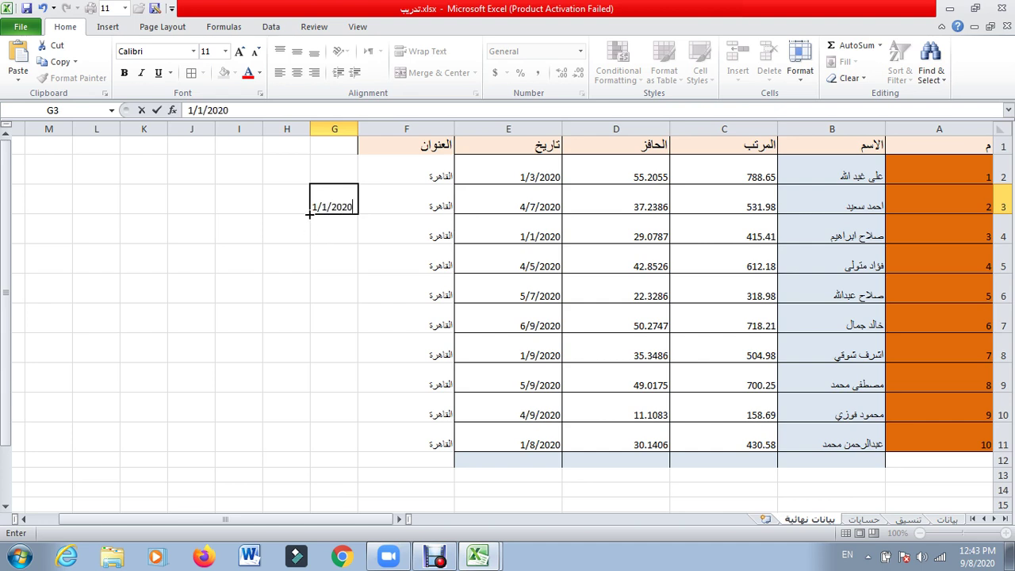
drag(310, 213, 316, 489)
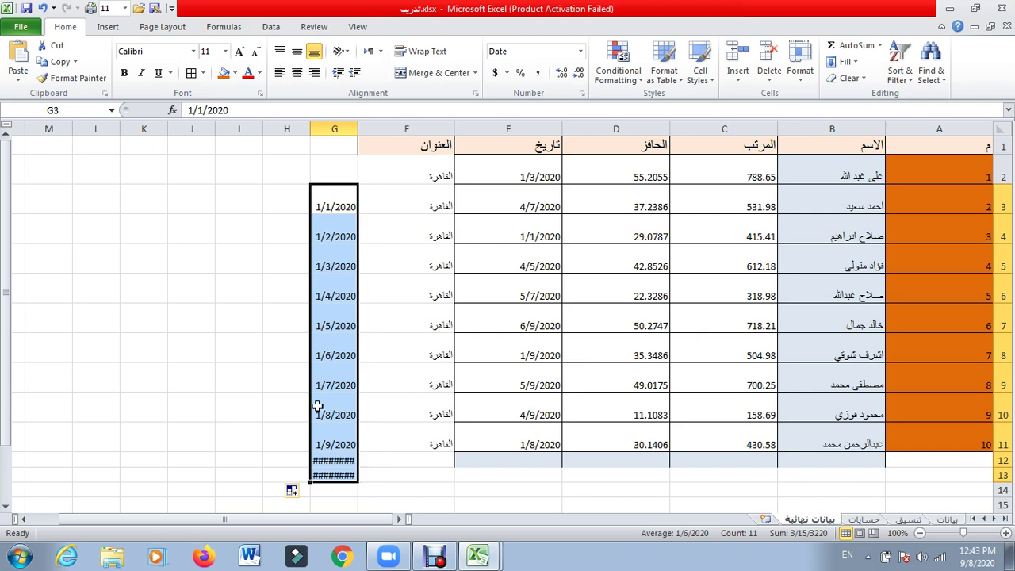
Step: Autofit column G, then resize and autofit the Date column E to show its dates
double_click(311, 124)
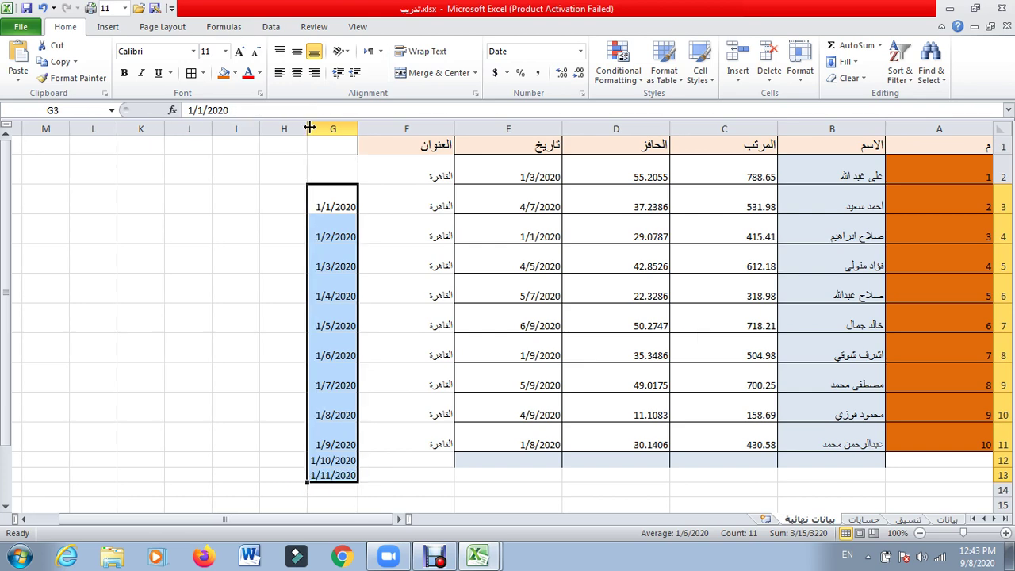
drag(569, 123, 649, 129)
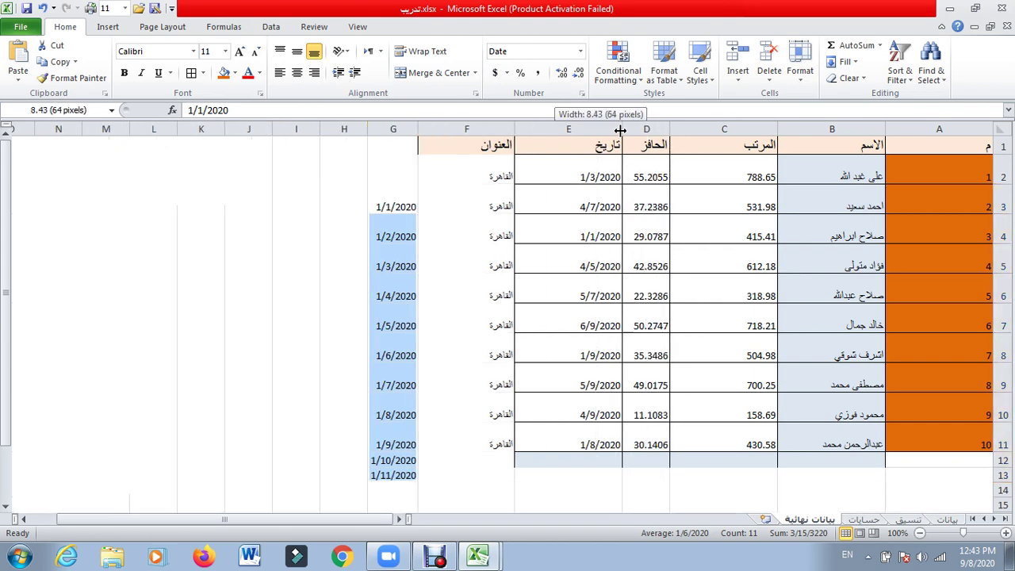
drag(516, 128, 580, 134)
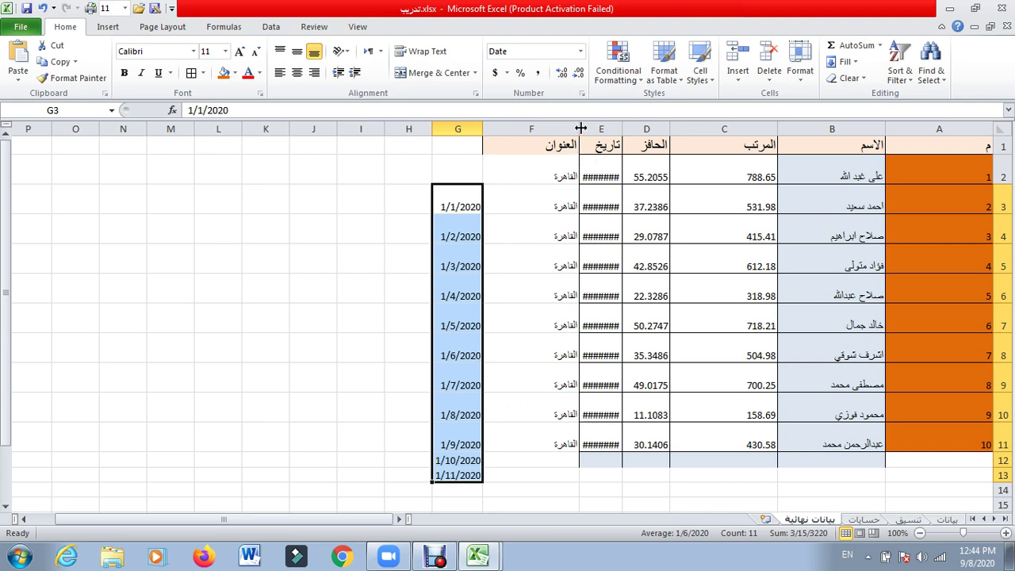
double_click(581, 128)
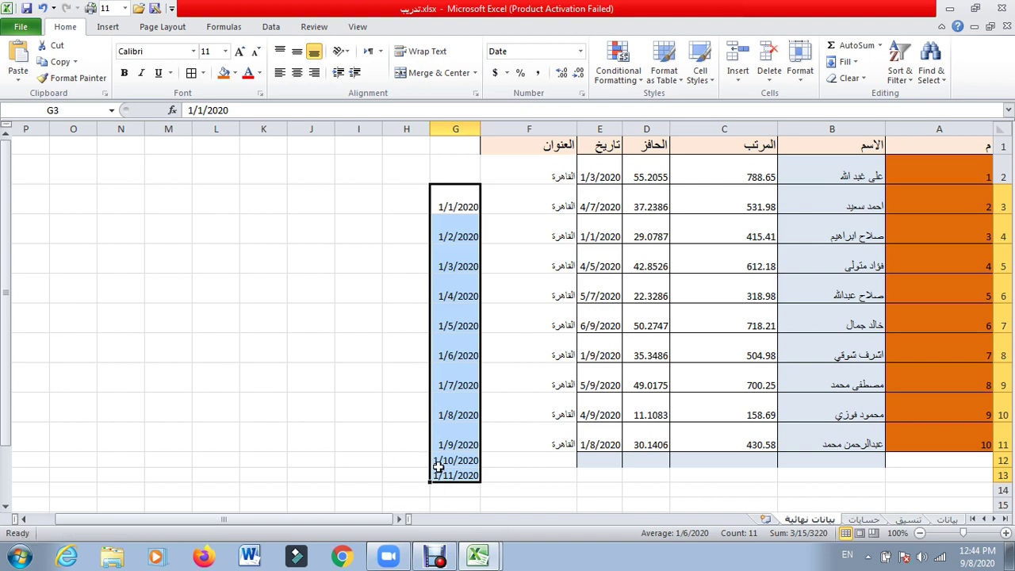
click(439, 467)
click(452, 206)
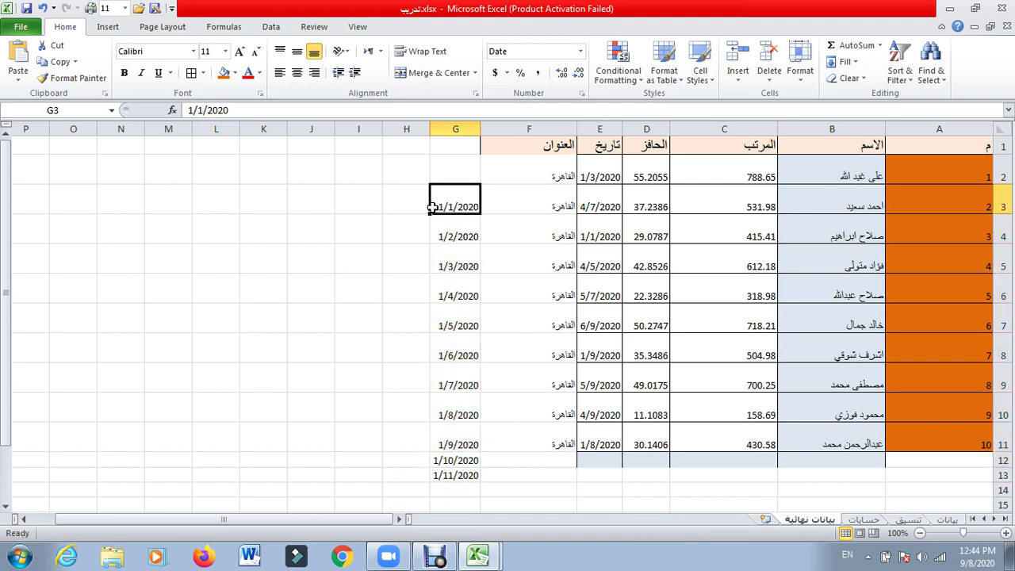
drag(431, 213, 431, 480)
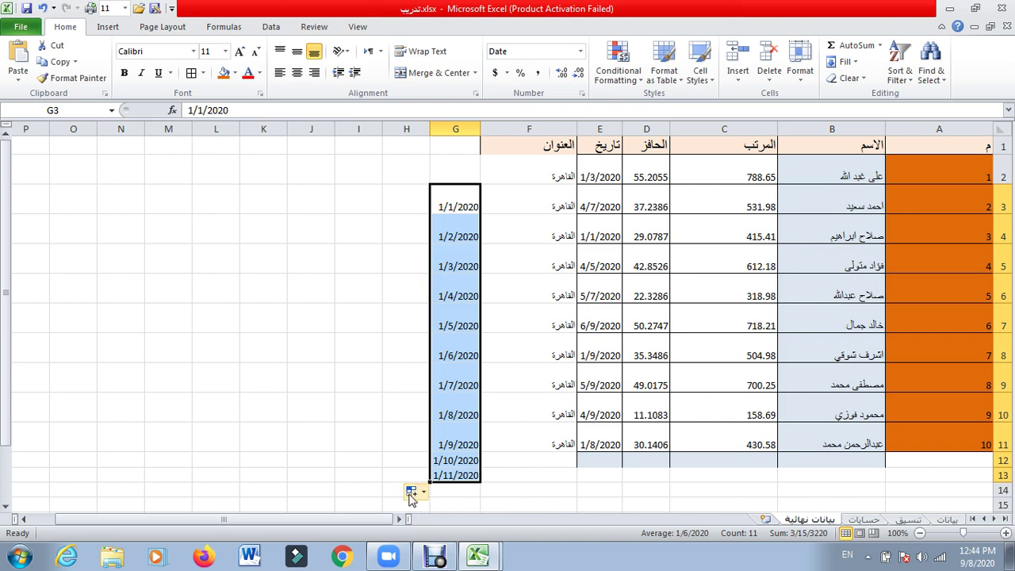
click(424, 493)
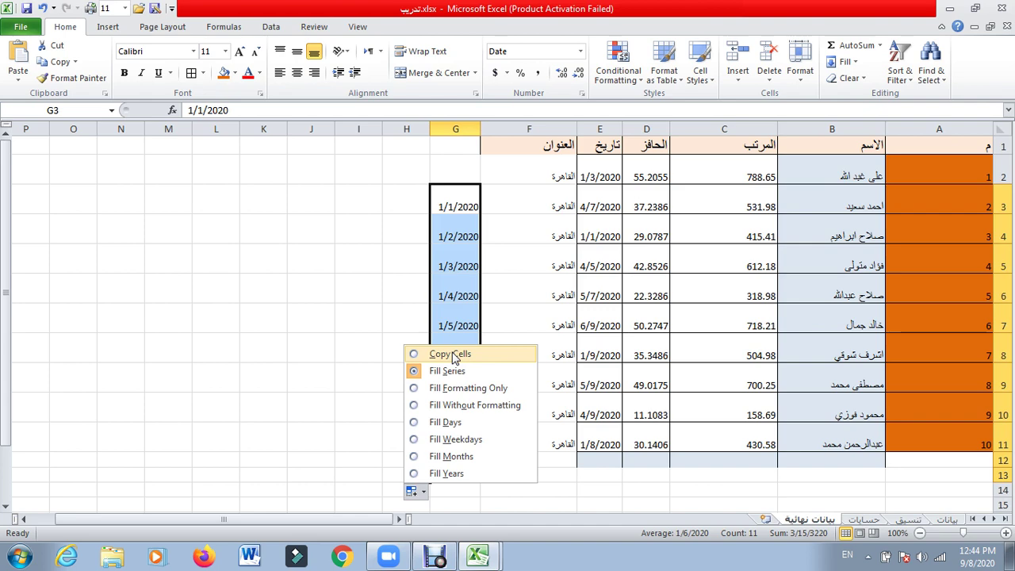
click(433, 357)
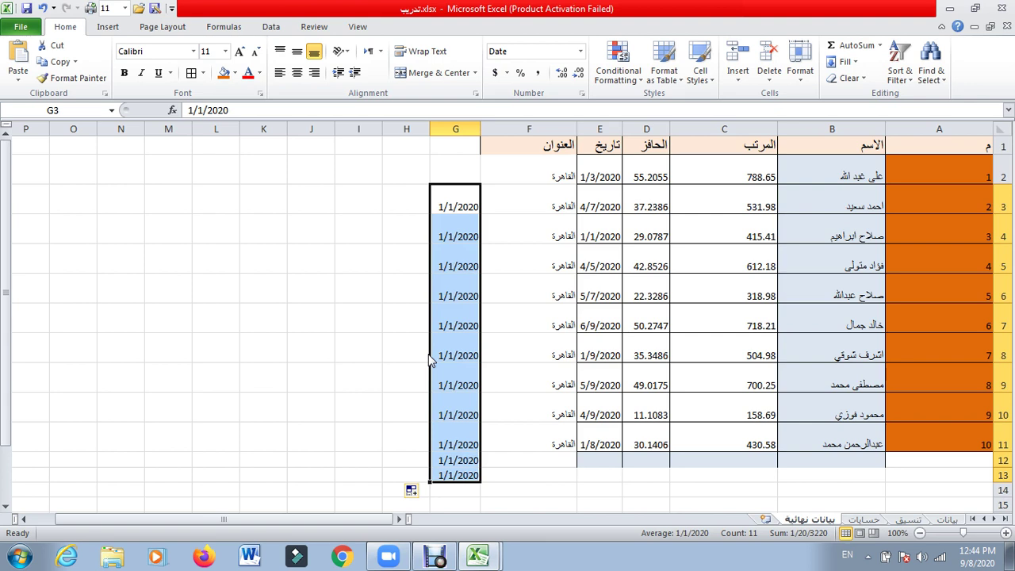
click(424, 493)
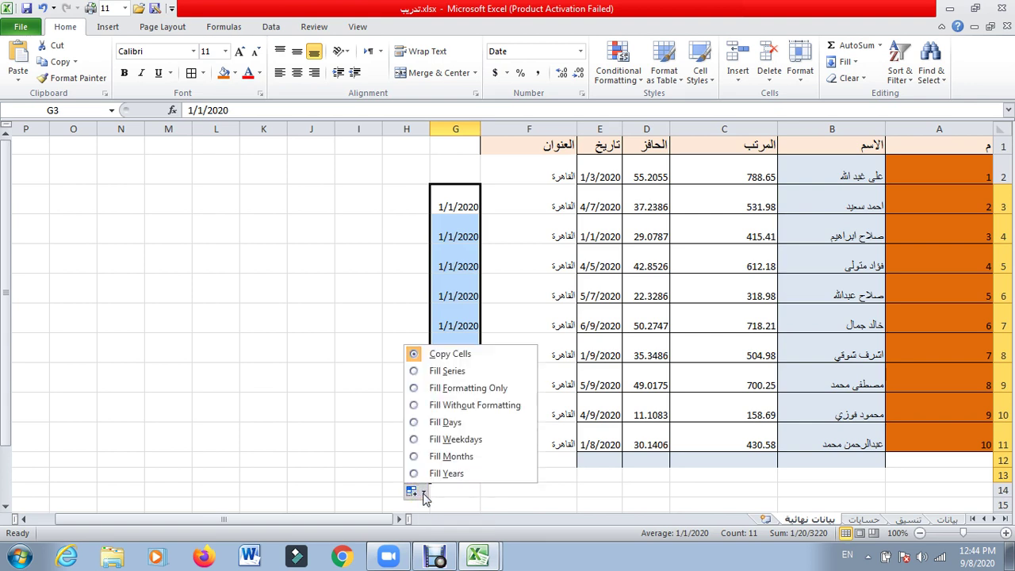
click(416, 374)
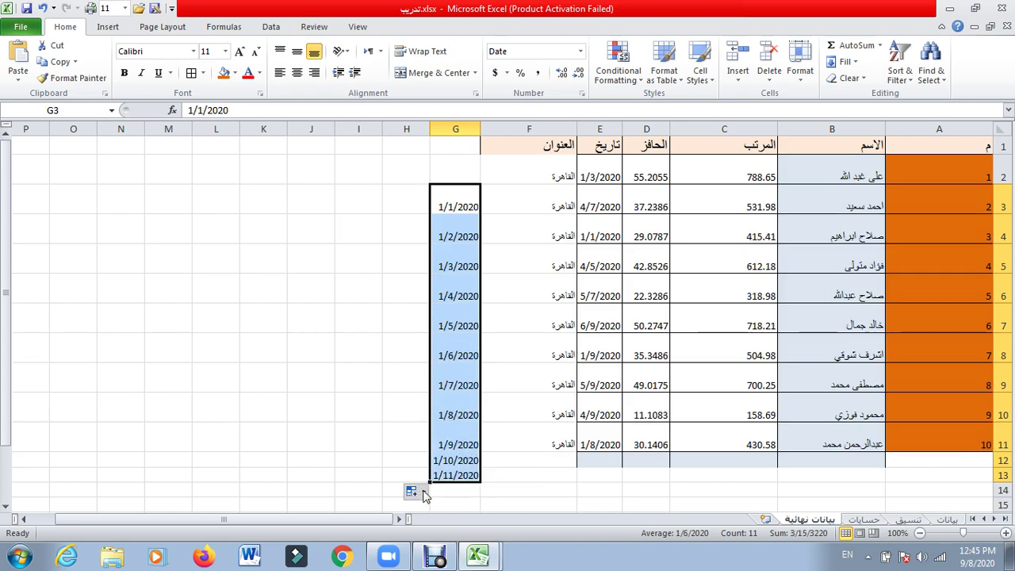
click(424, 494)
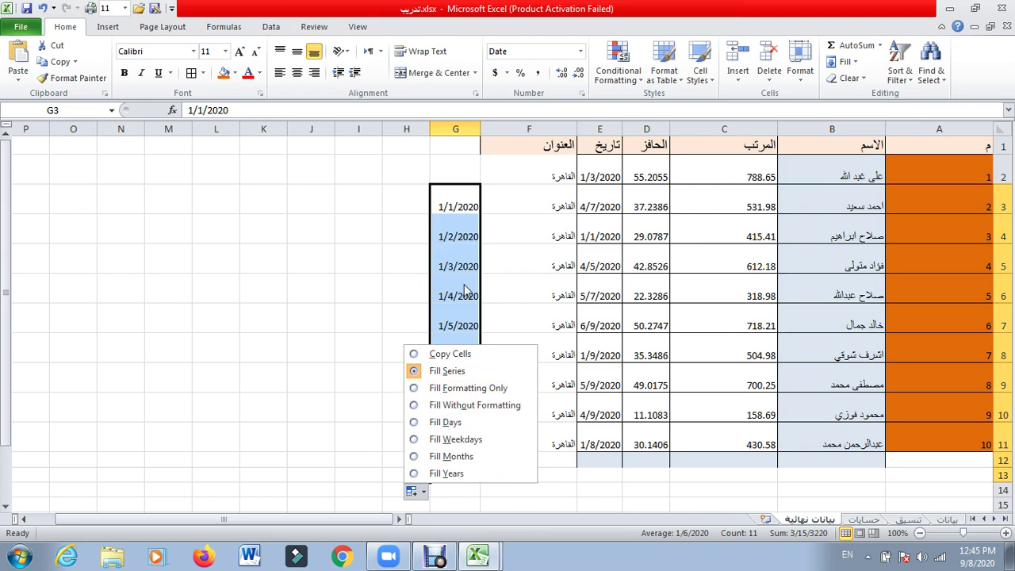
click(468, 215)
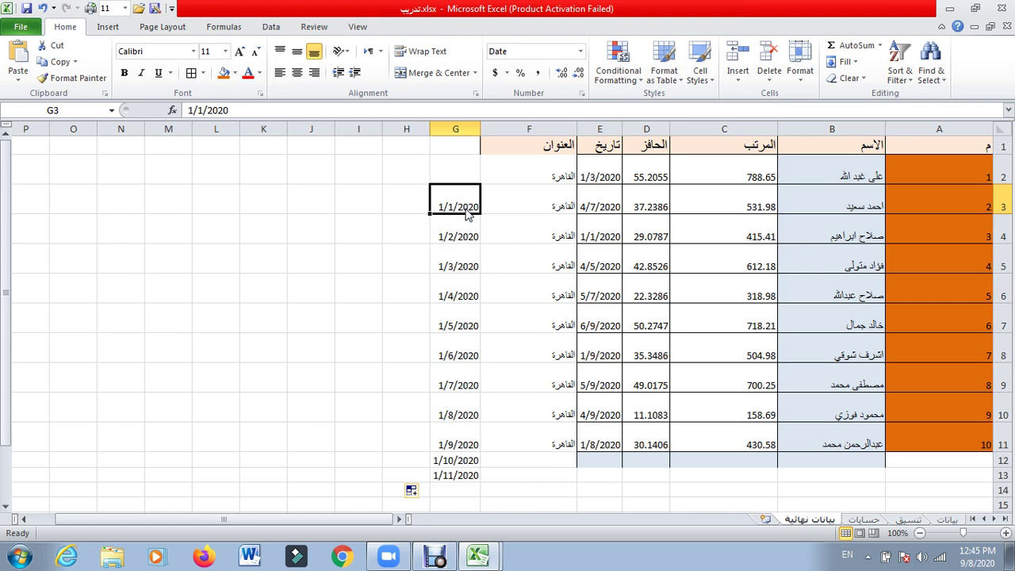
Step: Remove the dates below 1/1/2020 from G4:G13
click(425, 237)
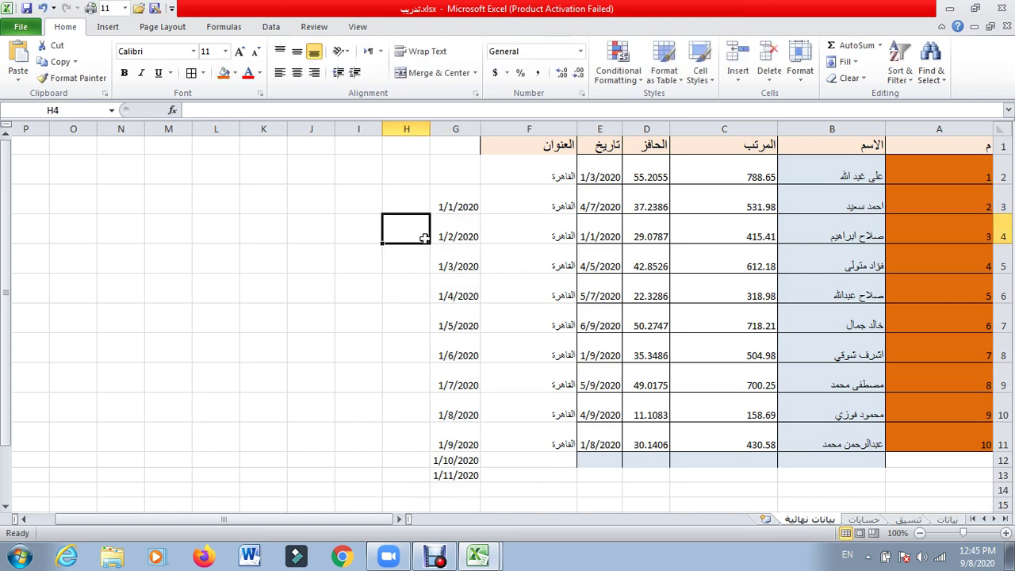
click(456, 201)
drag(456, 230, 443, 481)
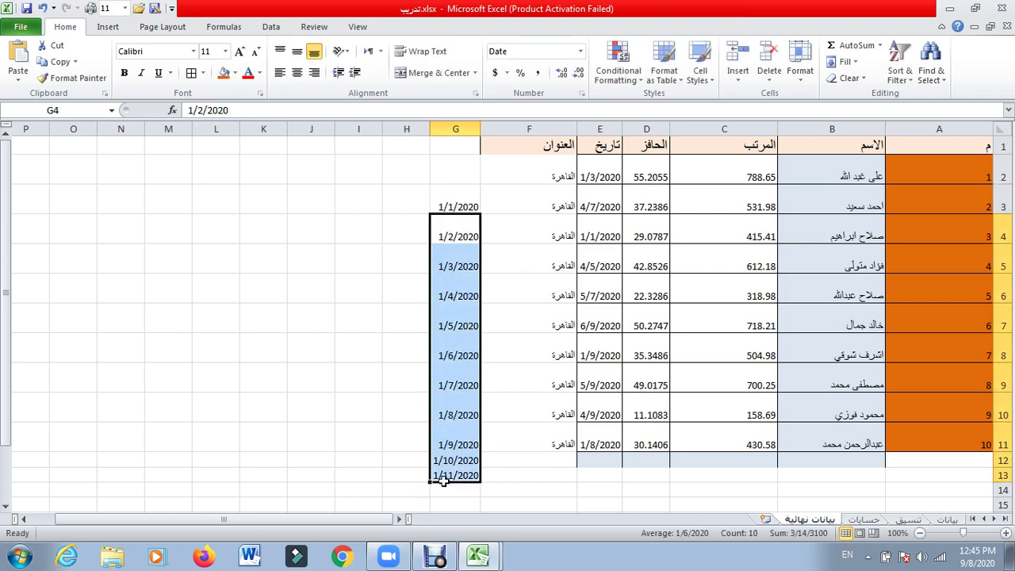
key(ctrl+z)
Step: Make G3 bold and italic with a tan fill
click(455, 201)
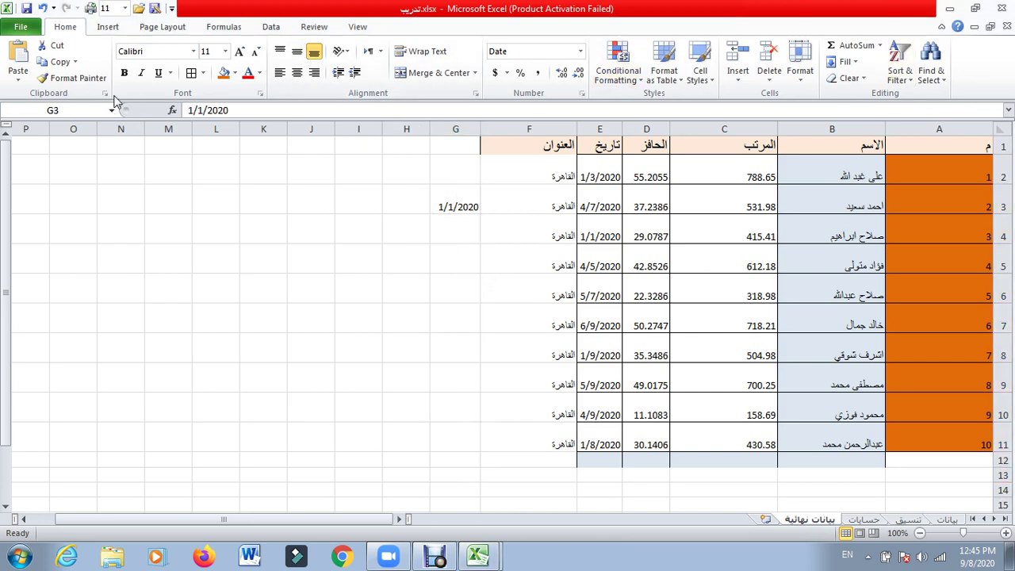
click(124, 73)
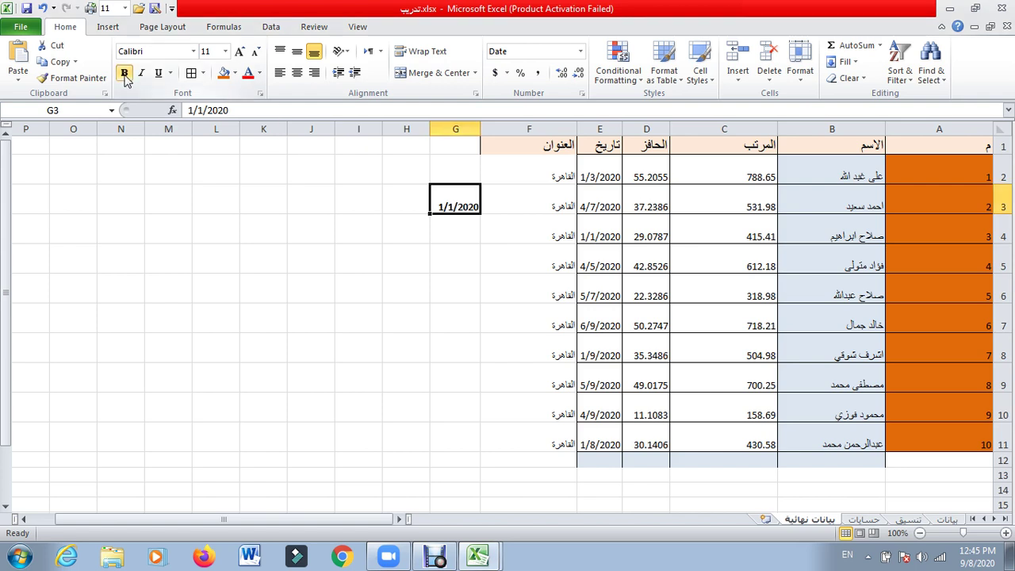
click(142, 73)
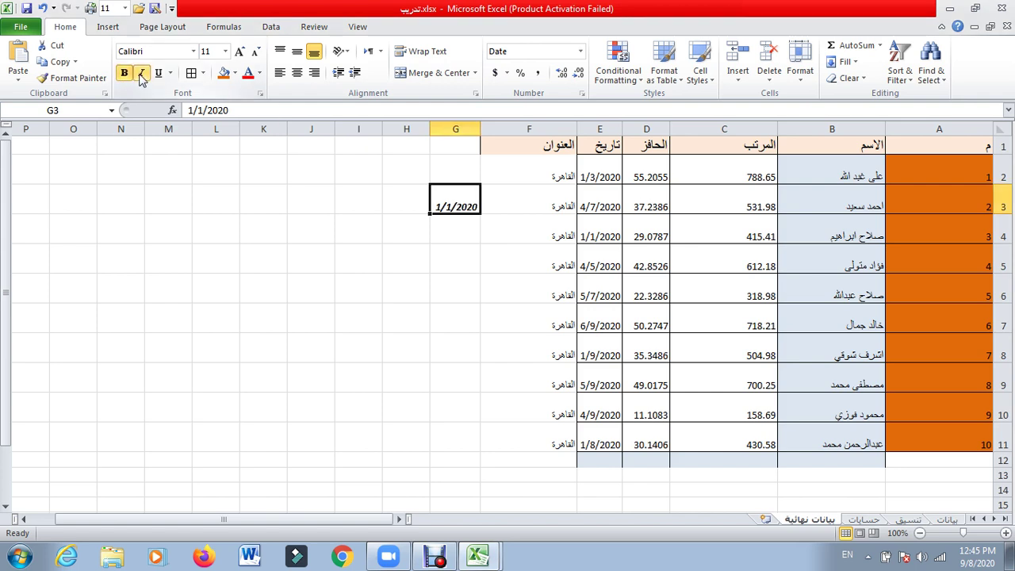
click(235, 73)
click(247, 103)
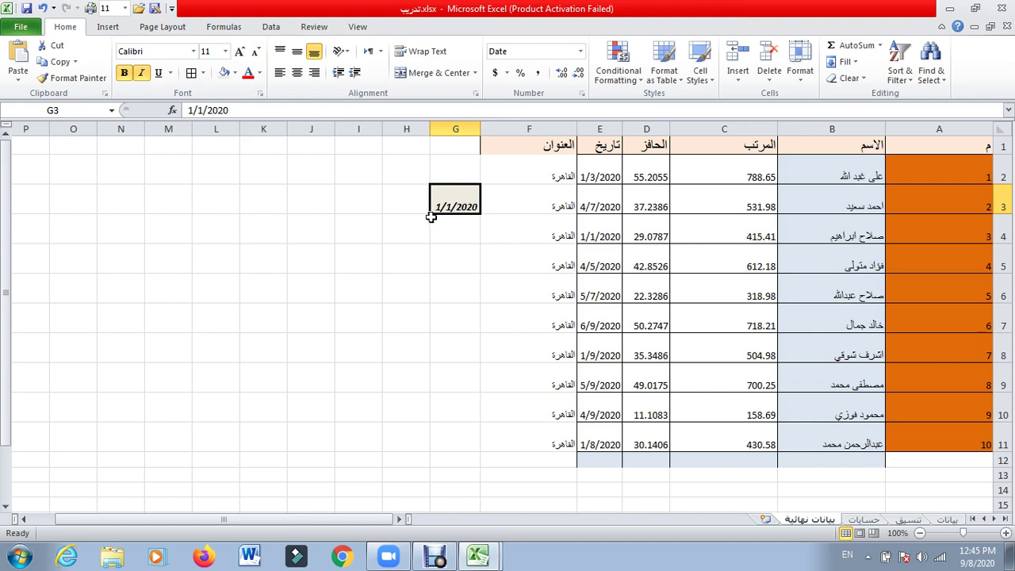
Step: Fill G3's date down to G11, switching Auto Fill Options to Fill Without Formatting
drag(429, 211, 426, 449)
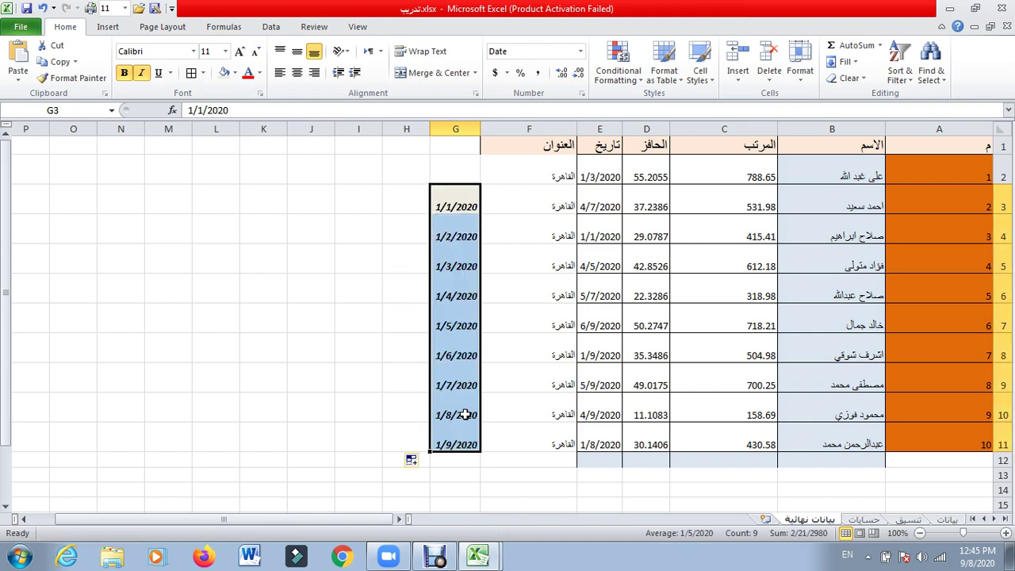
click(424, 462)
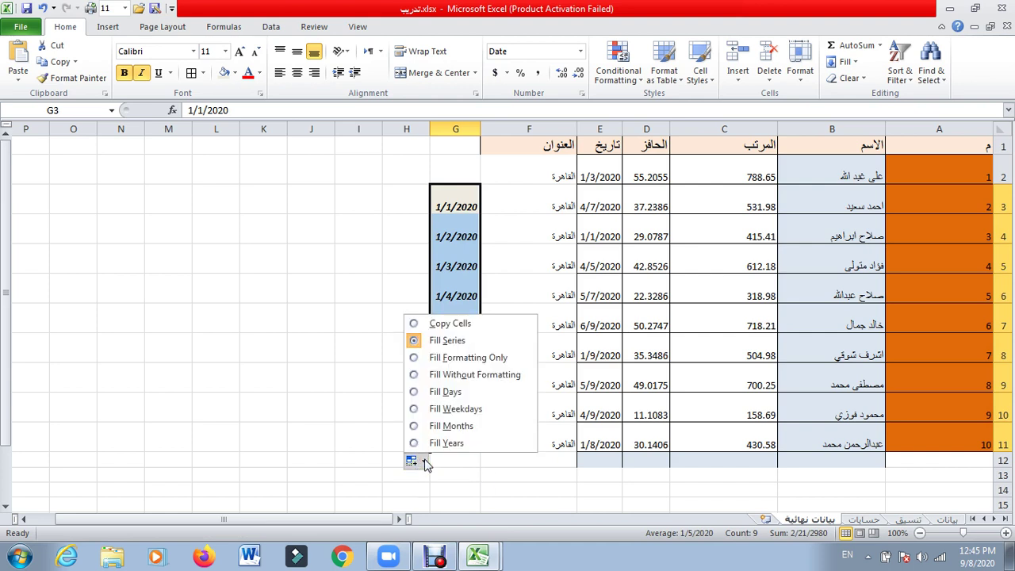
click(416, 361)
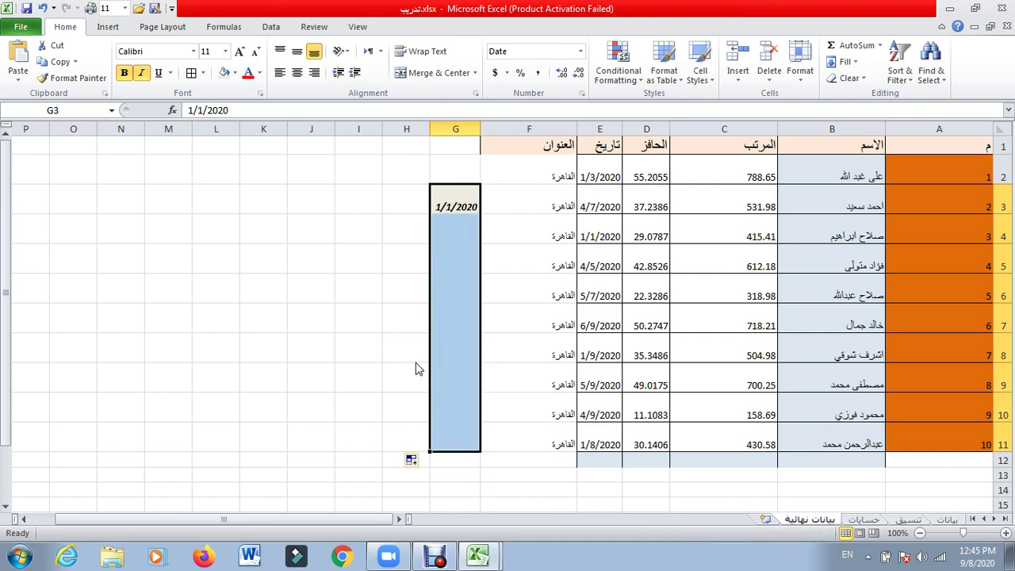
click(416, 361)
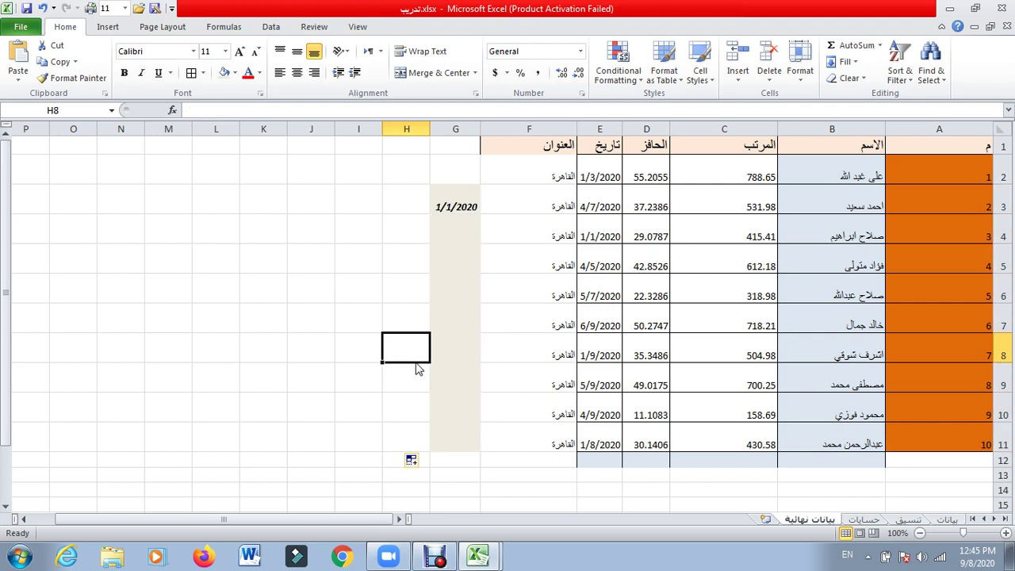
click(424, 462)
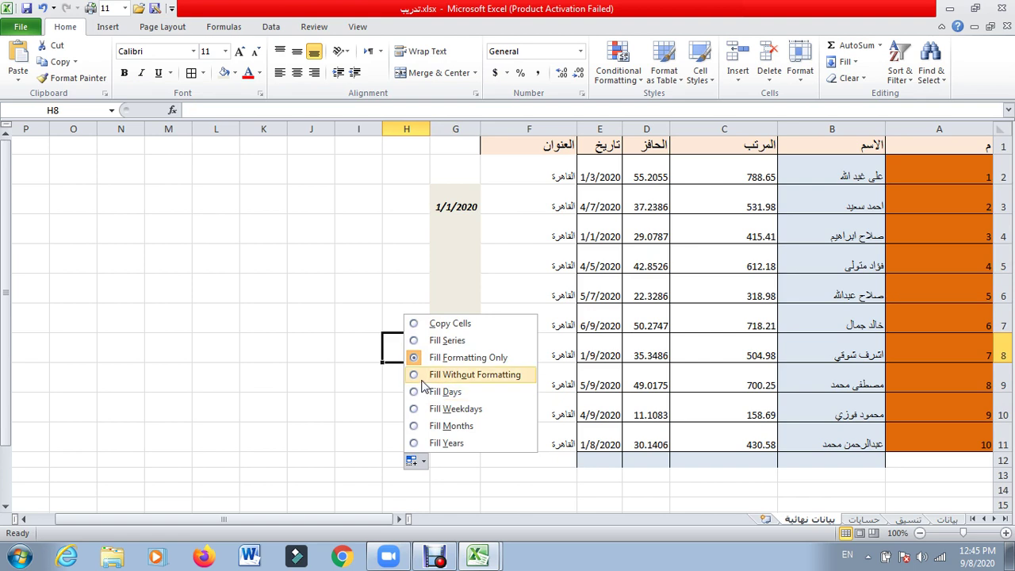
click(422, 376)
click(392, 373)
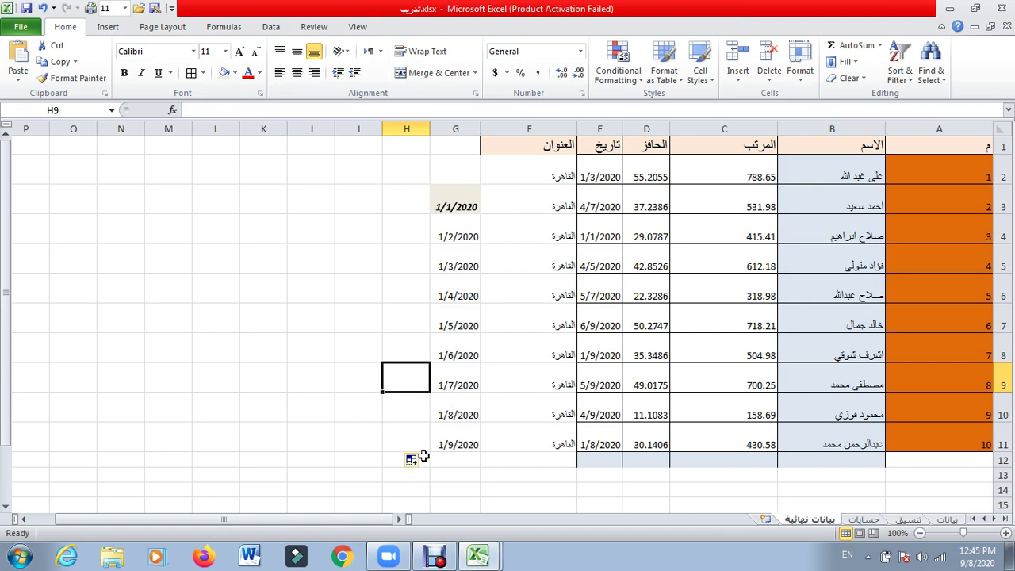
click(423, 463)
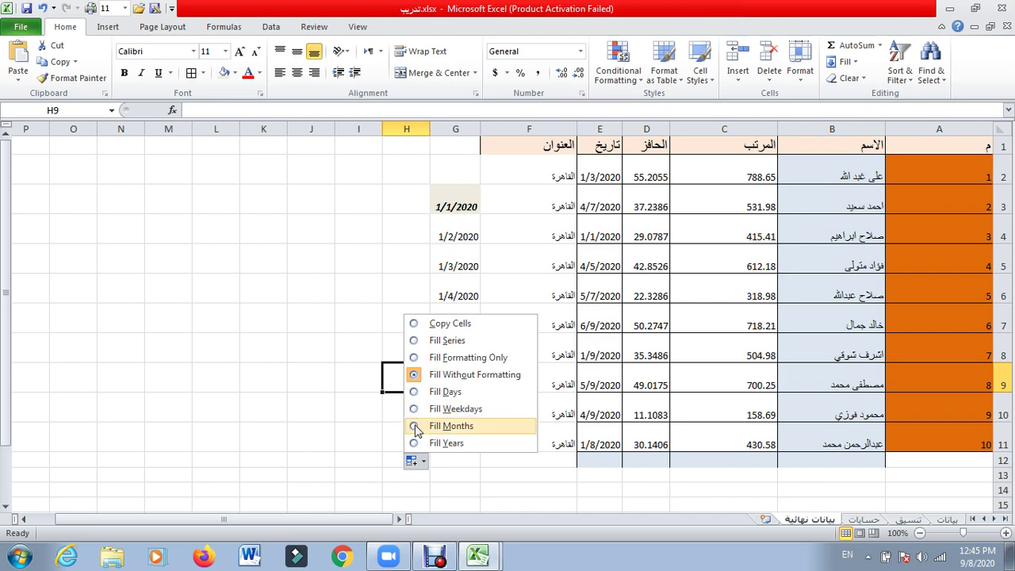
Step: Try Fill Months and Fill Years on the G3:G11 dates, then revert to a daily series
click(417, 427)
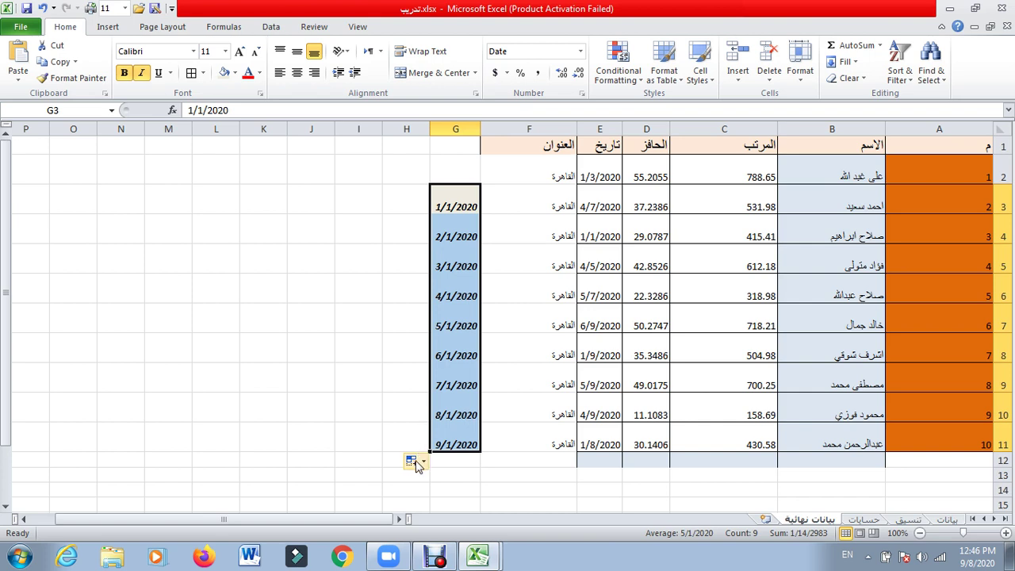
click(425, 463)
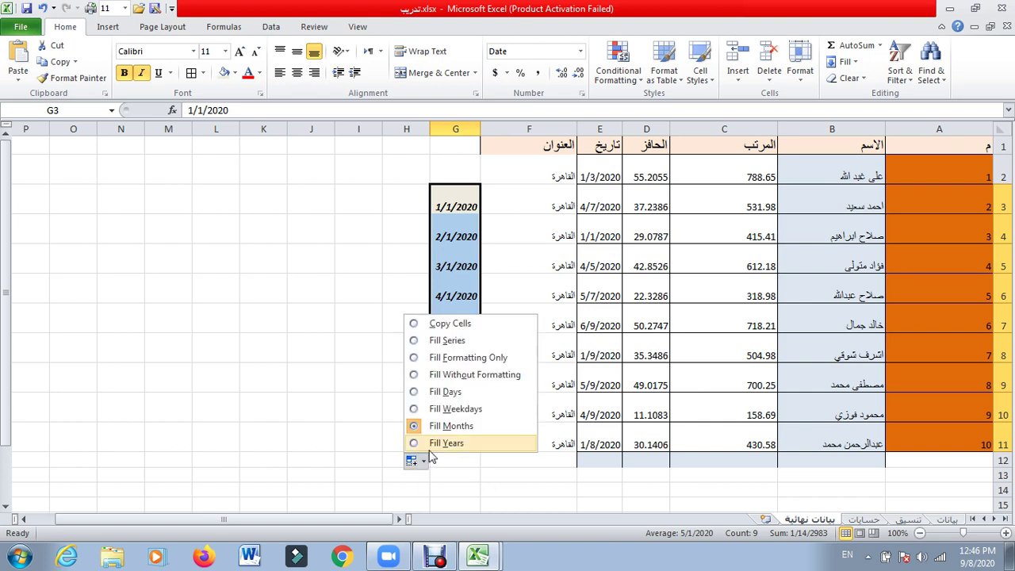
click(431, 448)
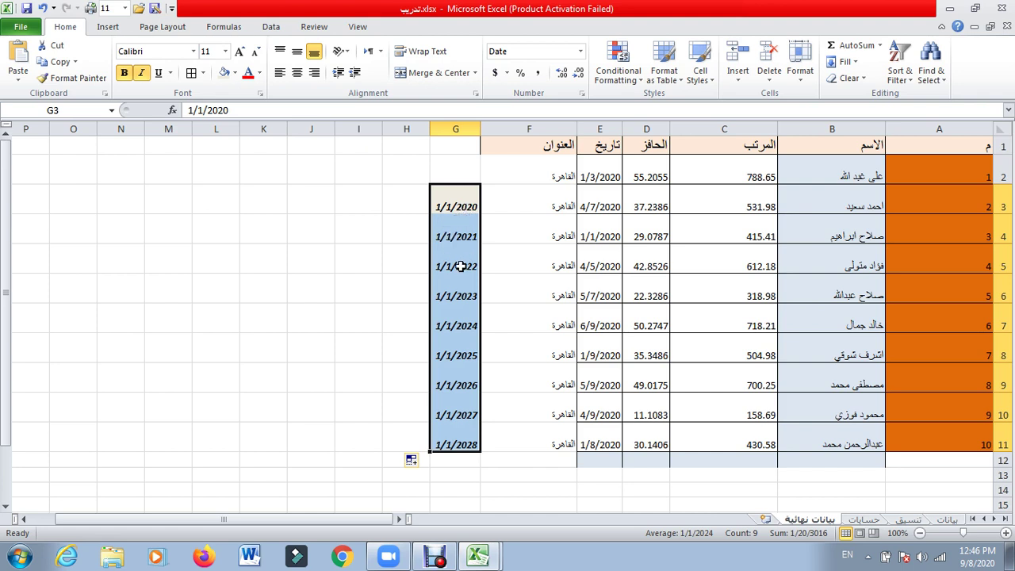
click(423, 463)
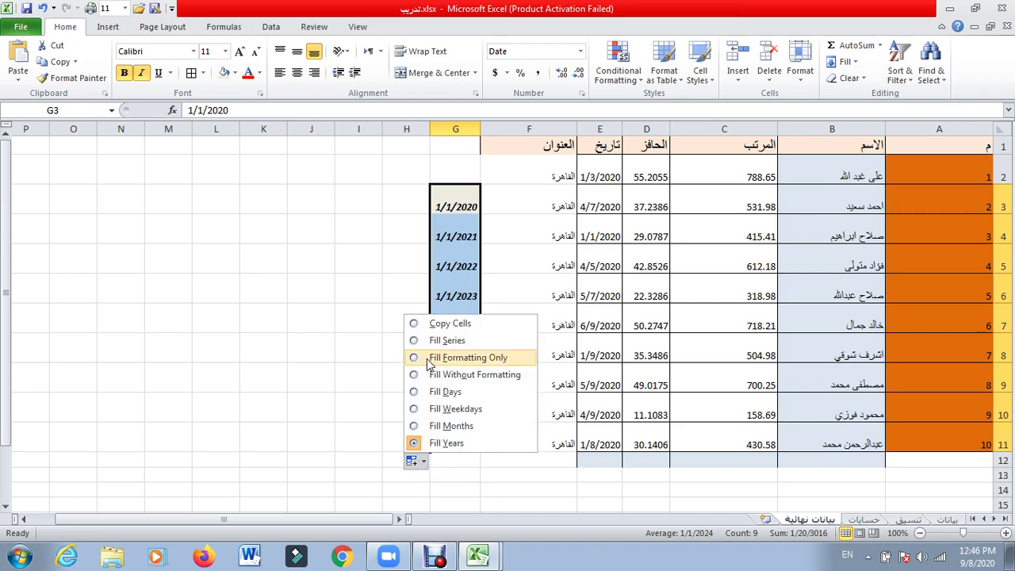
click(432, 340)
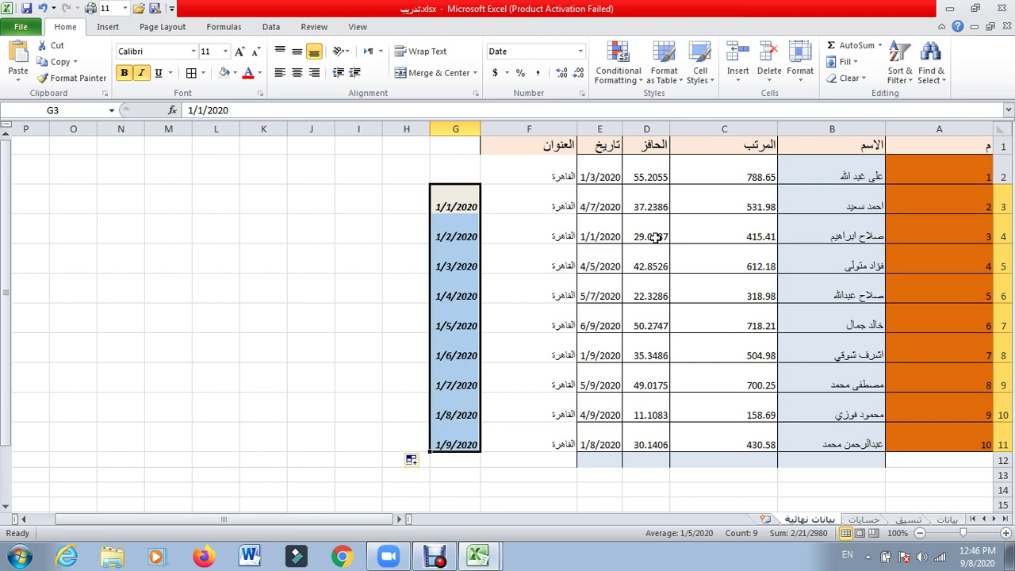
Step: Clear All on G3:G11 to remove the dates and their formatting
click(864, 83)
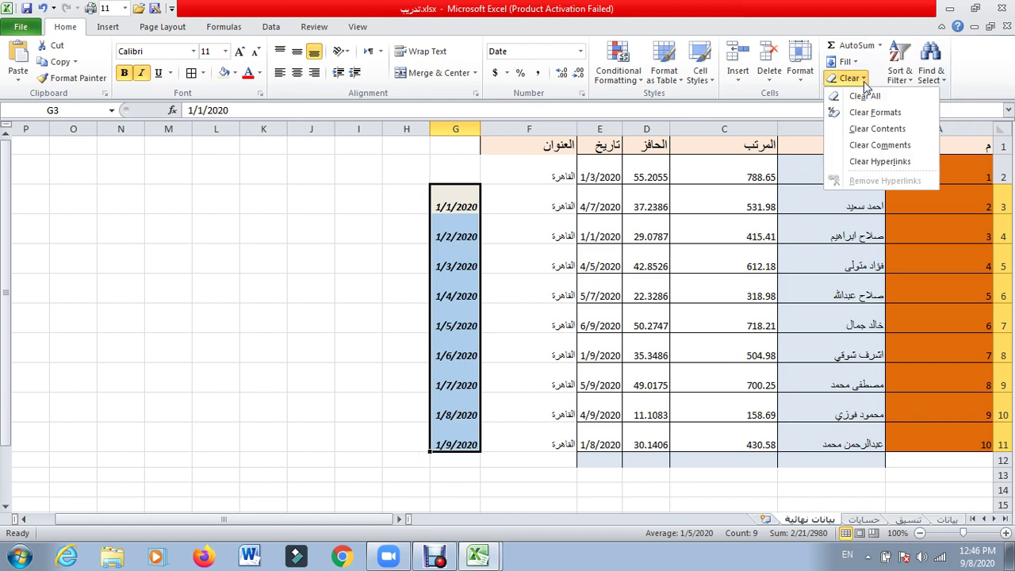
click(863, 96)
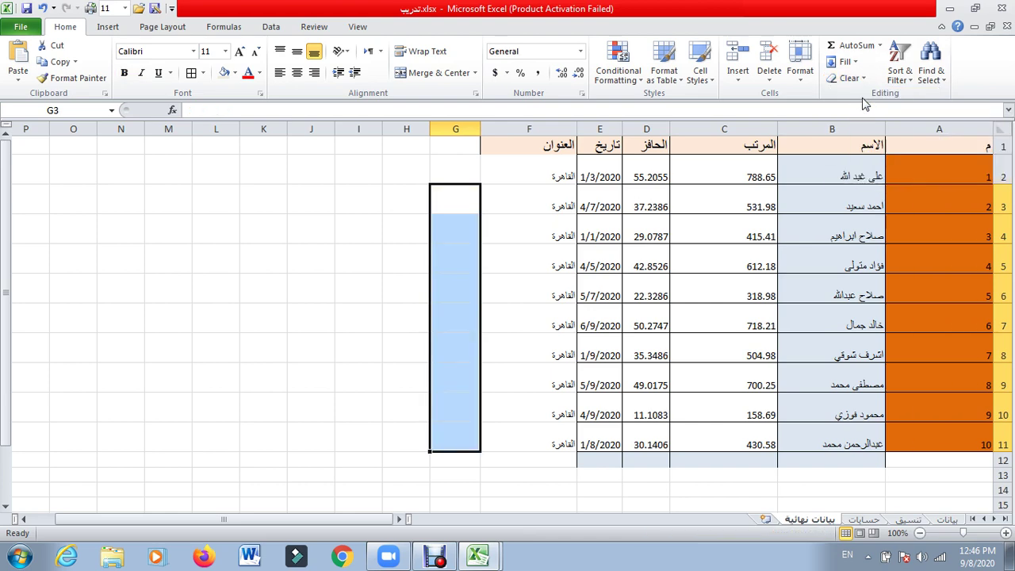
click(419, 314)
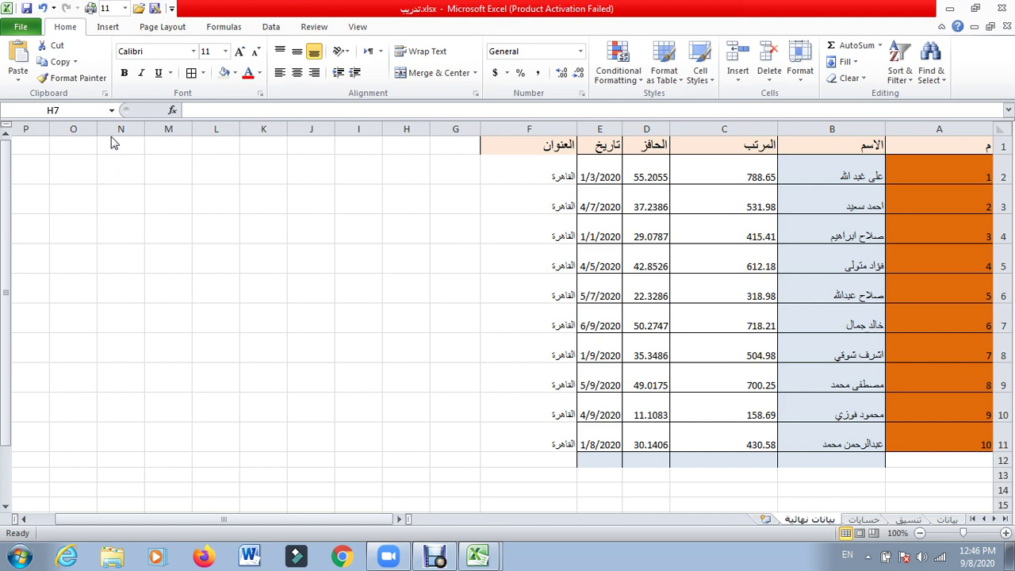
Step: Type 'sun' in G3 and fill weekday names down to 'fri' in G15
click(449, 202)
double_click(449, 203)
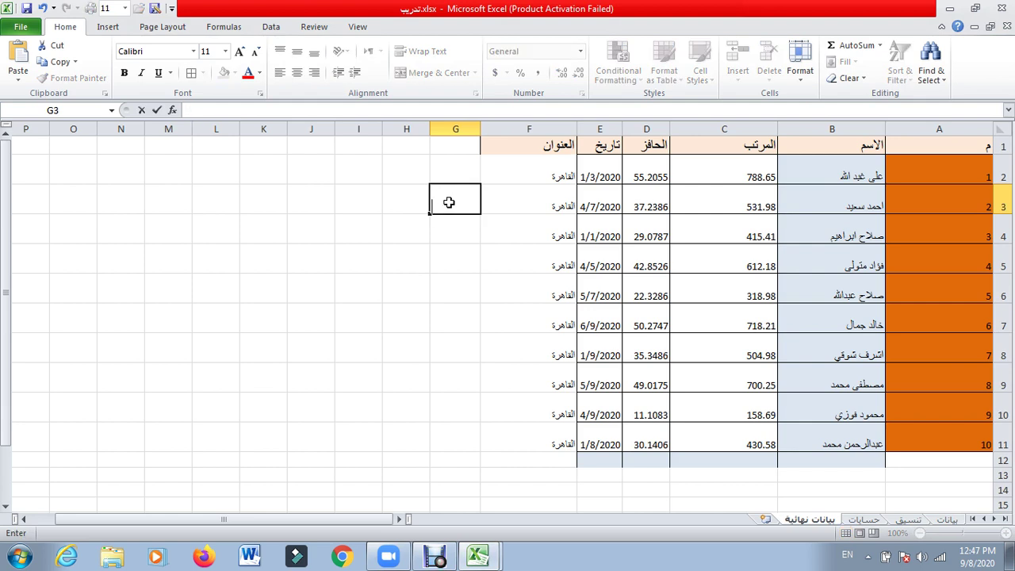
text(sun)
drag(430, 214, 430, 498)
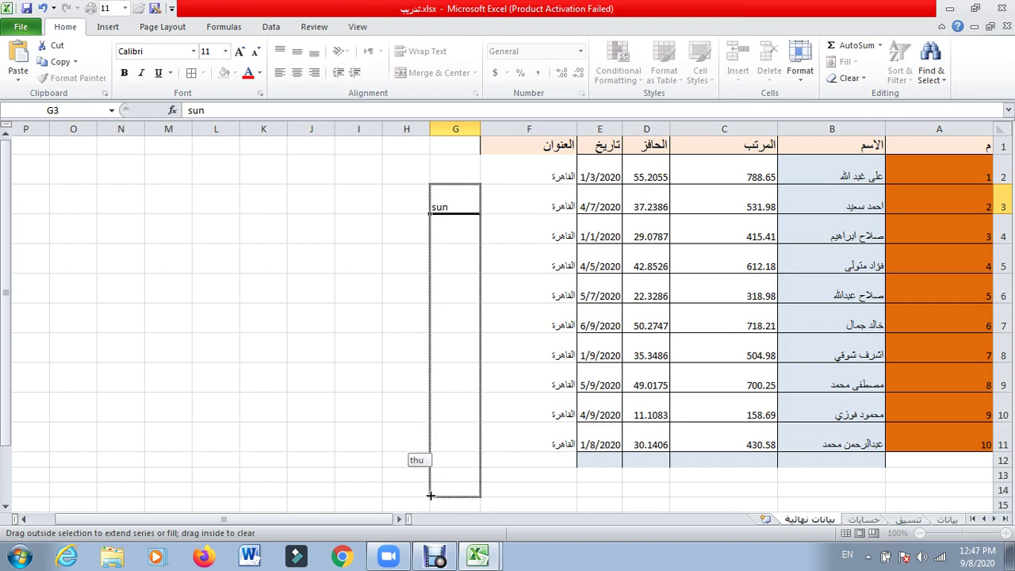
drag(430, 498, 431, 511)
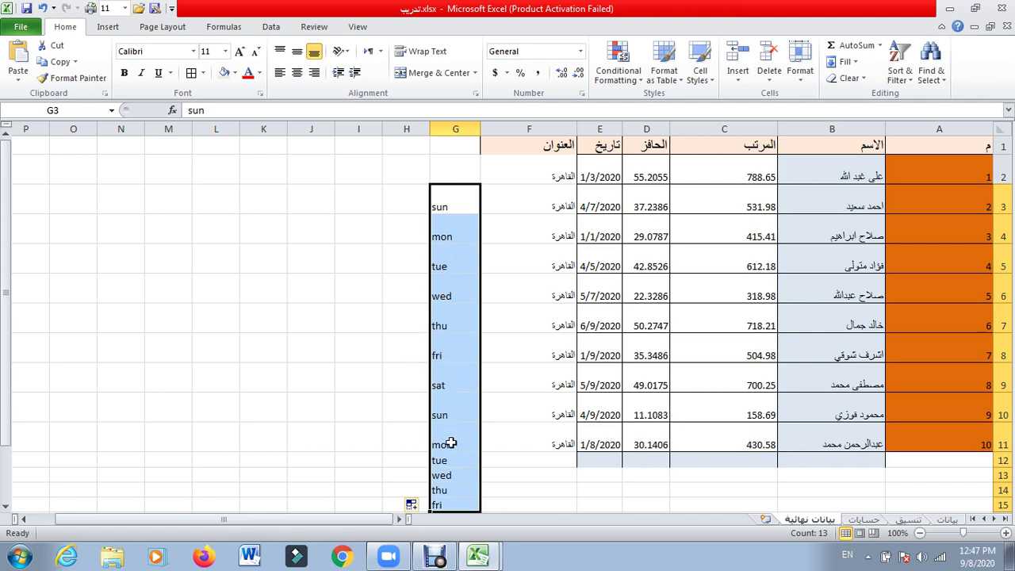
click(414, 198)
Step: Enter an Arabic day name in H3, fill it to H10, then delete those entries
key(alt+shift)
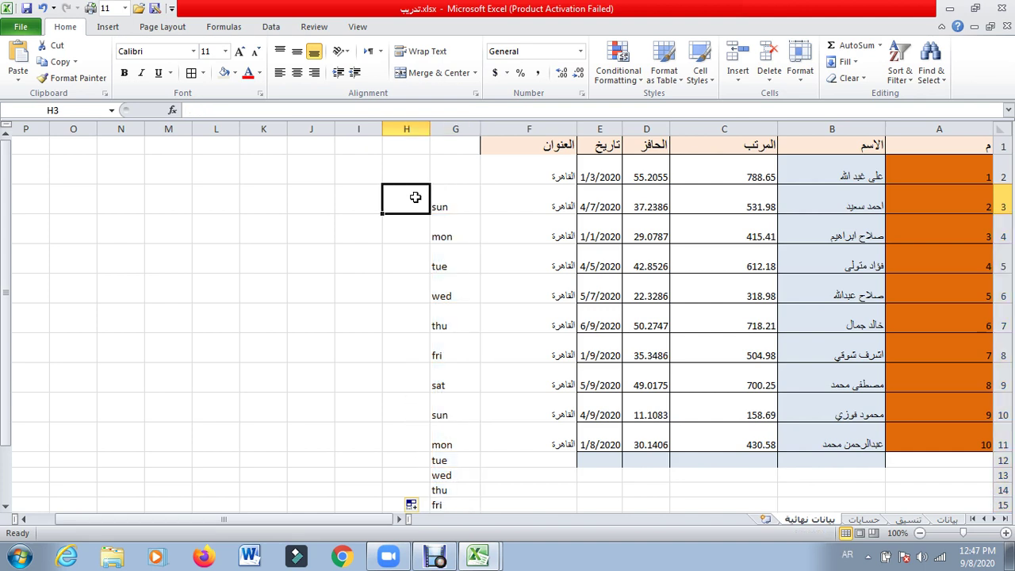
text(السي)
text(ت)
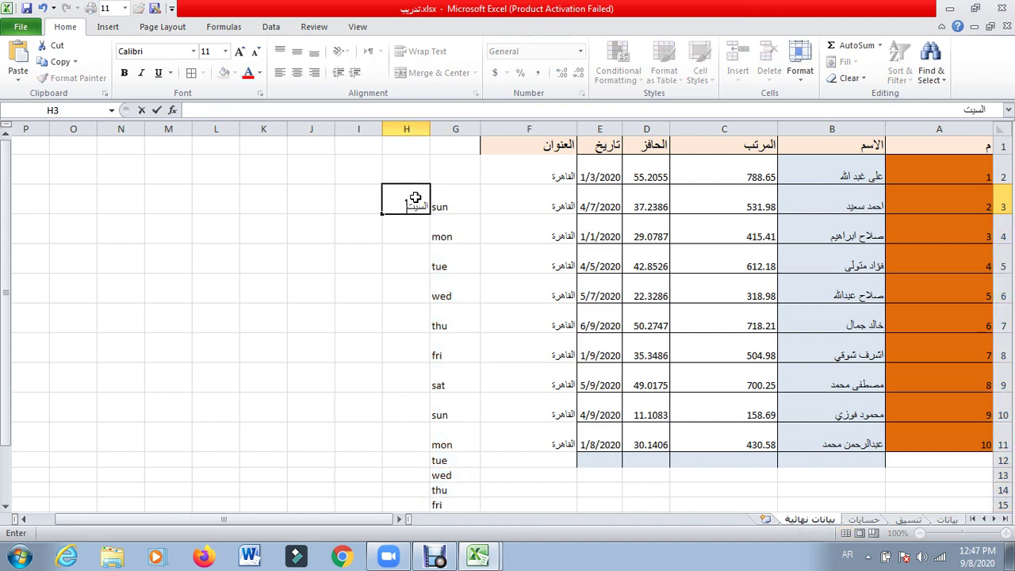
key(BackSpace)
text(ت)
drag(383, 213, 389, 429)
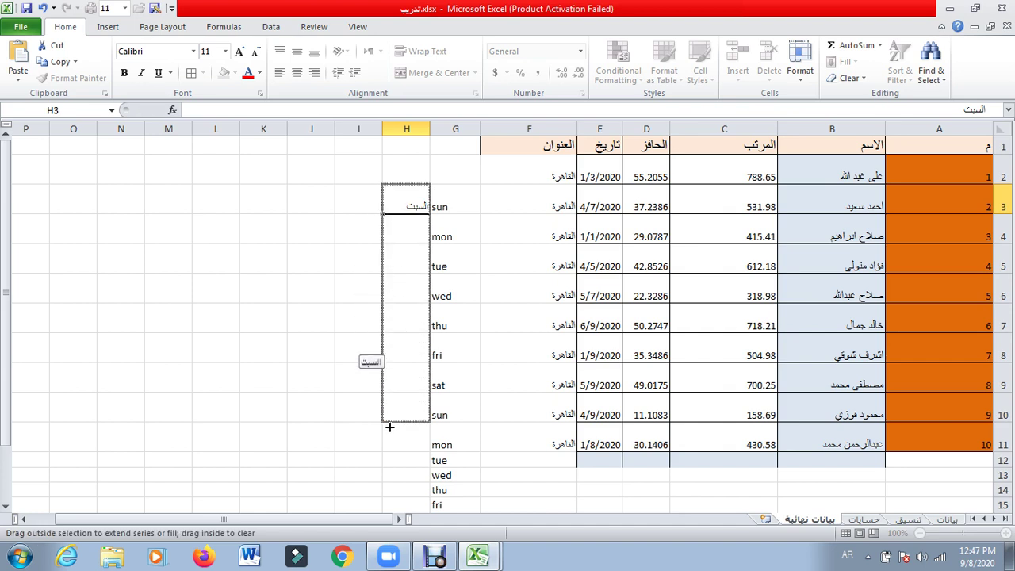
key(Delete)
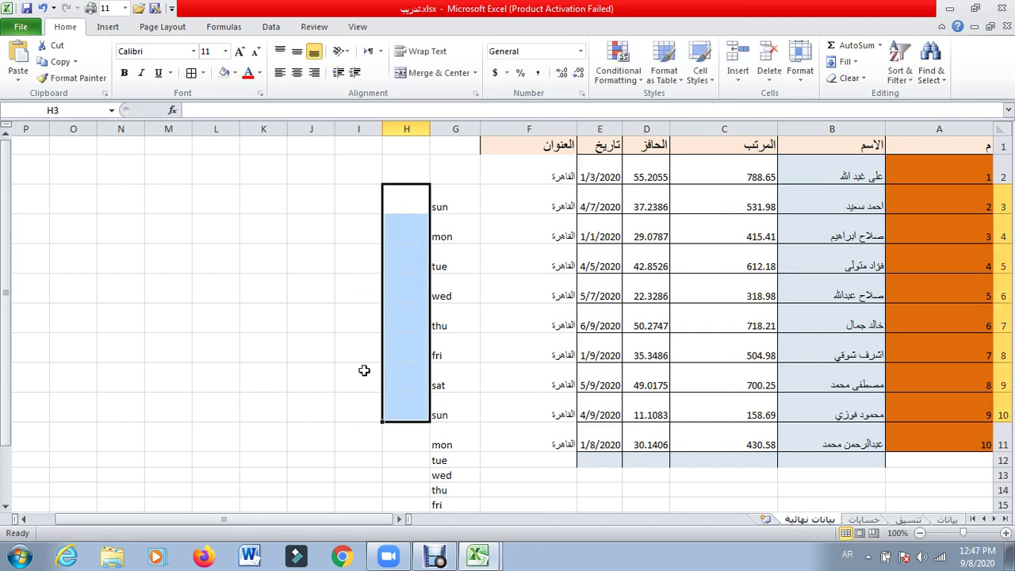
Step: Type 'jun' in H3 and fill month names down to H15
click(407, 213)
text(ي)
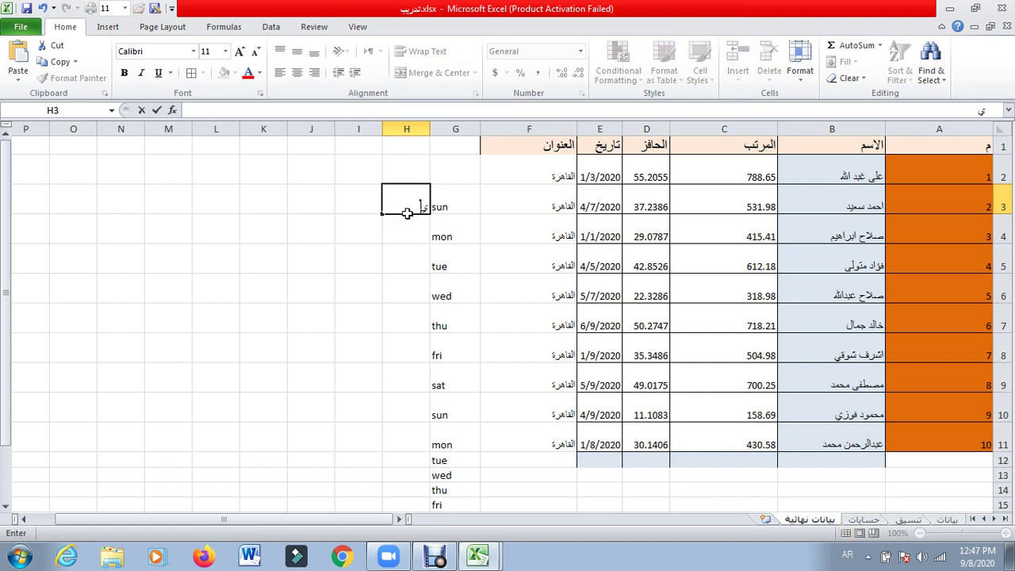
text(ناير)
key(ctrl+Return)
mouse_move(391, 214)
mouse_down()
mouse_move(392, 445)
mouse_move(388, 202)
mouse_up()
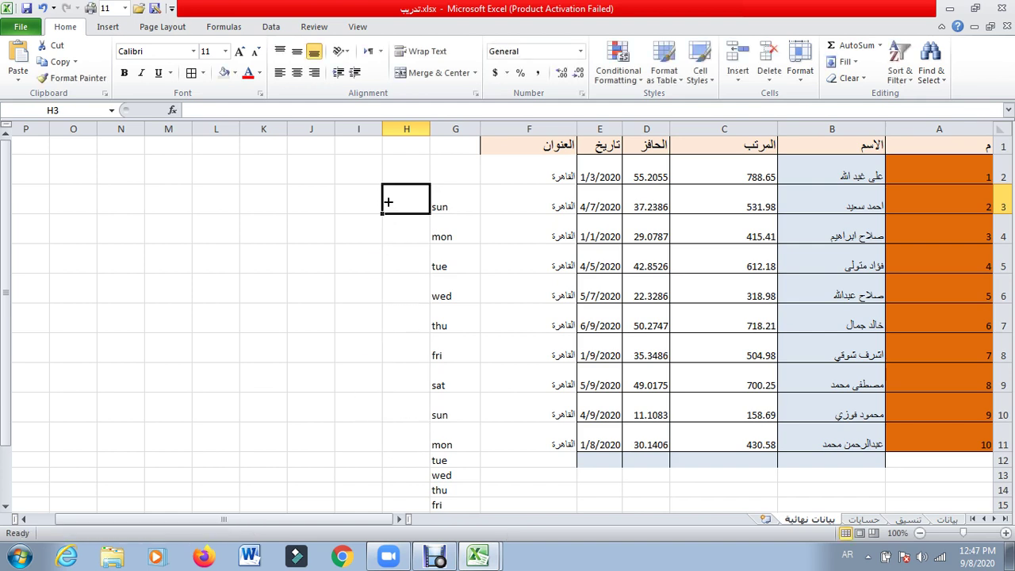
text(ت)
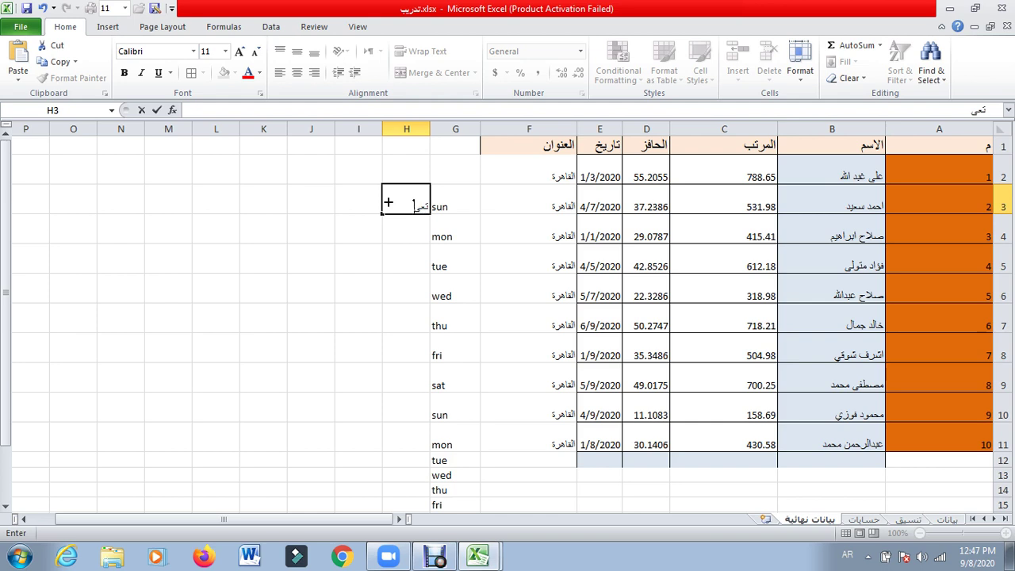
key(BackSpace)
text(jun)
drag(382, 216, 379, 509)
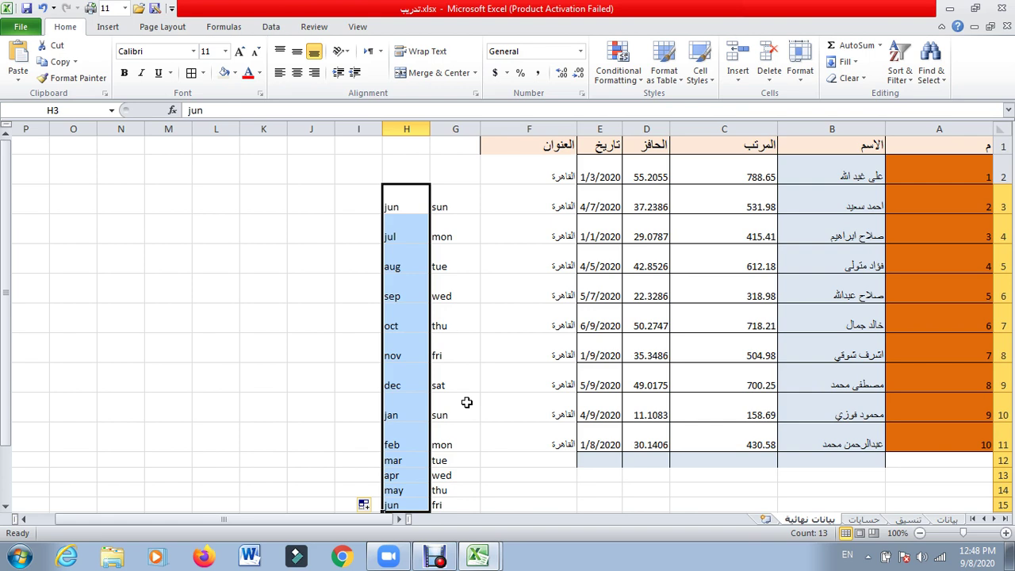
Step: Clear the English month names from column H and the day names from column G
key(Delete)
mouse_move(448, 210)
mouse_down()
mouse_move(441, 356)
mouse_move(454, 501)
mouse_up()
key(Delete)
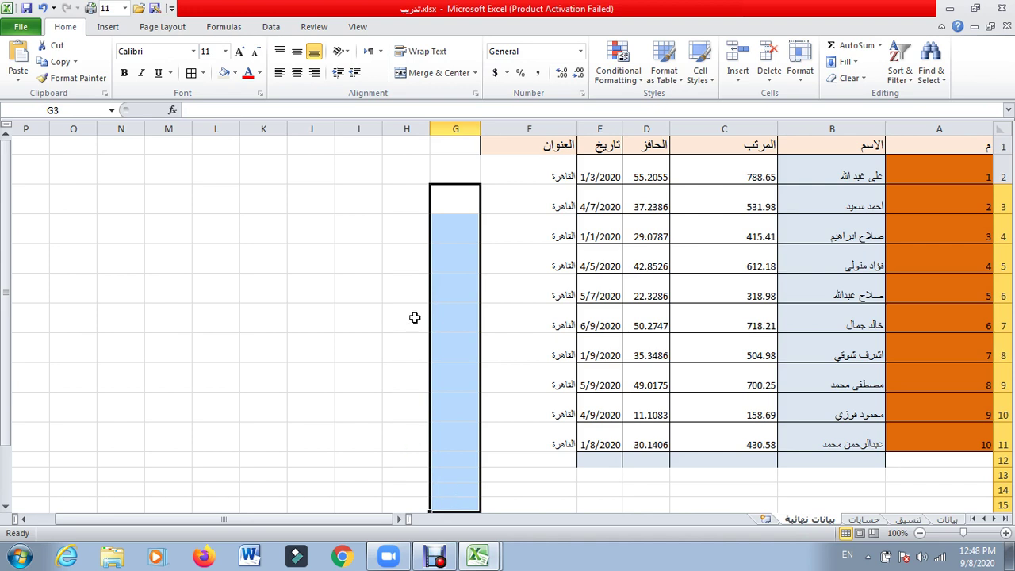
Step: Switch to Arabic input and enter the Arabic names for Saturday, Sunday and Monday in G3:G5
click(457, 201)
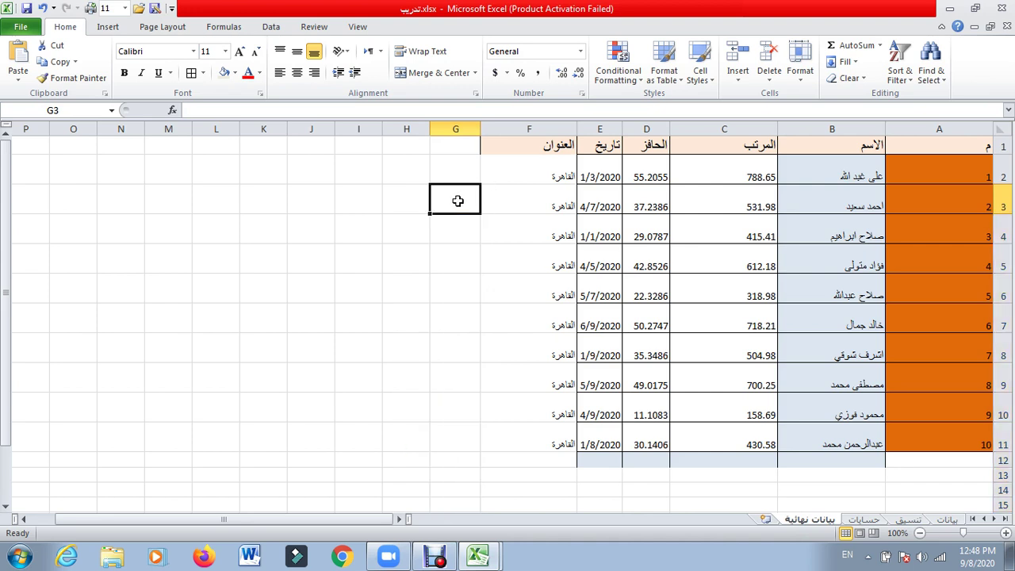
text(hg)
key(BackSpace)
key(BackSpace)
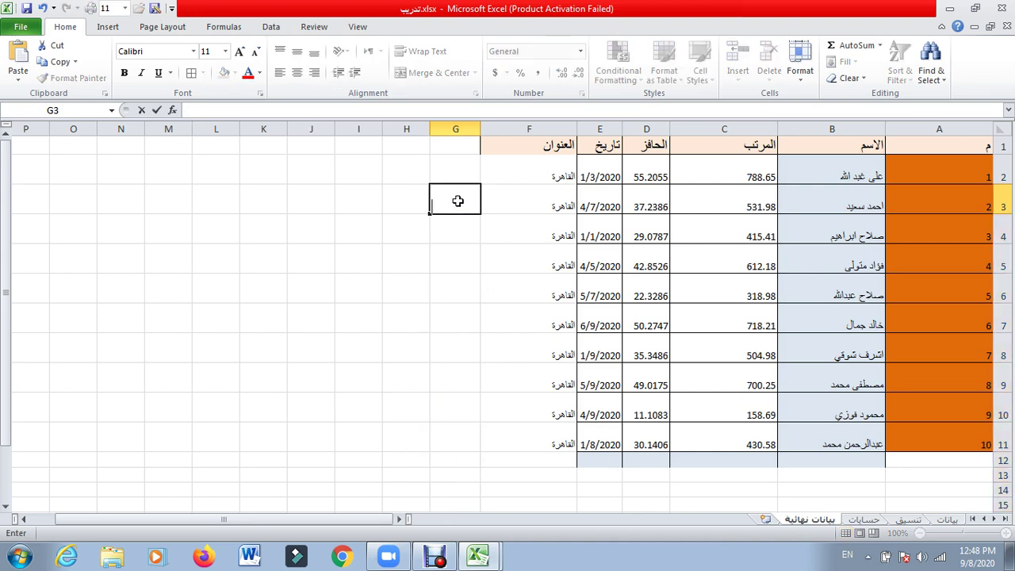
key(alt+shift)
text(الس)
text(بت)
key(Return)
text(الا)
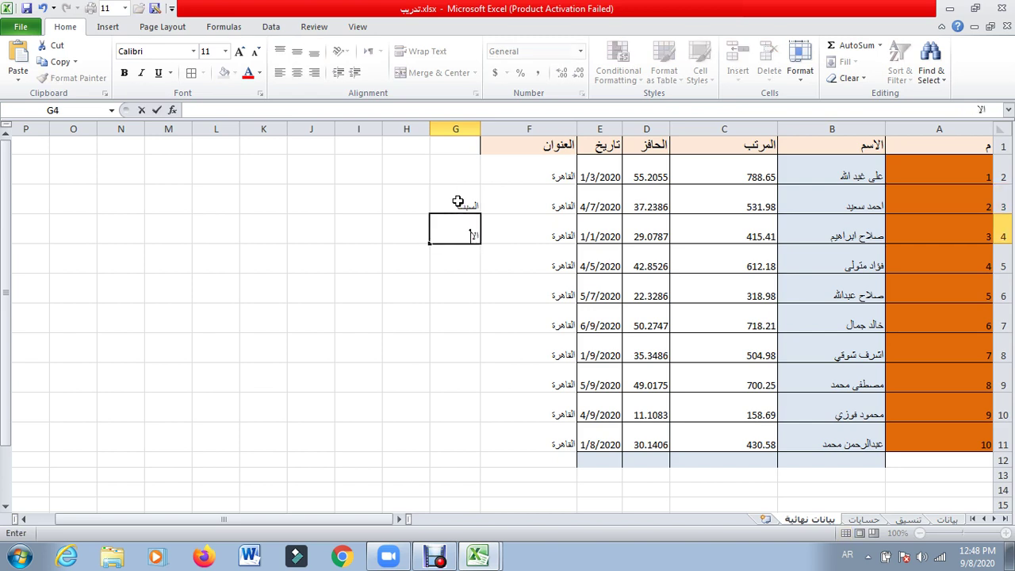
text(حد)
key(Return)
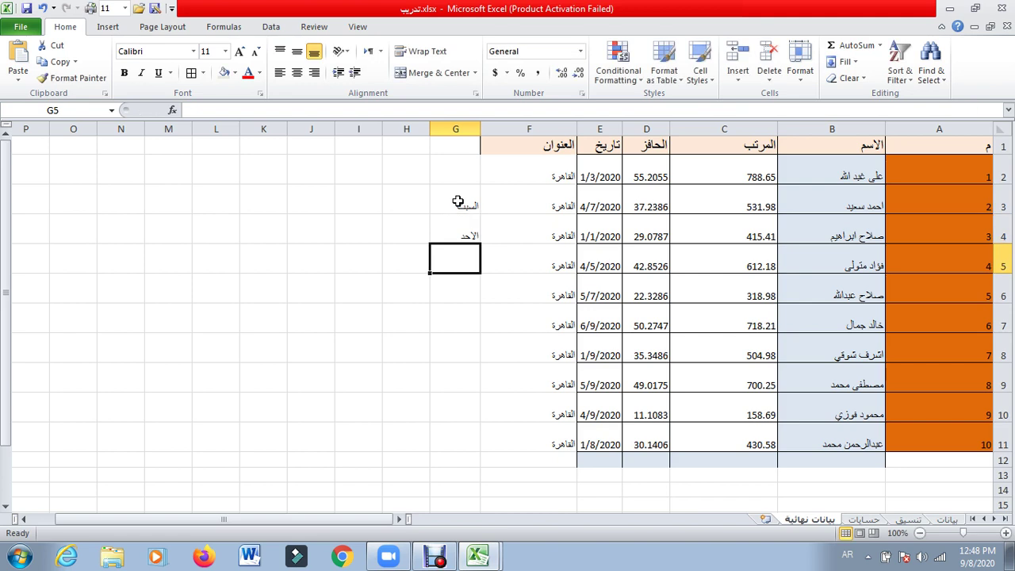
text(الا)
key(BackSpace)
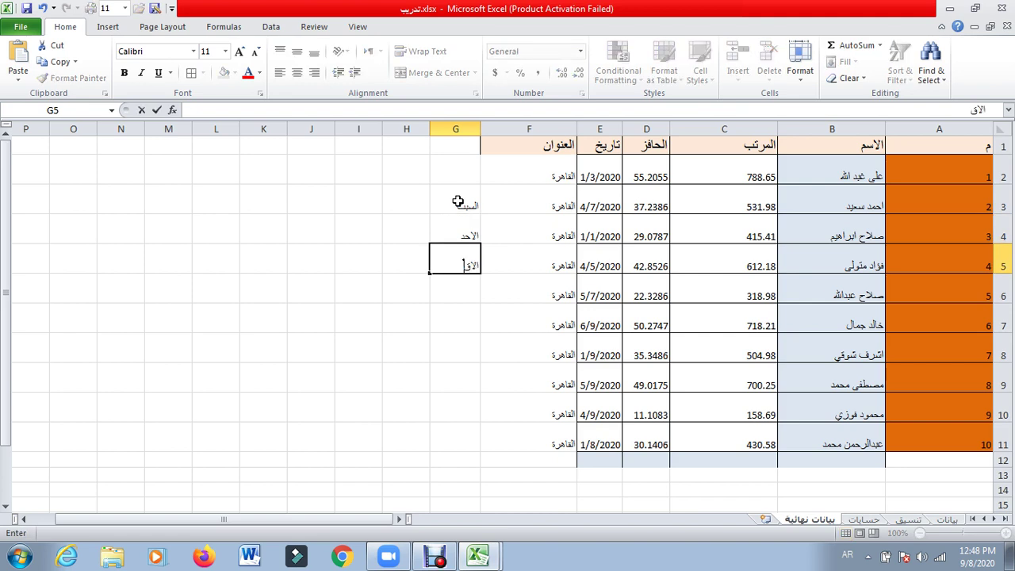
key(BackSpace)
text(اص)
key(BackSpace)
text(ث)
text(نين)
key(BackSpace)
key(BackSpace)
key(BackSpace)
text(ي)
text(ن)
key(Return)
Step: Enter the Arabic names for Tuesday through Friday in G6:G9
text(الت)
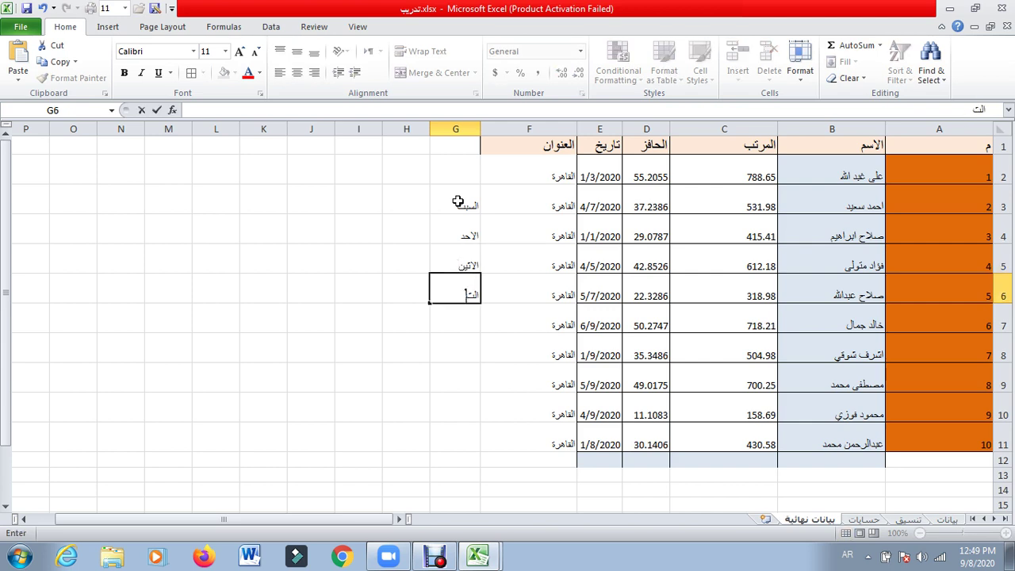
text(لاثاء)
key(Return)
text(ال)
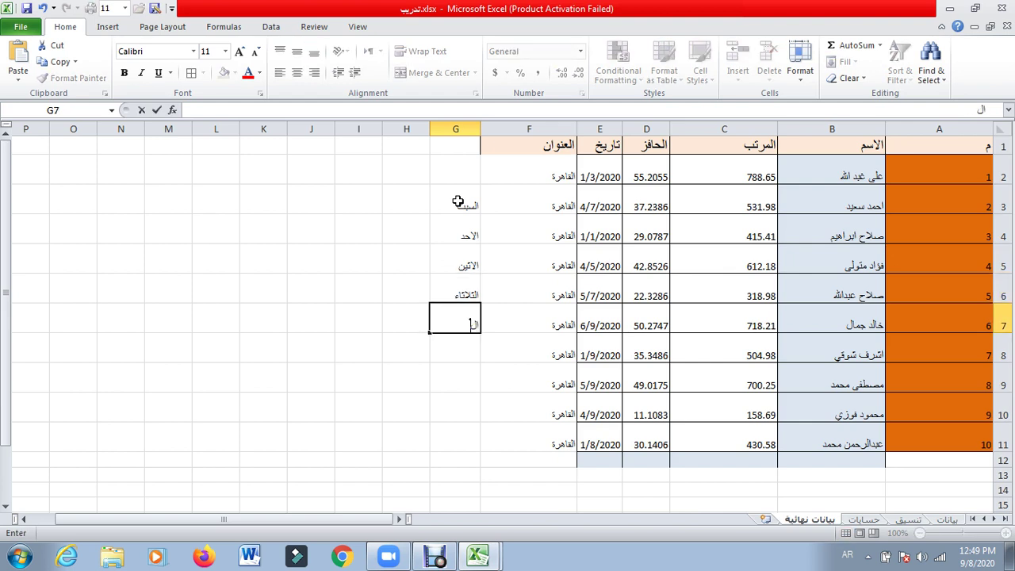
text(اربع)
text(اء)
key(Return)
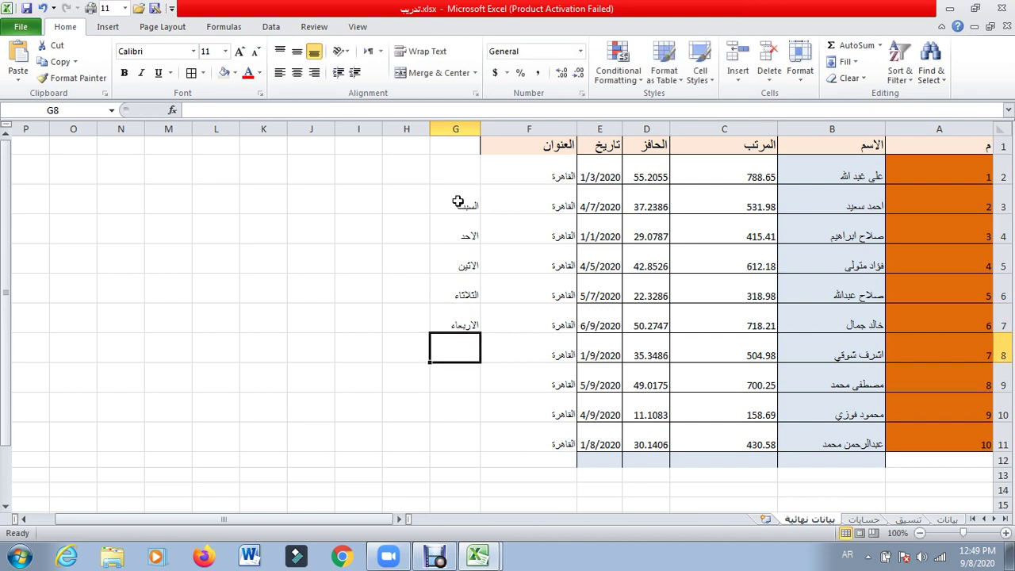
text(الجم)
text(ي)
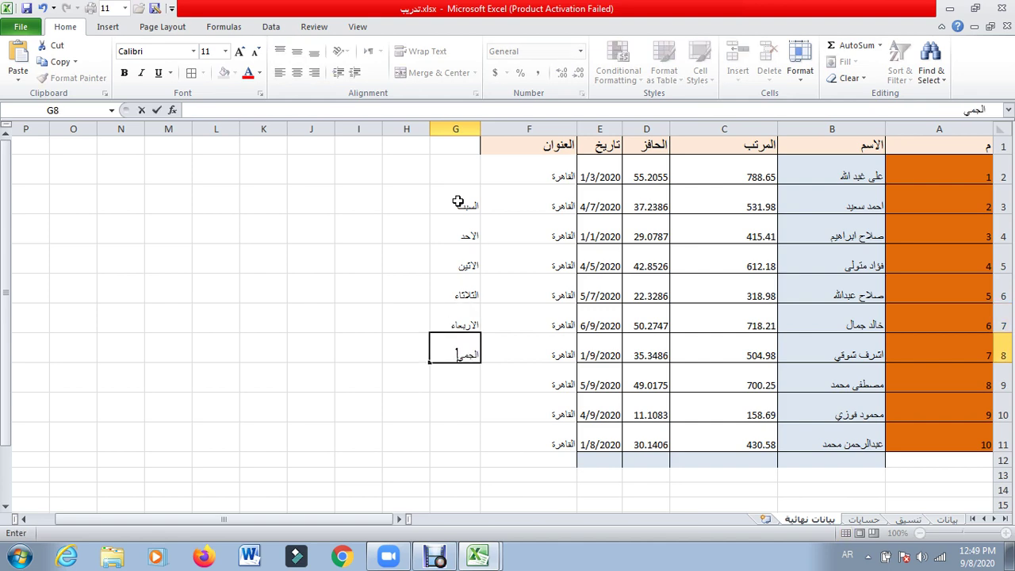
text(س)
key(Return)
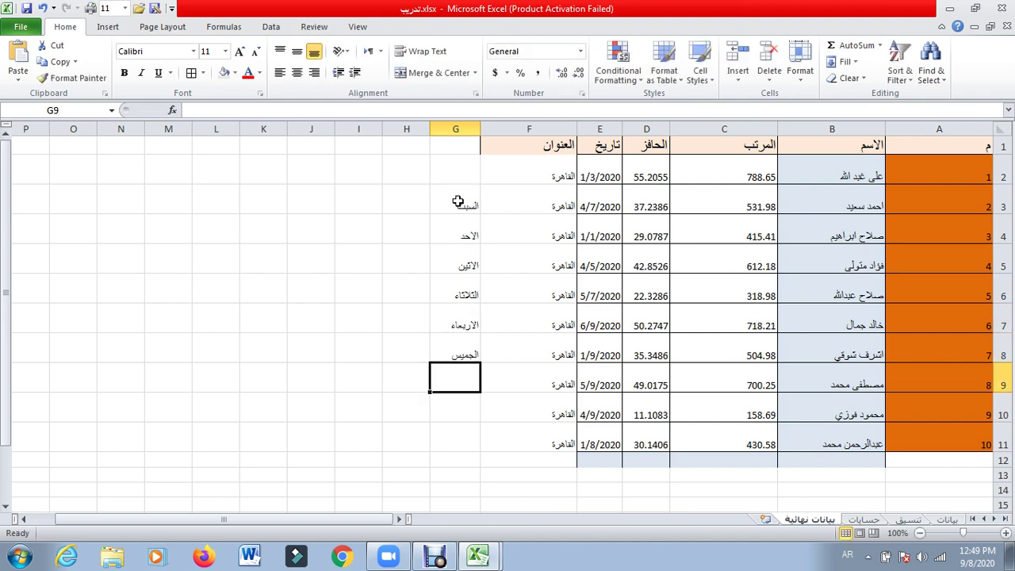
text(الجمعة)
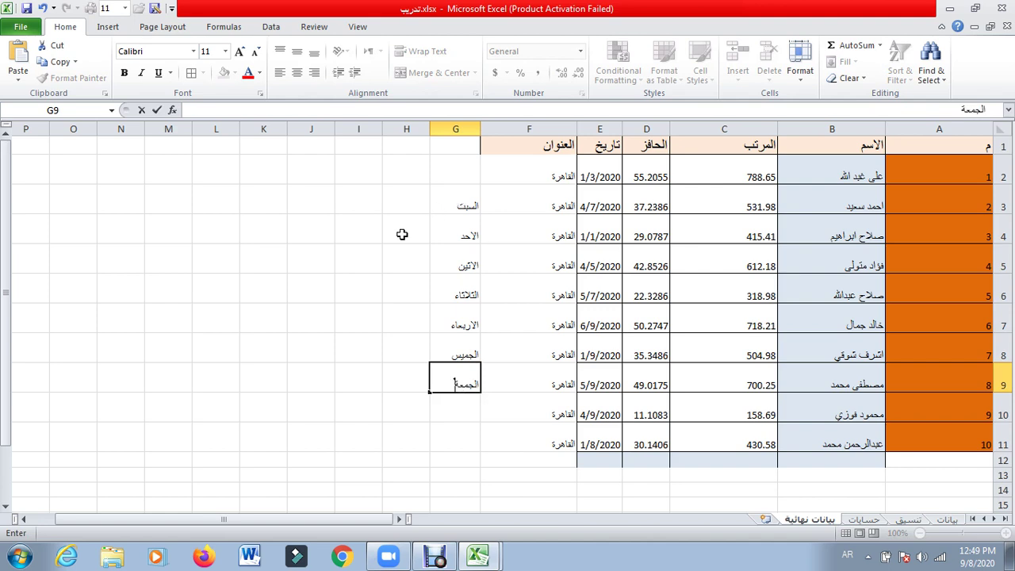
Step: Finish the Friday entry and select the seven Arabic weekday names in G3:G9
click(403, 231)
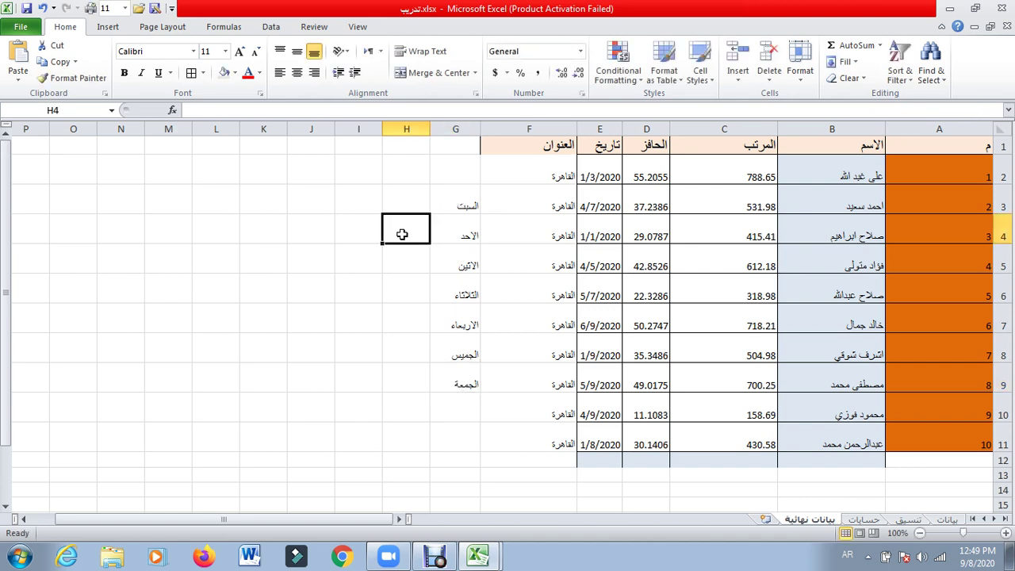
drag(452, 208, 458, 370)
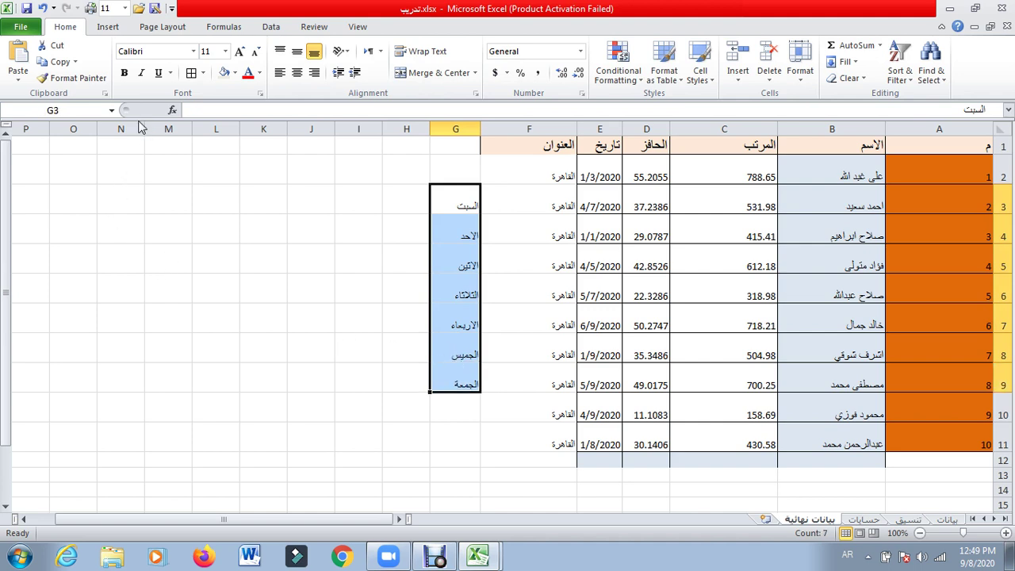
key(alt+shift)
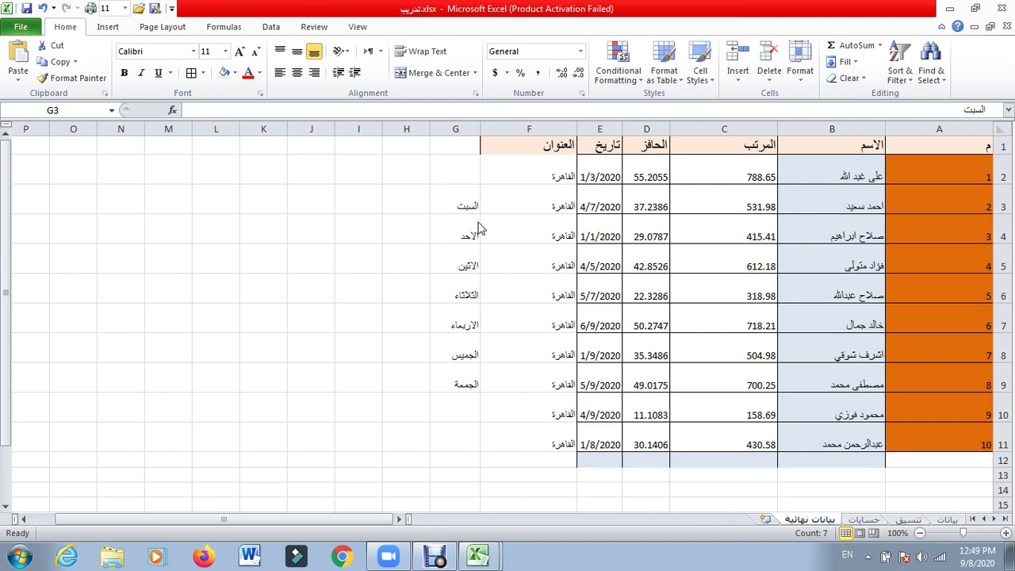
key(alt+shift)
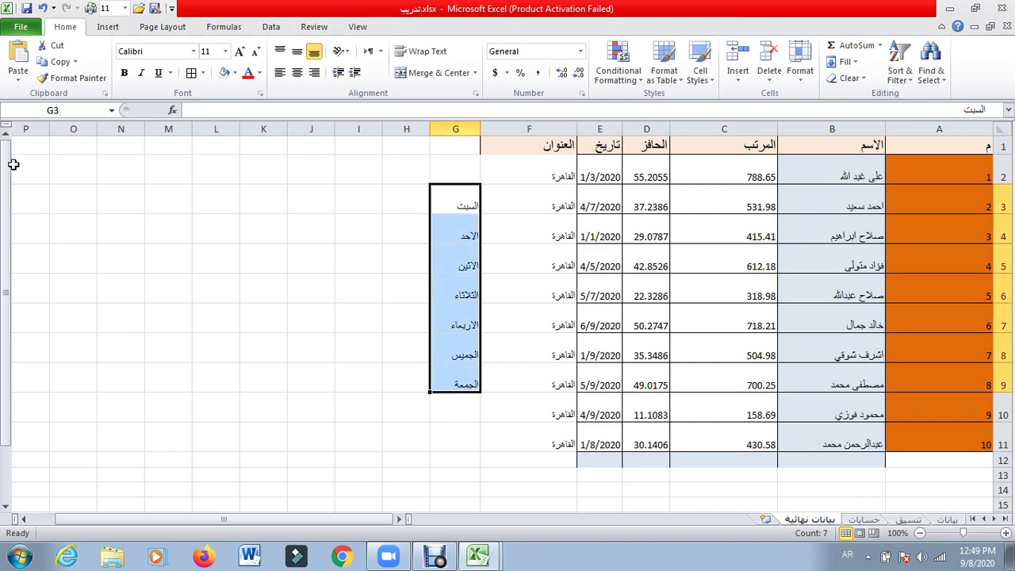
Step: Show Excel Options on the Advanced page, scrolled down to the General section
click(11, 30)
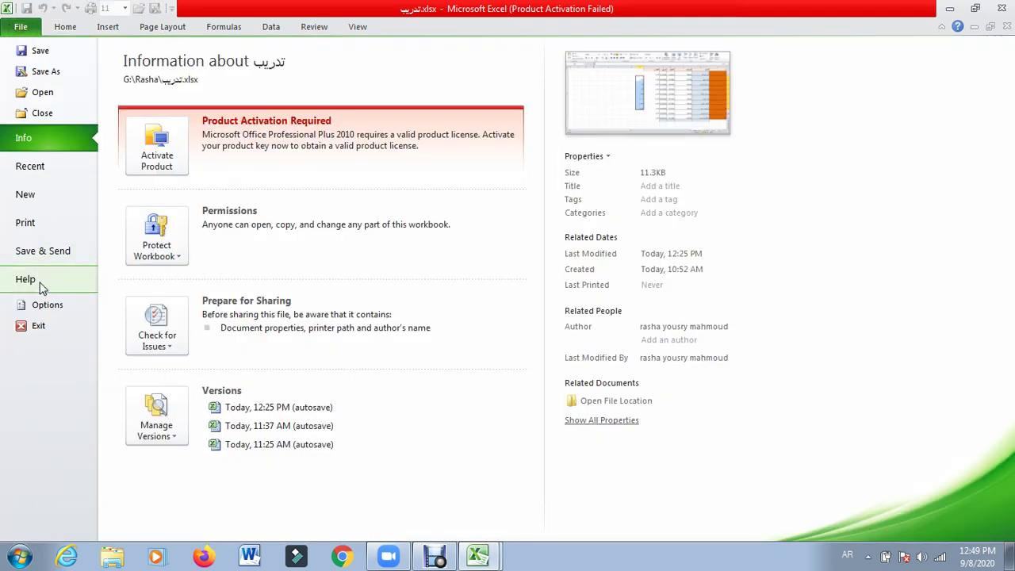
click(35, 306)
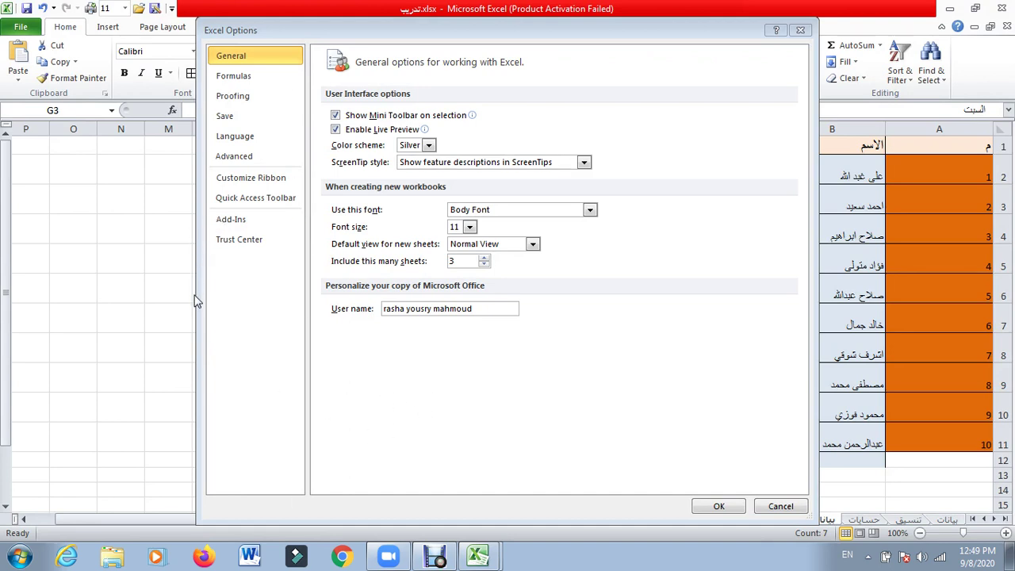
click(244, 164)
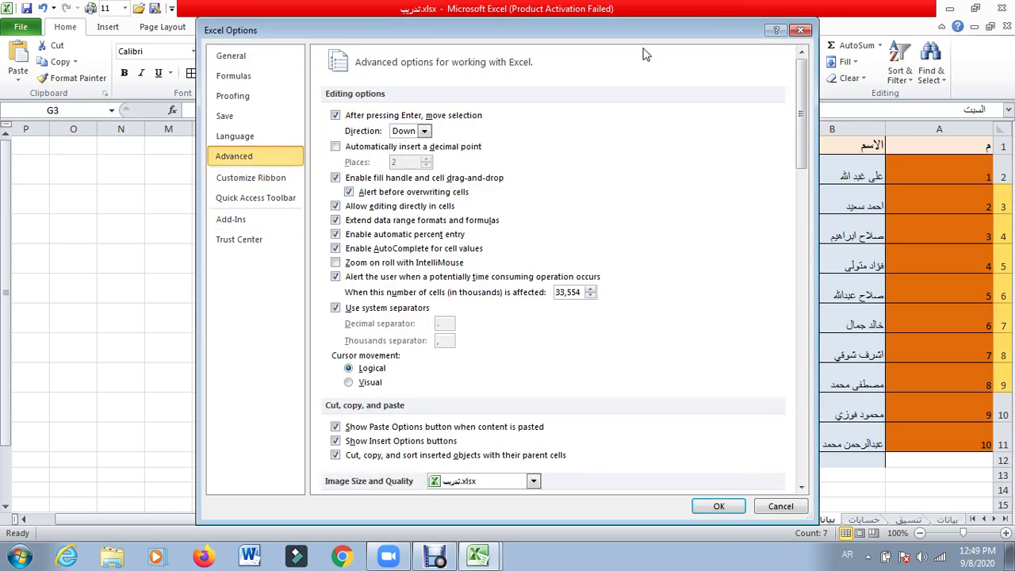
drag(635, 35, 742, 19)
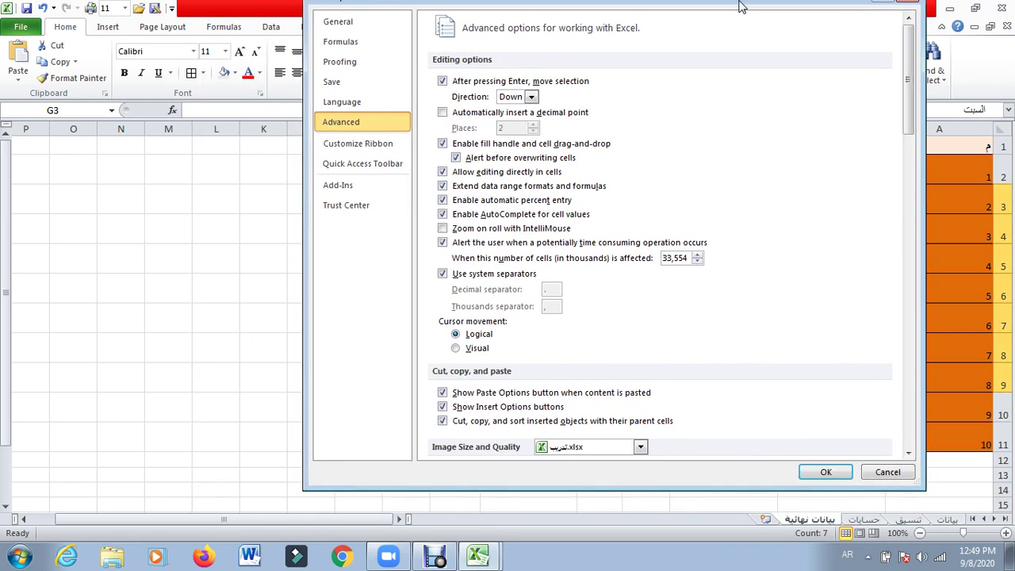
drag(916, 141, 965, 436)
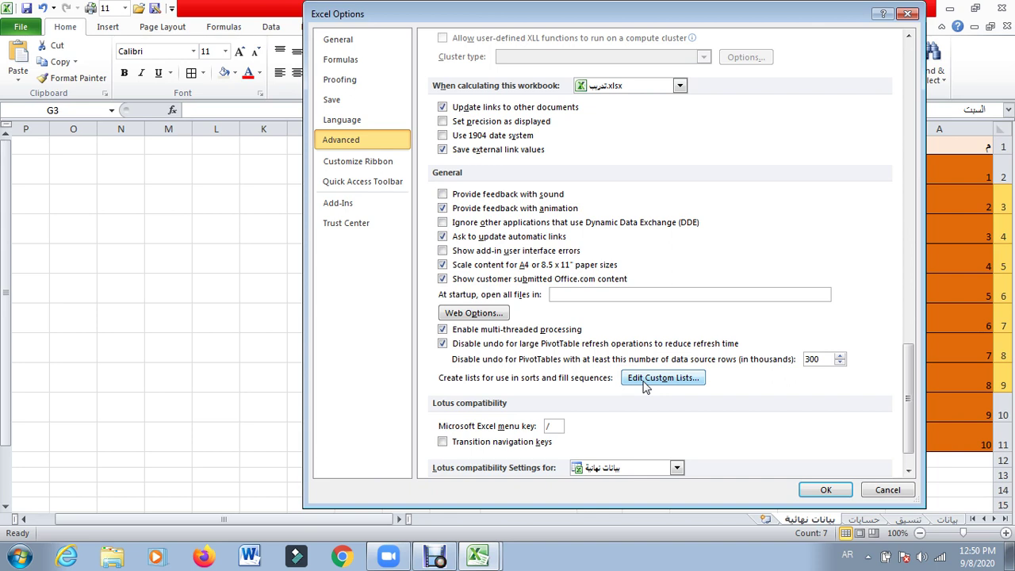
click(177, 310)
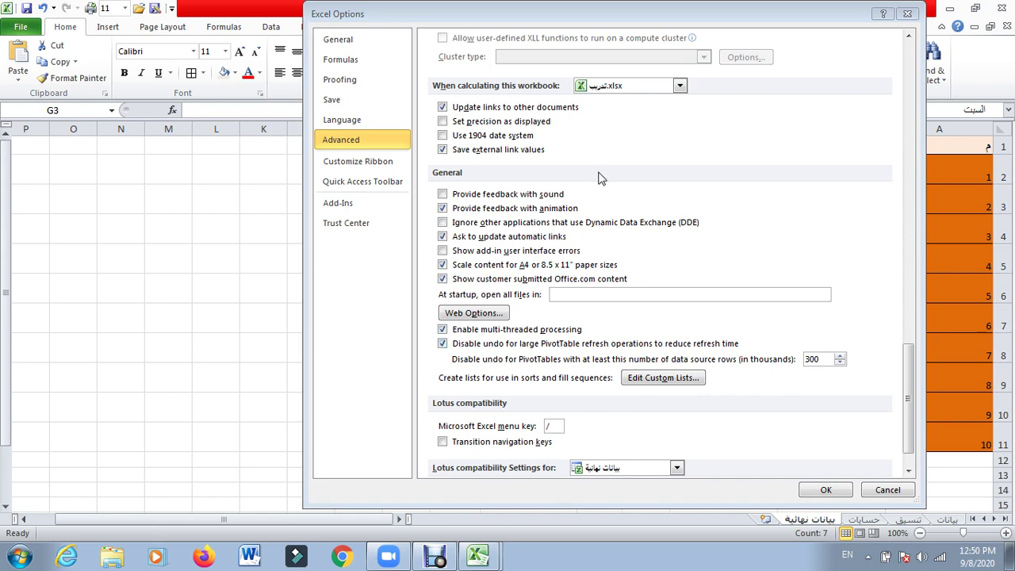
Step: Import $G$3:$G$9 in Edit Custom Lists as a new Arabic weekday list
click(654, 381)
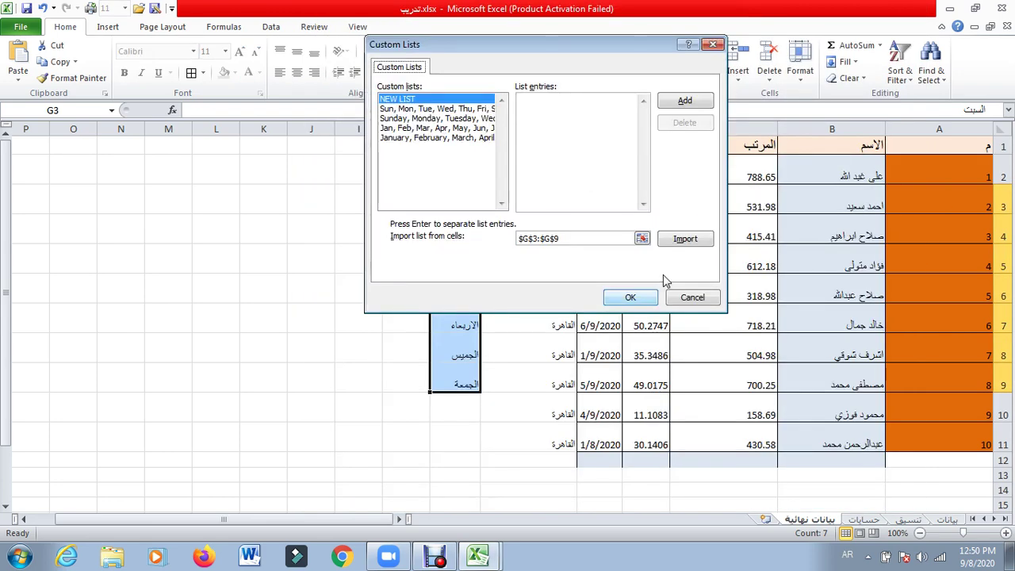
drag(595, 49, 751, 129)
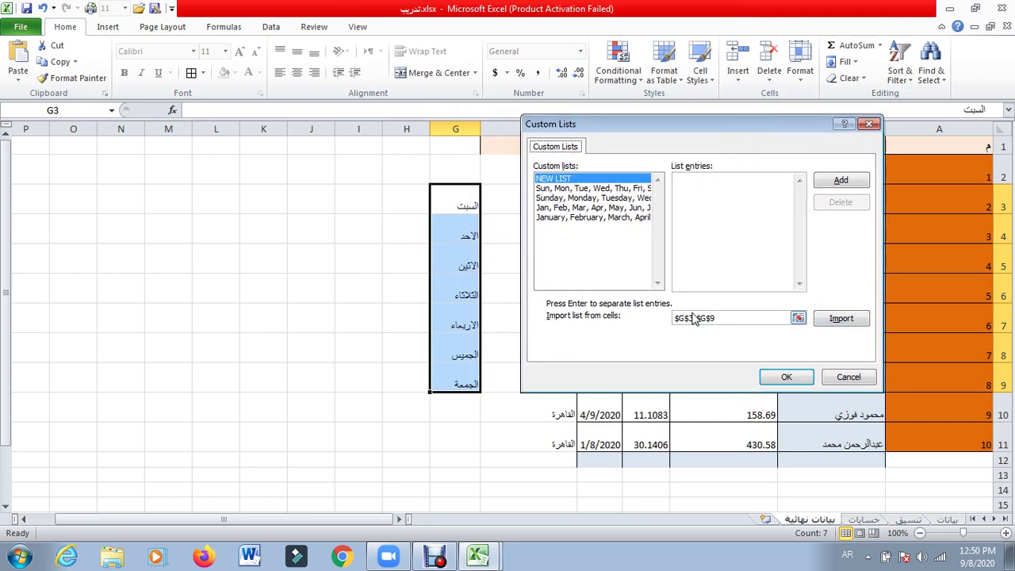
click(841, 321)
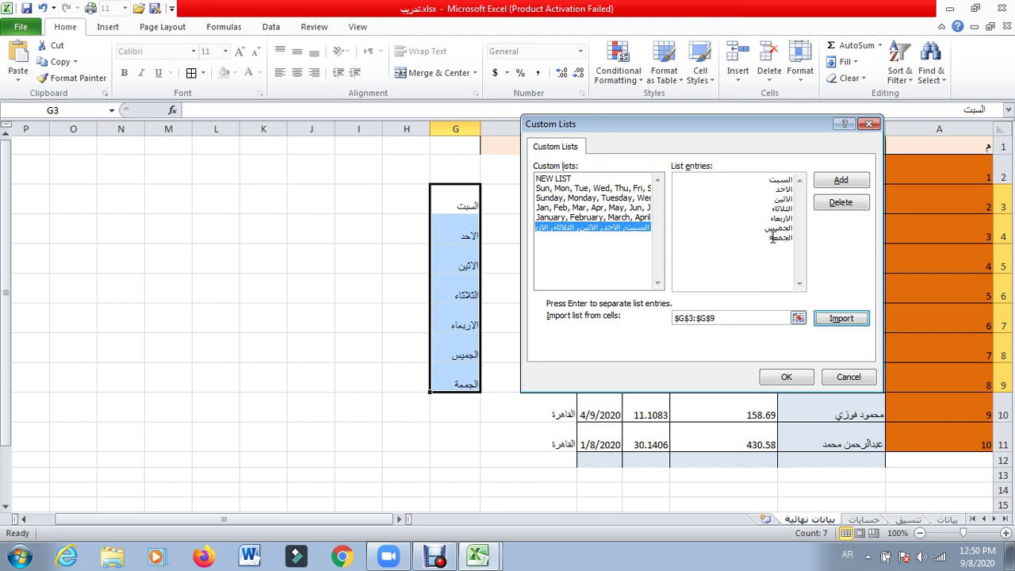
click(796, 380)
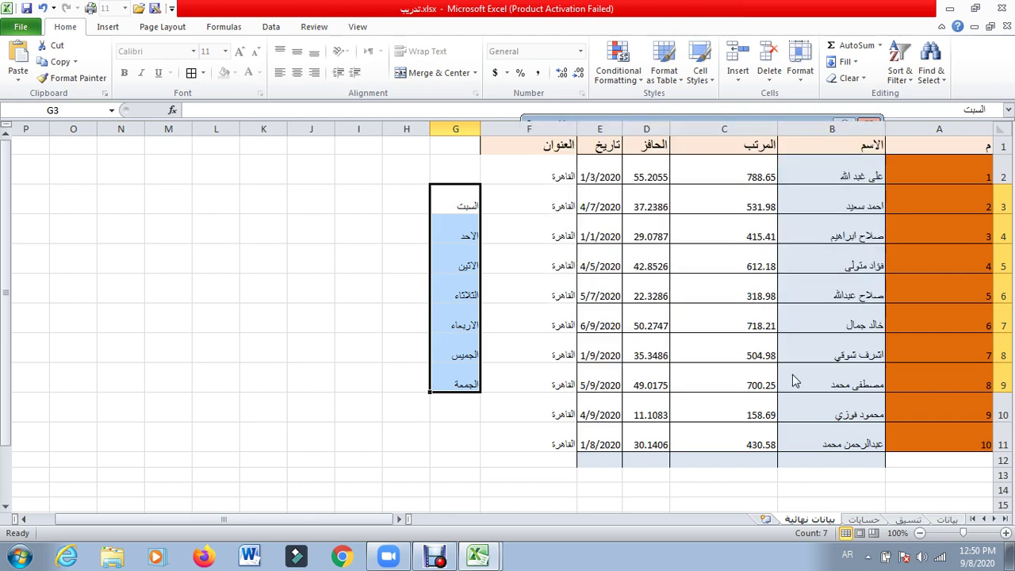
Step: Close Options, type السبت in G1, and AutoFill the weekday series down to G22
click(826, 489)
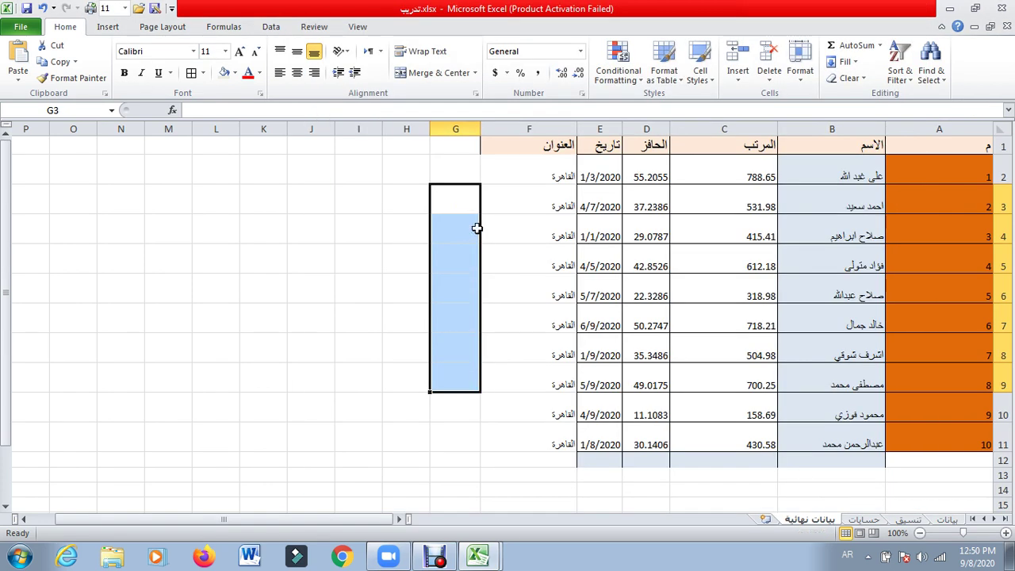
click(389, 200)
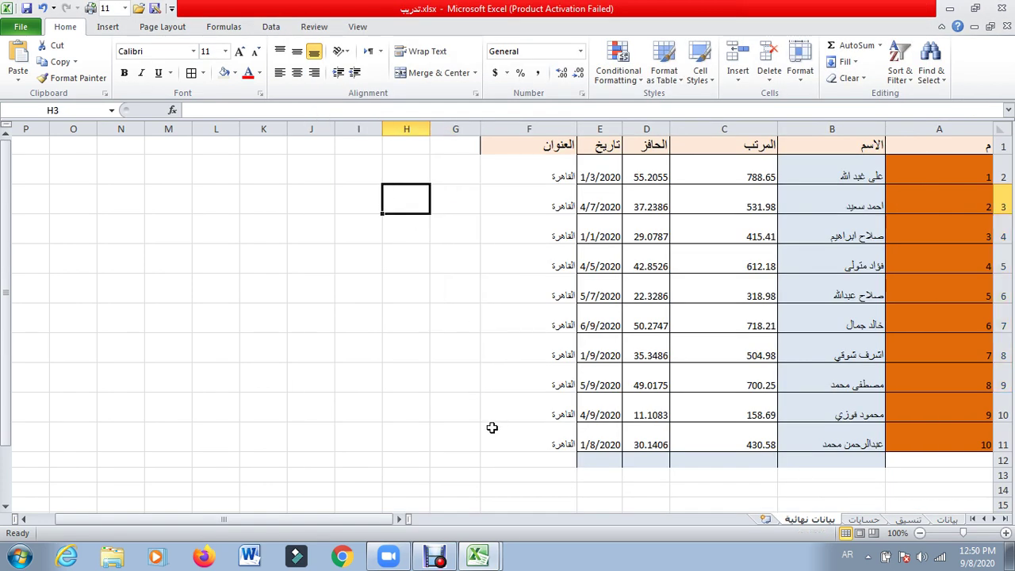
click(465, 149)
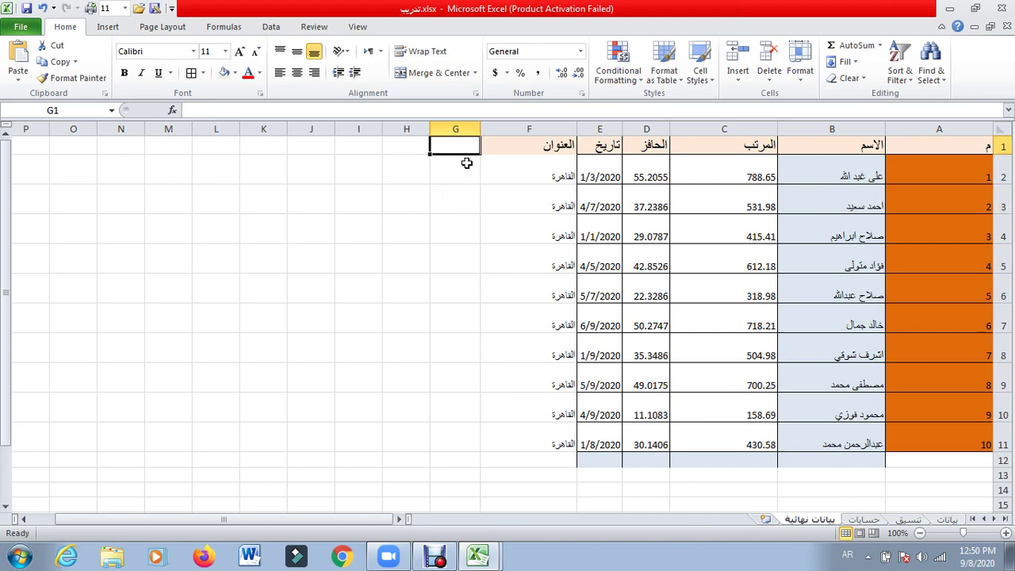
text(السب)
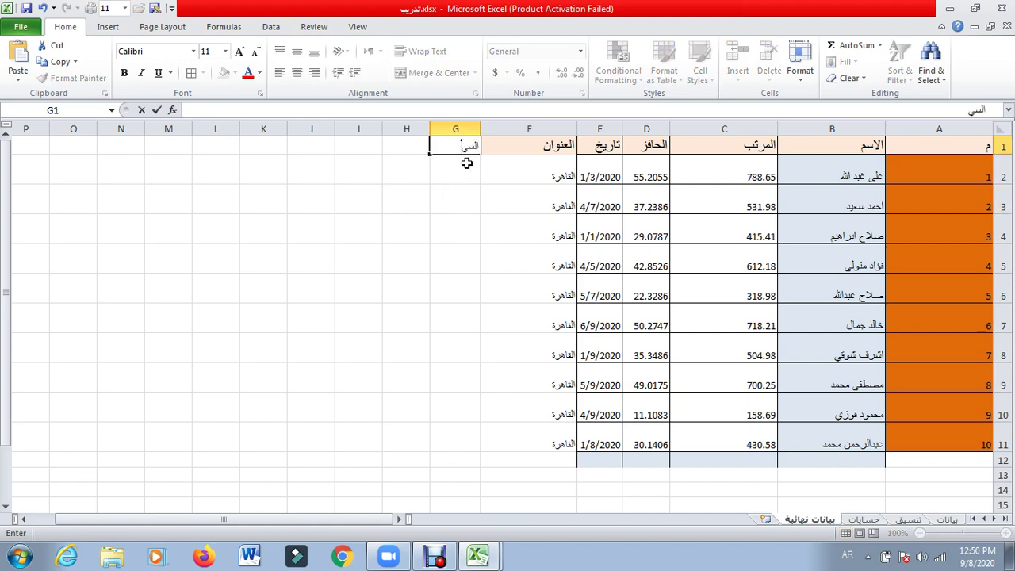
text(ت)
drag(430, 155, 424, 517)
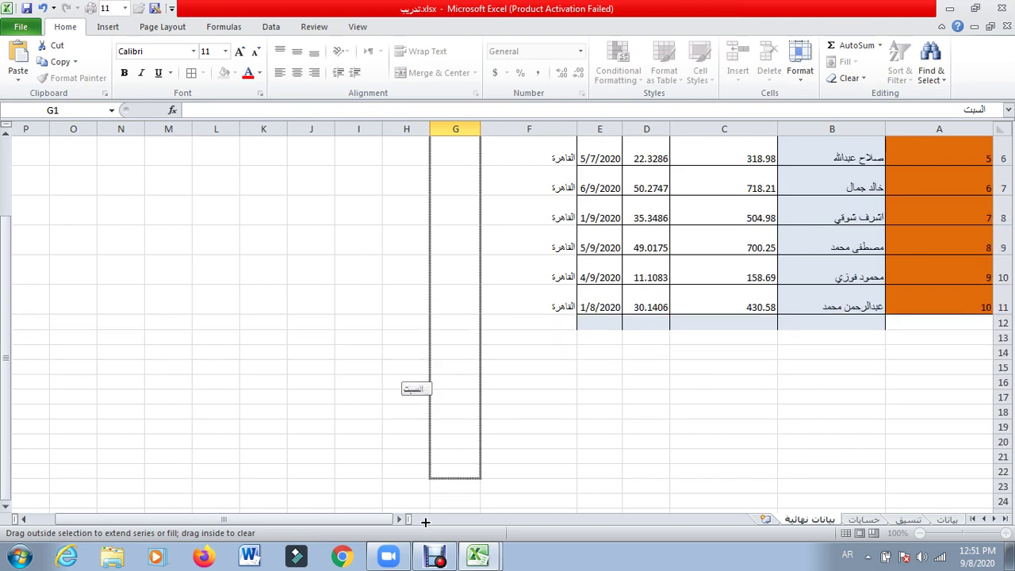
drag(424, 517, 427, 521)
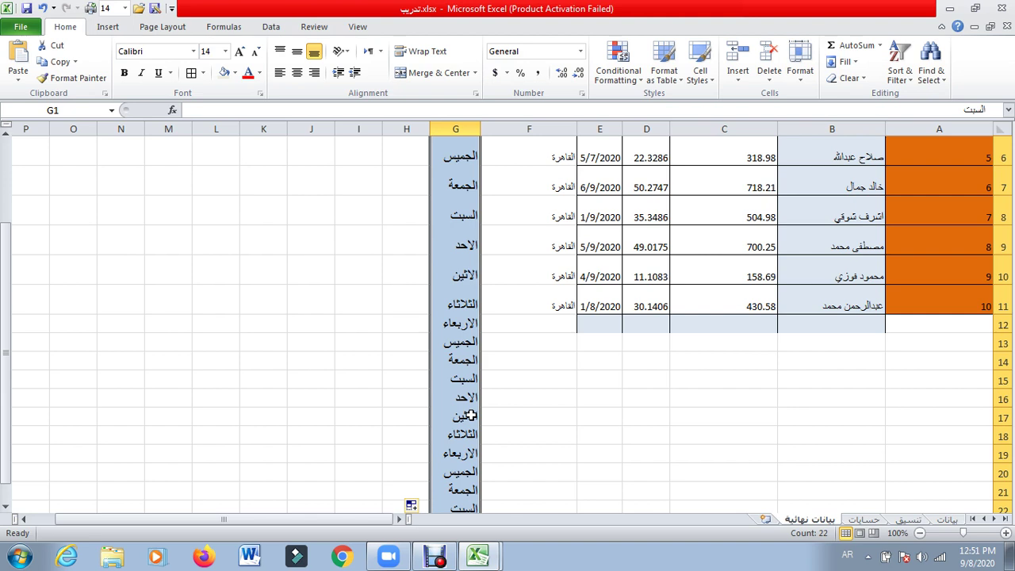
click(597, 433)
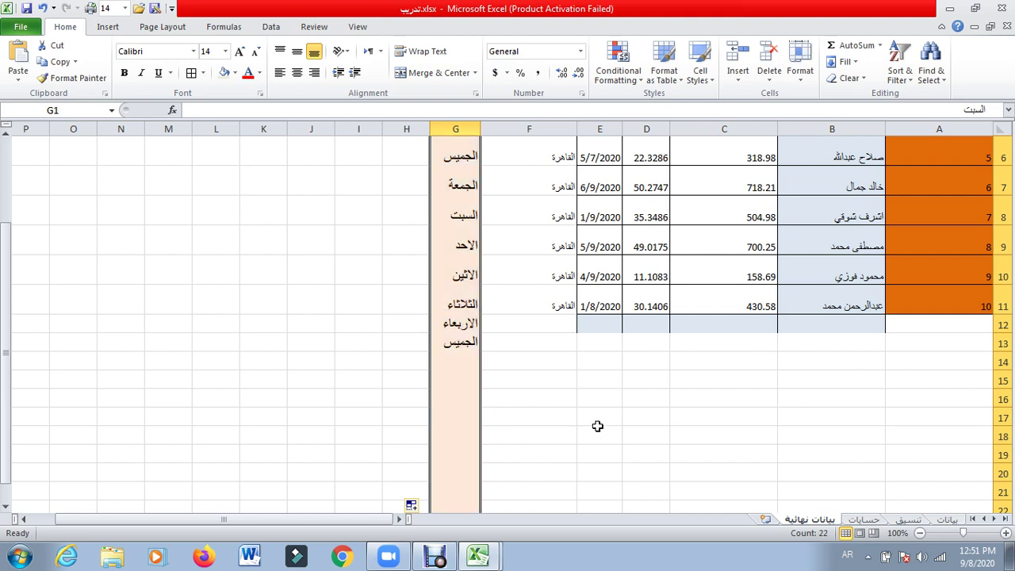
click(539, 371)
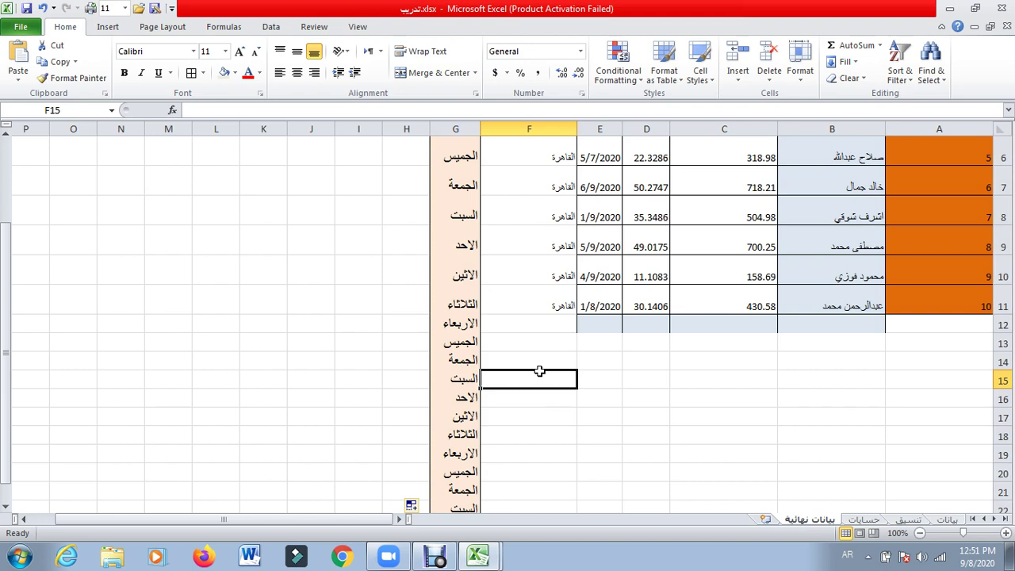
text(0)
key(Return)
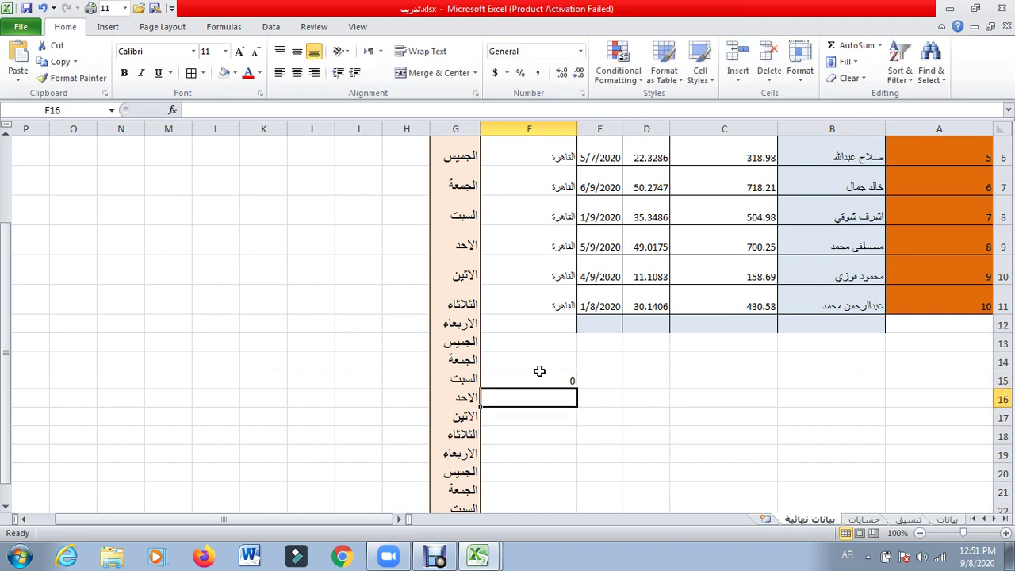
text(10)
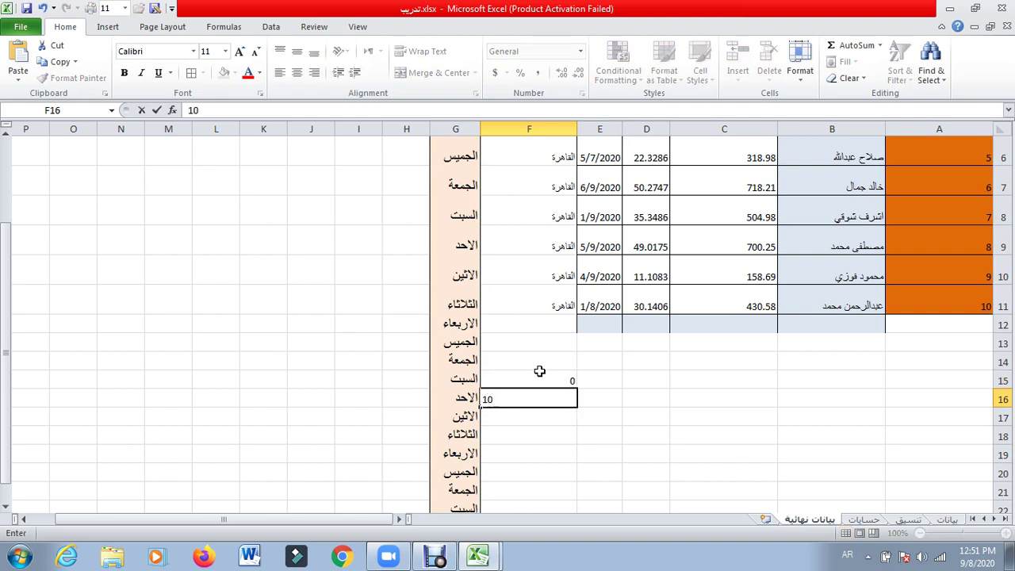
key(Return)
key(Up)
key(Up)
key(Up)
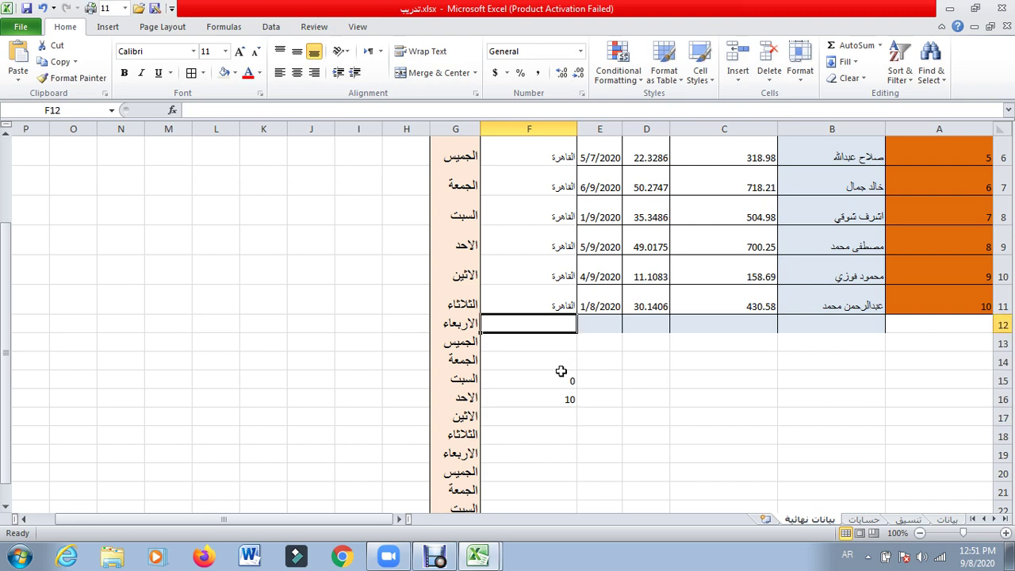
click(555, 386)
mouse_move(555, 387)
mouse_down()
mouse_move(476, 405)
mouse_move(528, 542)
mouse_move(528, 488)
mouse_up()
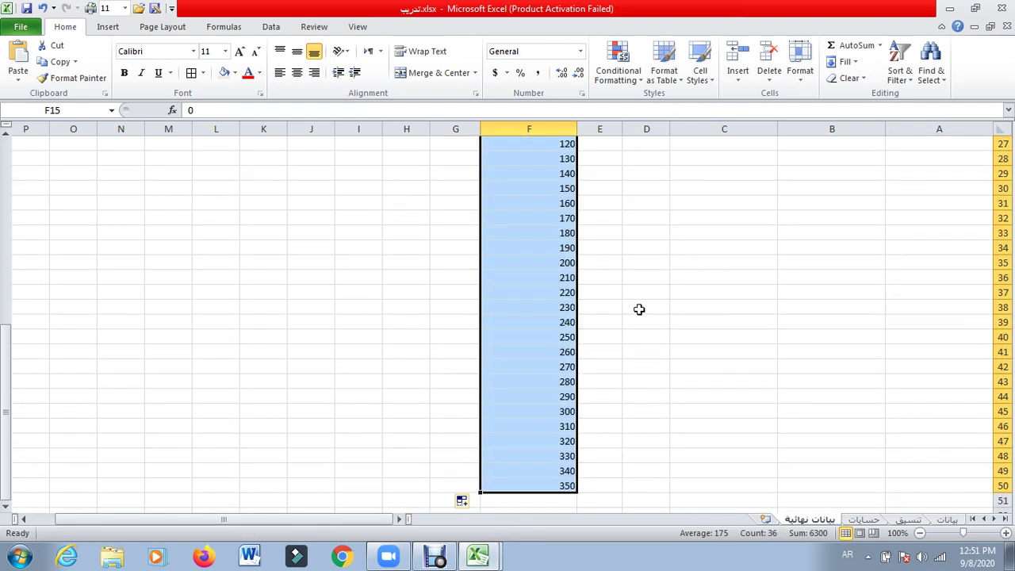
drag(4, 337, 4, 292)
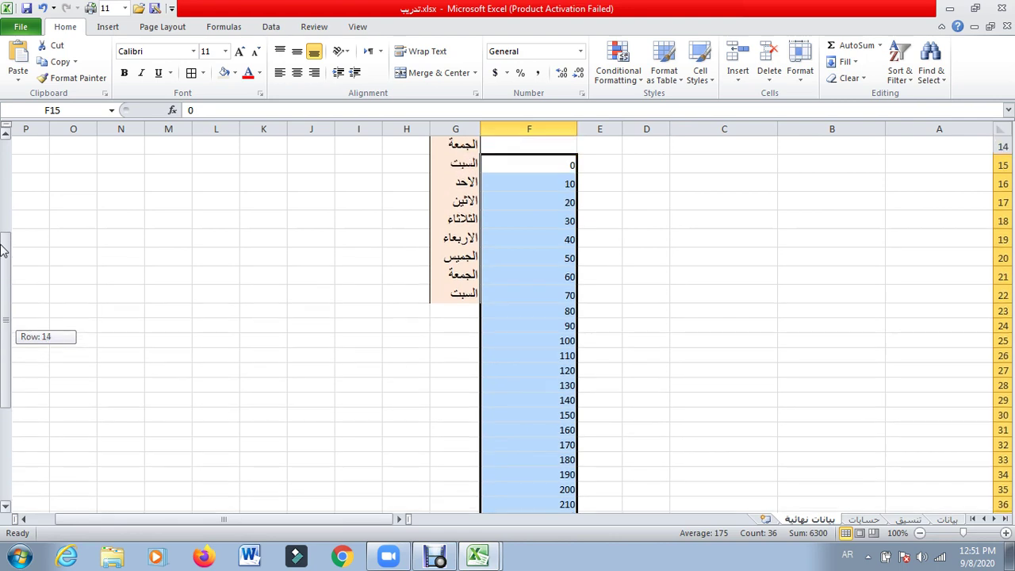
drag(4, 291, 4, 244)
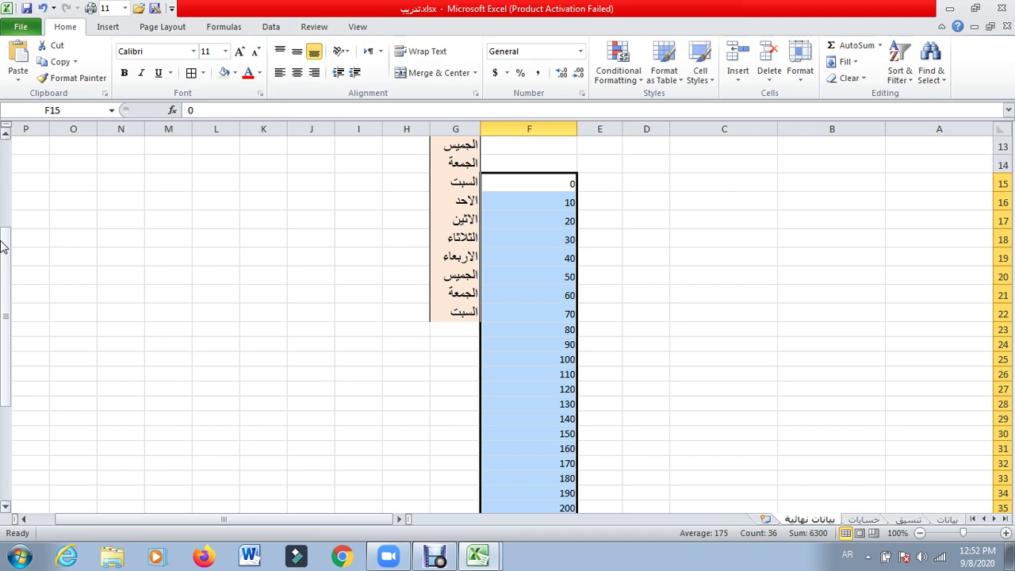
key(Delete)
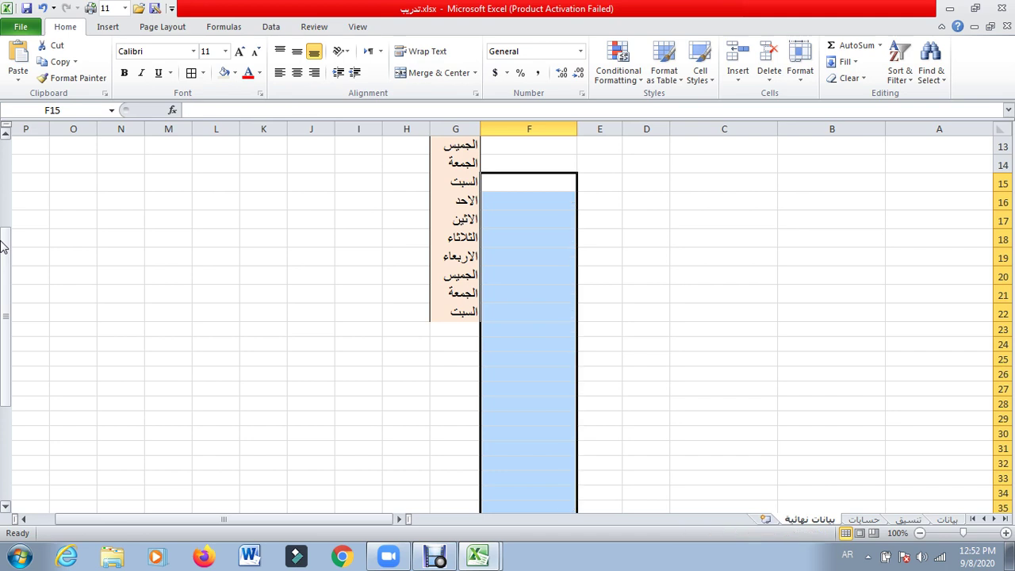
click(390, 389)
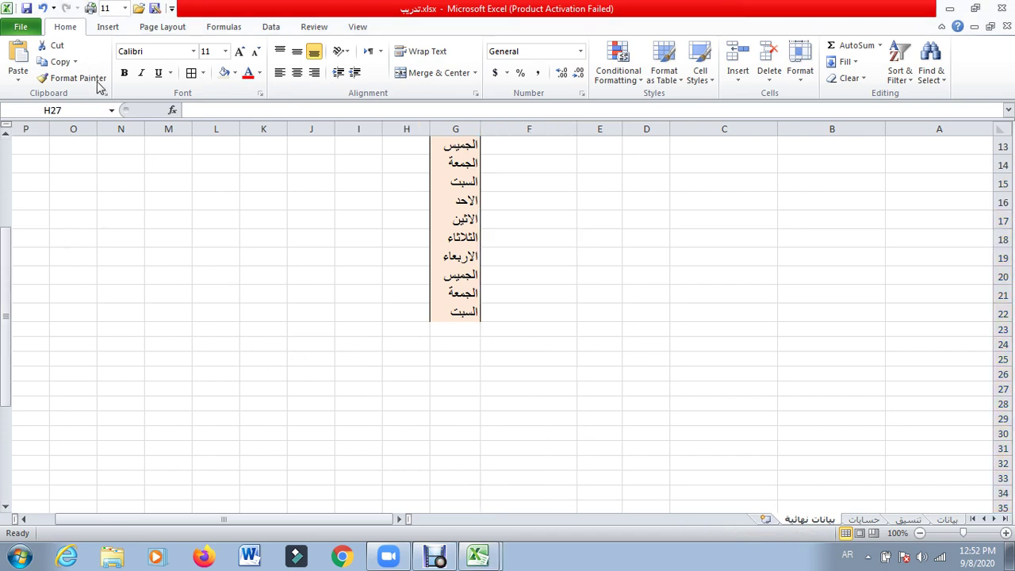
drag(5, 294, 4, 172)
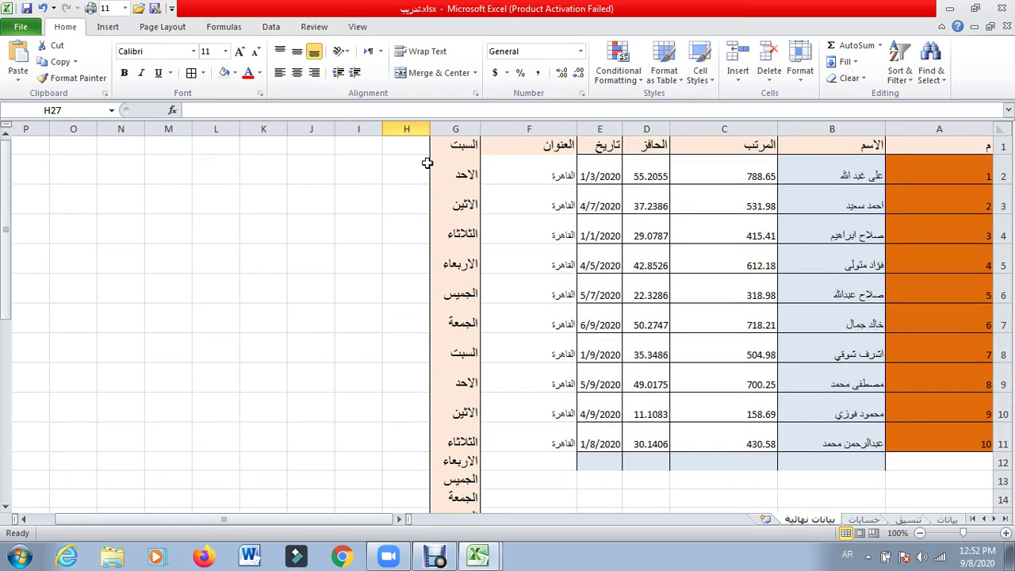
Step: Select G1:G22 and use Clear All to remove the weekday series and its formatting
click(461, 150)
drag(461, 147, 456, 518)
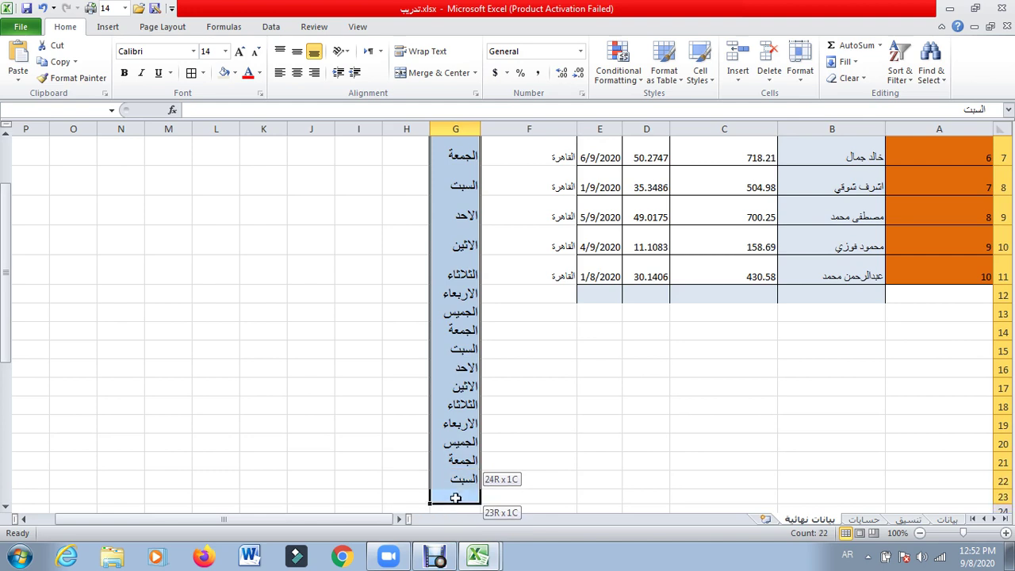
drag(456, 518, 463, 470)
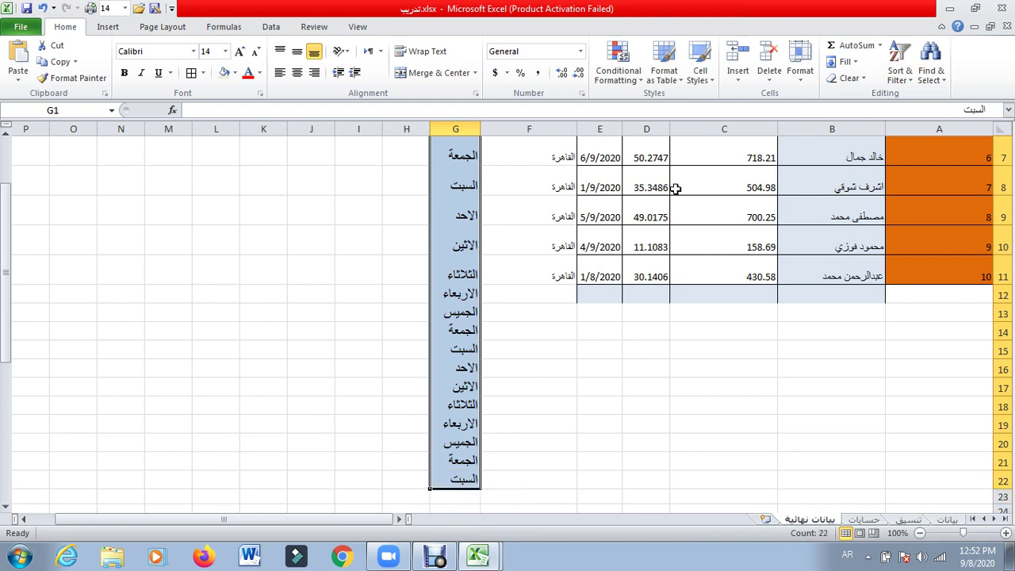
click(868, 79)
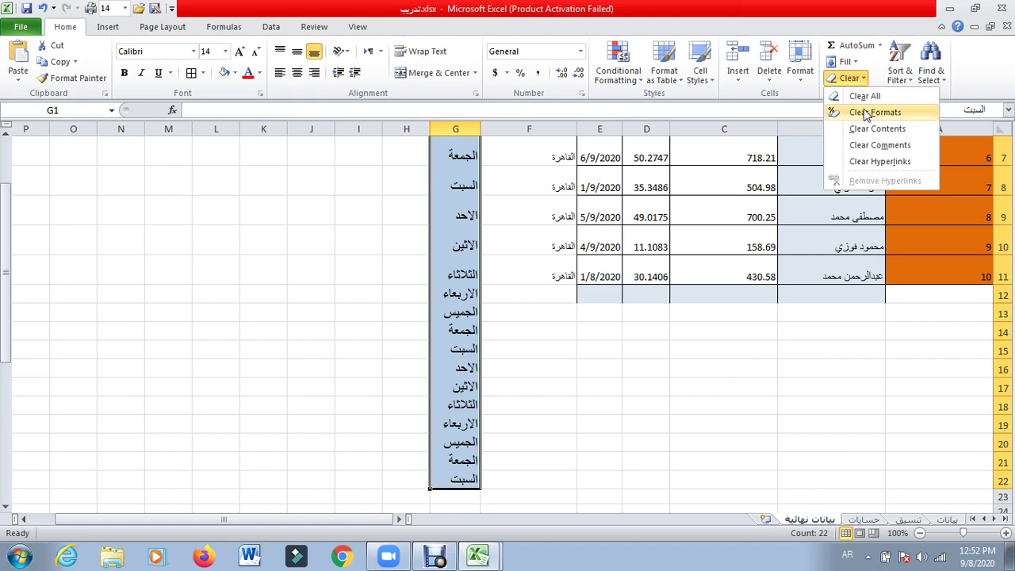
click(865, 97)
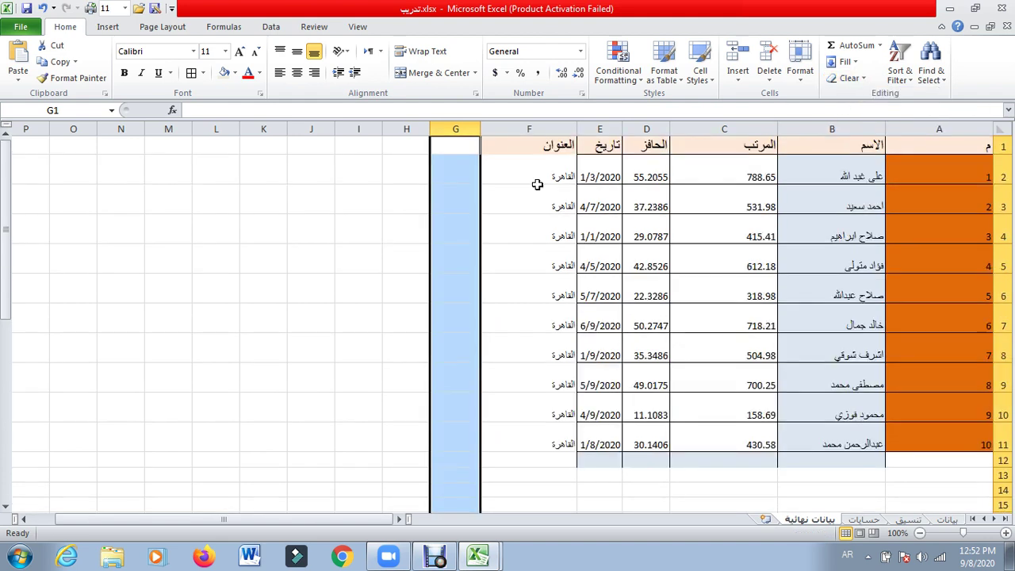
click(341, 211)
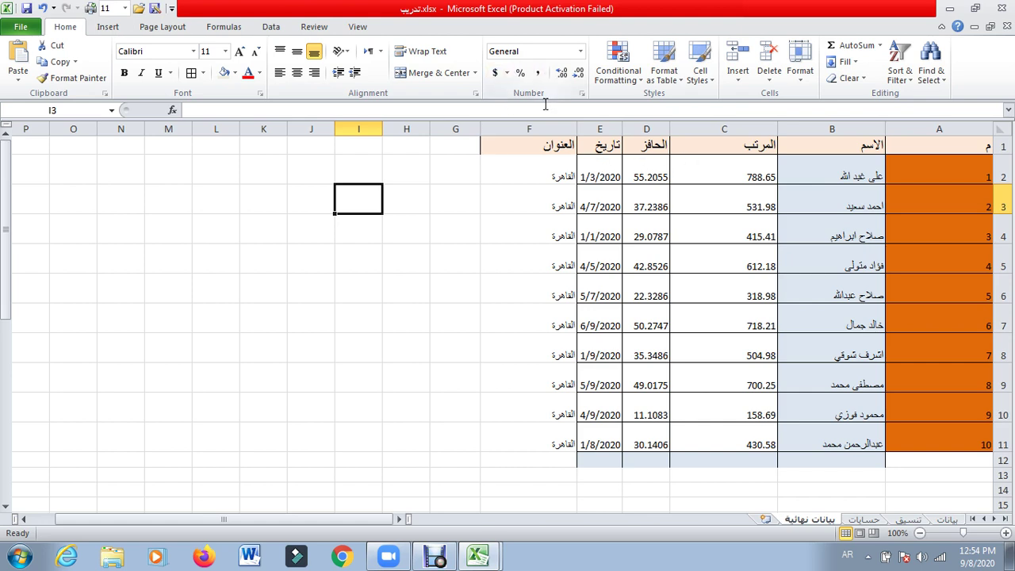
Step: Select the salaries in C2:C11 and show the Accounting Number Format currency choices
drag(748, 166, 746, 382)
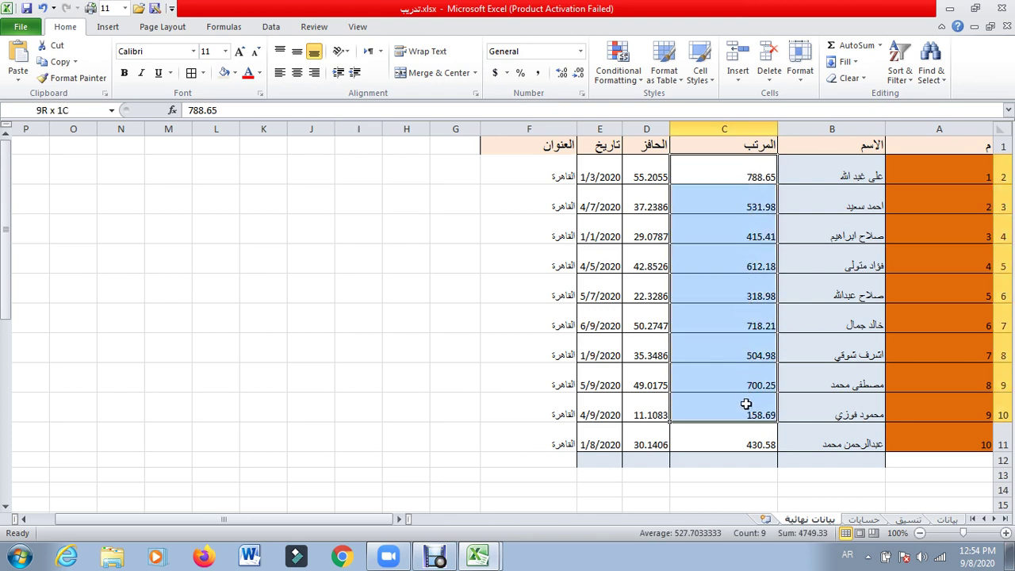
drag(746, 382, 746, 427)
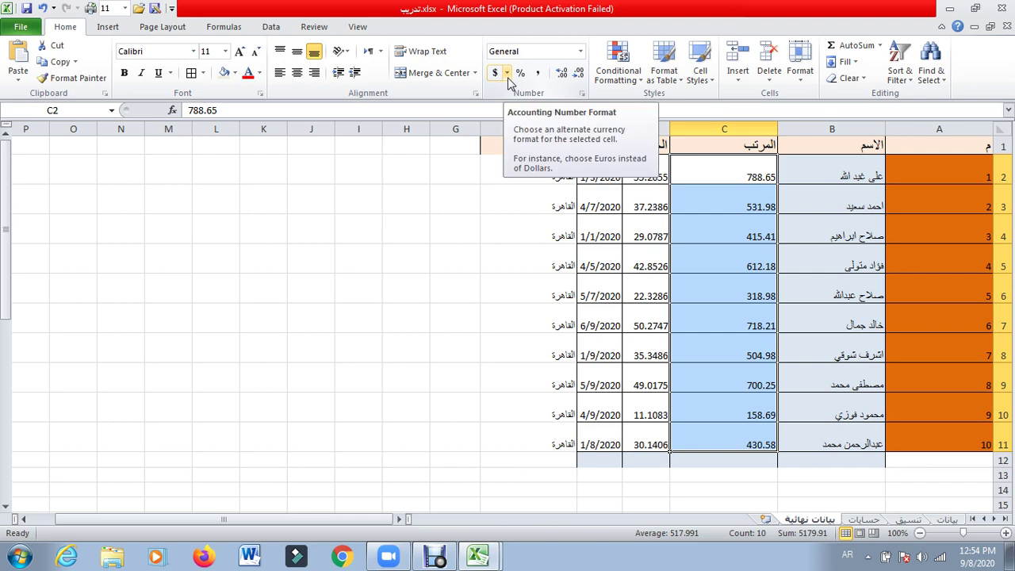
click(507, 73)
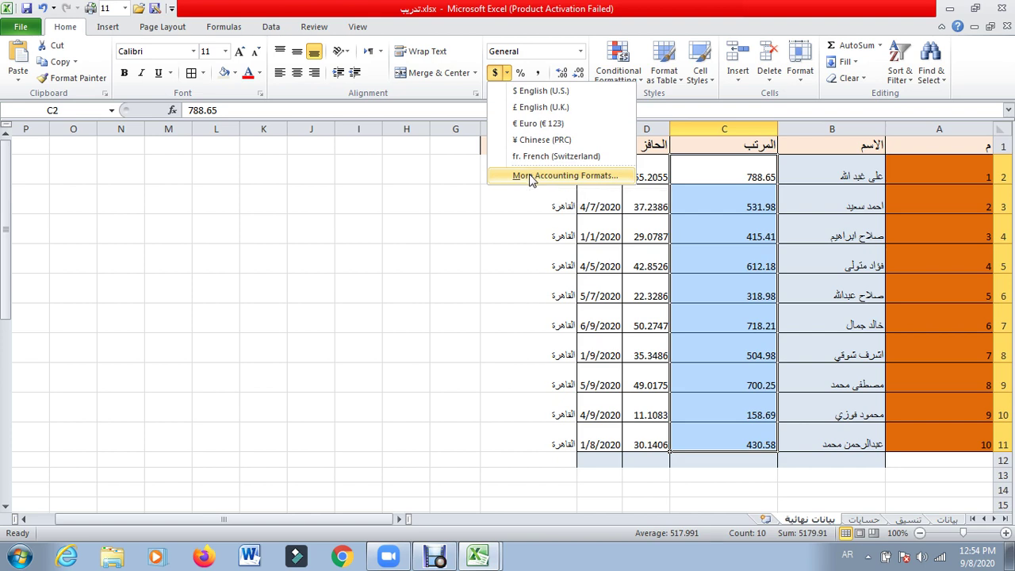
Step: Open the full Accounting format settings and scroll through the currency Symbol list
click(532, 176)
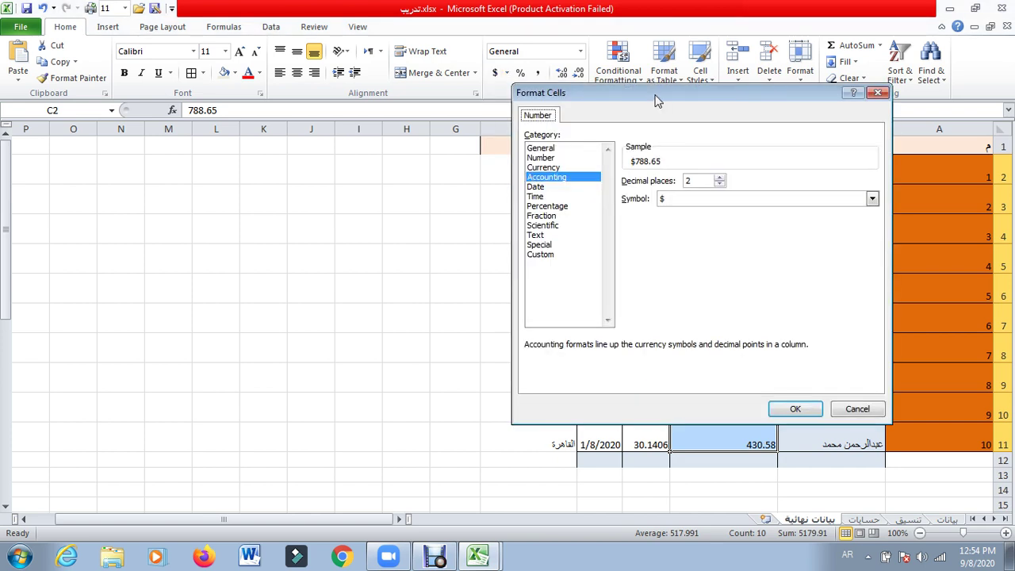
drag(658, 95, 516, 86)
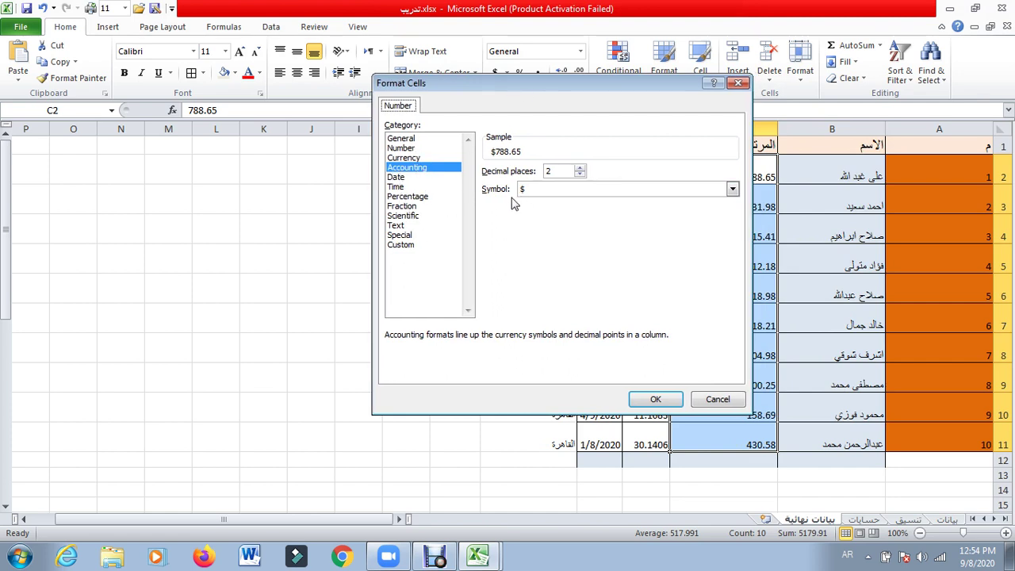
click(733, 190)
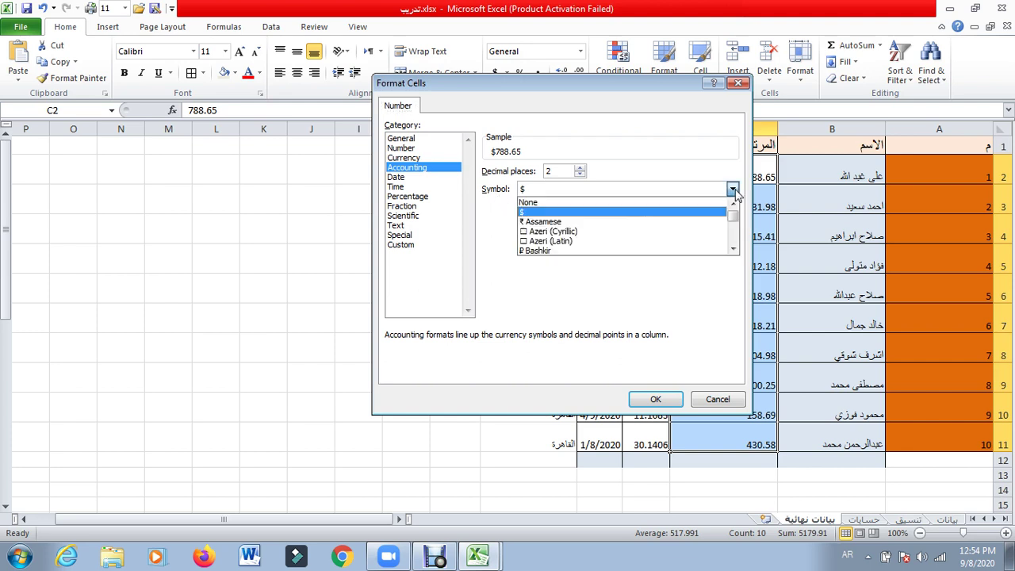
mouse_move(732, 216)
mouse_down()
mouse_move(735, 229)
mouse_move(734, 212)
mouse_up()
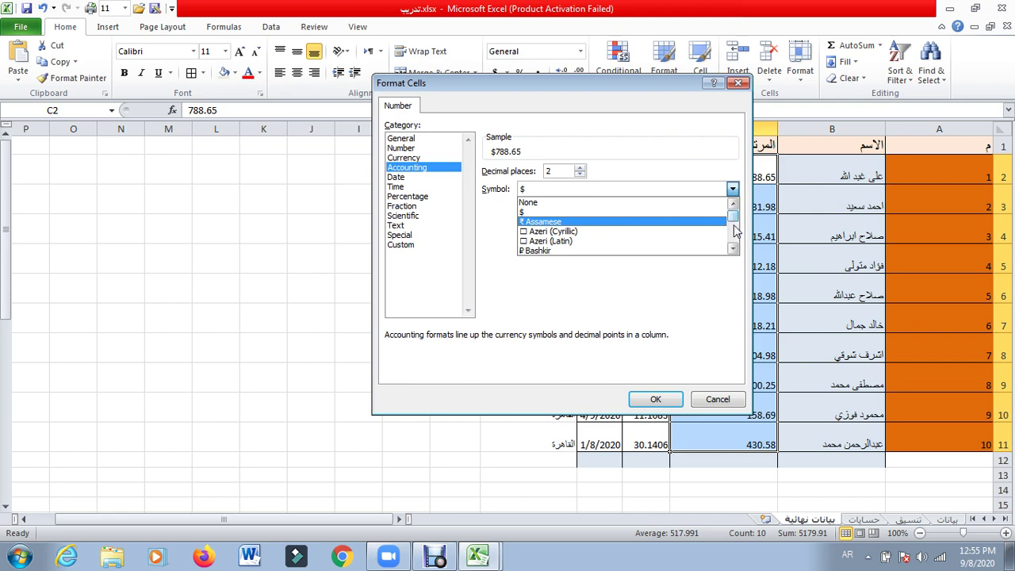
click(733, 251)
click(733, 250)
click(733, 251)
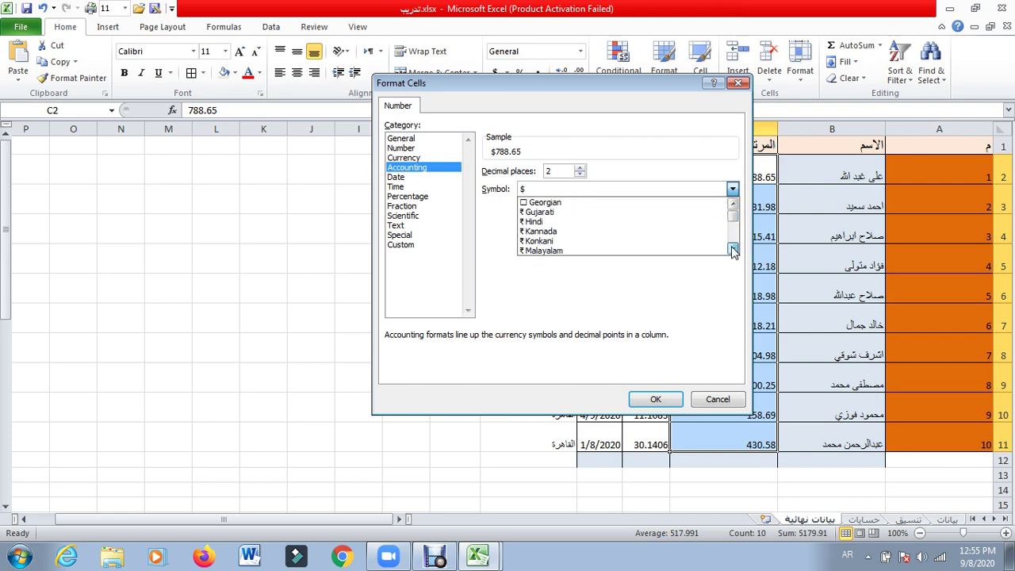
click(733, 251)
click(733, 251)
click(733, 250)
click(733, 250)
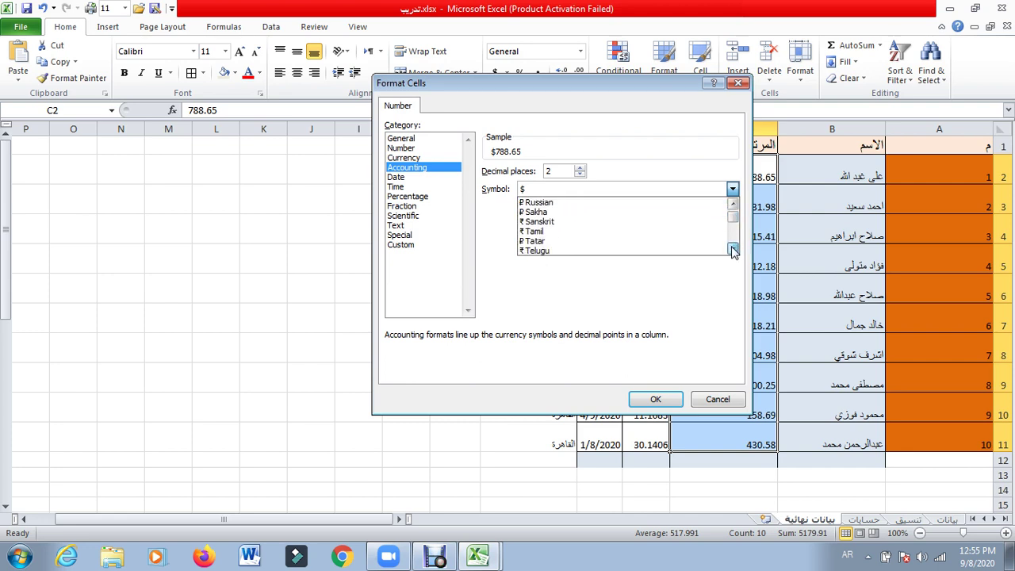
click(733, 251)
click(733, 251)
click(733, 250)
click(733, 250)
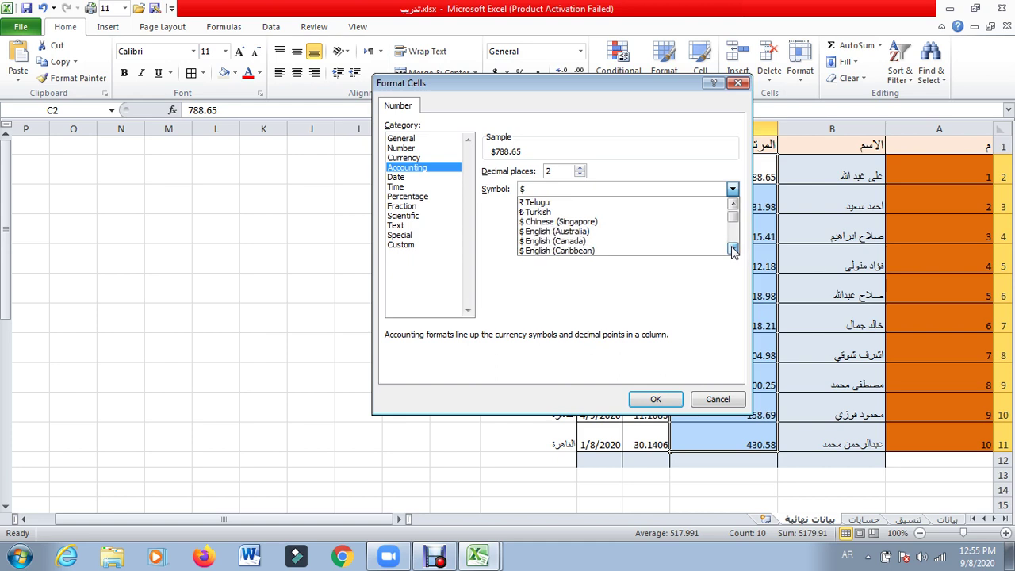
click(734, 251)
click(733, 250)
click(733, 251)
click(733, 251)
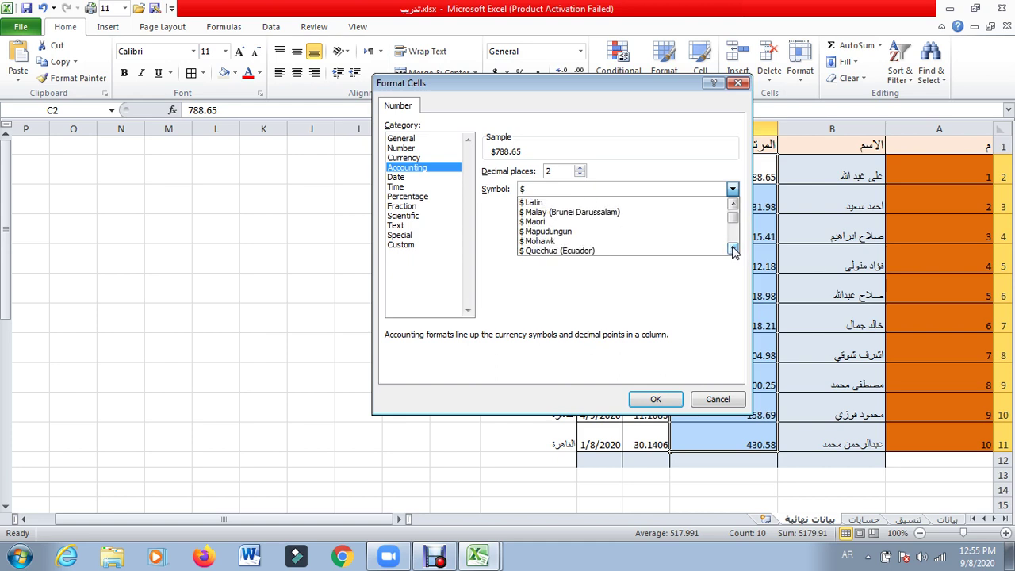
click(733, 251)
click(733, 251)
click(733, 250)
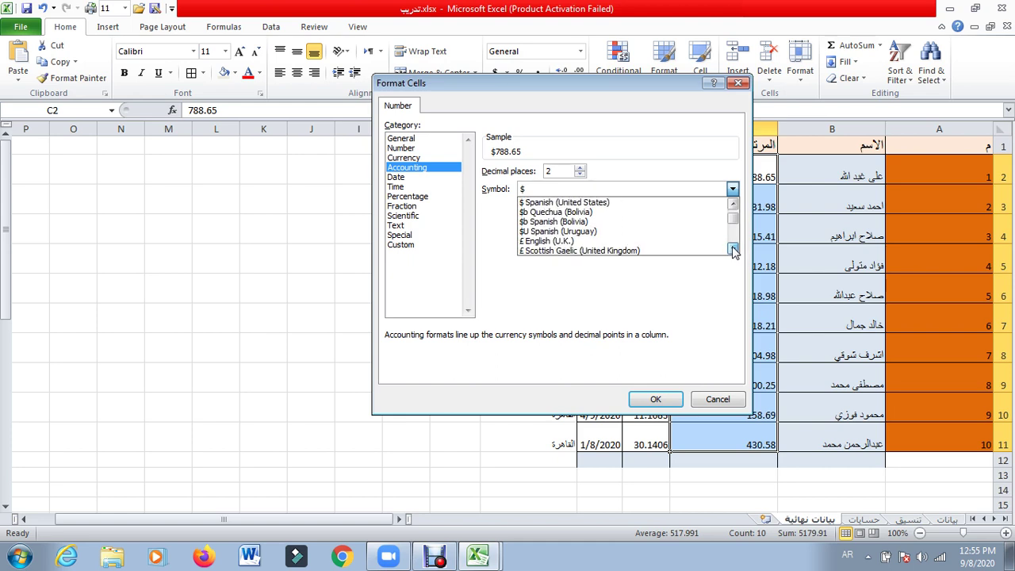
click(733, 250)
click(733, 251)
click(733, 250)
click(733, 251)
click(733, 251)
click(733, 251)
click(734, 251)
click(733, 250)
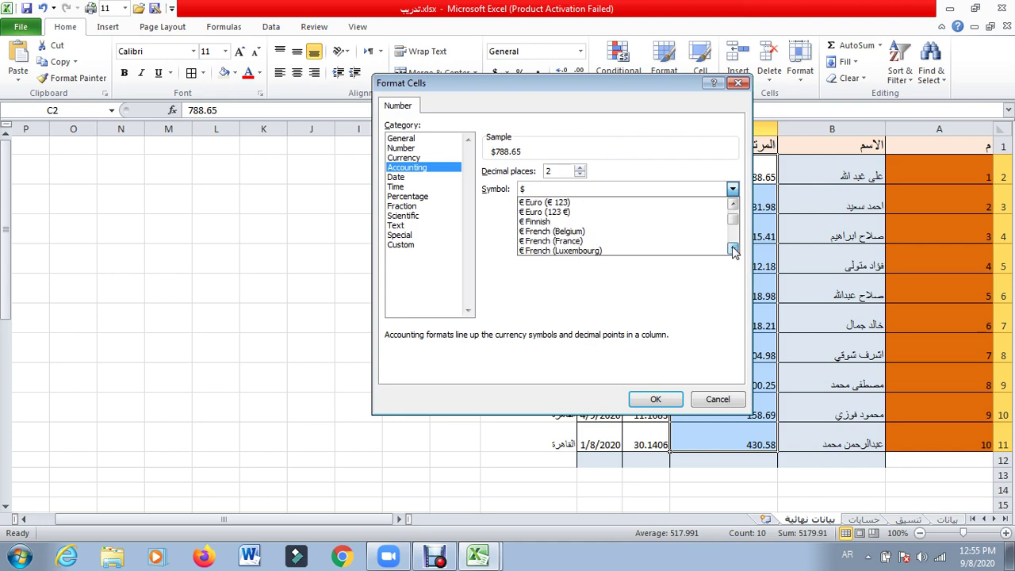
click(733, 251)
click(733, 250)
click(733, 251)
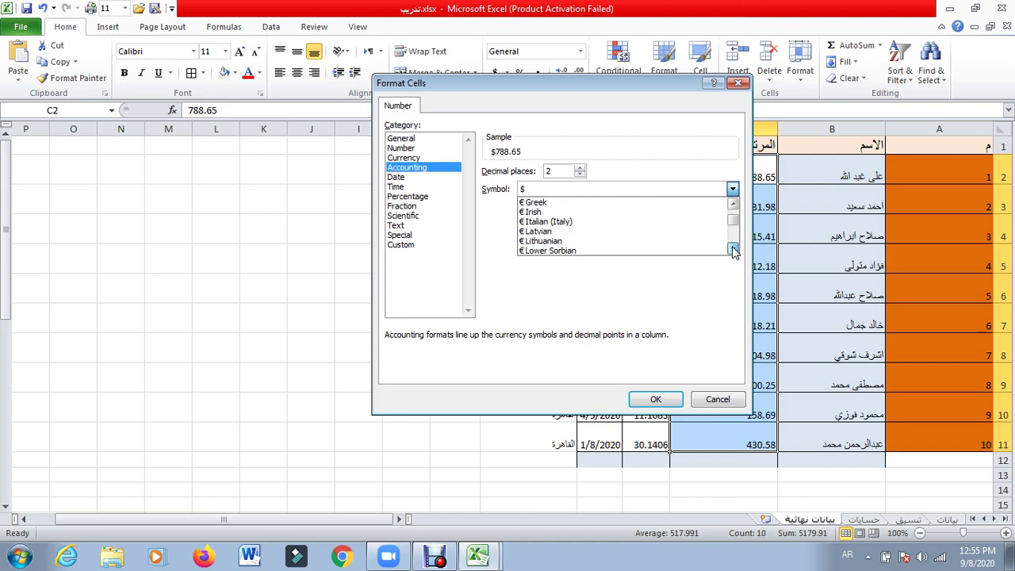
click(733, 251)
click(733, 251)
click(733, 251)
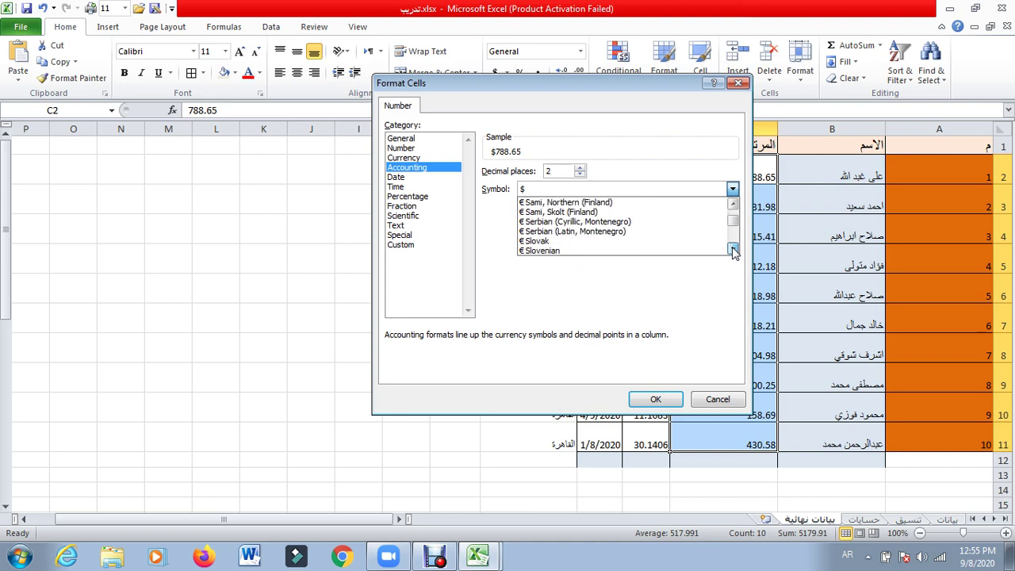
click(733, 250)
click(733, 251)
click(733, 251)
click(733, 251)
click(733, 251)
click(733, 251)
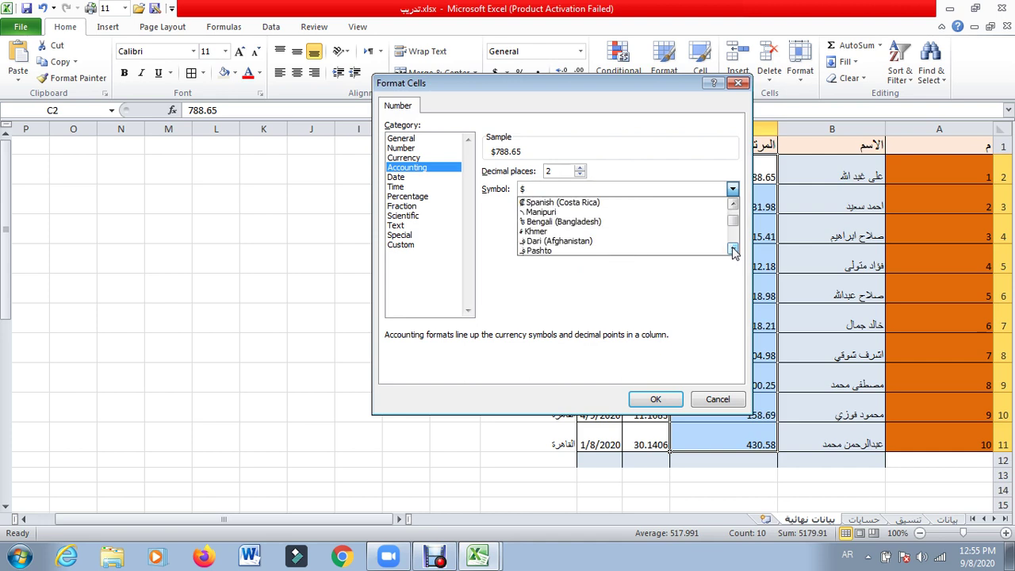
click(733, 250)
click(733, 251)
click(733, 250)
click(733, 251)
click(734, 251)
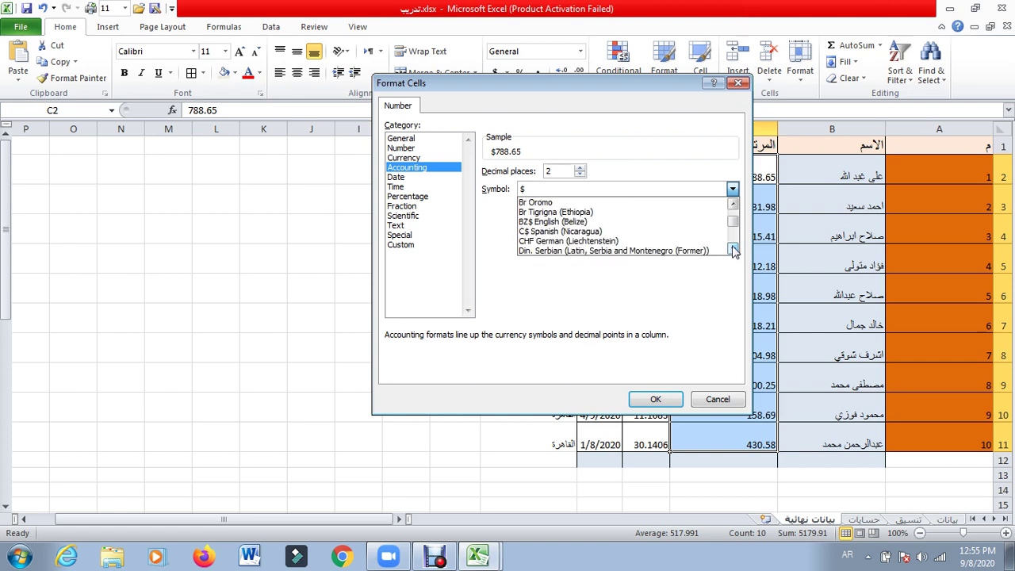
Step: Choose the ج.م. Arabic (Egypt) symbol and apply the Accounting format to C2:C11
drag(734, 226, 735, 230)
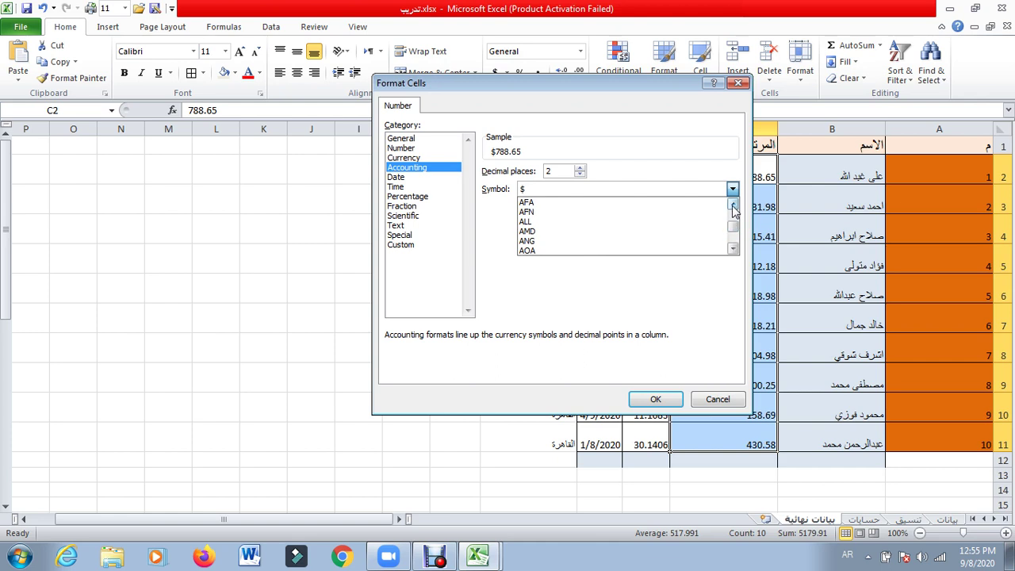
click(733, 205)
click(733, 206)
click(733, 206)
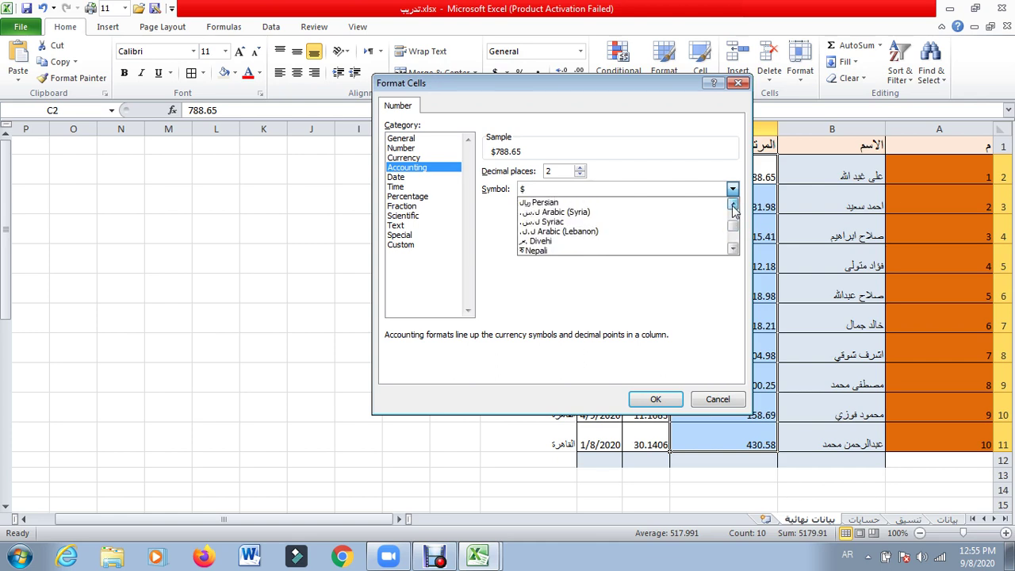
click(733, 205)
click(733, 206)
click(733, 205)
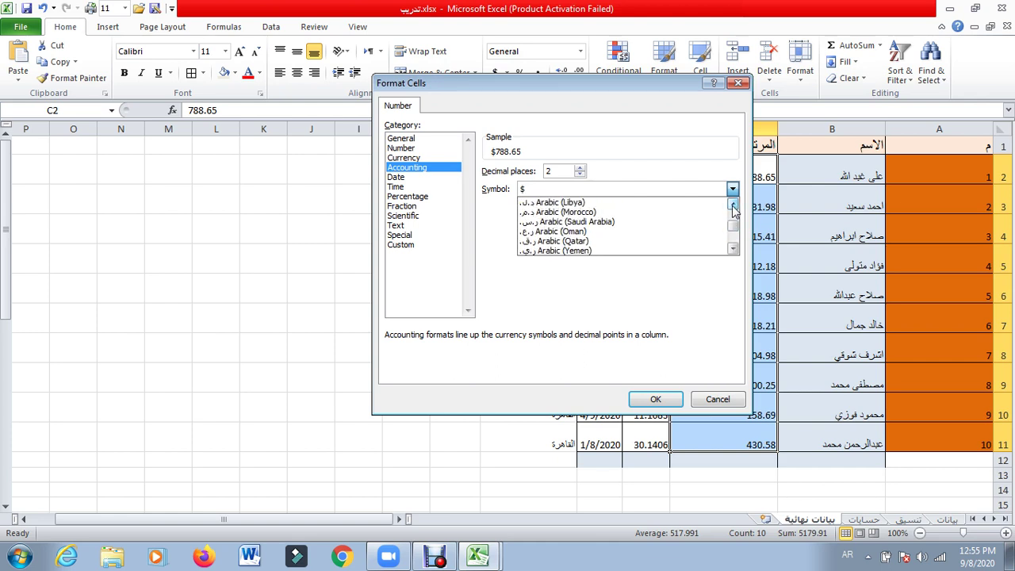
click(733, 206)
click(733, 205)
click(733, 205)
click(733, 206)
click(733, 206)
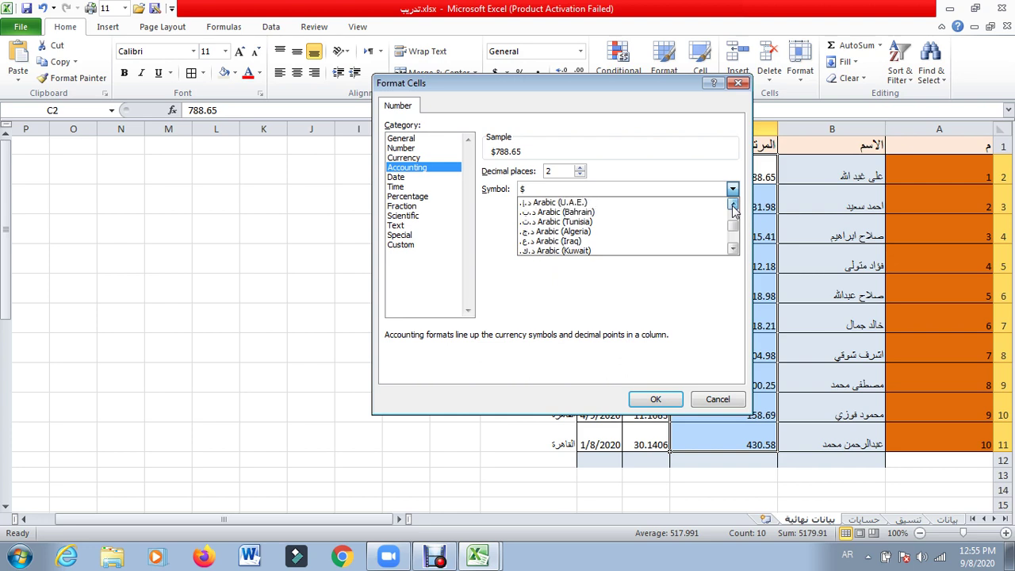
click(733, 205)
click(733, 206)
click(733, 206)
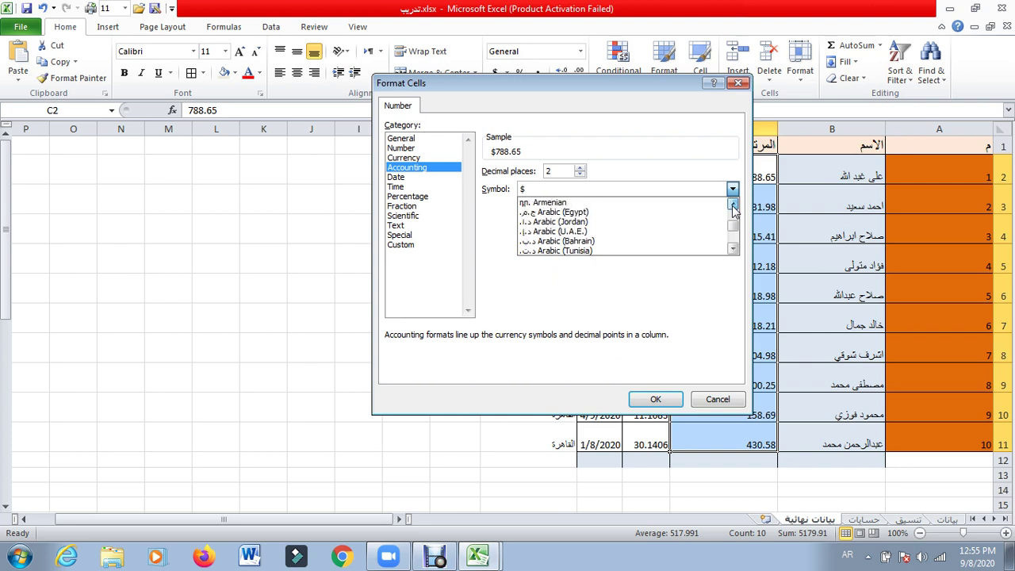
click(595, 214)
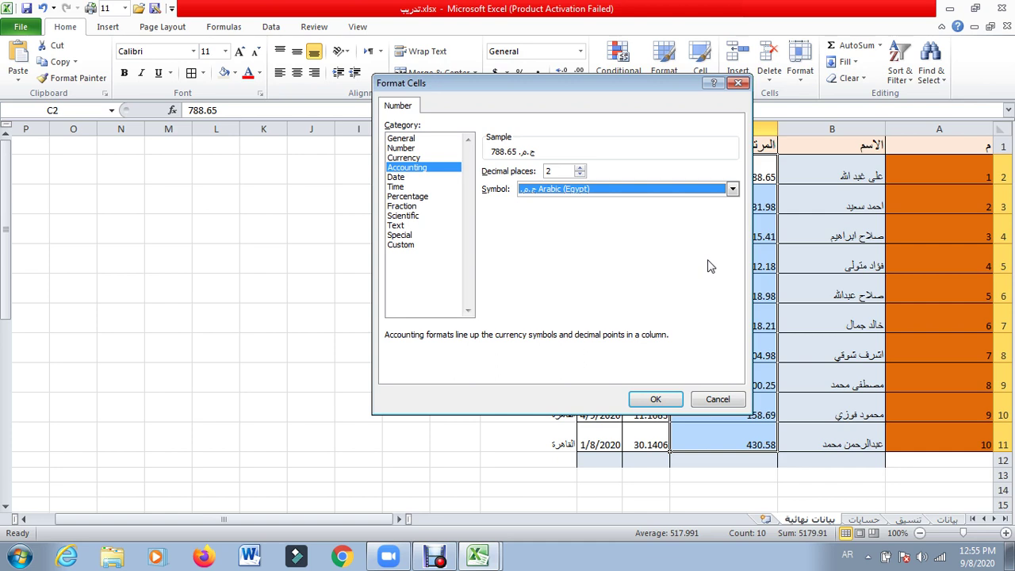
click(653, 402)
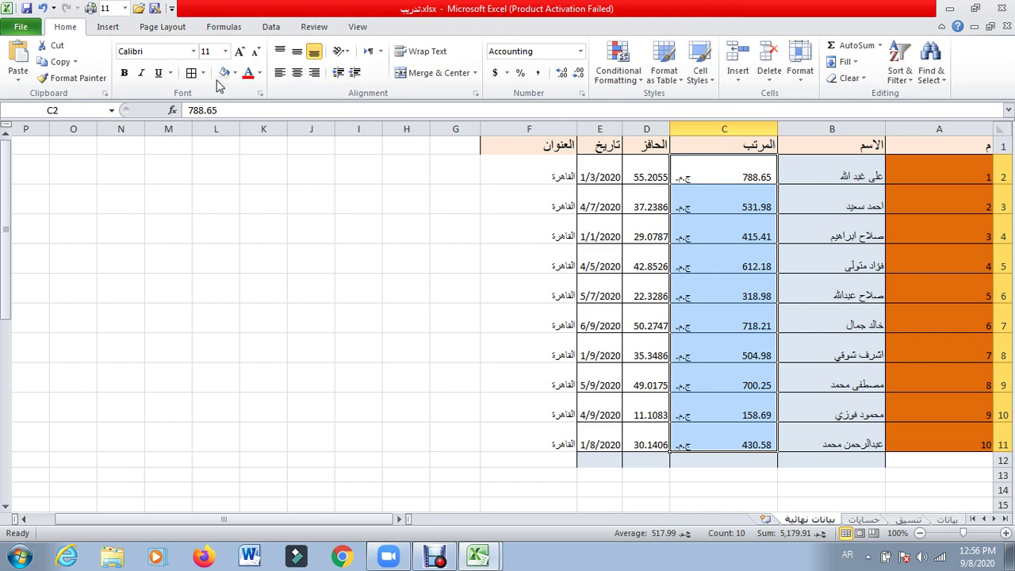
Step: Undo the Accounting format so the salaries return to General numbers like 788.65
key(alt+shift)
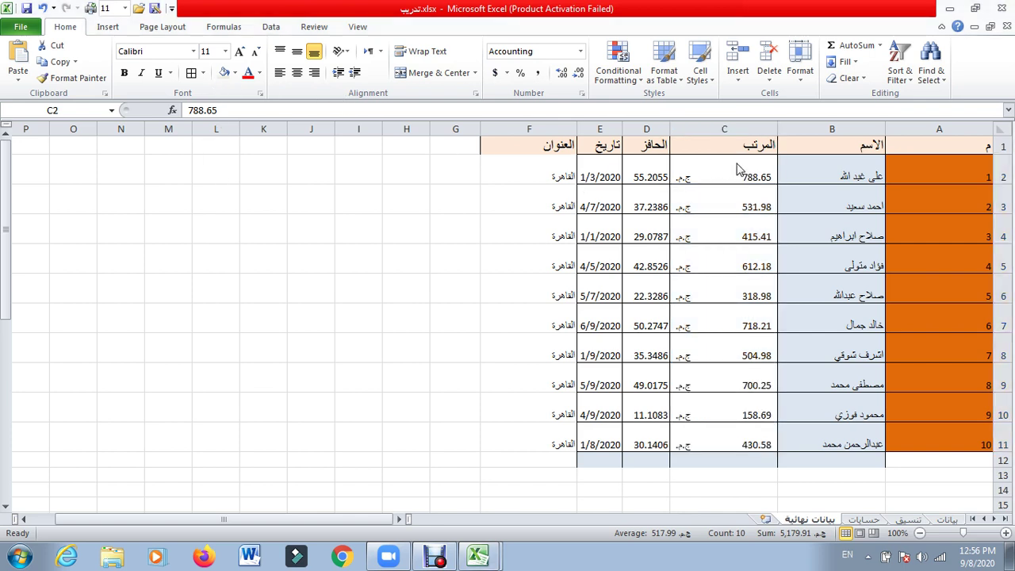
click(738, 170)
click(740, 170)
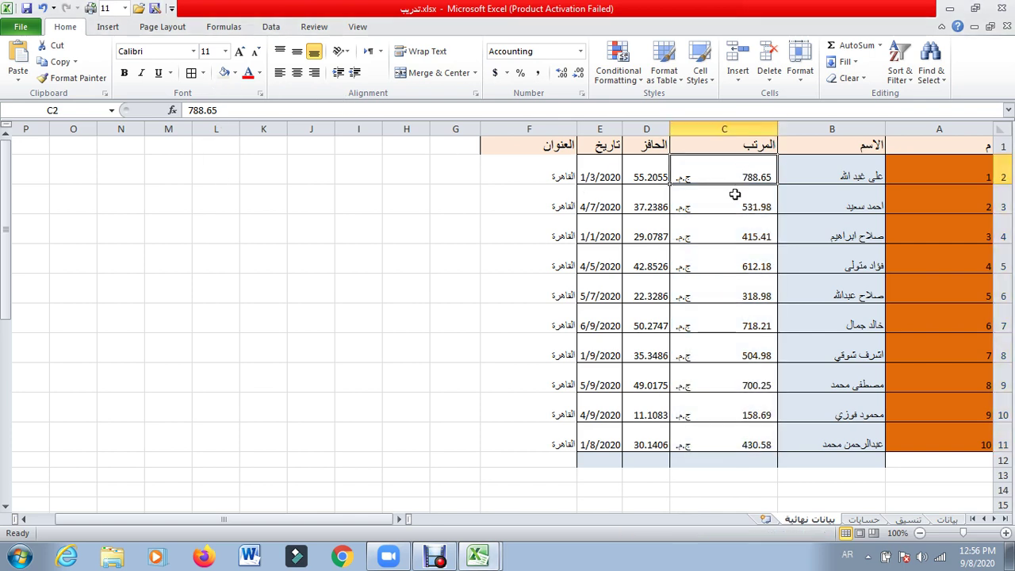
click(736, 195)
key(ctrl+z)
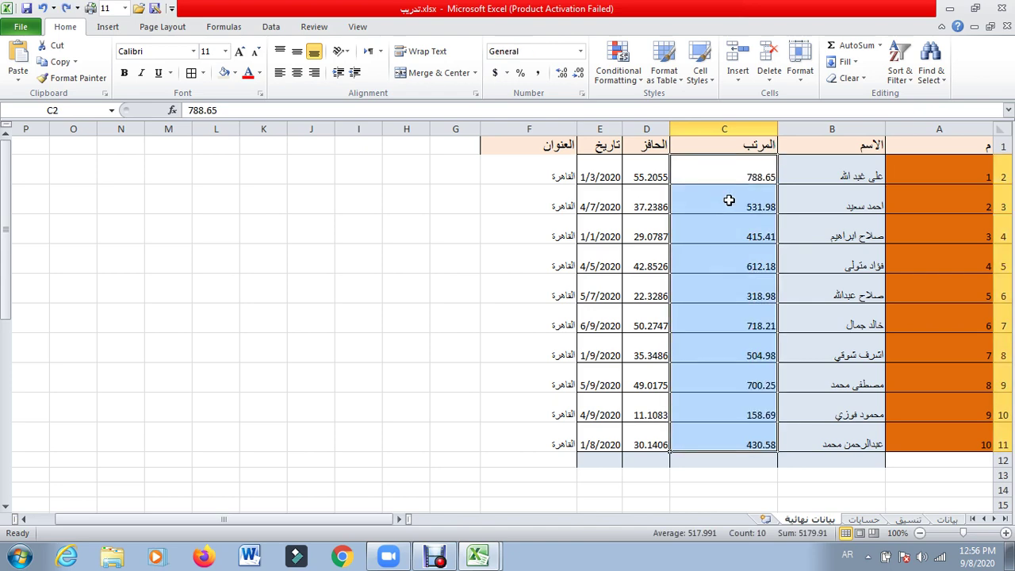
key(ctrl+z)
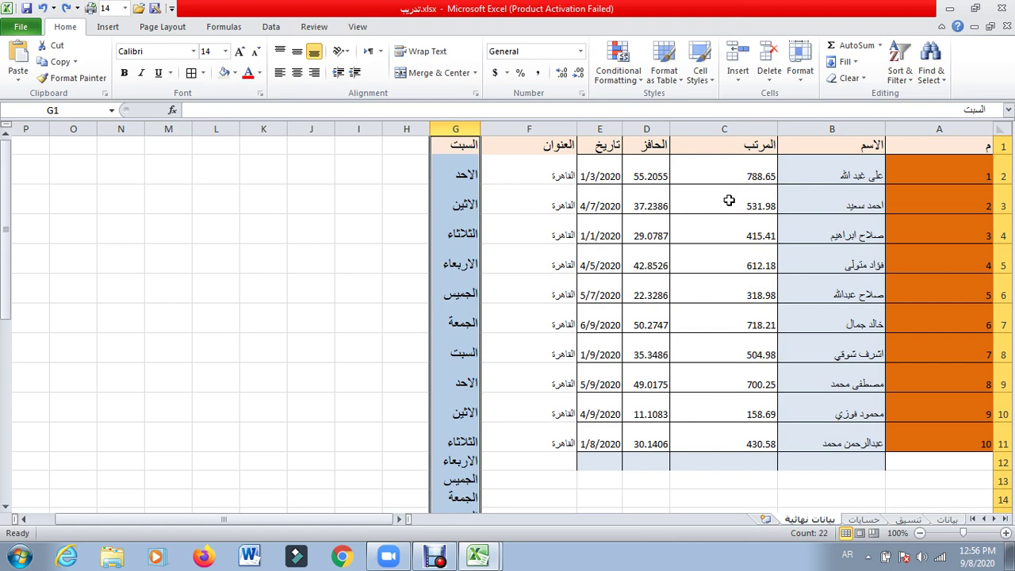
Step: Use Clear All to empty column G again, then select cell C3
click(864, 79)
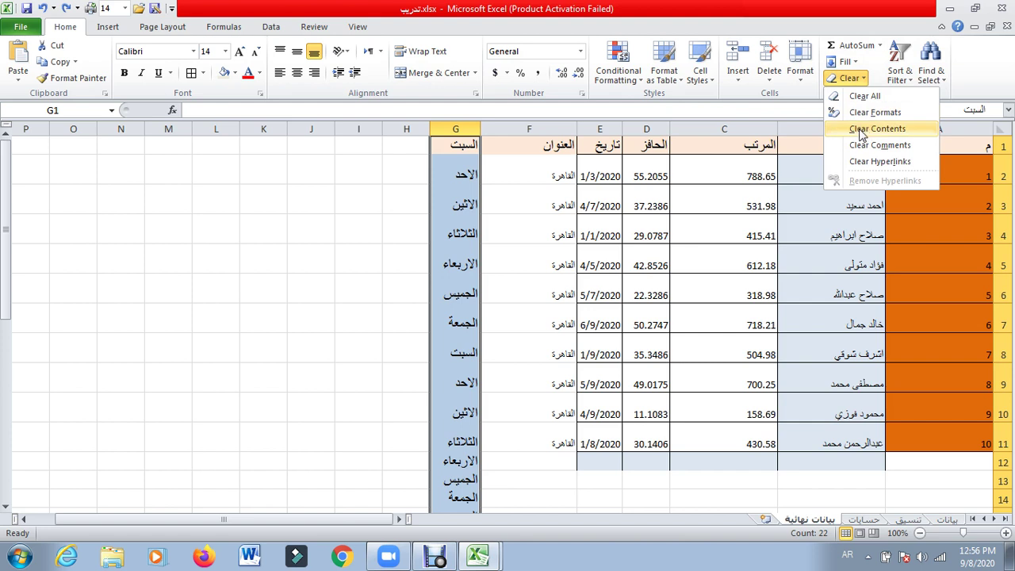
click(862, 96)
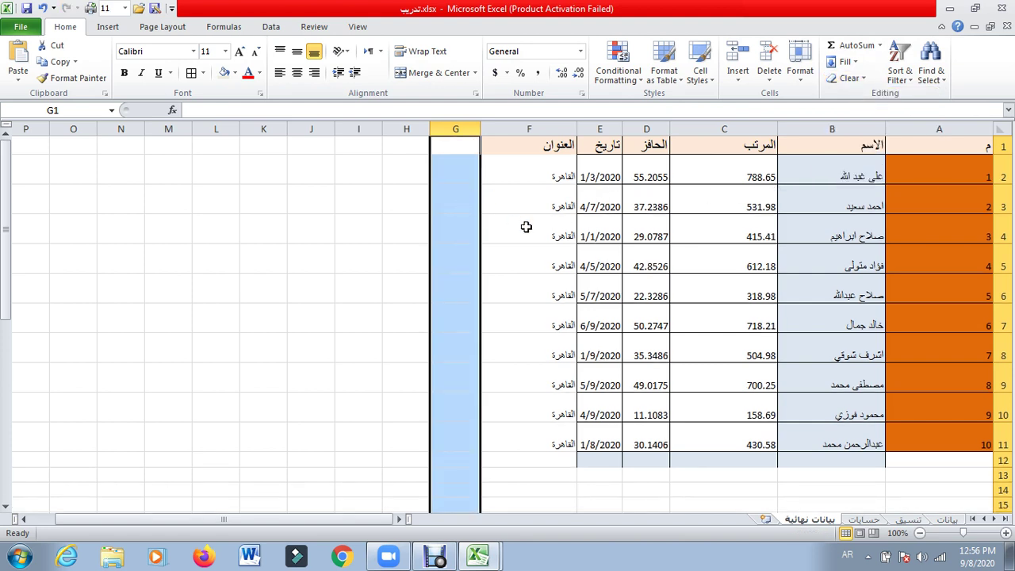
click(651, 231)
click(734, 196)
Step: Insert extra digits 34343, 343534 and 34351 into the salary values in C2, C3 and C4
click(742, 181)
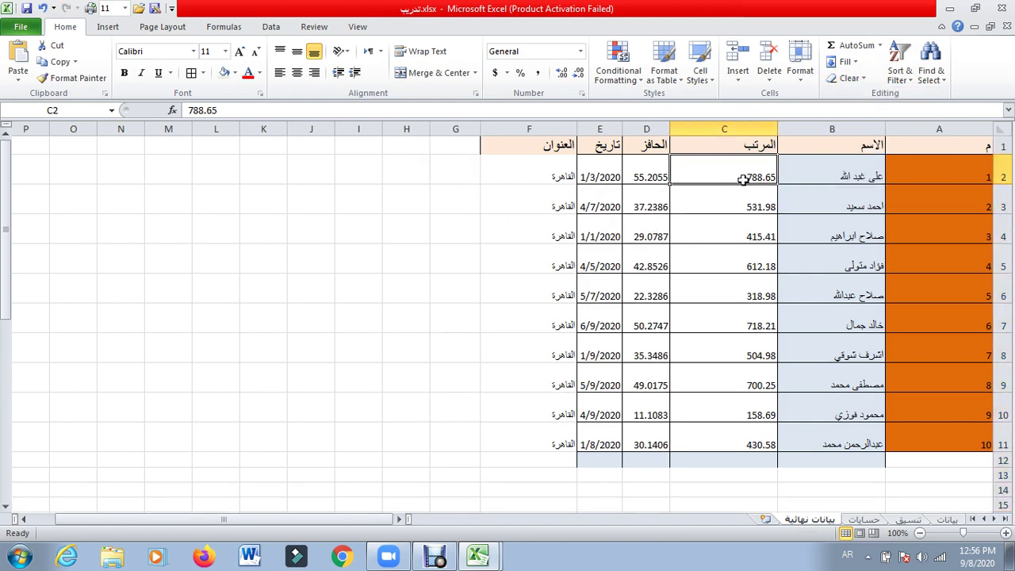
key(F2)
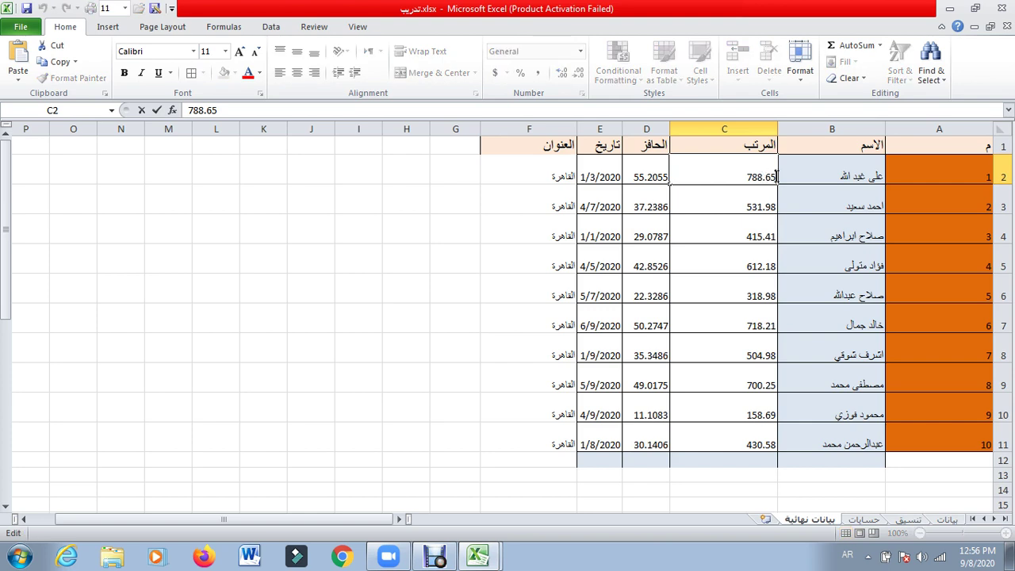
text(3434)
text(3)
key(Return)
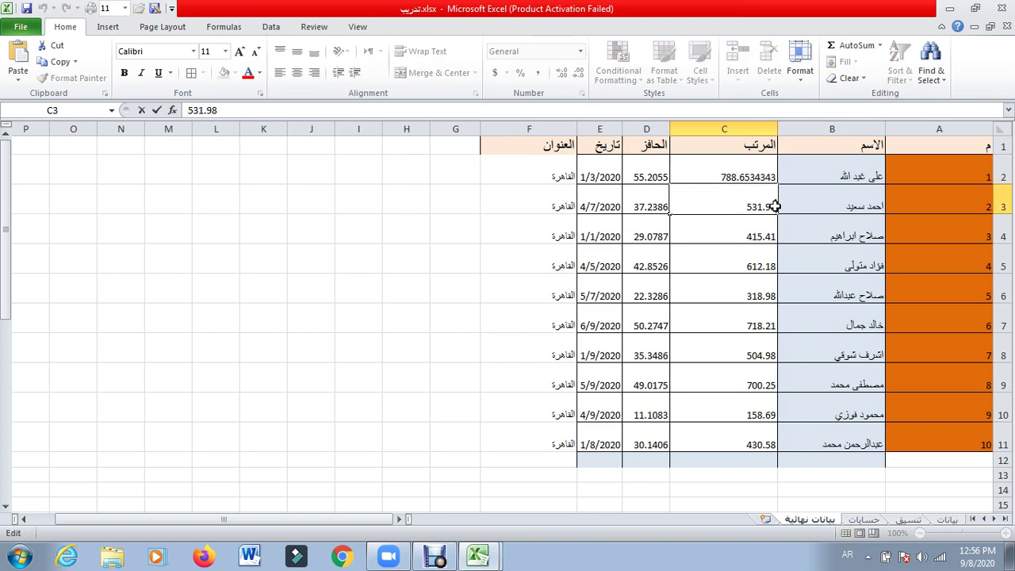
key(F2)
text(343534)
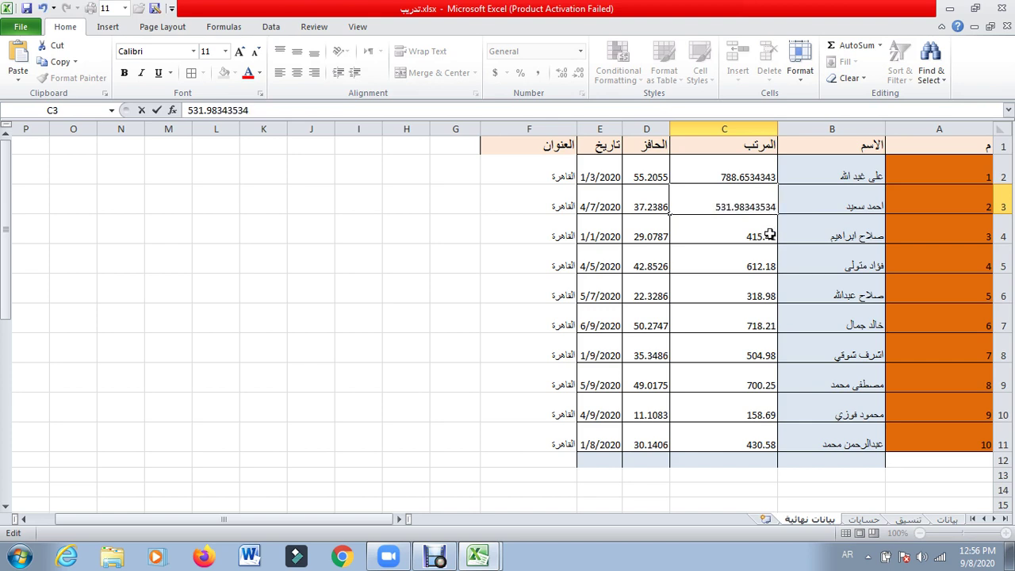
key(Return)
key(F2)
click(769, 235)
text(ت)
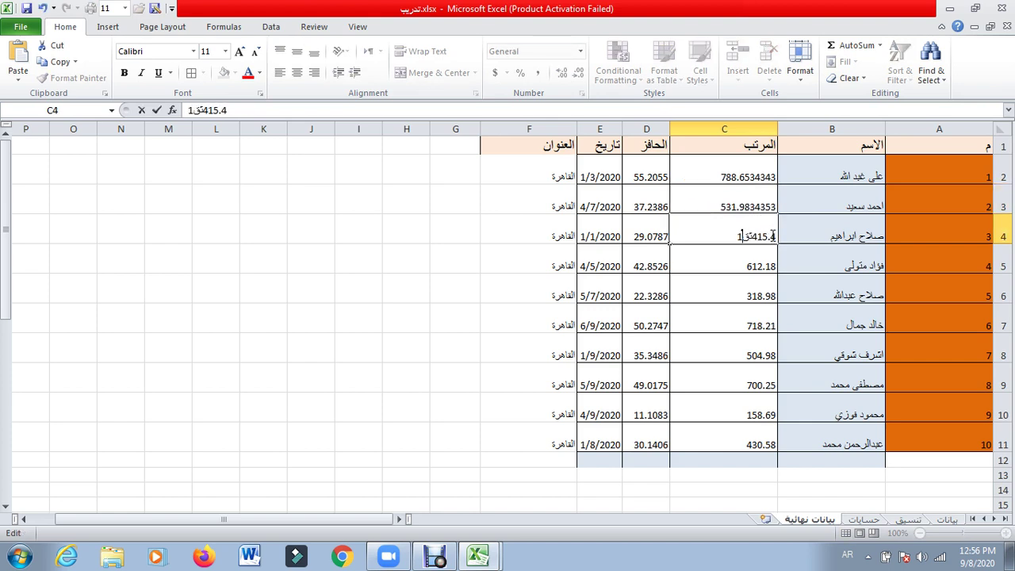
key(BackSpace)
text(34351)
click(776, 270)
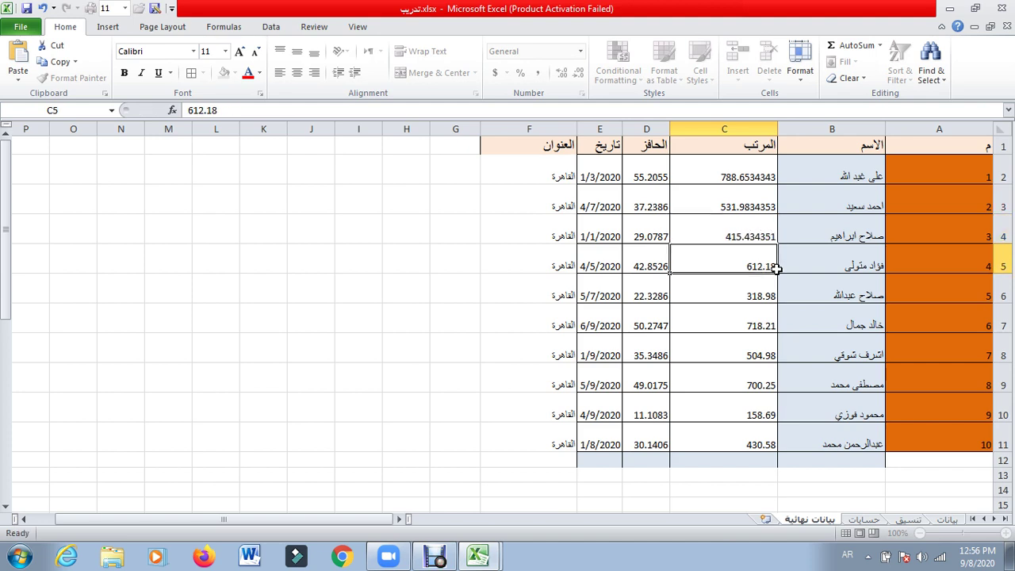
Step: Insert extra digits 34354, 3546, 3535, 5454 and 454 into the salaries in C5 through C9
double_click(774, 268)
text(3)
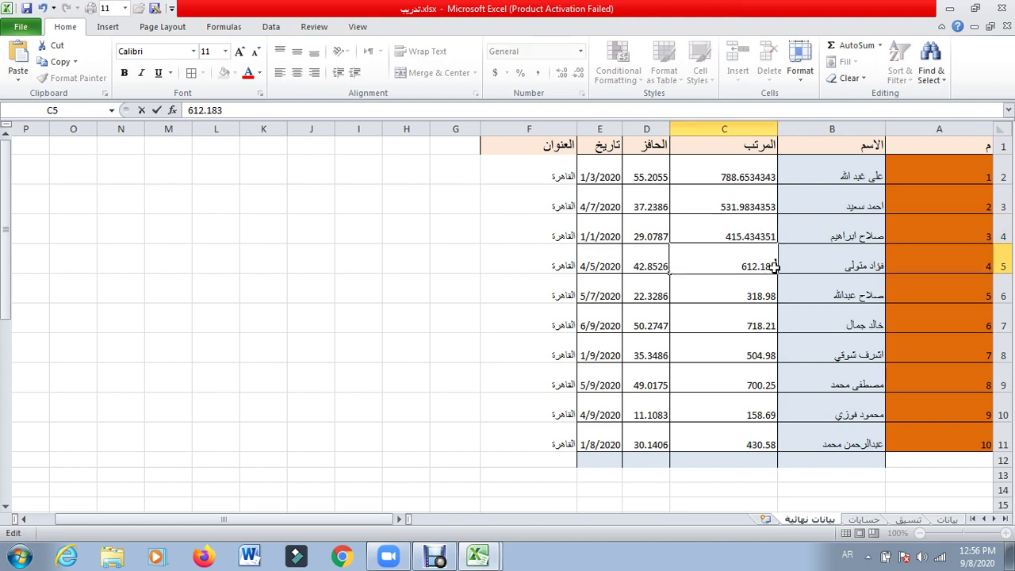
text(4354)
click(771, 297)
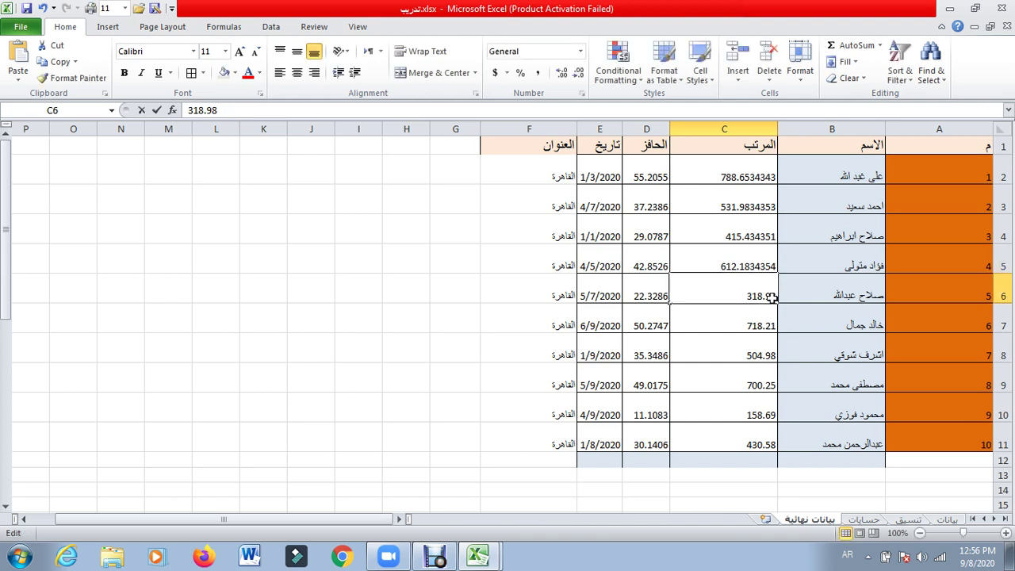
text(3546)
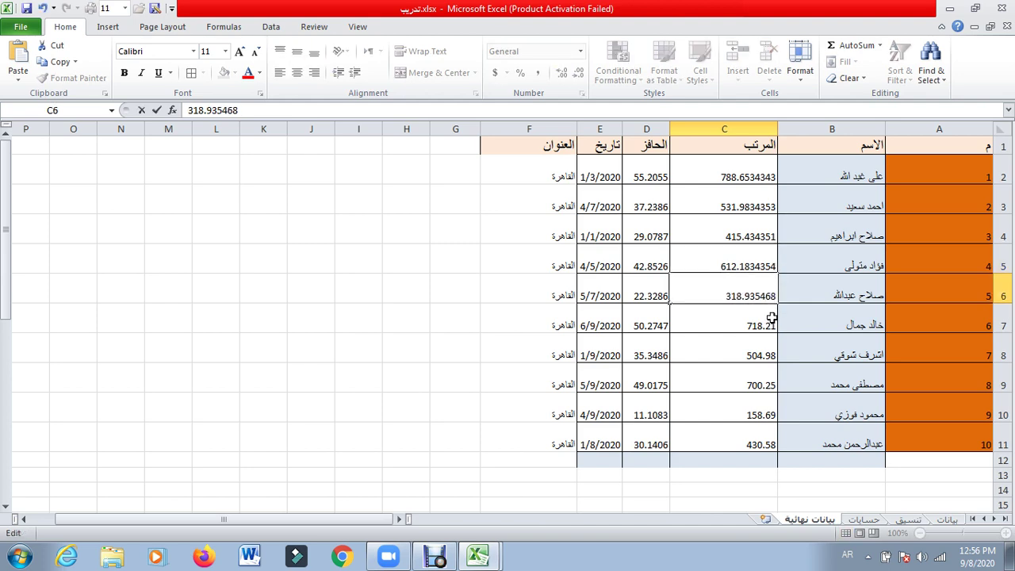
double_click(772, 326)
text(35)
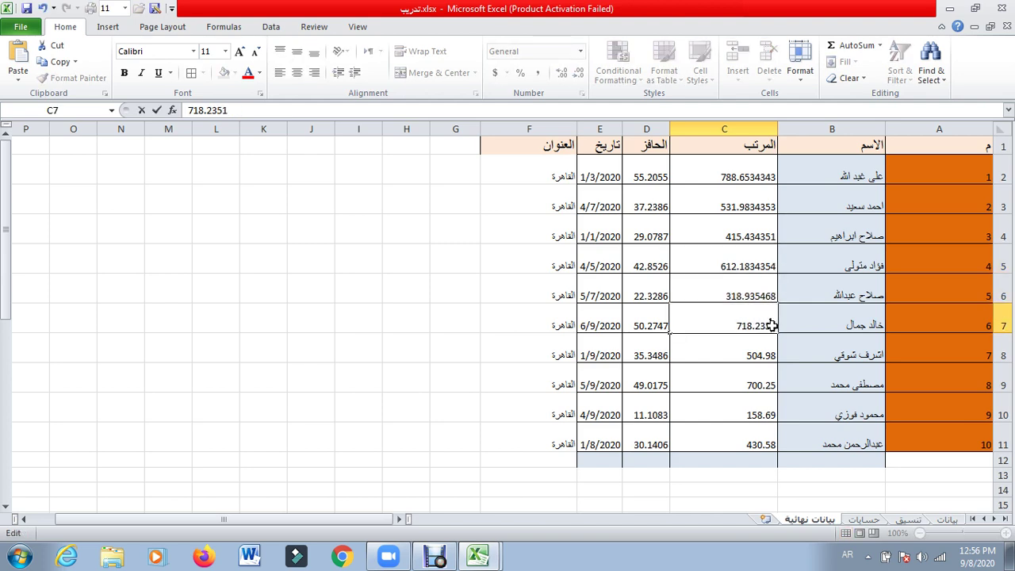
text(35)
click(772, 356)
double_click(771, 356)
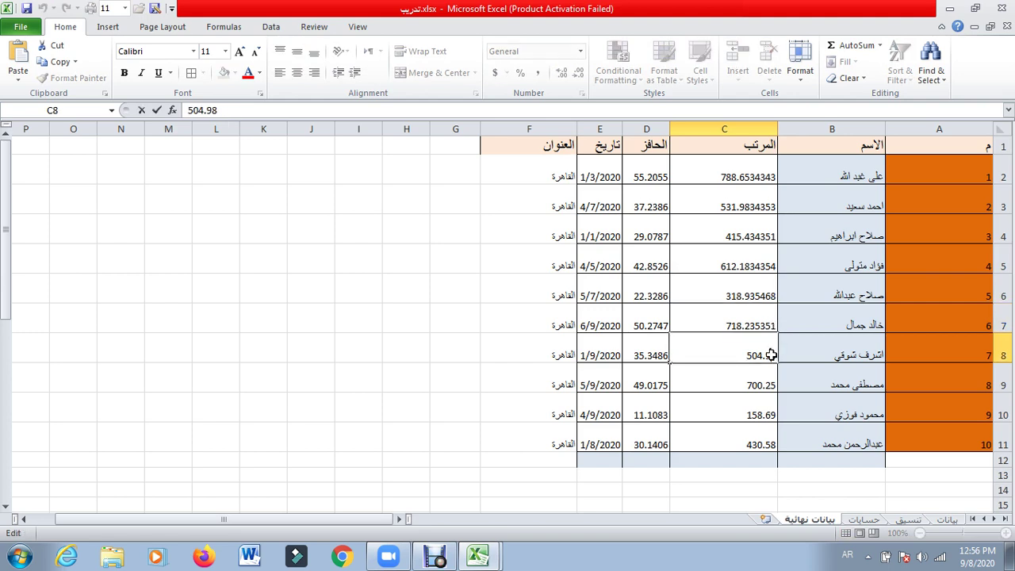
text(5454)
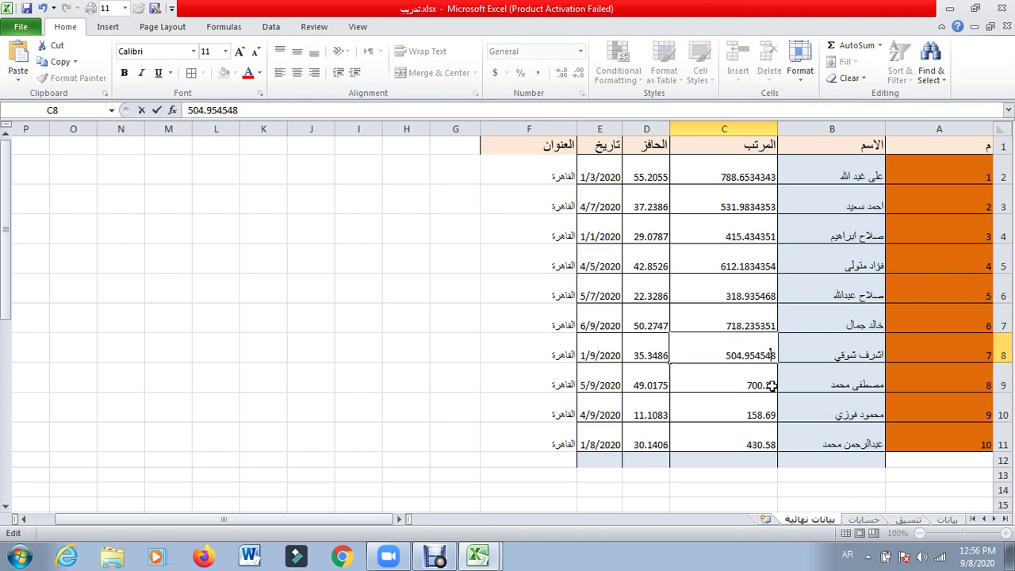
double_click(769, 384)
text(4545)
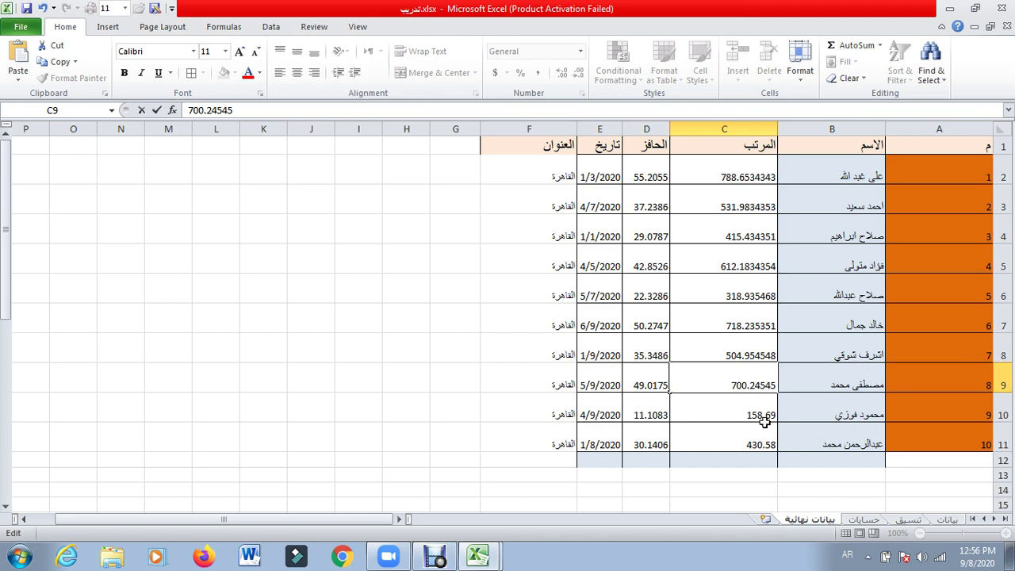
key(Home)
Step: Format salaries C2:C11 as Accounting with the EGP currency symbol via More Accounting Formats
drag(737, 181, 731, 427)
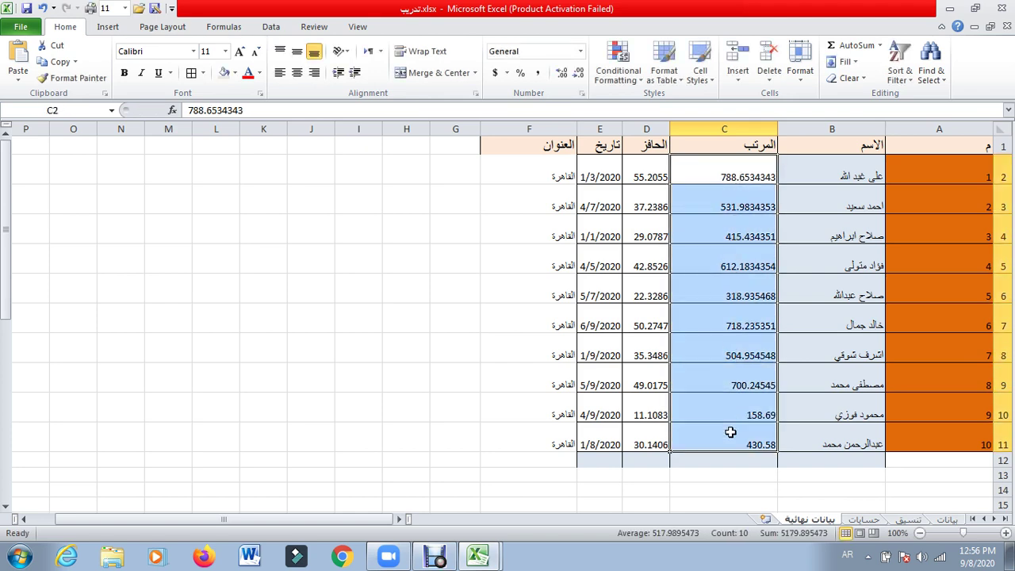
click(507, 72)
click(535, 176)
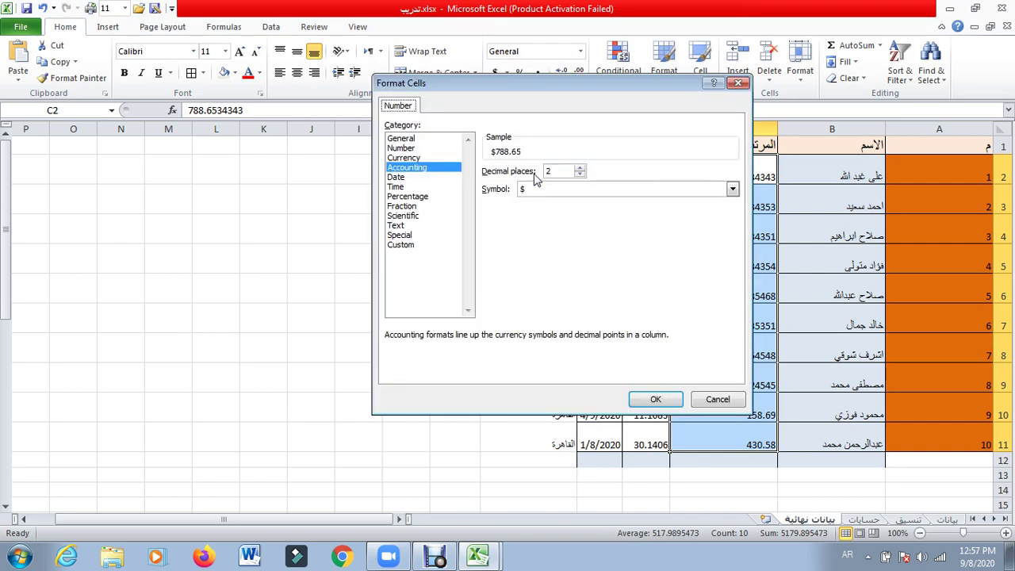
click(732, 189)
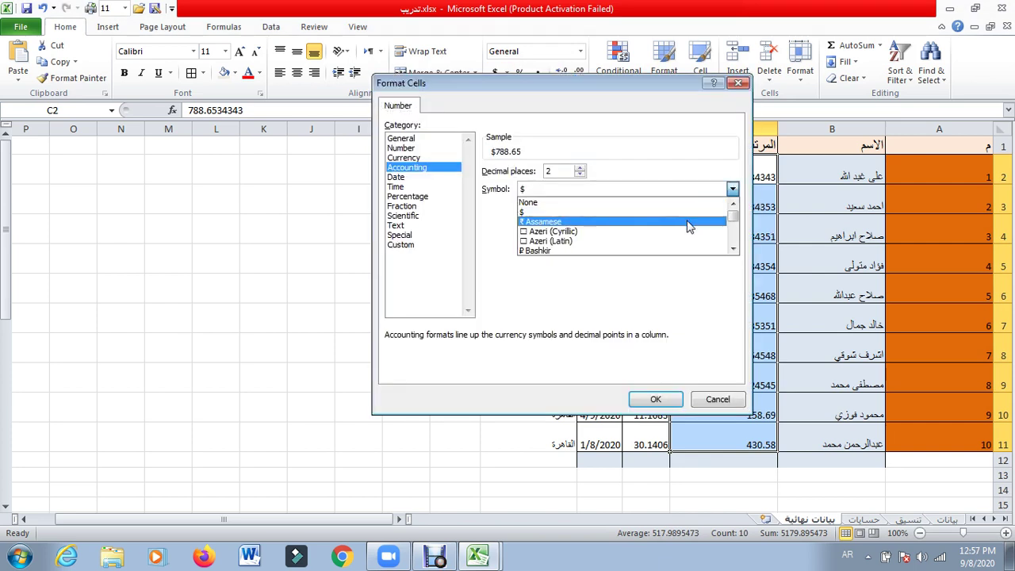
click(733, 251)
click(734, 251)
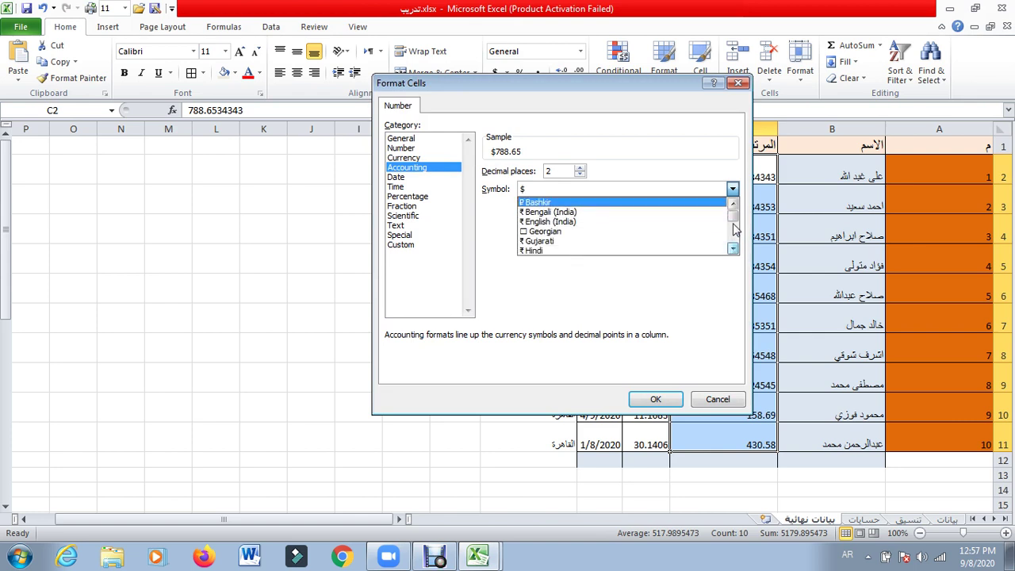
click(734, 231)
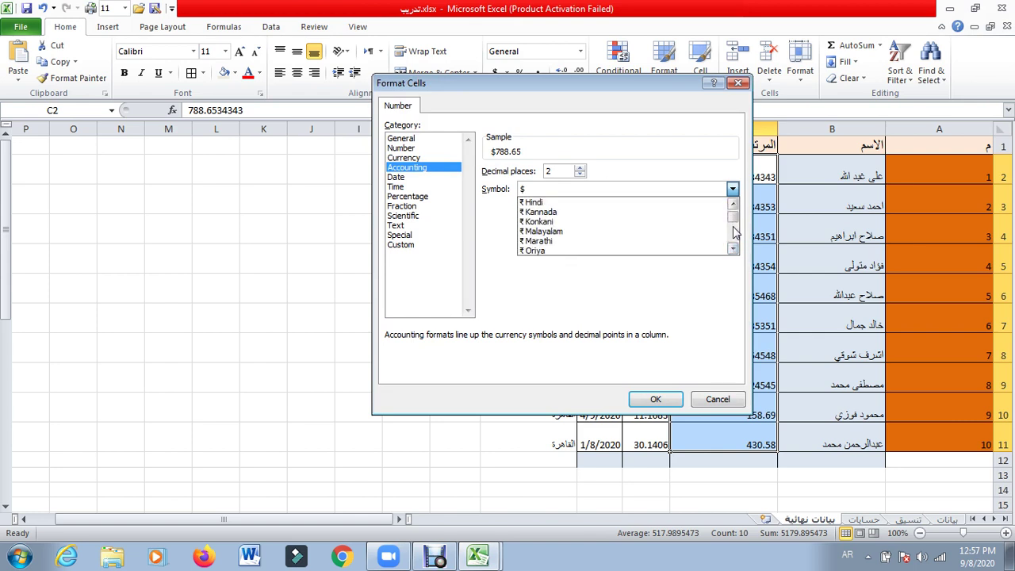
drag(734, 231, 736, 229)
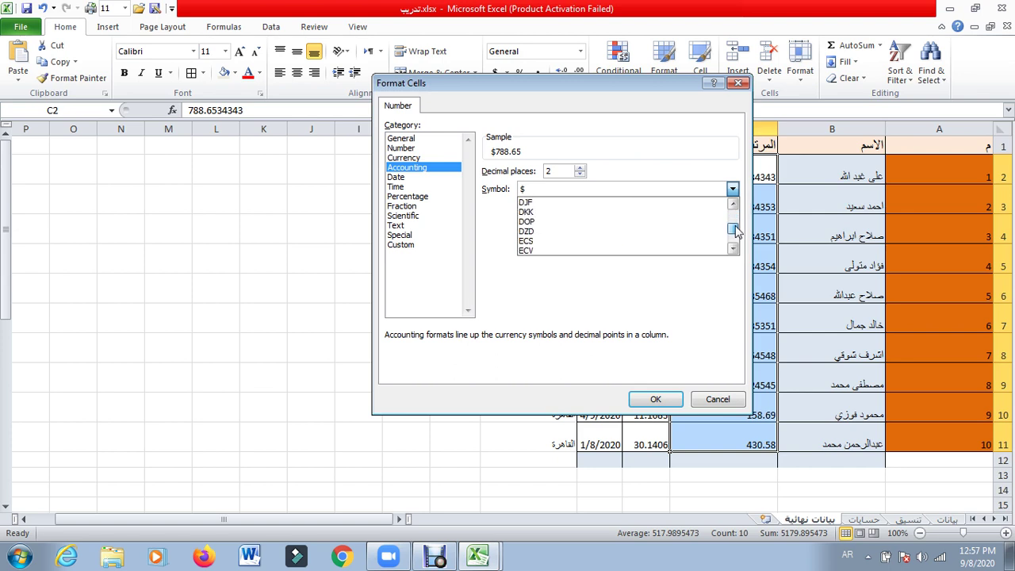
click(735, 249)
click(734, 249)
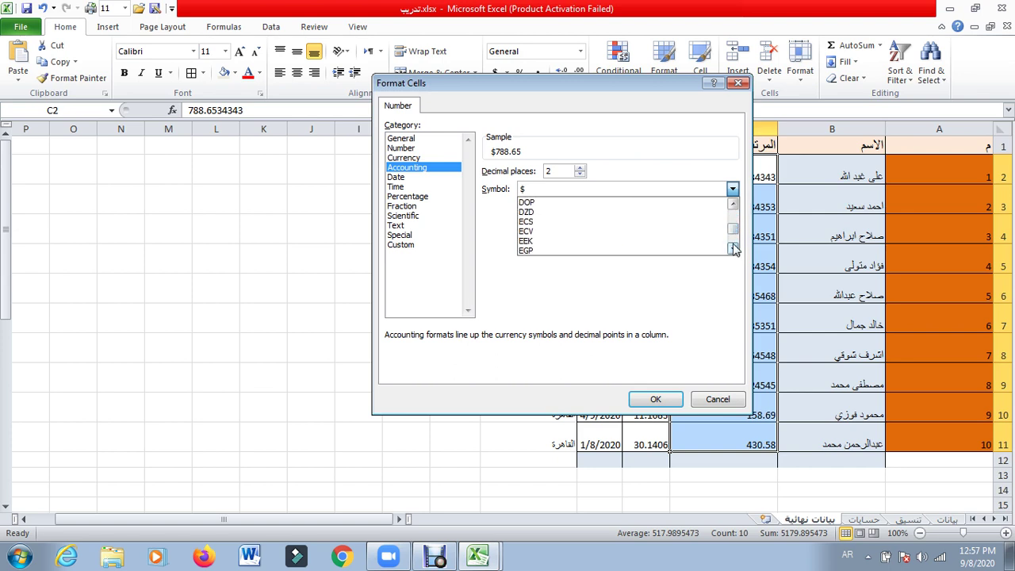
click(585, 252)
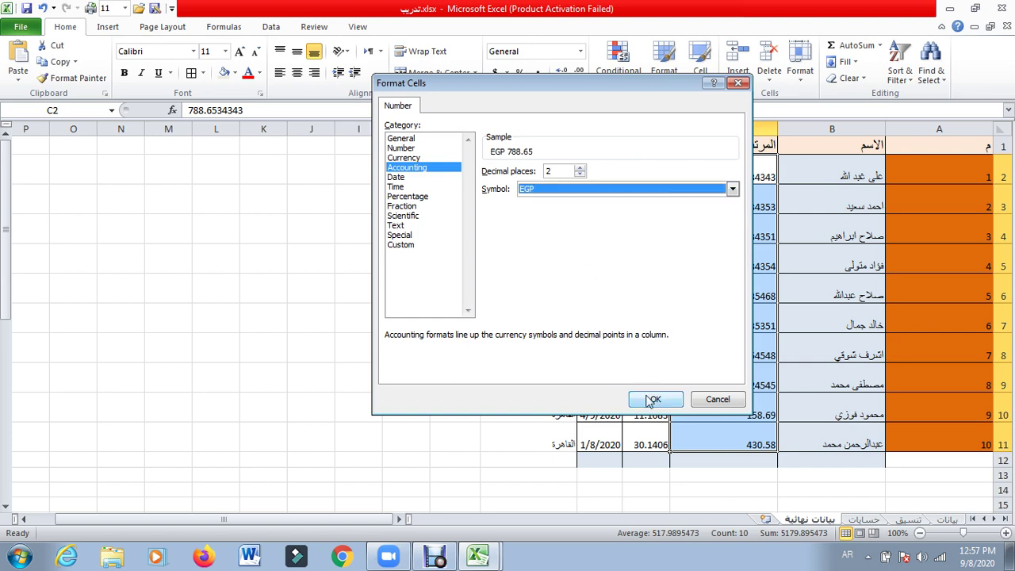
click(656, 399)
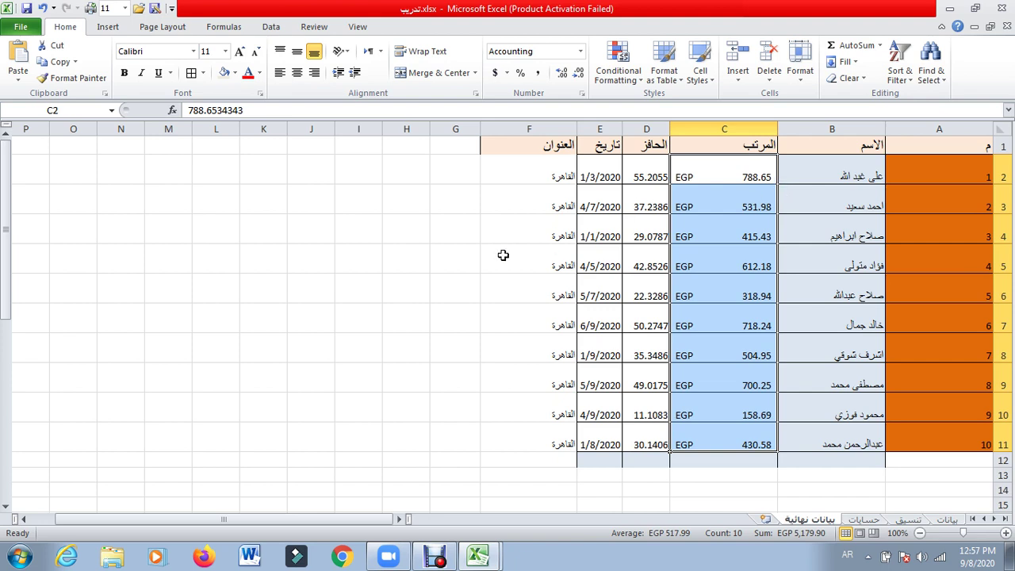
Step: Enter 300, 190, 200 and 45 into G3:G6
click(452, 197)
text(3)
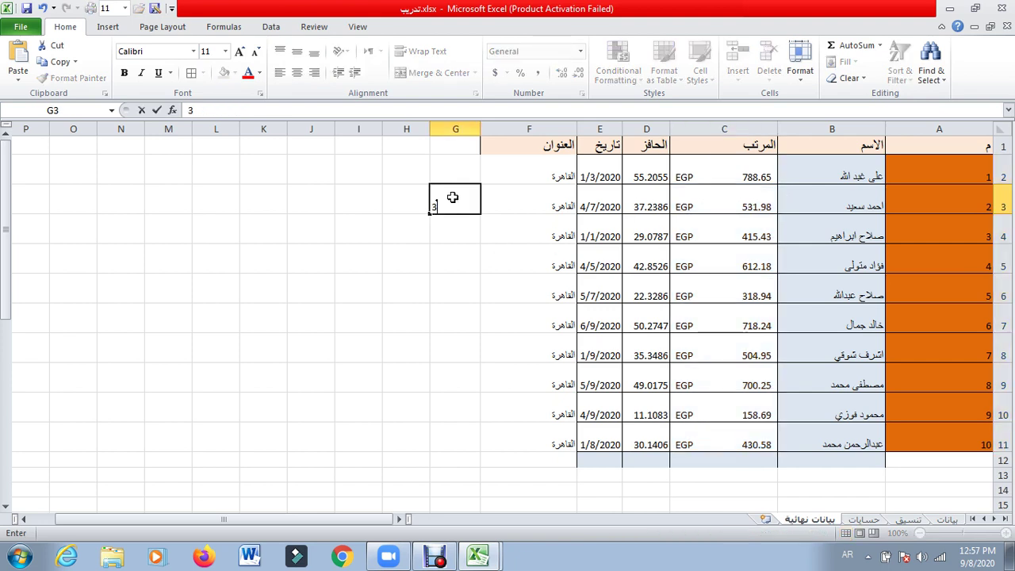
text(00)
key(Return)
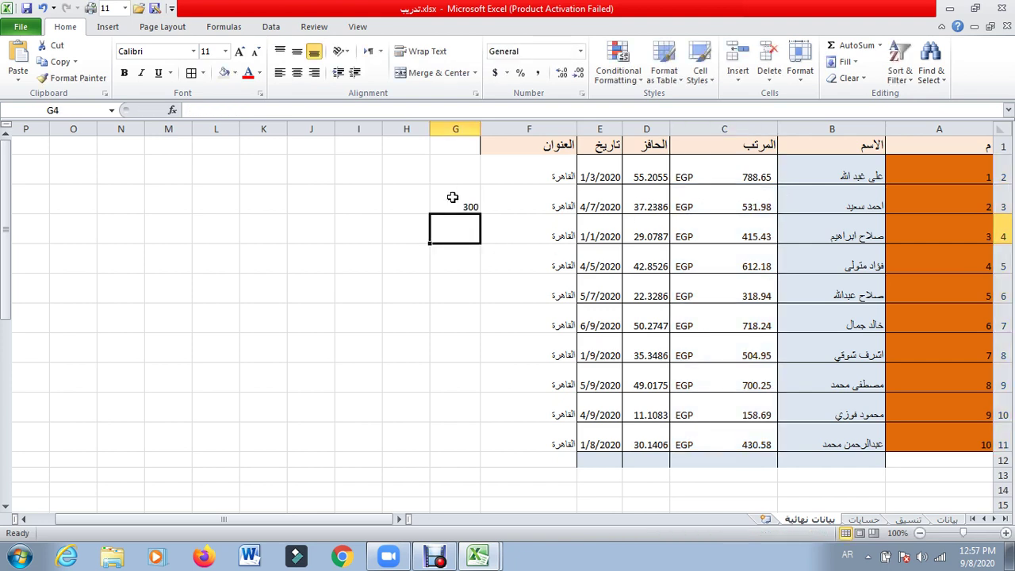
text(190)
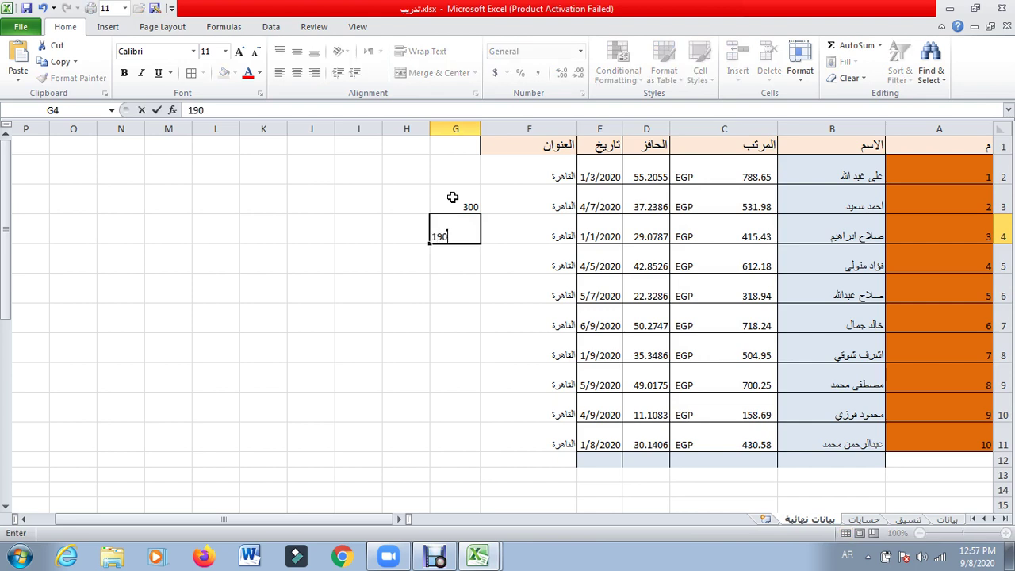
key(Return)
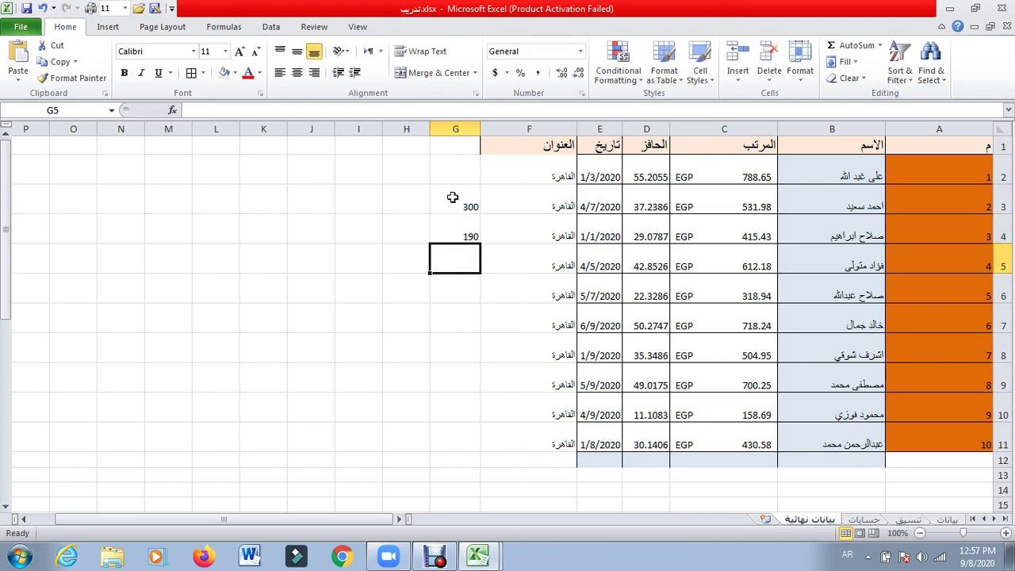
text(200)
key(Return)
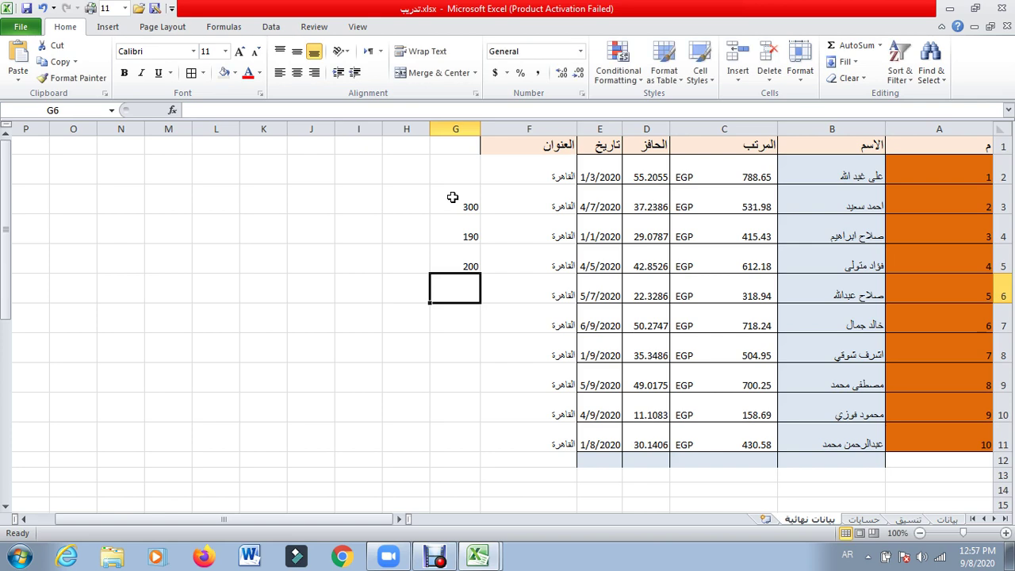
text(45)
key(Return)
Step: Apply the dollar Accounting format with two decimals to G3:G6
drag(452, 197, 452, 280)
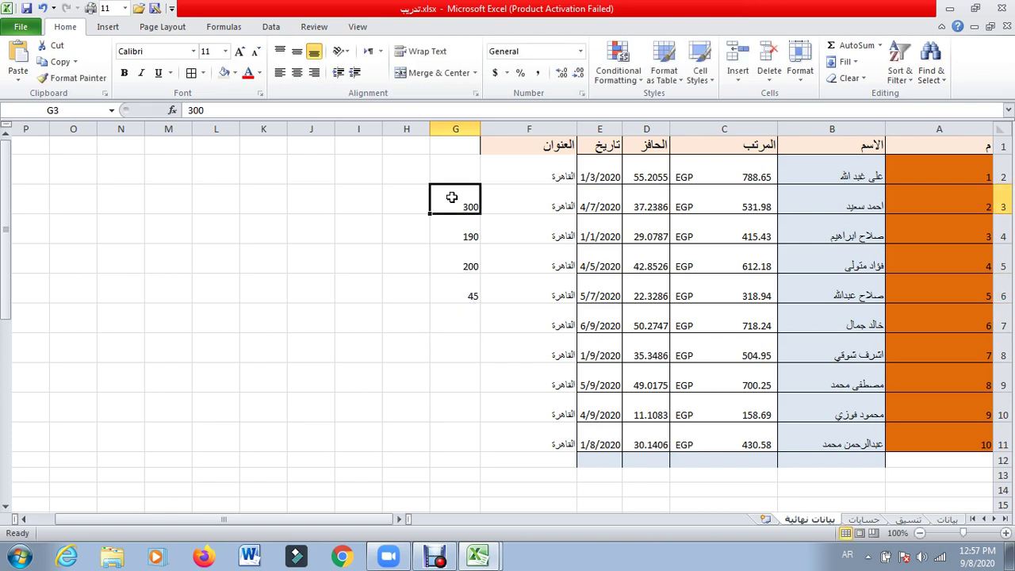
click(507, 72)
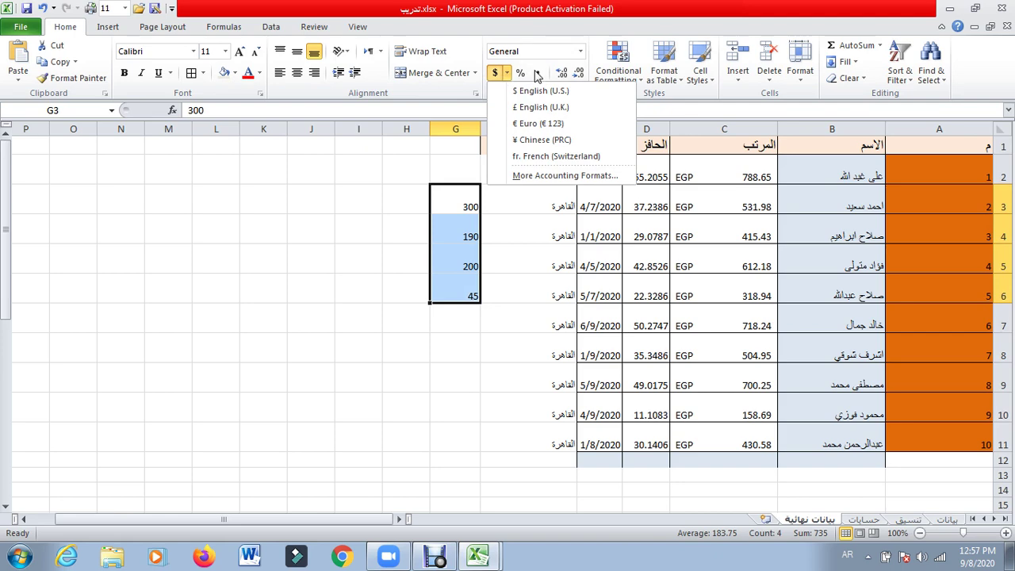
click(537, 176)
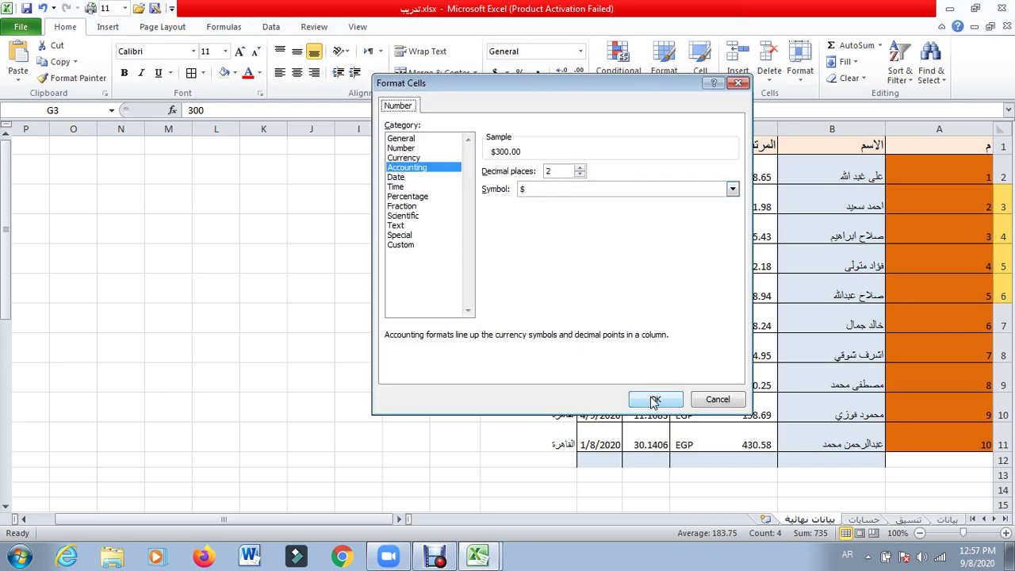
click(655, 400)
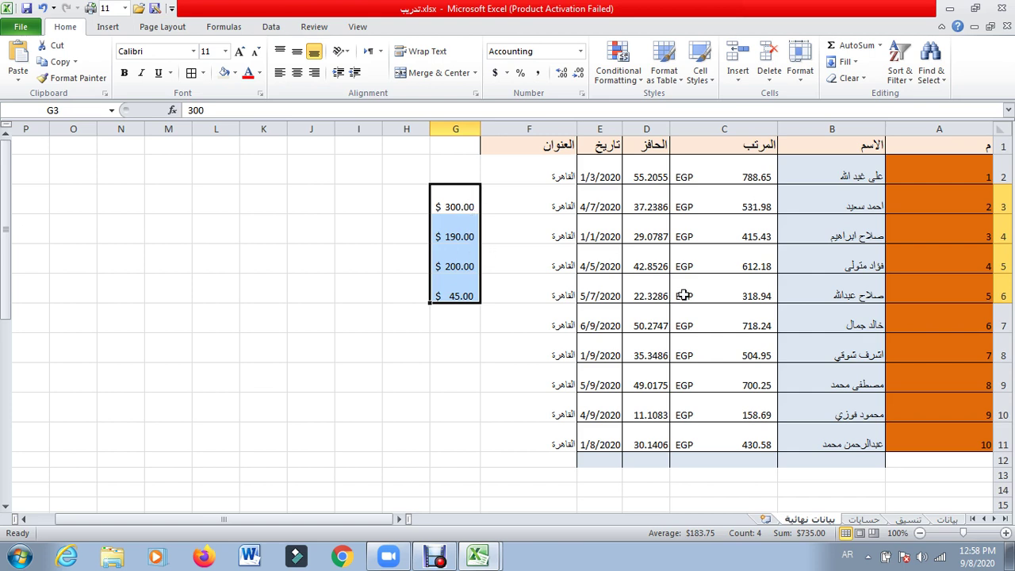
click(750, 177)
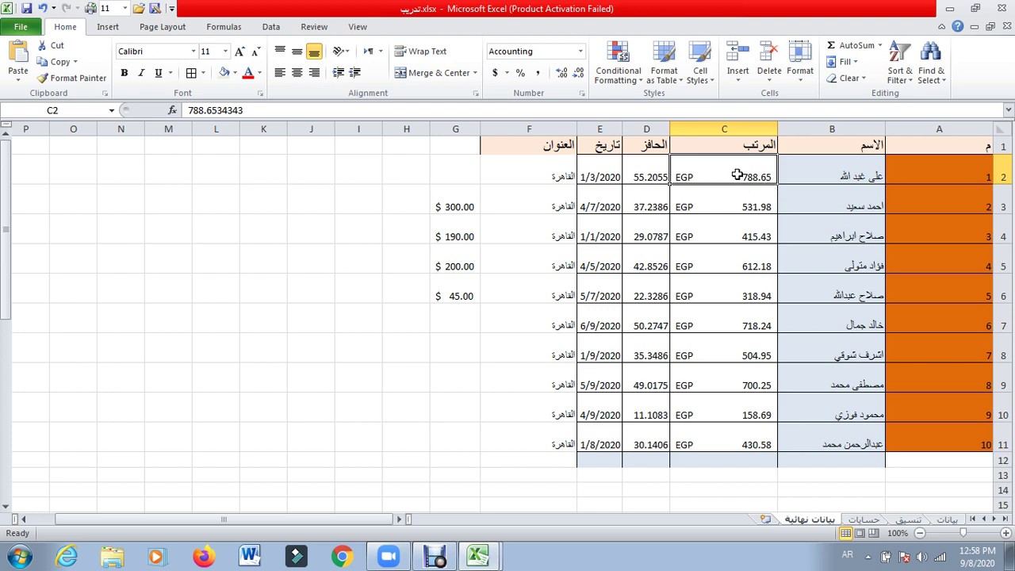
Step: Select the salaries in column C and choose EGP as the Accounting symbol in Format Cells
drag(737, 174, 733, 438)
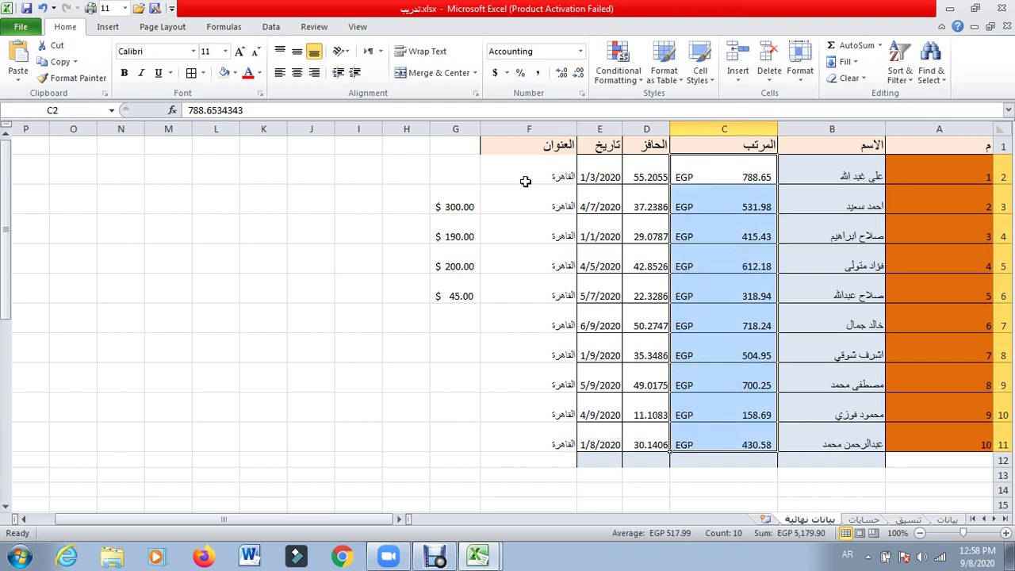
click(507, 73)
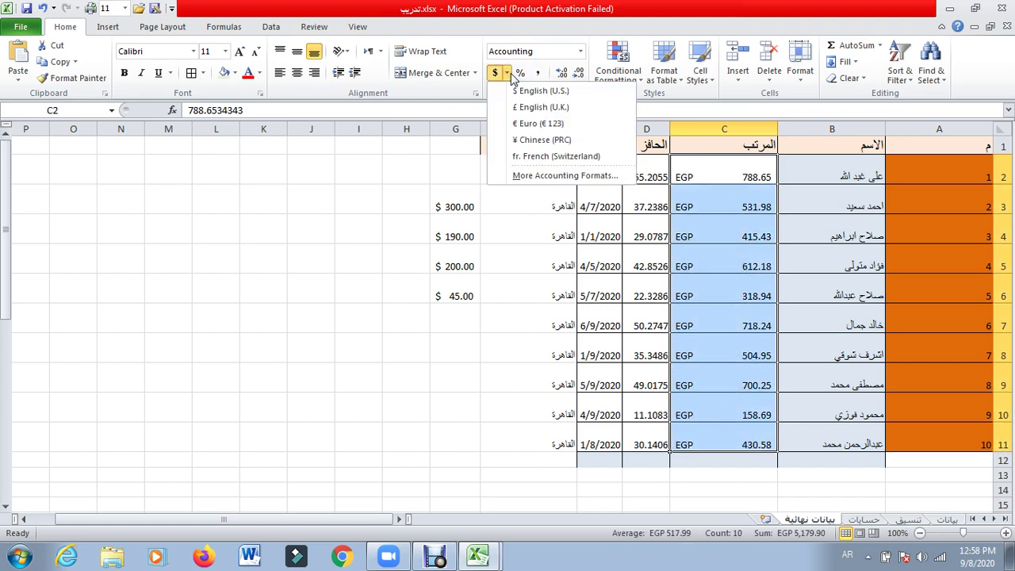
click(523, 176)
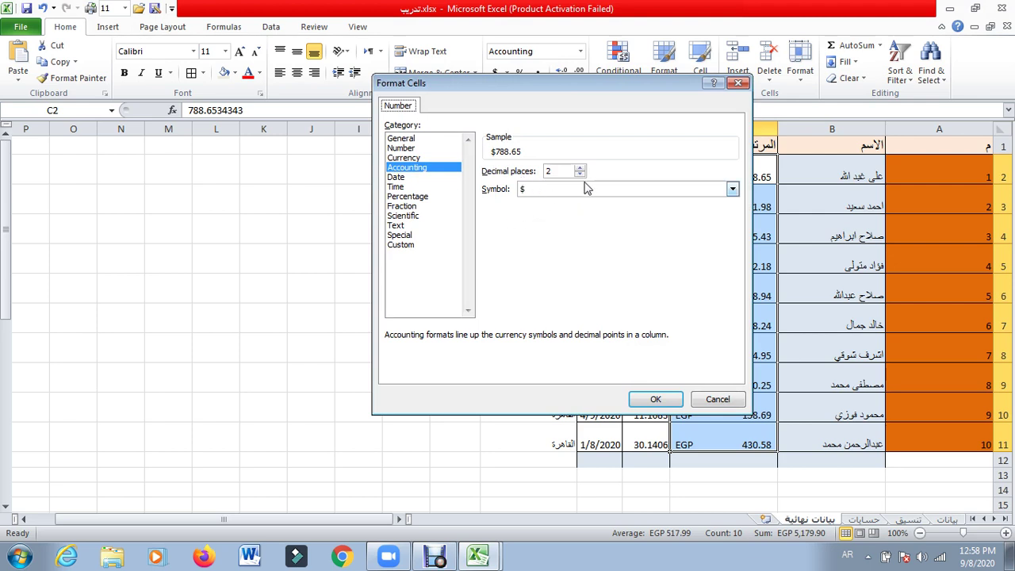
click(732, 189)
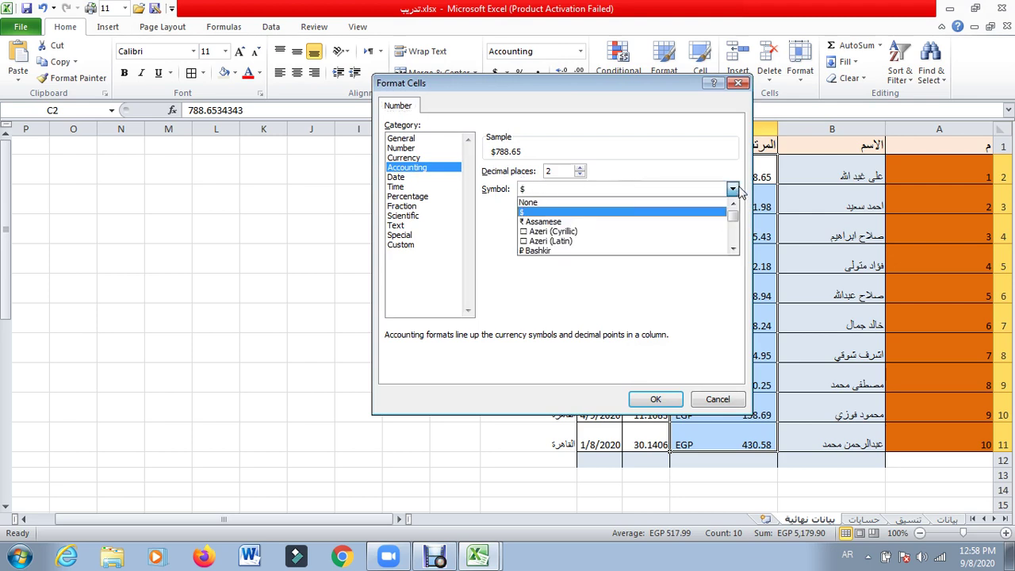
drag(734, 215, 734, 238)
click(734, 249)
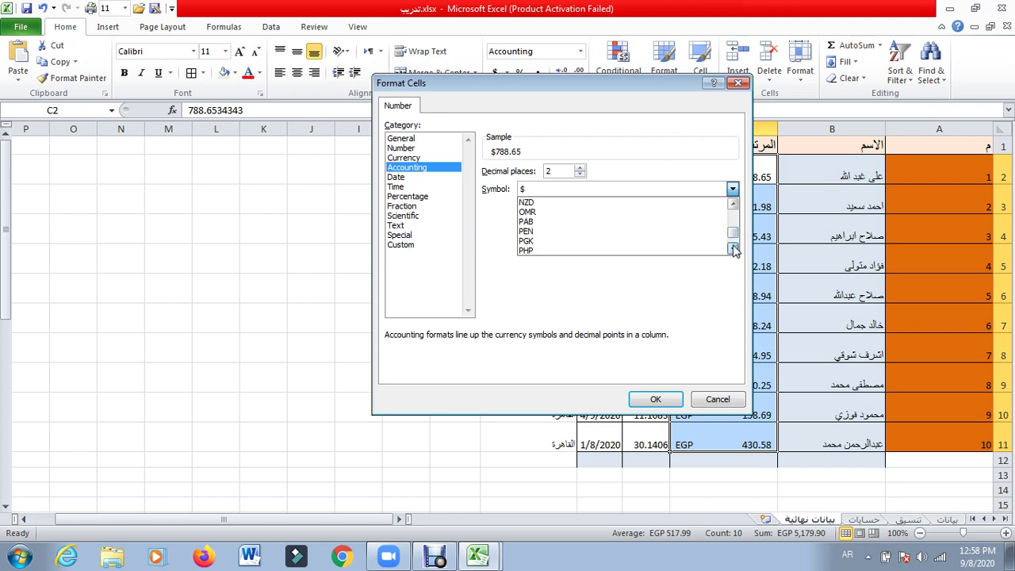
click(734, 250)
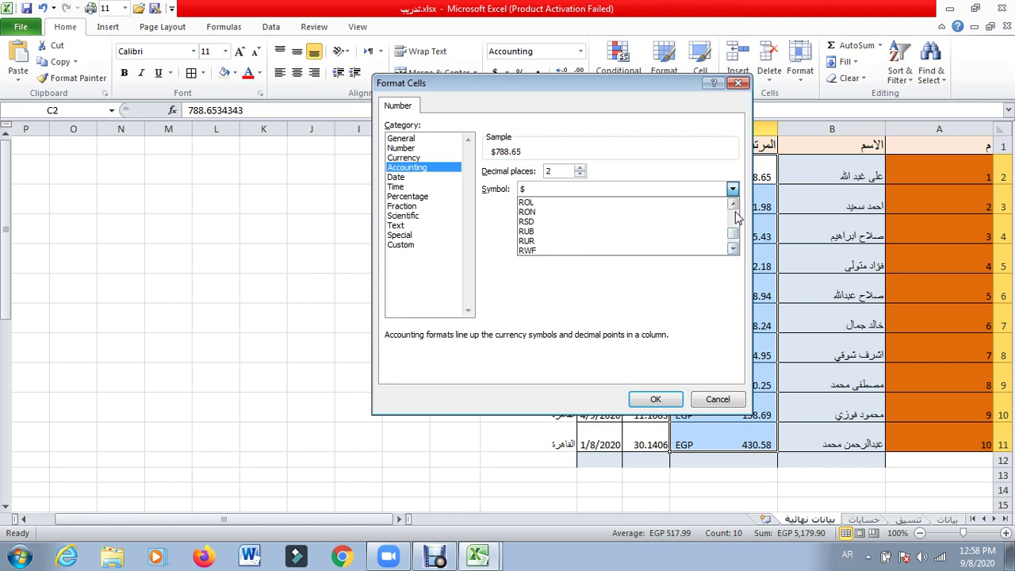
click(734, 205)
click(734, 204)
click(734, 205)
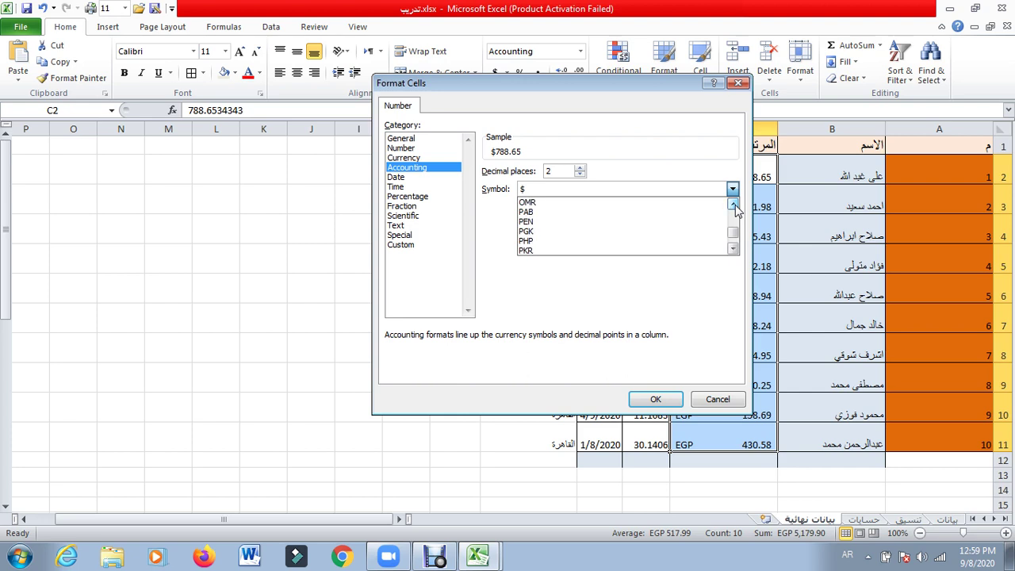
click(734, 204)
click(734, 204)
click(733, 204)
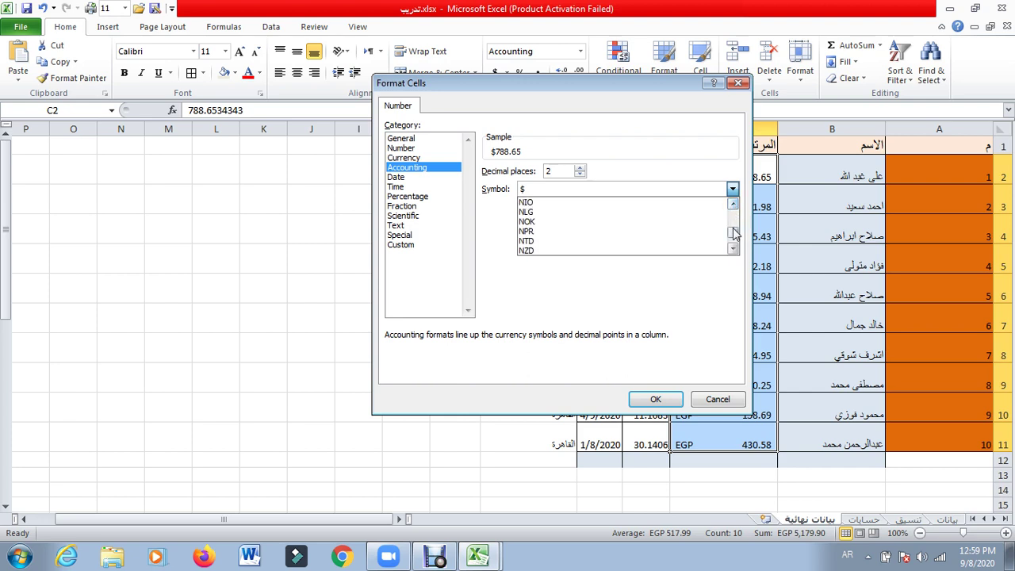
drag(734, 232, 734, 228)
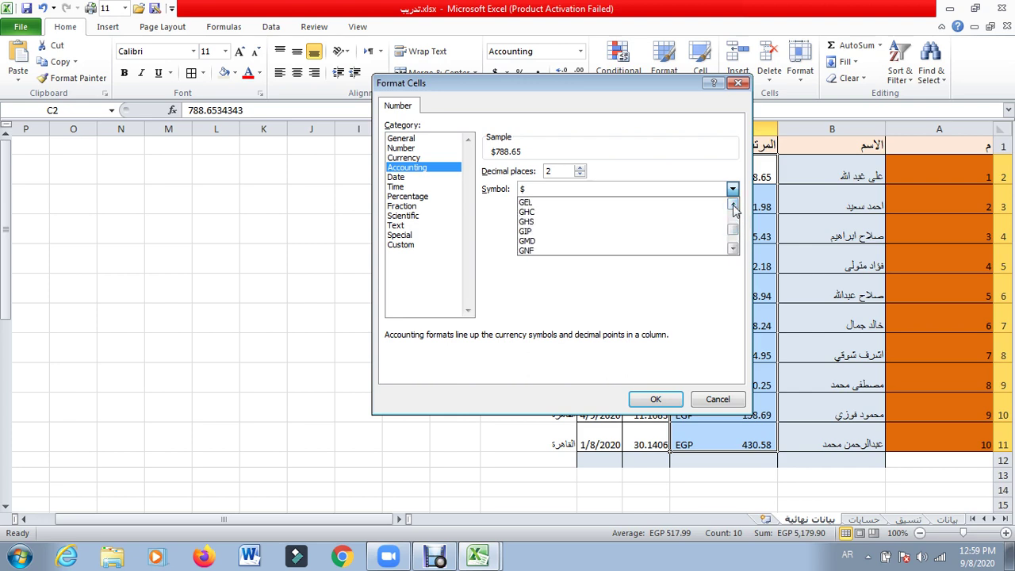
click(733, 204)
click(733, 205)
click(734, 205)
click(734, 205)
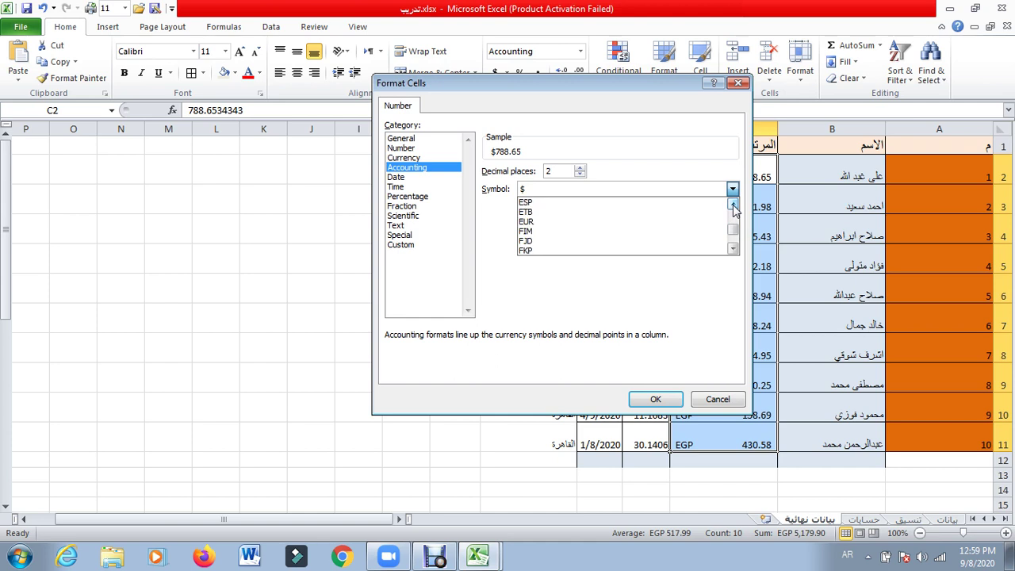
click(734, 205)
click(734, 205)
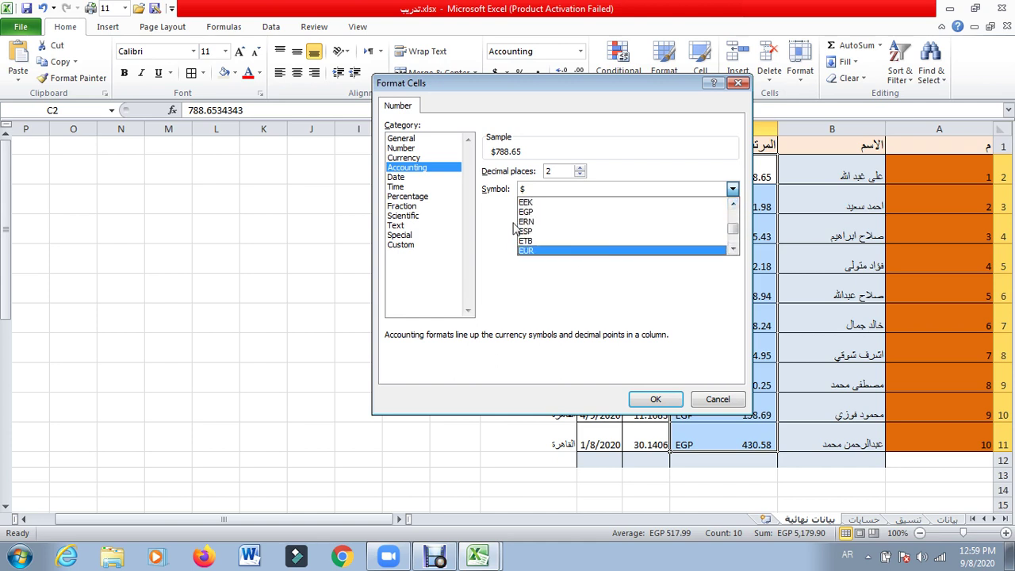
click(526, 212)
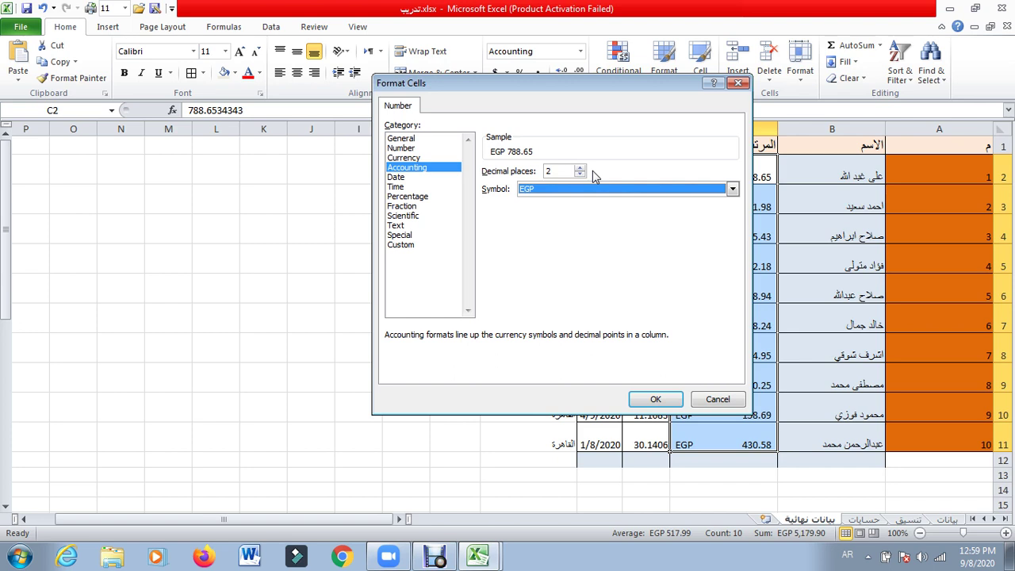
click(581, 174)
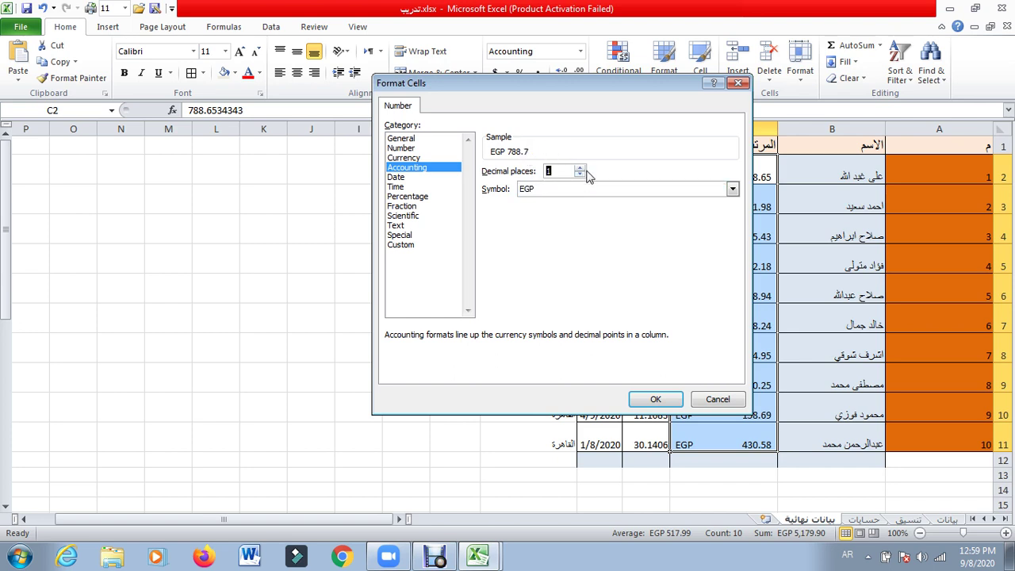
click(580, 168)
click(580, 175)
click(580, 169)
click(581, 175)
click(581, 175)
click(580, 169)
click(580, 176)
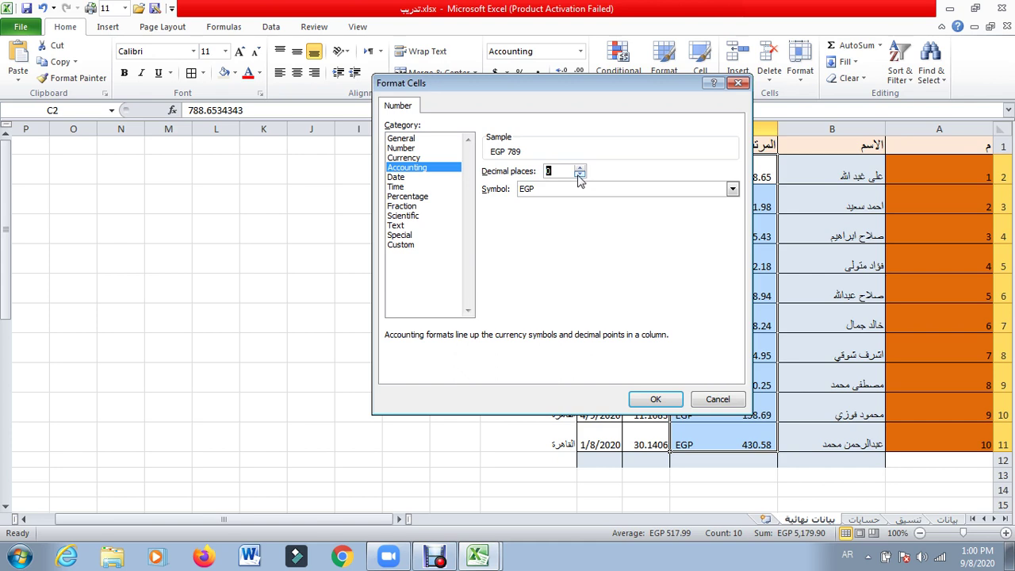
click(582, 171)
click(582, 169)
click(581, 169)
click(581, 175)
Step: Confirm the EGP Accounting format on the salaries and inspect the stored values in C3 and C4
click(657, 400)
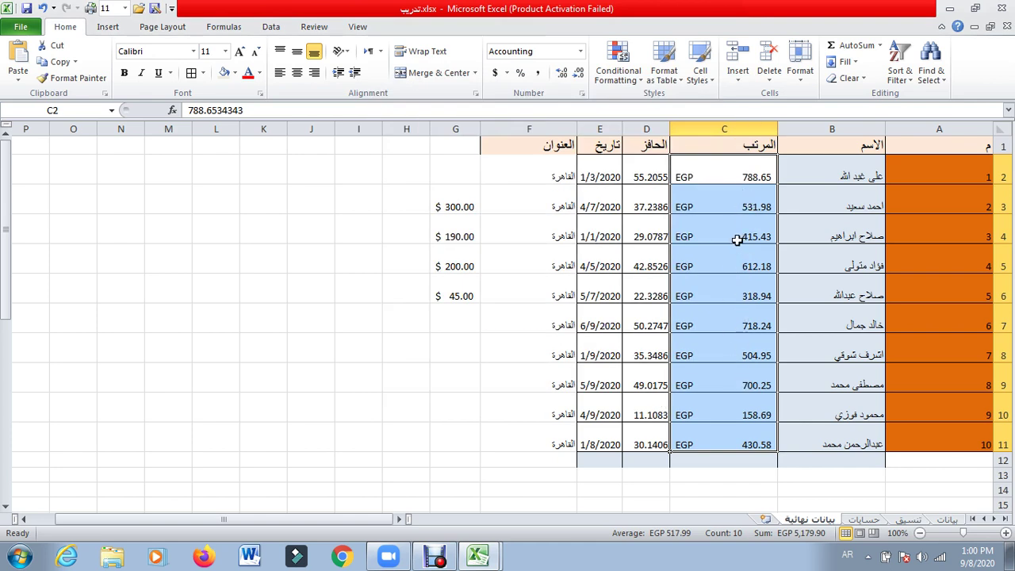
click(742, 198)
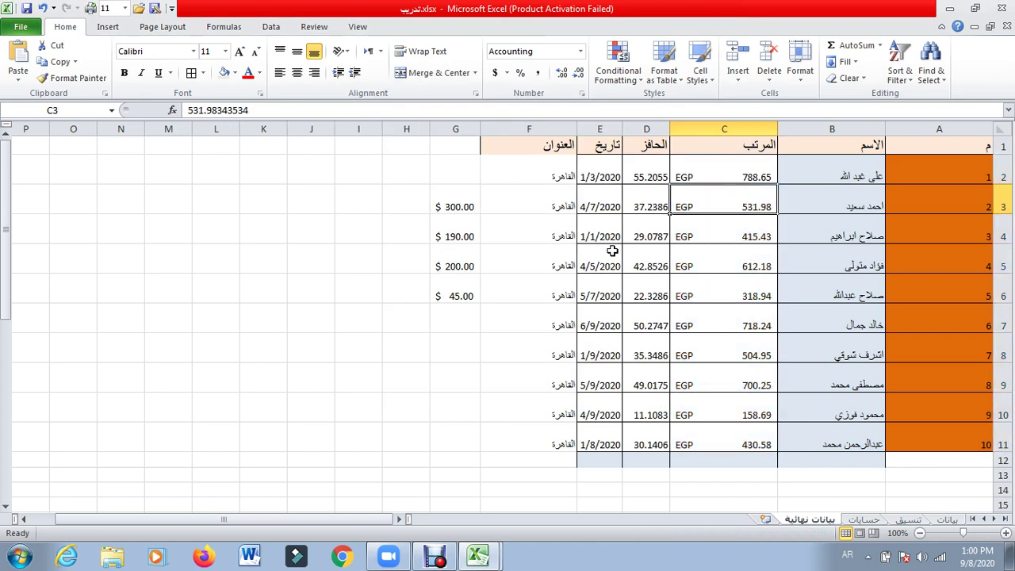
click(742, 238)
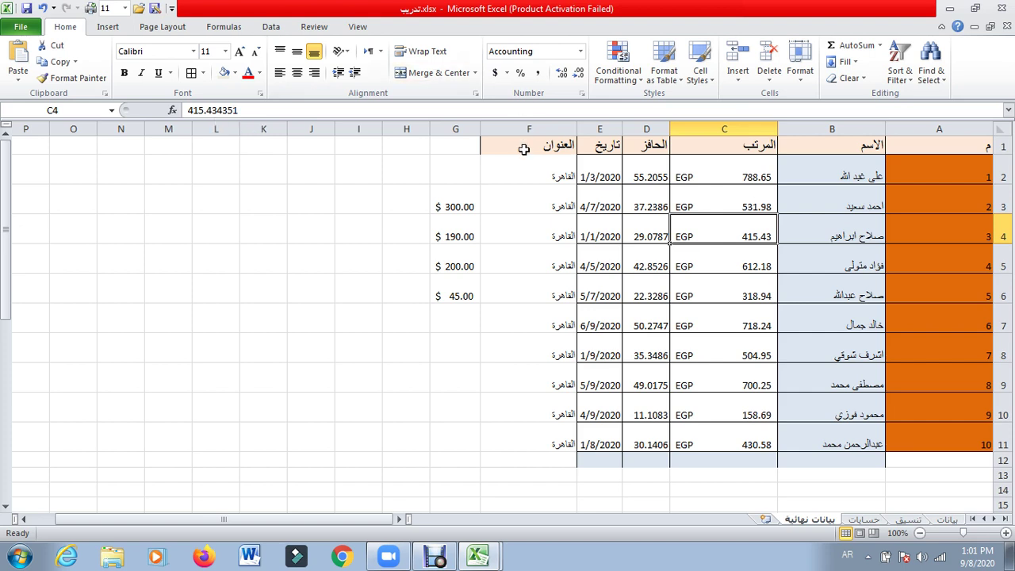
drag(456, 206, 460, 293)
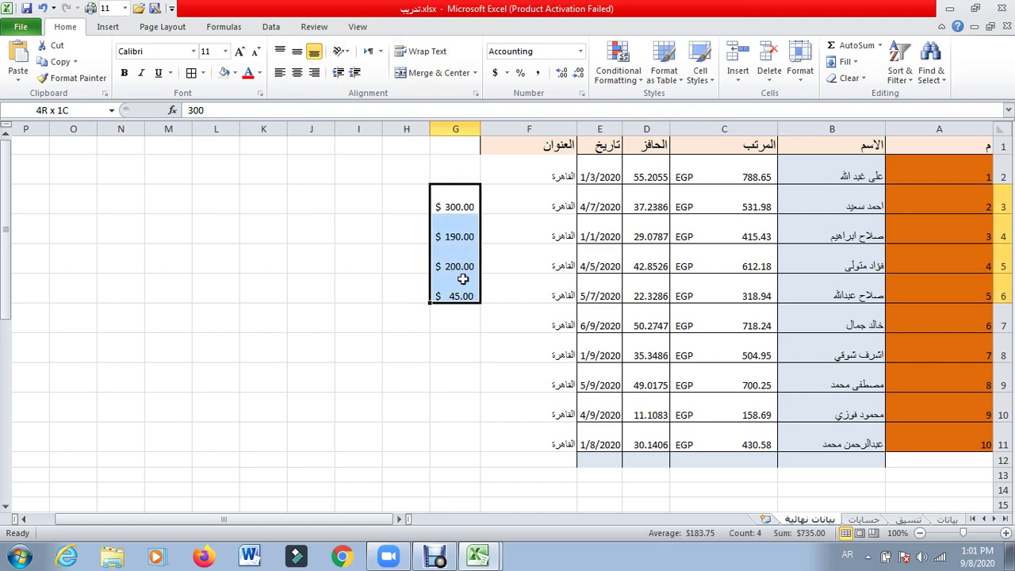
Step: Switch G3:G6 from dollar Accounting to General so they show 300, 190, 200, 45
click(580, 51)
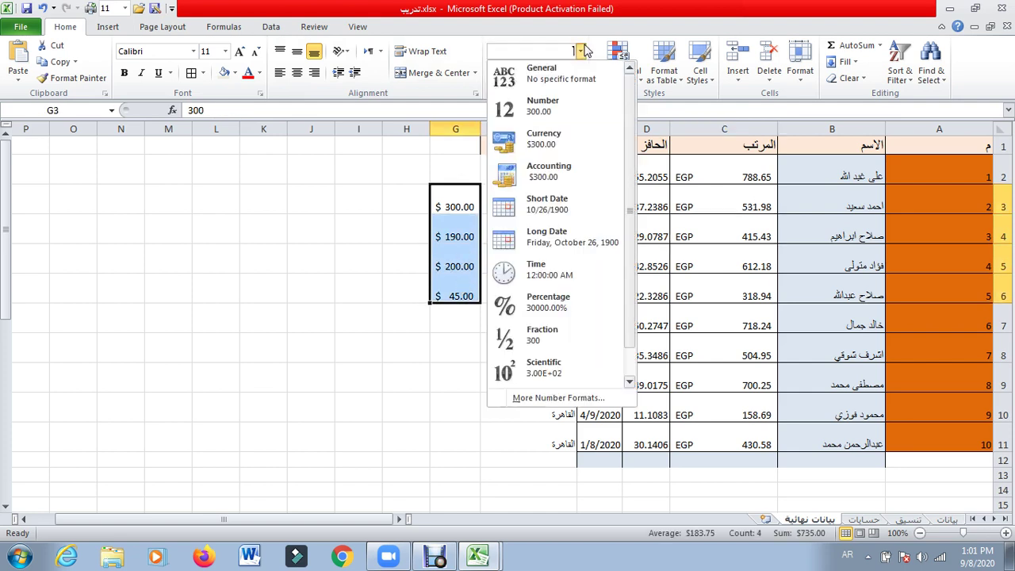
click(559, 72)
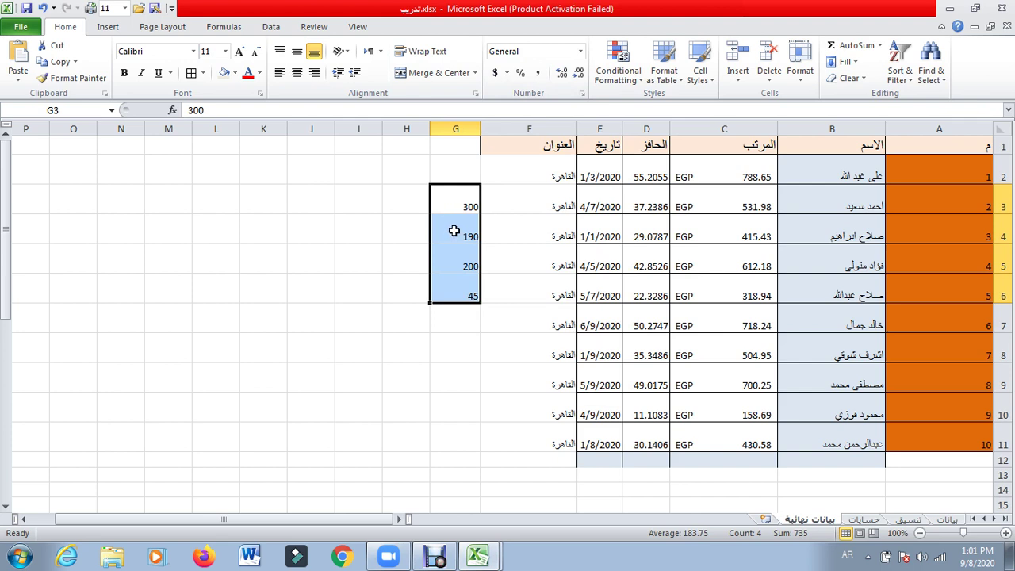
key(ctrl+z)
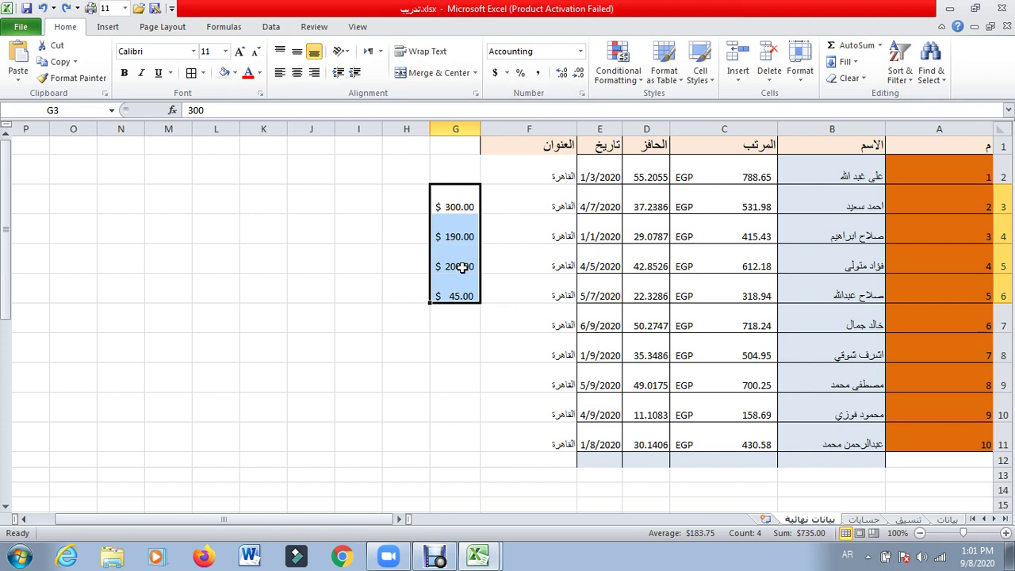
click(506, 79)
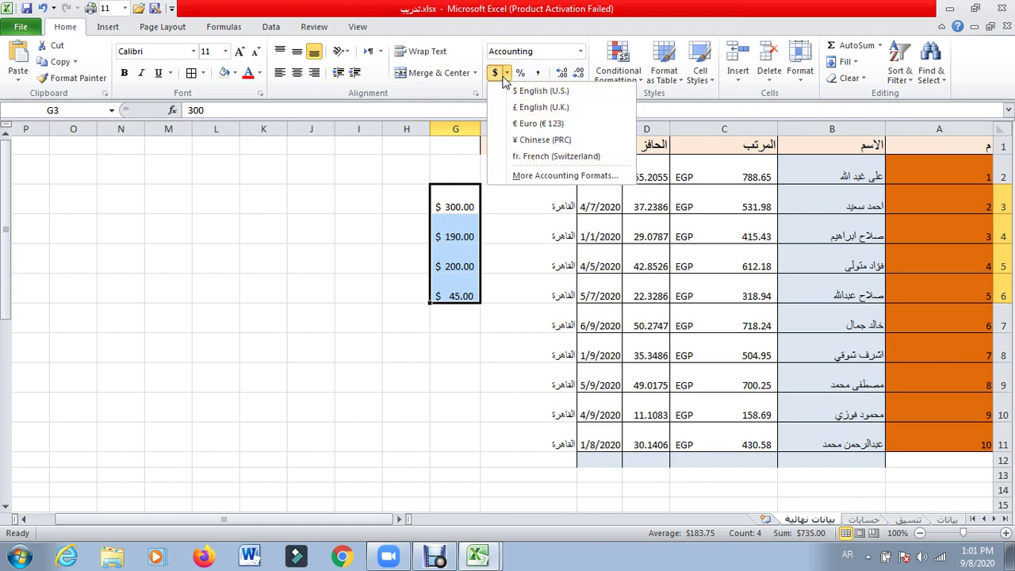
click(493, 77)
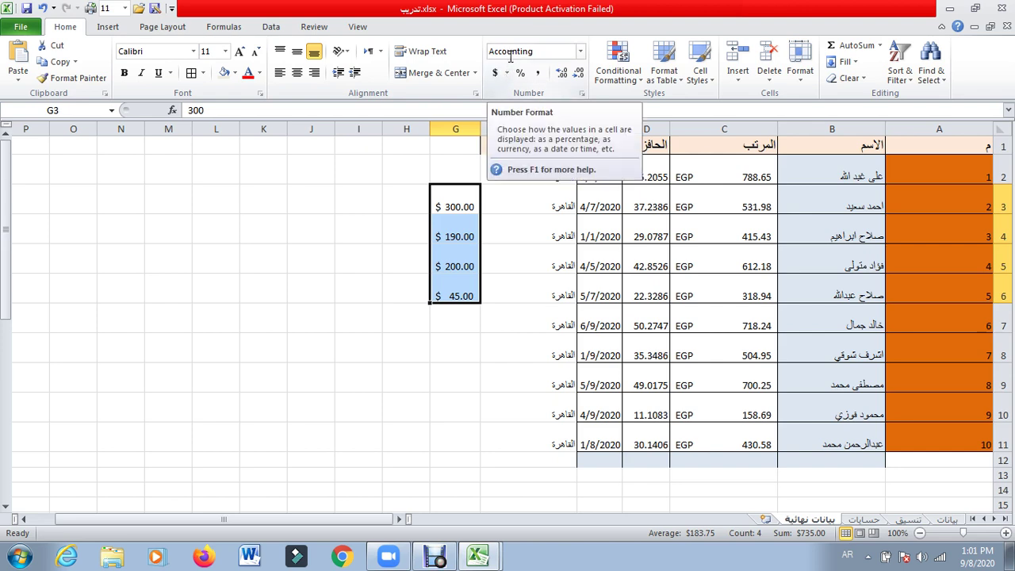
click(580, 50)
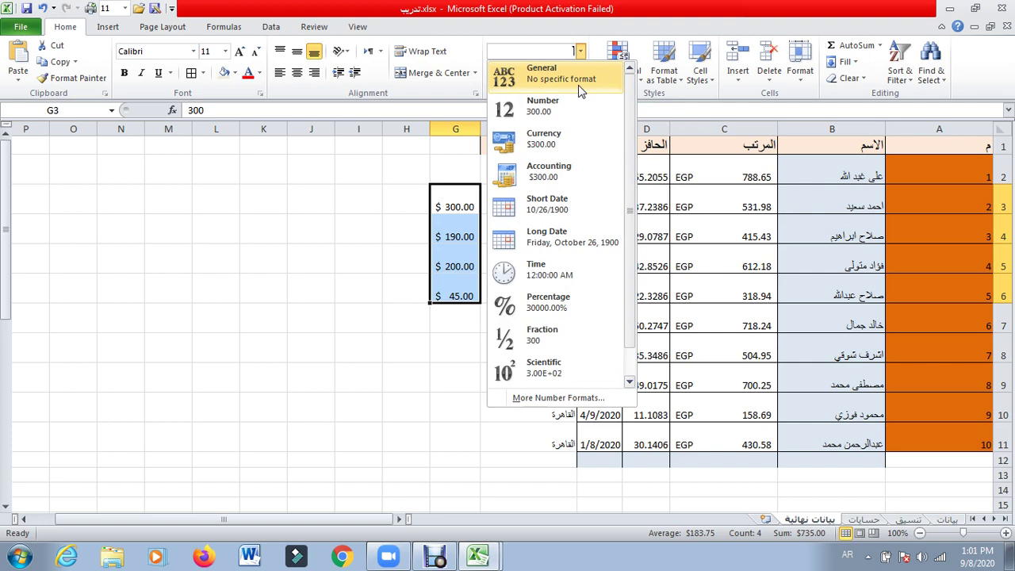
click(578, 85)
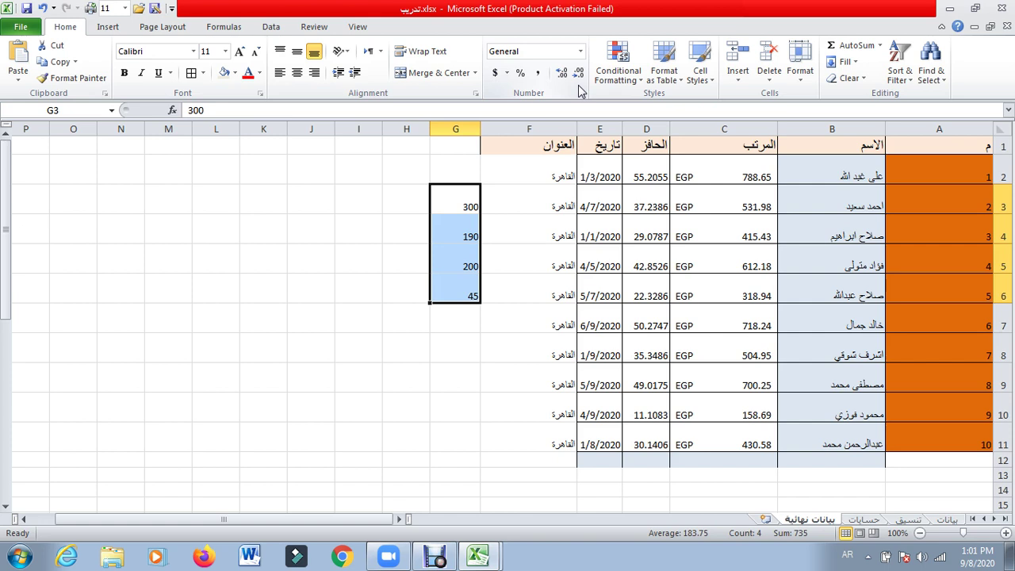
Step: Clear the values 300, 190, 200 and 45 from G3:G6
key(BackSpace)
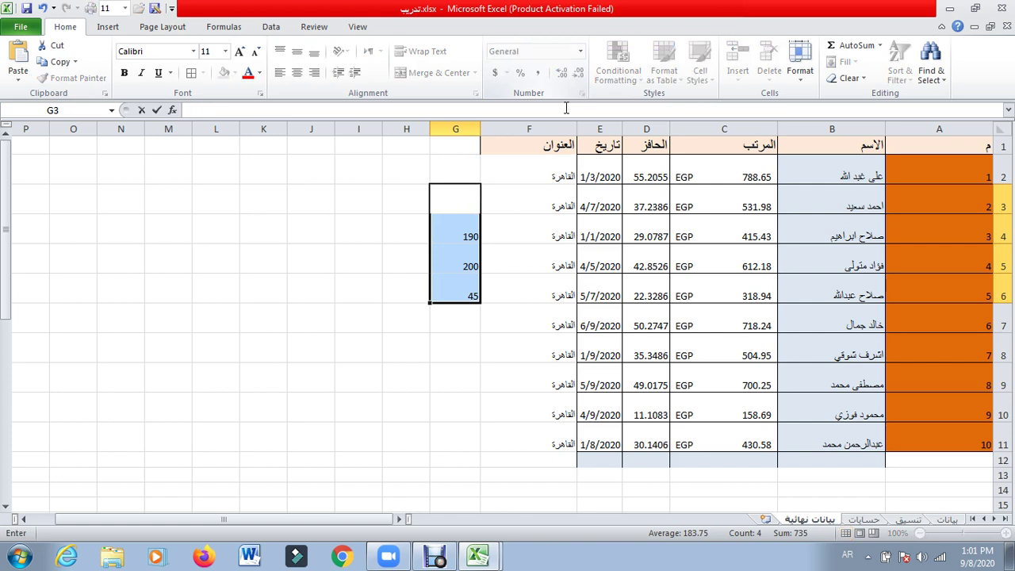
click(445, 323)
drag(455, 231, 458, 280)
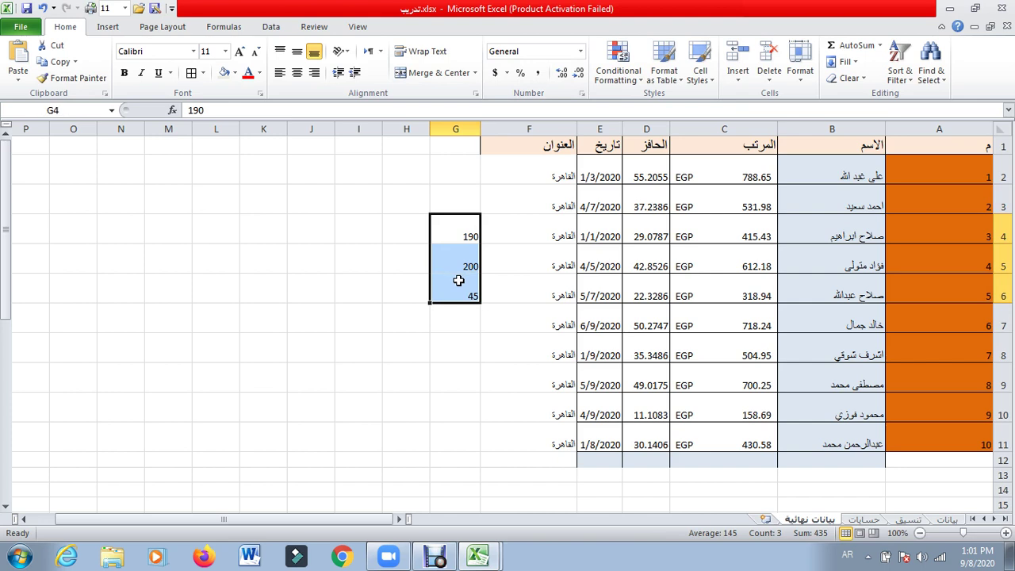
key(Delete)
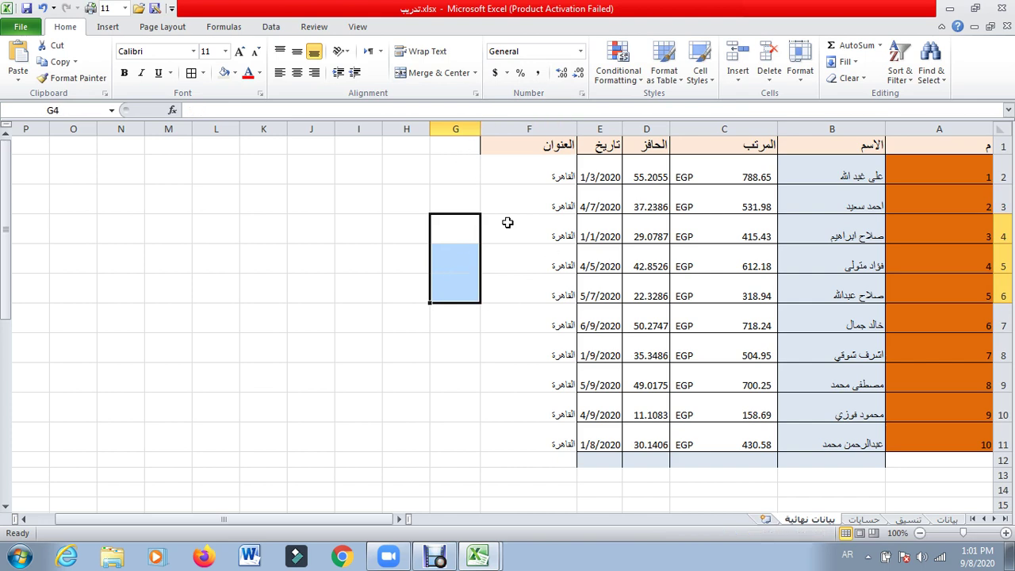
Step: Clear the العنوان header and القاهرة entries from F1:F11
drag(563, 146, 550, 433)
key(BackSpace)
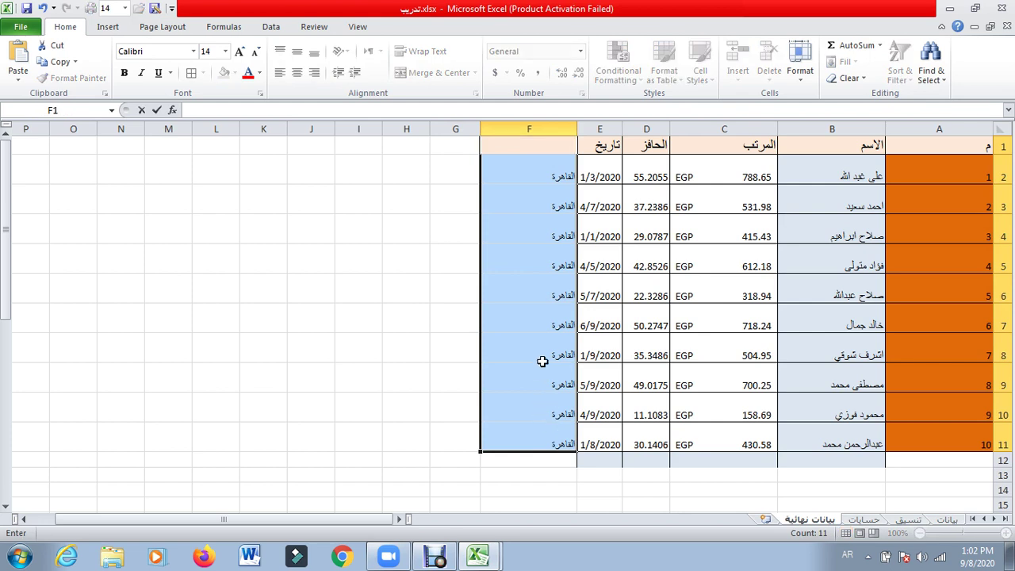
click(429, 282)
drag(526, 146, 521, 432)
key(Delete)
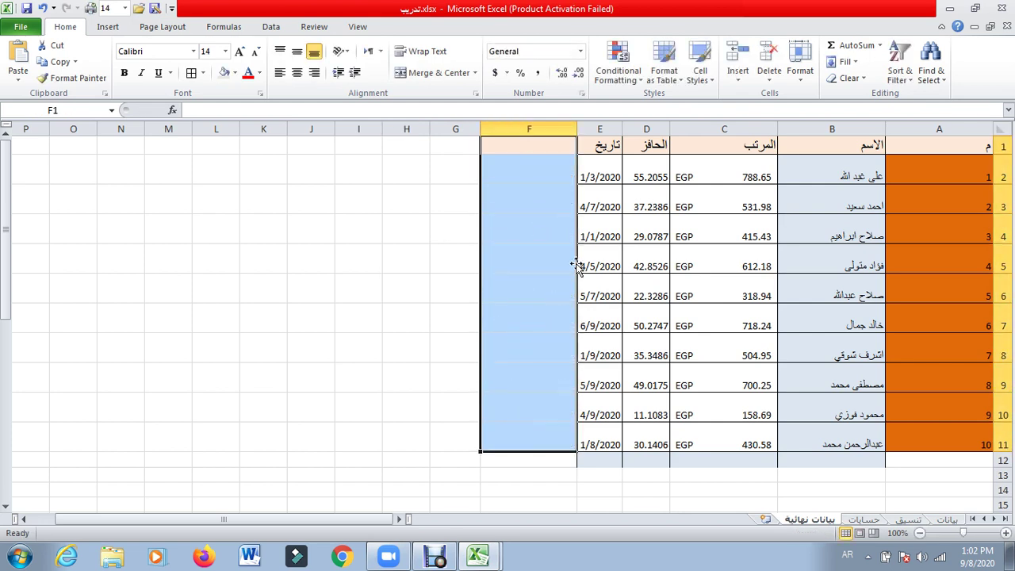
Step: Type the header الخصم into F1
click(544, 150)
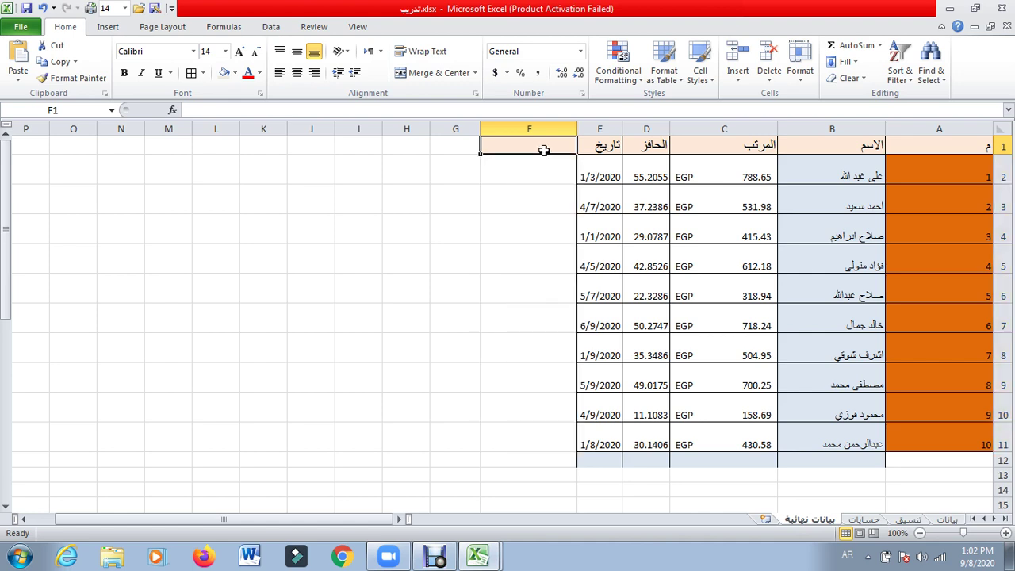
text(ال)
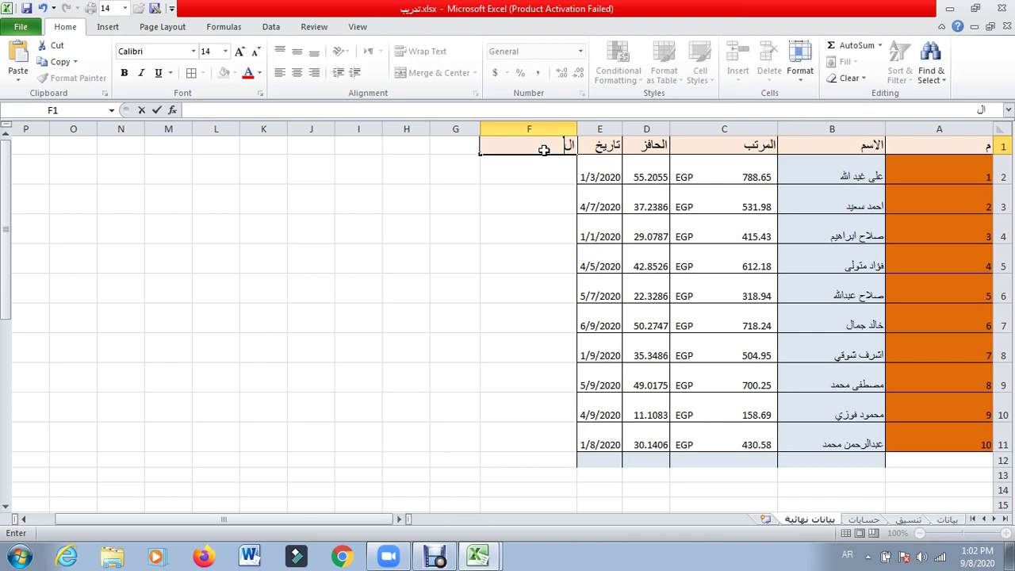
text(ح)
key(BackSpace)
text(حم)
key(BackSpace)
key(BackSpace)
text(خ)
text(صم)
key(Return)
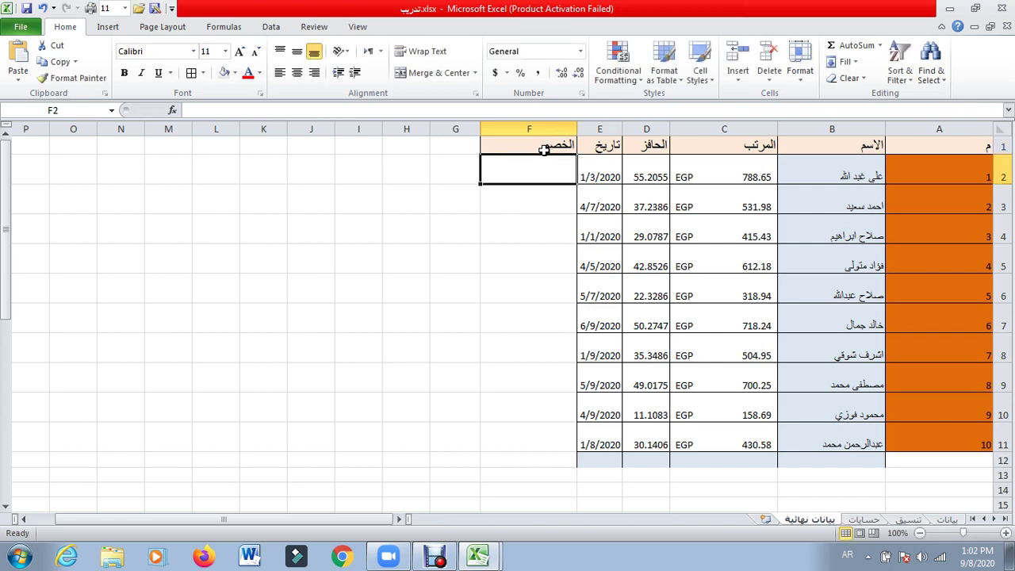
Step: Enter the discounts 0.2, 0.02, 0.03, 0.1, 0.04, 0.5 and 0.06 into F2:F8
text(.2)
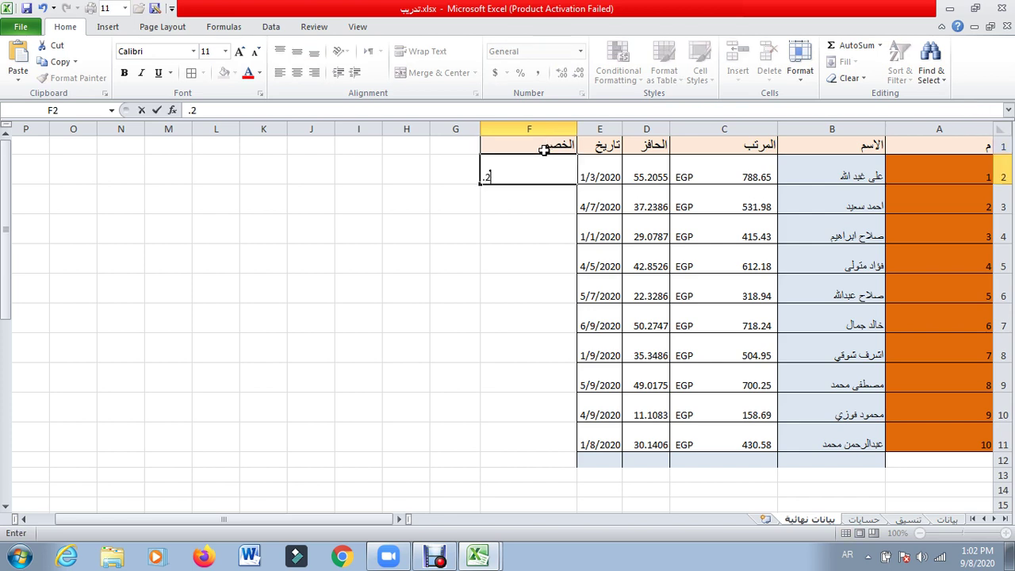
key(Return)
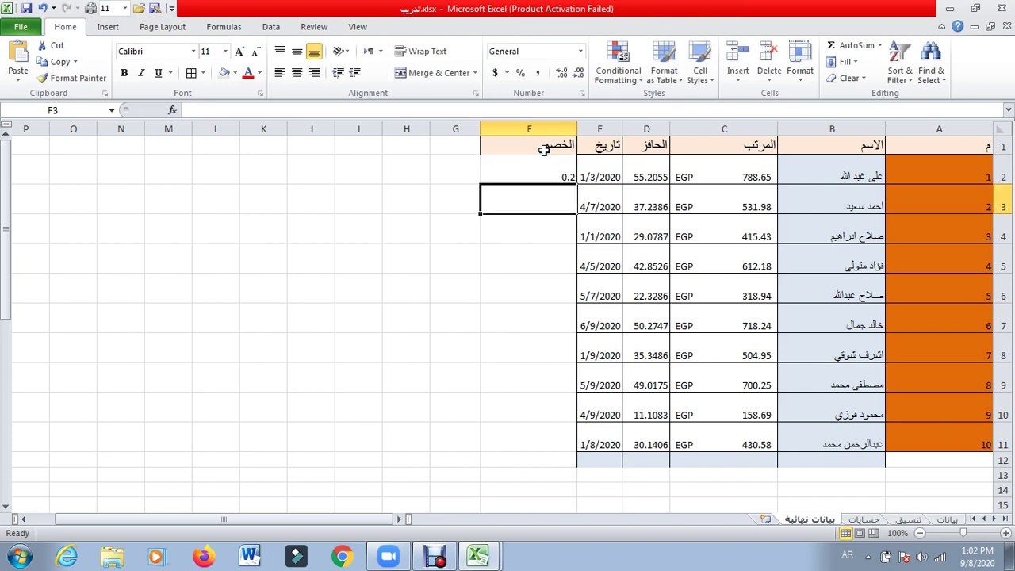
text(.02)
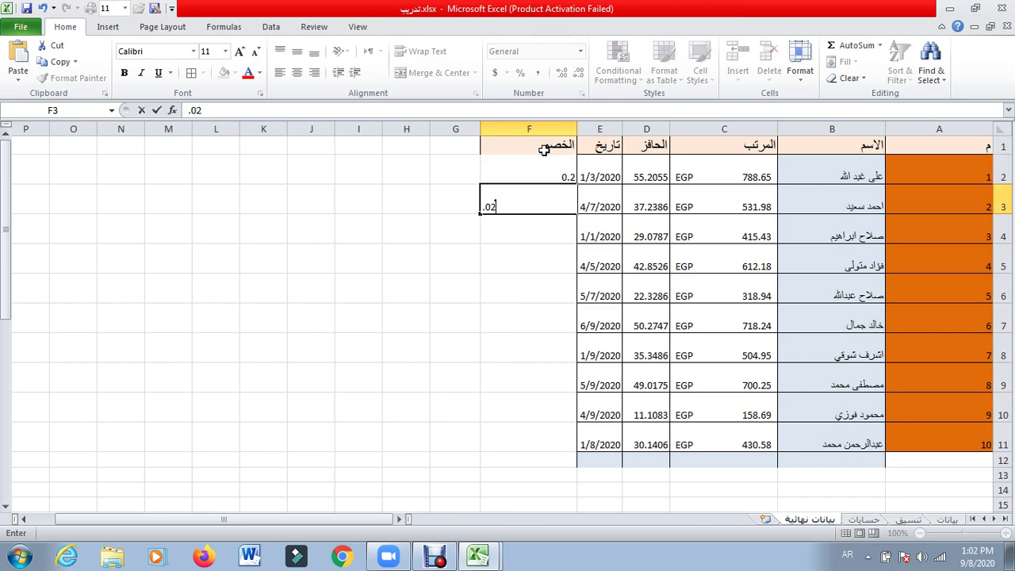
key(Return)
text(.)
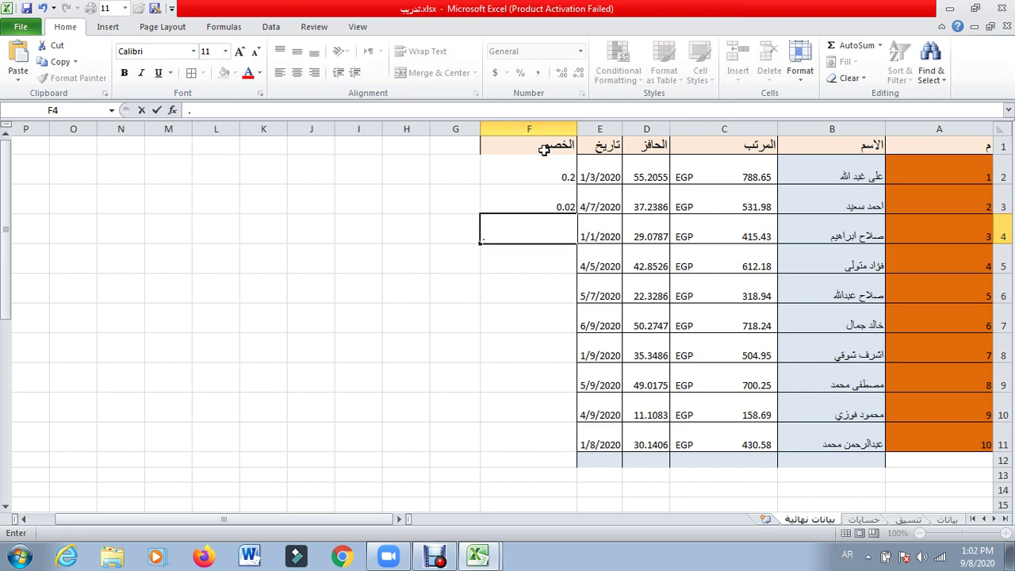
text(0)
text(3)
key(Return)
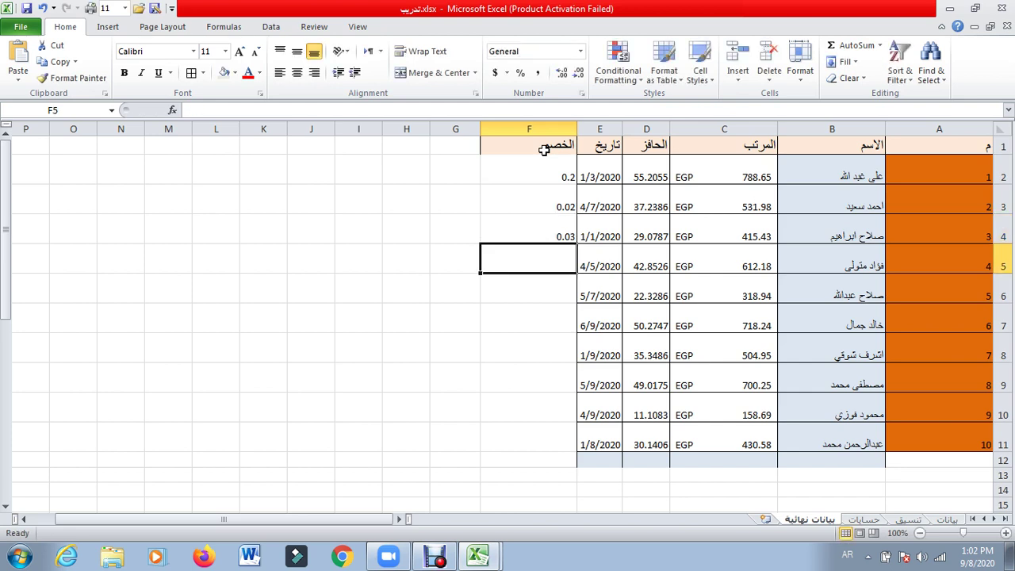
text(.1)
key(Return)
text(.)
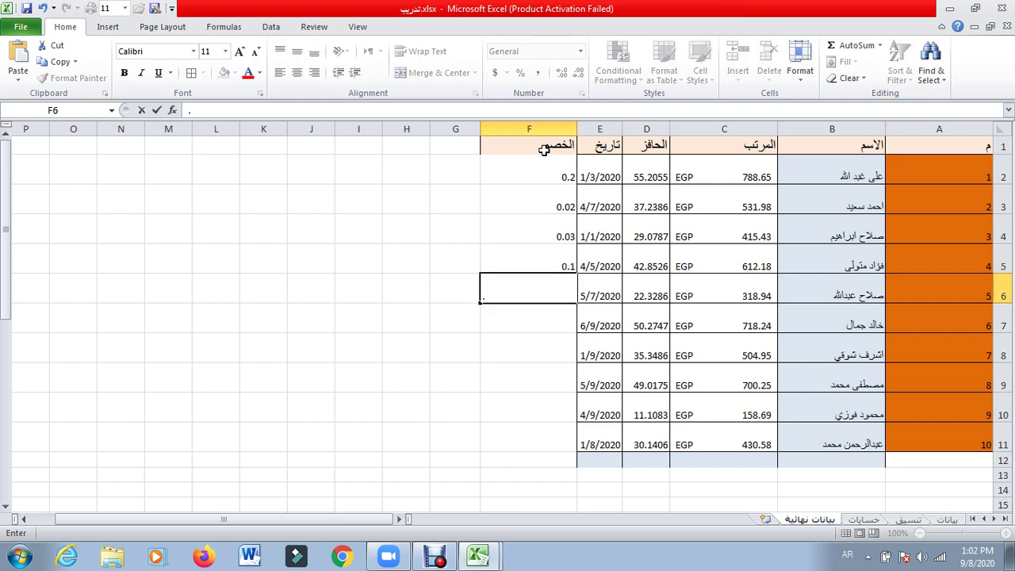
text(04)
key(Return)
text(.5)
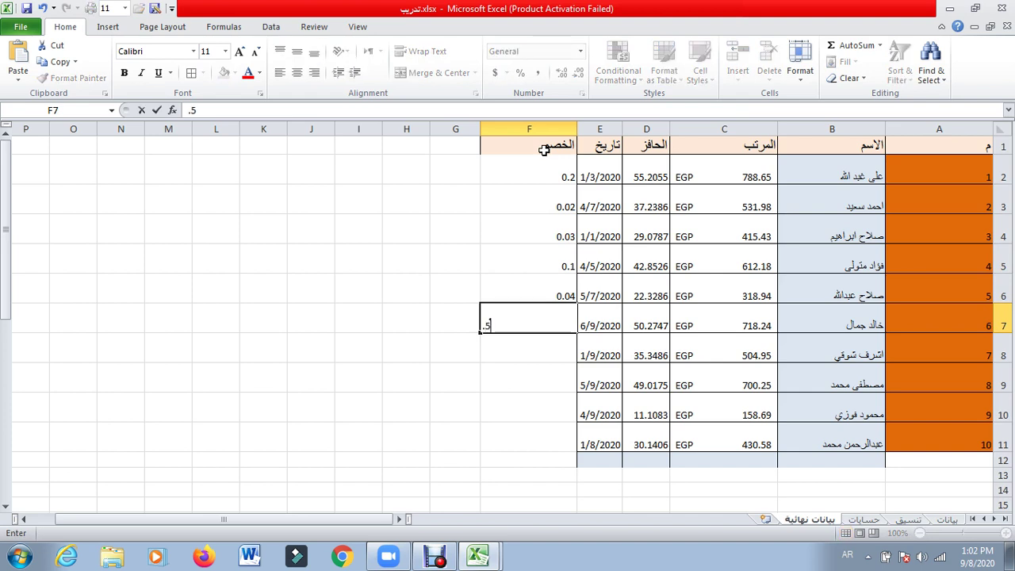
key(Return)
text(.)
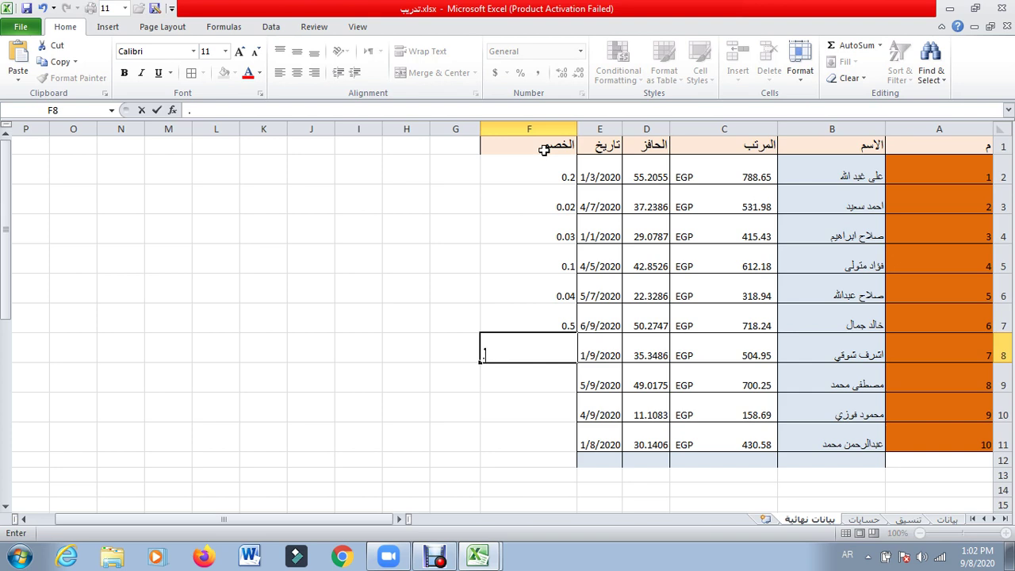
text(0)
text(6)
key(Return)
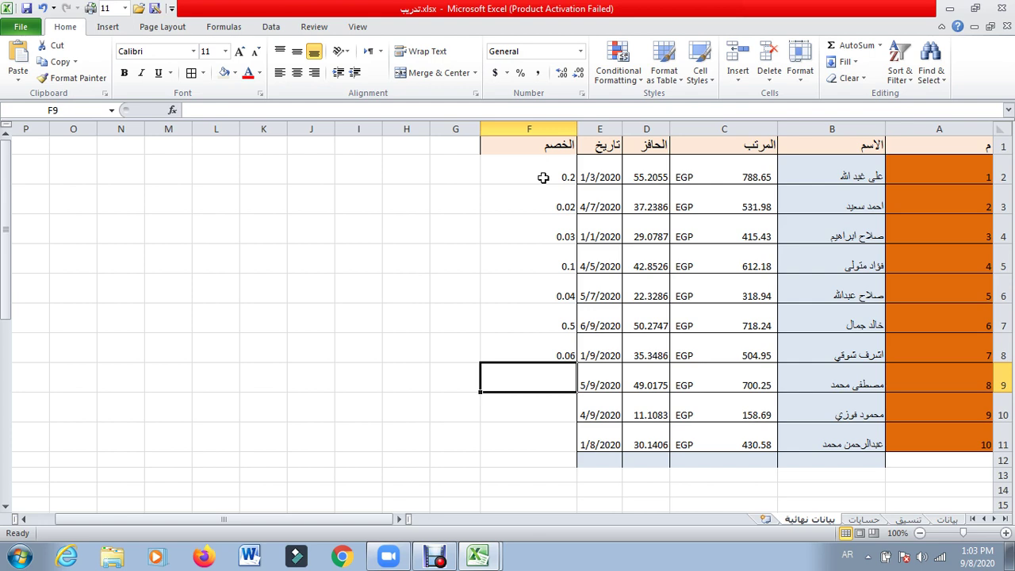
Step: Apply Percent Style to F2:F8 and change F2's discount to 100%
drag(543, 177, 543, 343)
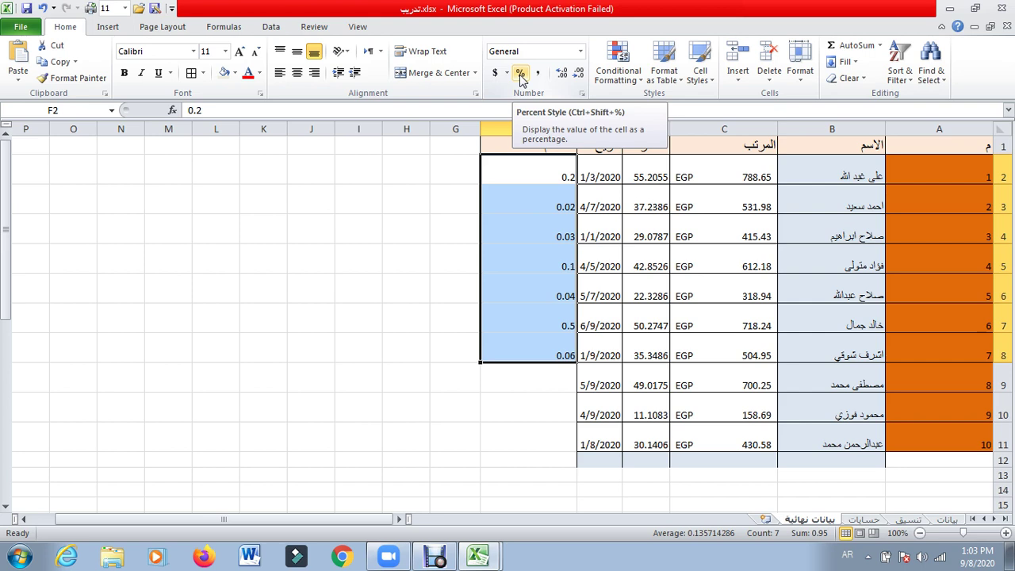
click(521, 73)
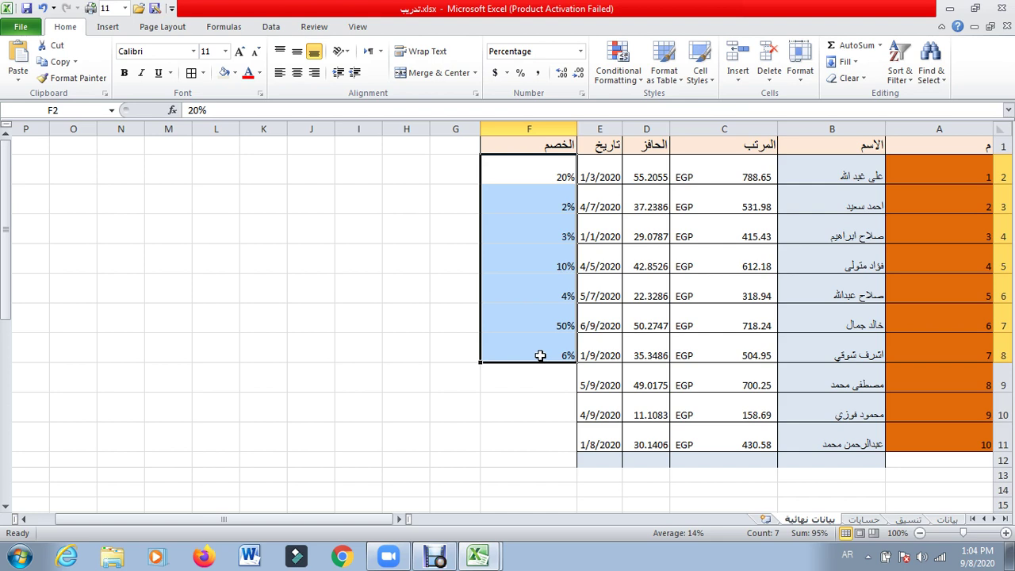
key(BackSpace)
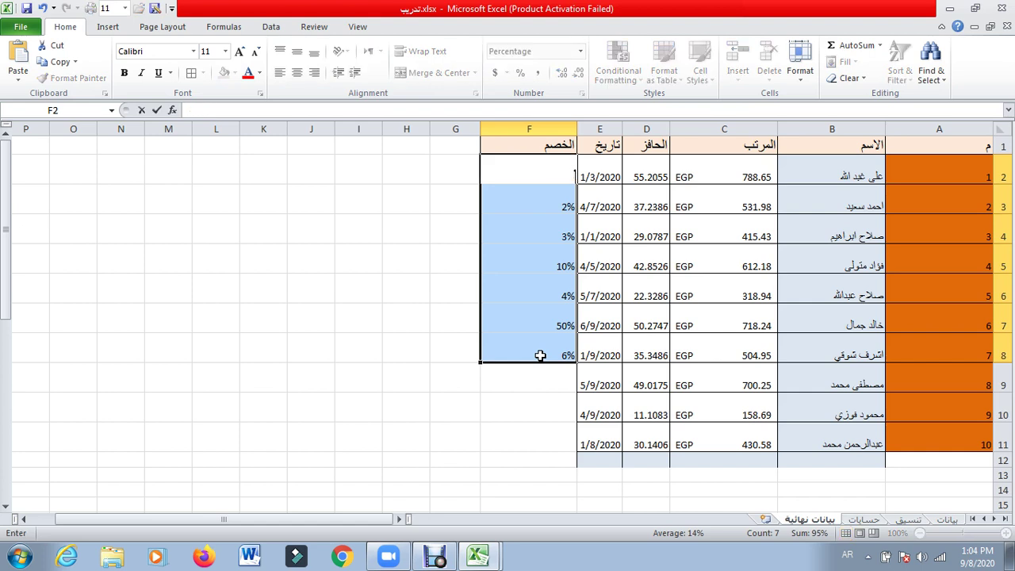
text(1)
key(Return)
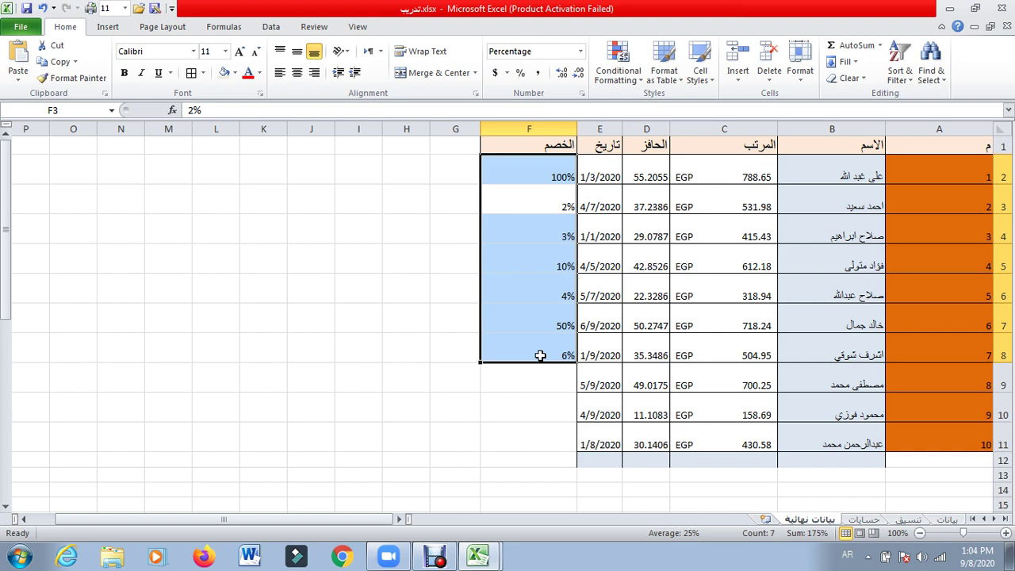
click(449, 367)
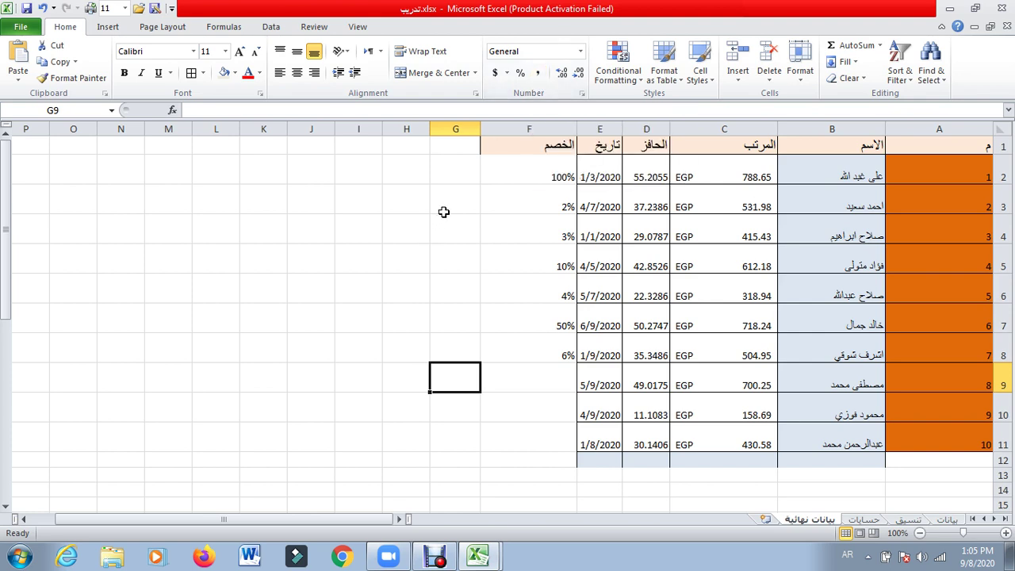
Step: Enter 10000, 100000, 2000, 1000000 and 300000 into G2 through G6
click(446, 168)
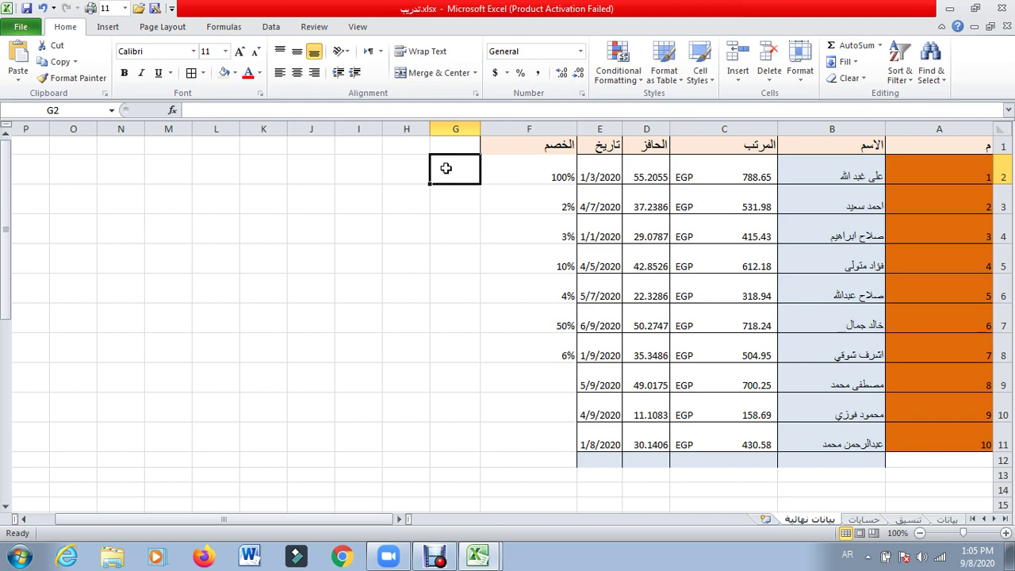
text(1000)
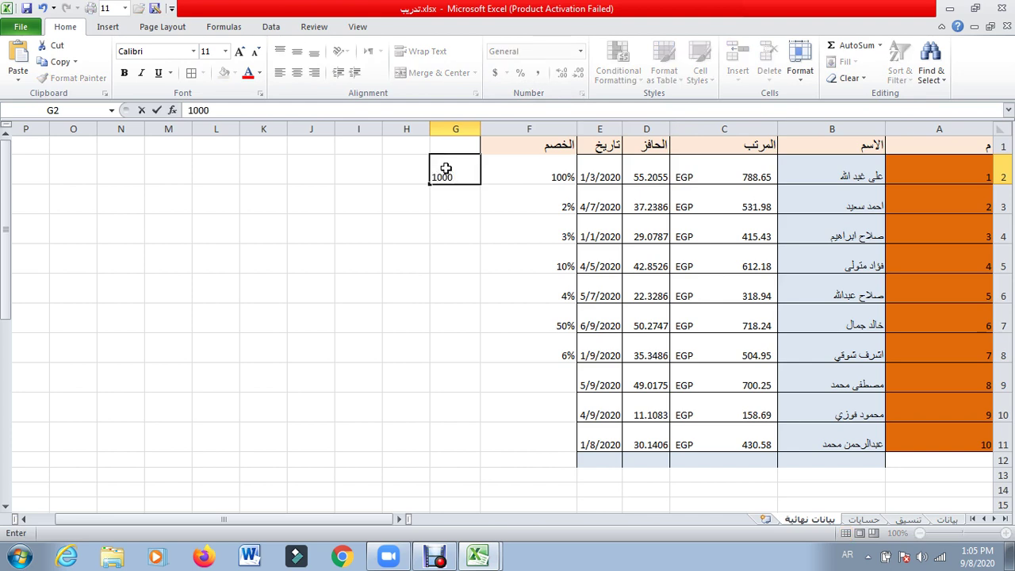
text(0)
key(Return)
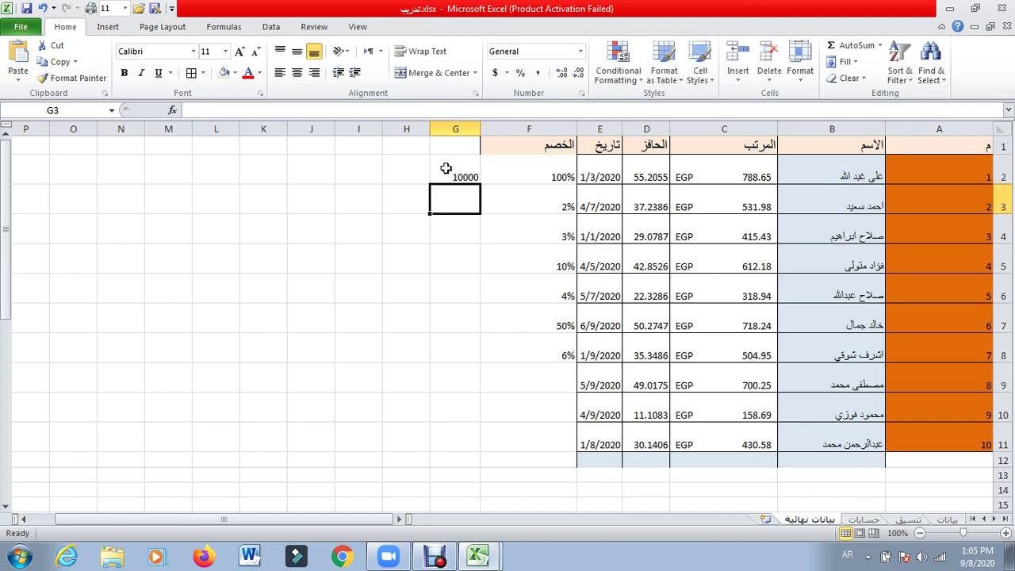
text(1000)
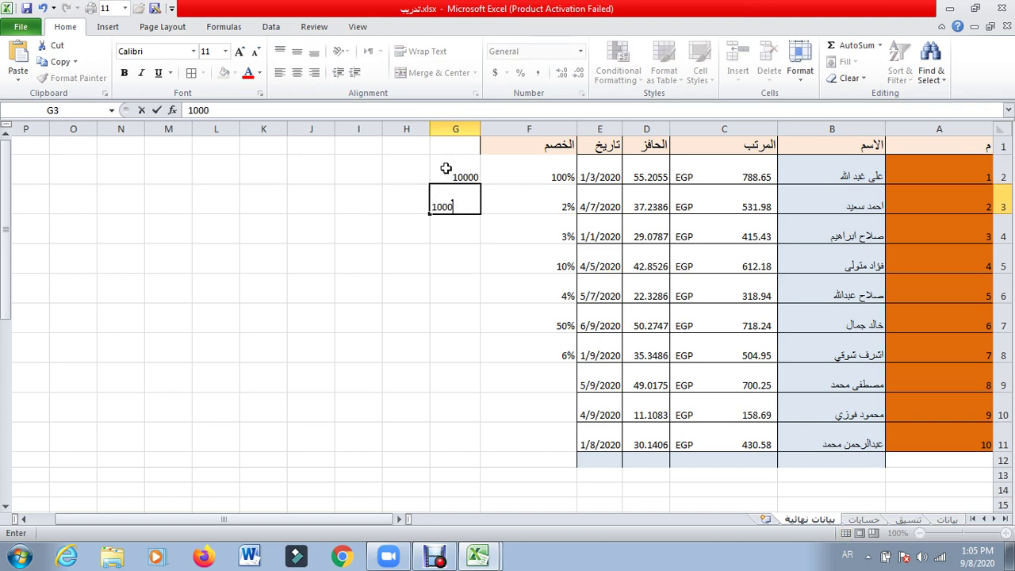
text(00)
key(Return)
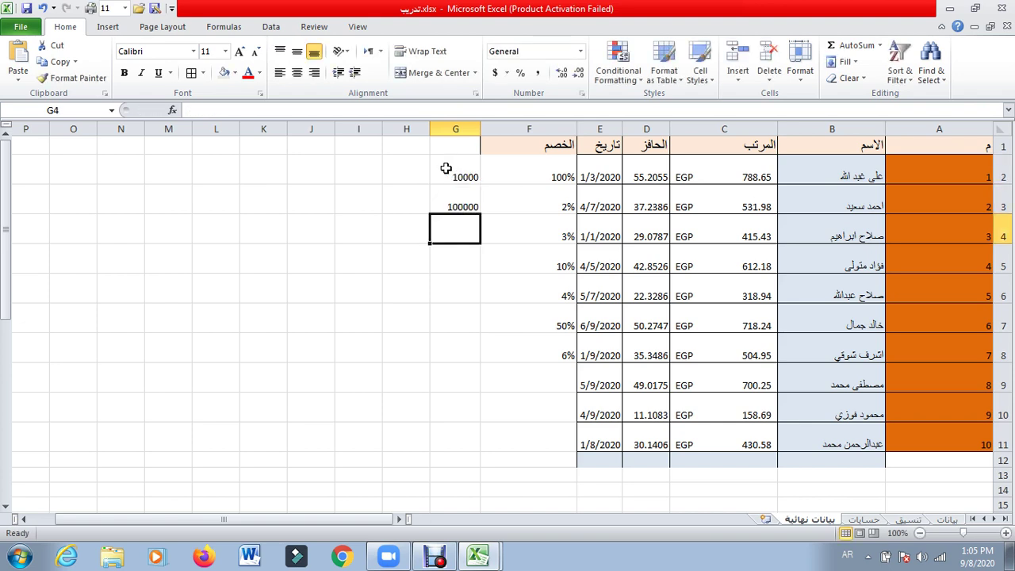
text(2000)
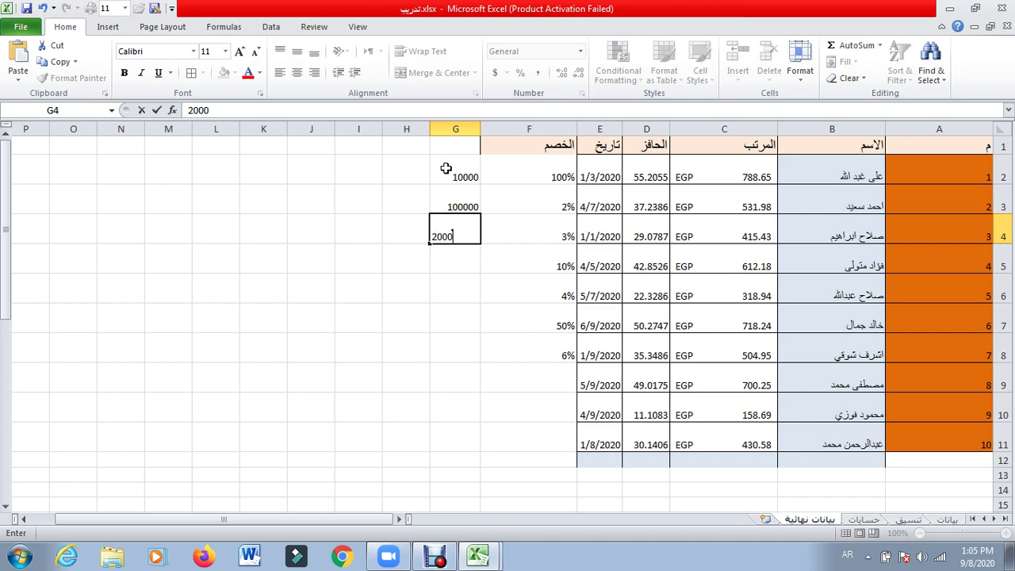
key(Return)
text(10)
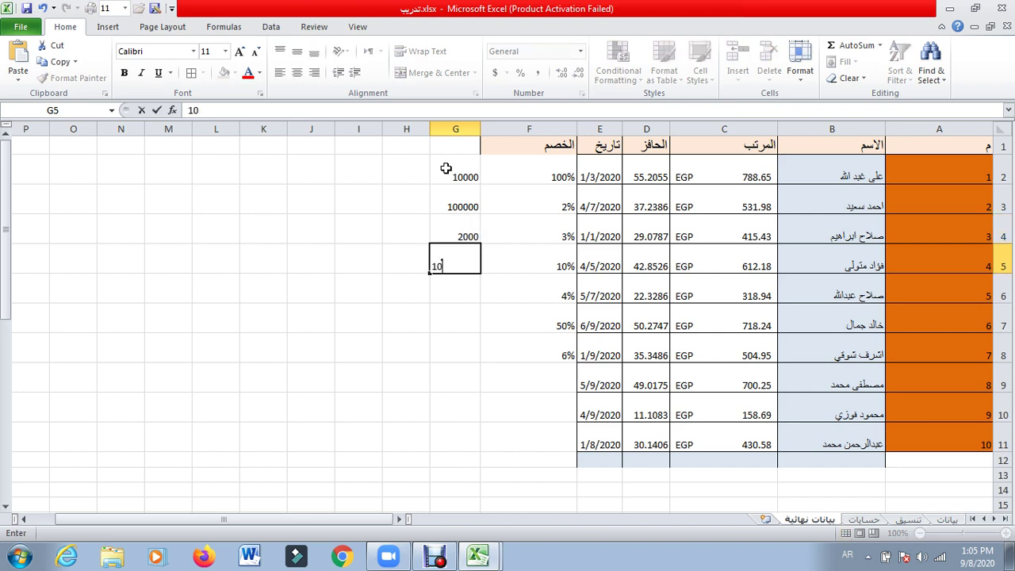
text(00)
text(000)
key(Return)
text(300)
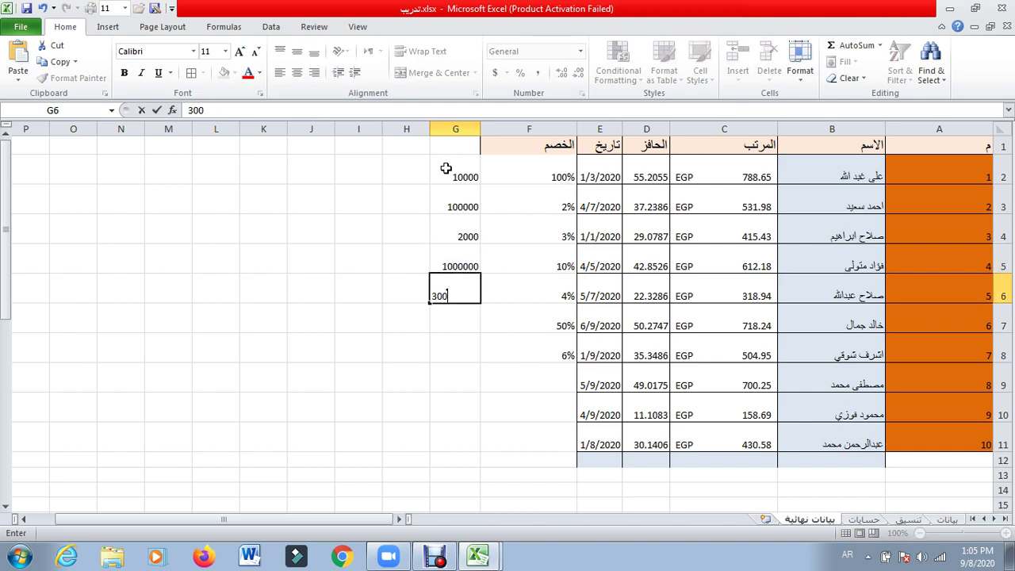
text(000)
key(Return)
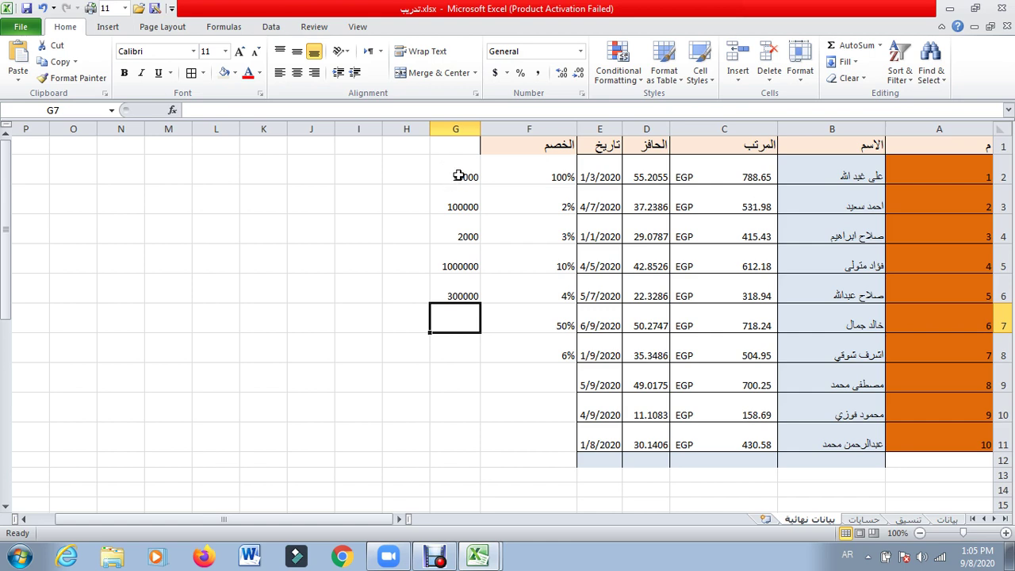
Step: Apply Comma Style to G2:G6 and change G2's value to 10000.3455
click(459, 176)
drag(459, 176, 457, 283)
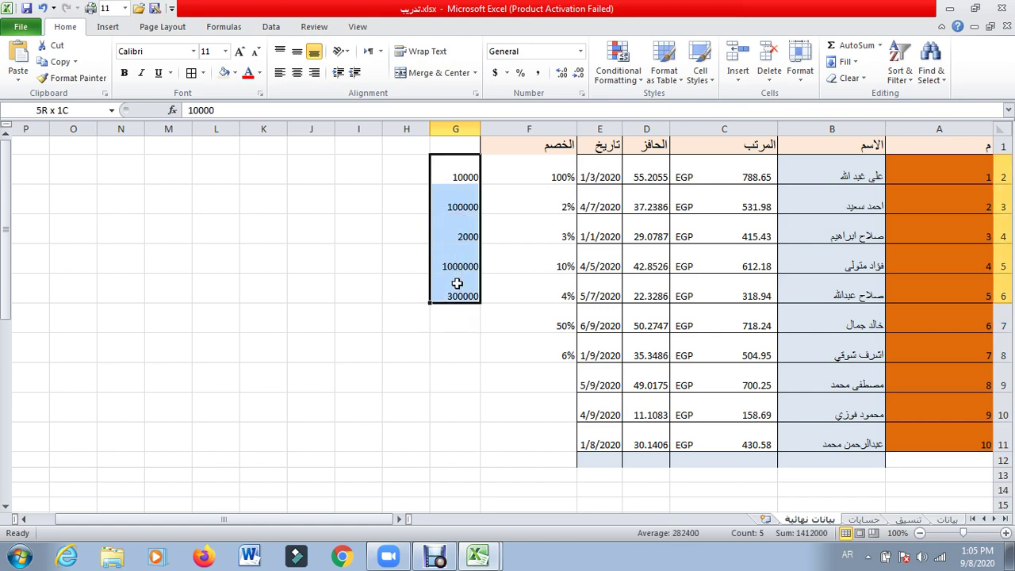
click(538, 74)
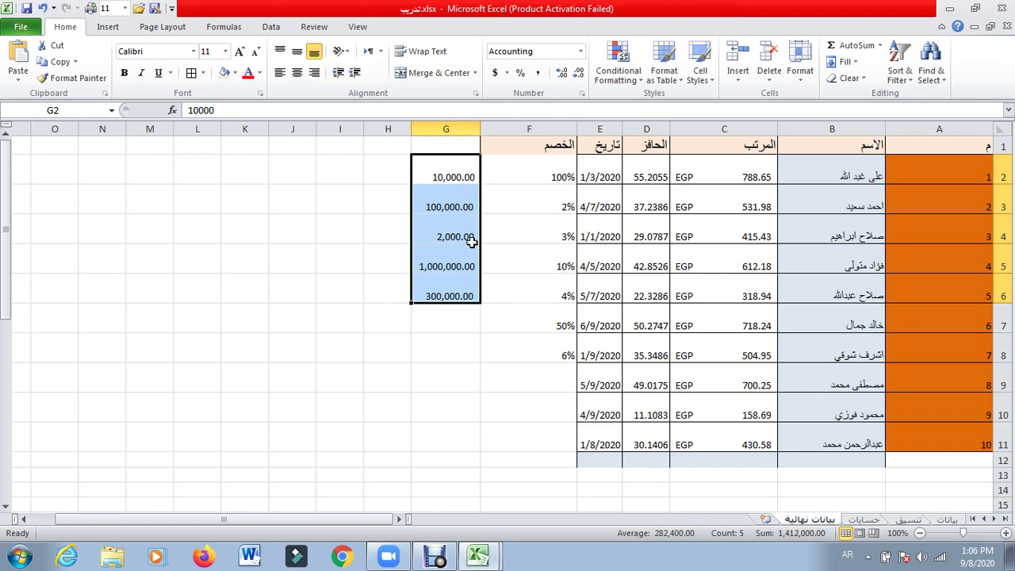
double_click(454, 176)
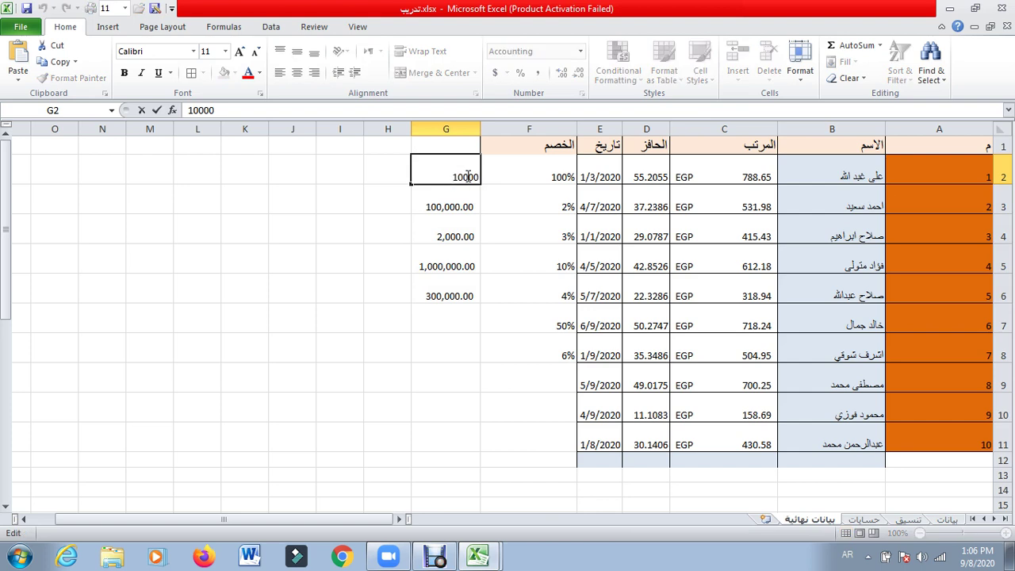
text(.3)
text(5)
key(BackSpace)
key(BackSpace)
key(BackSpace)
text(.345)
text(5)
key(Return)
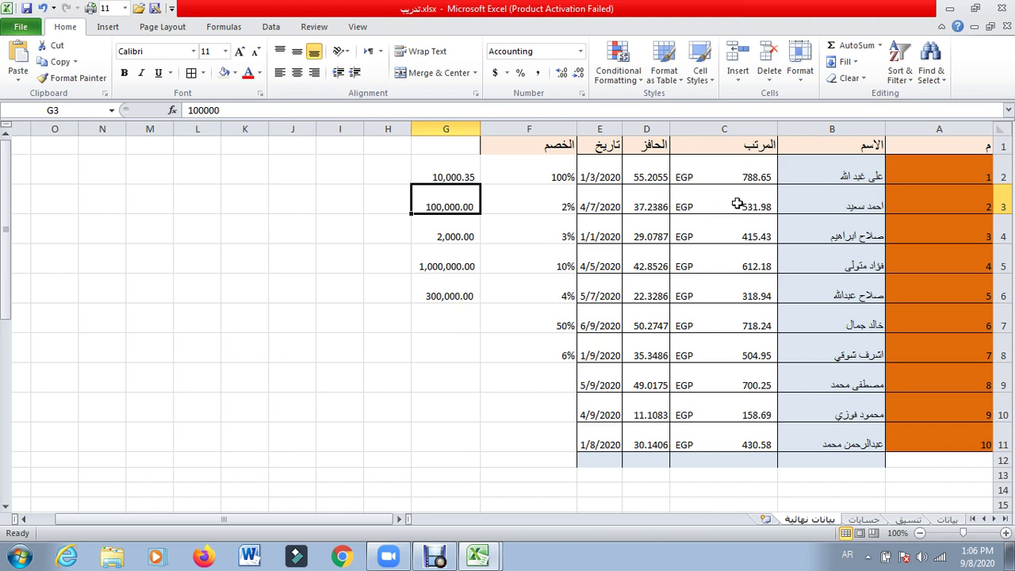
Step: Replace the leading 531 in C3 with 2000 so it reads 2,000.98
double_click(737, 205)
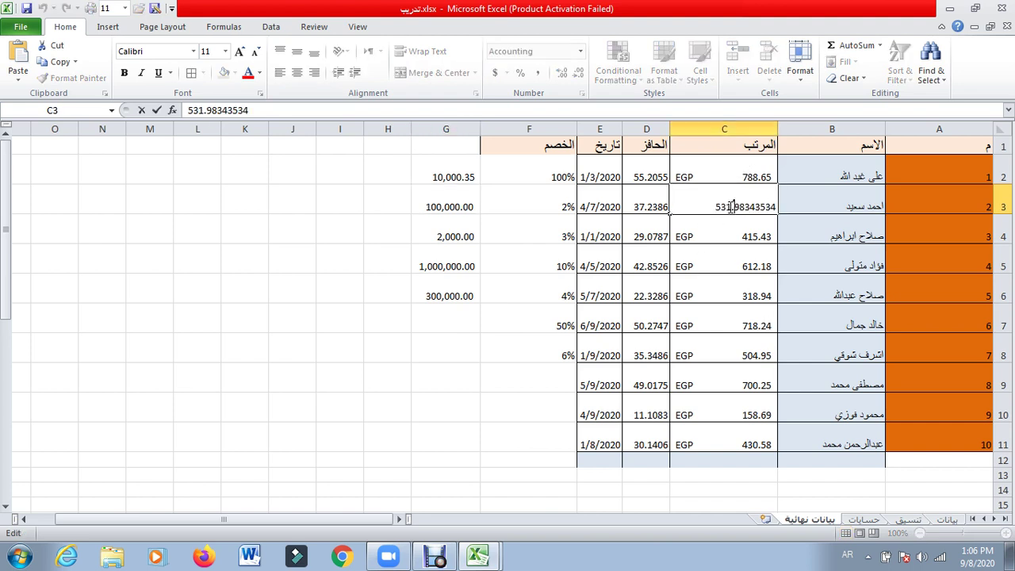
drag(724, 206, 713, 206)
double_click(722, 206)
click(722, 206)
text(200)
text(0)
key(Return)
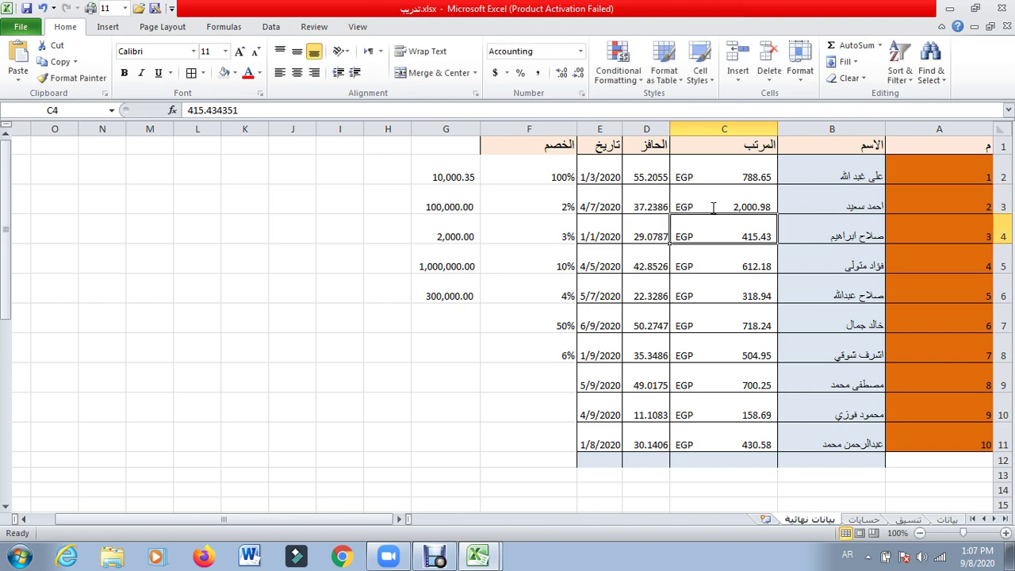
click(710, 283)
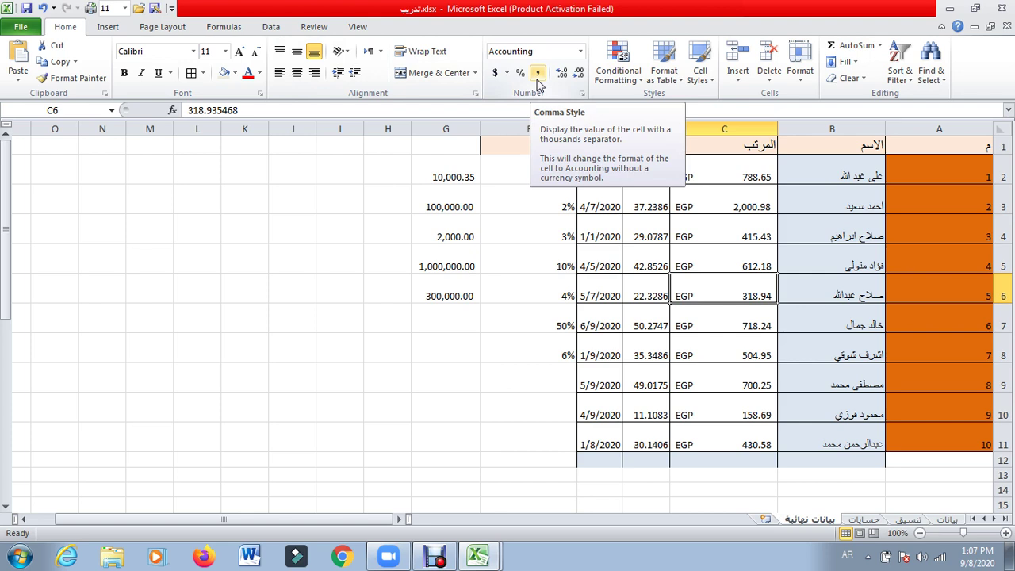
click(441, 177)
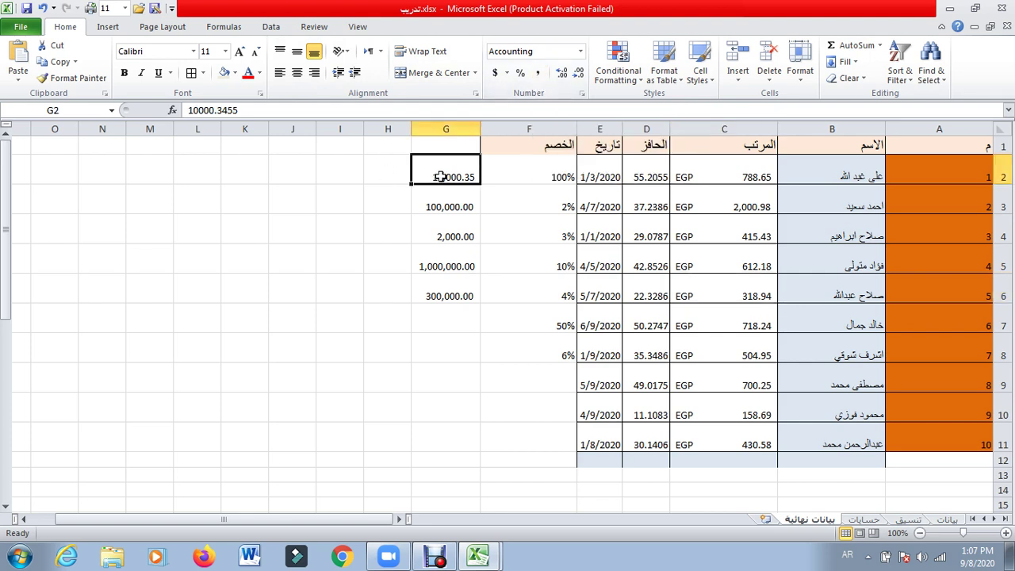
drag(440, 177, 438, 321)
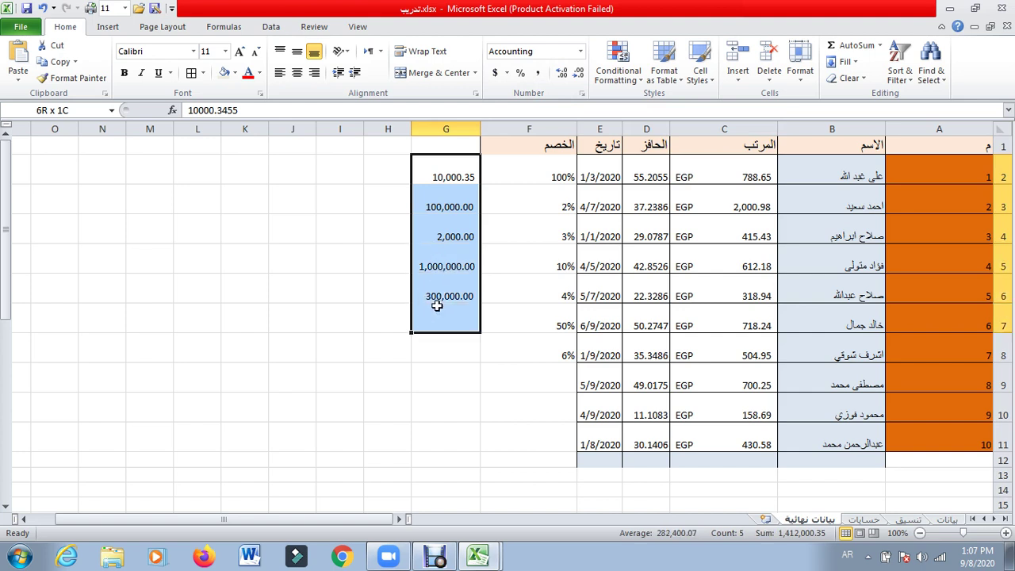
click(579, 52)
click(559, 73)
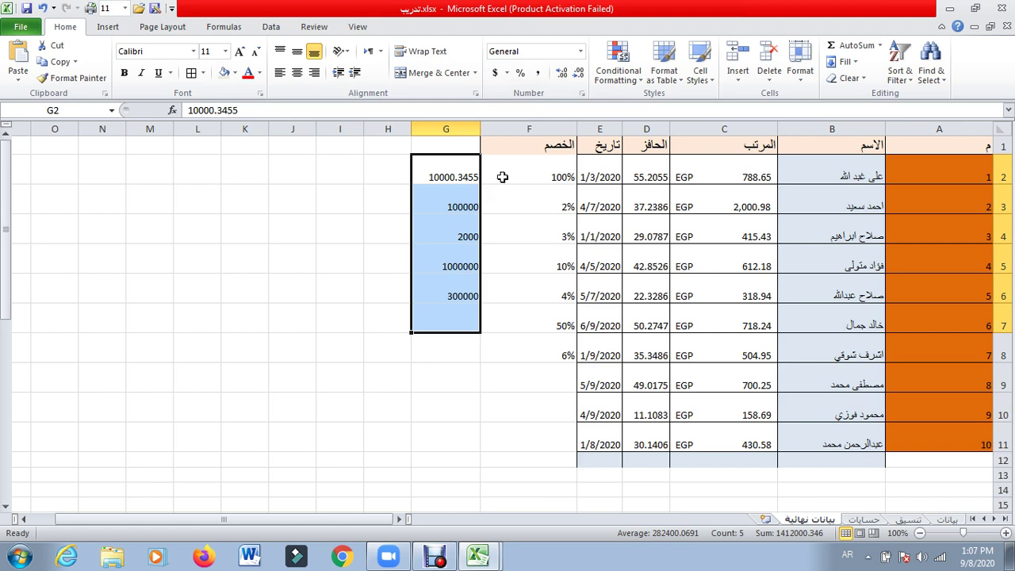
click(540, 73)
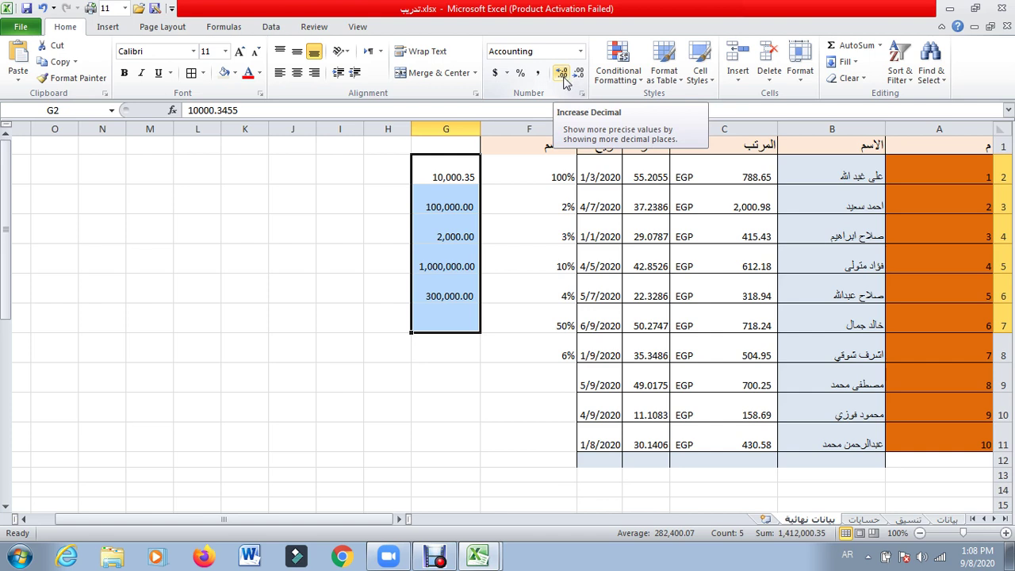
click(720, 228)
drag(736, 172, 731, 429)
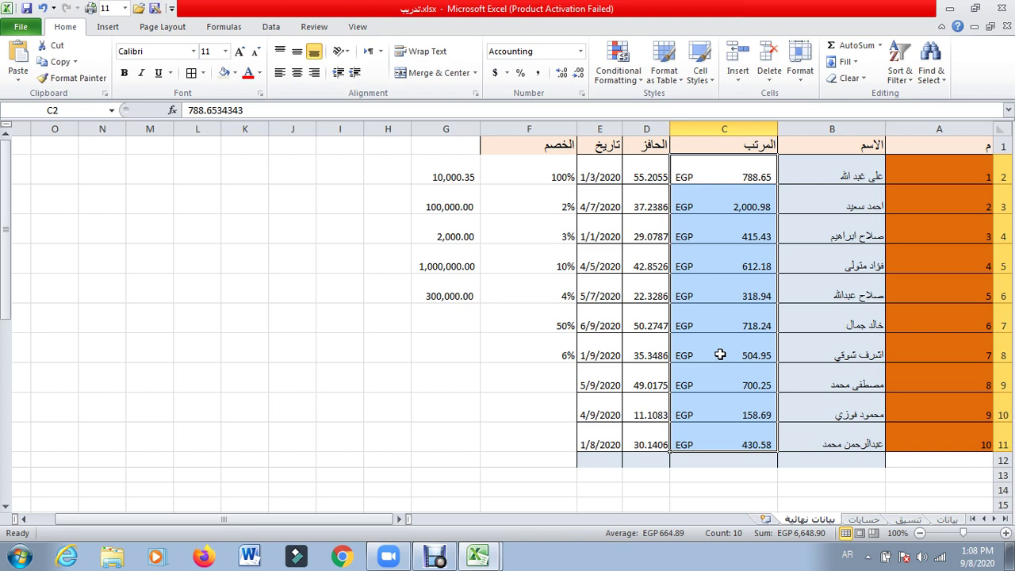
Step: Set the salaries in C2:C11 to three decimal places, e.g. 788.653 and 2,000.983
click(507, 73)
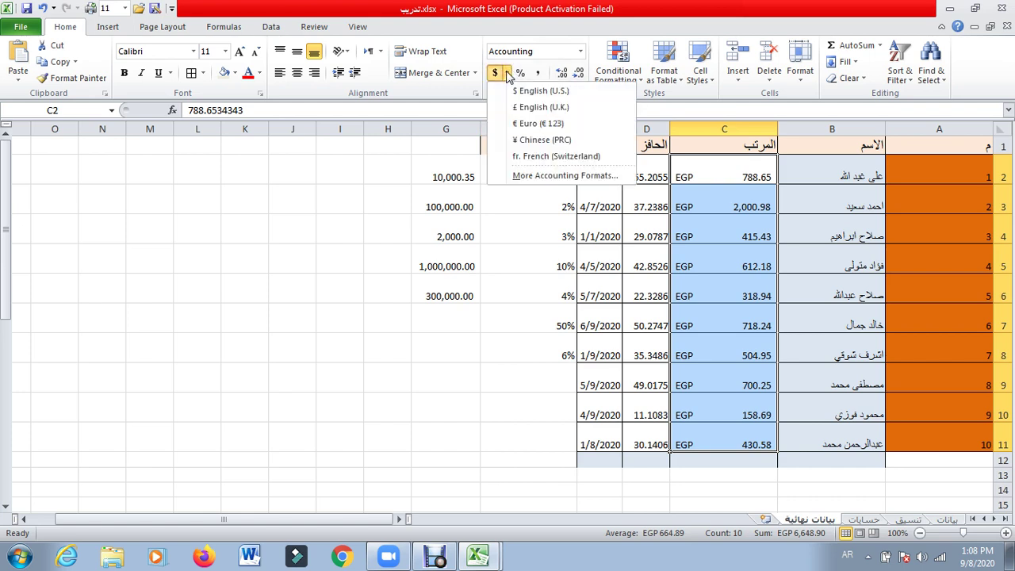
click(543, 175)
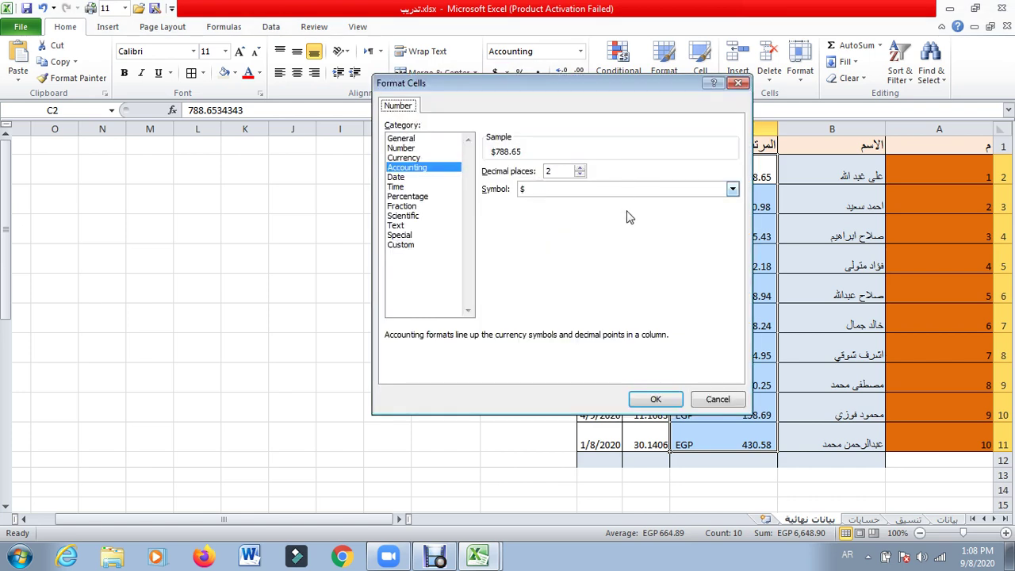
click(740, 85)
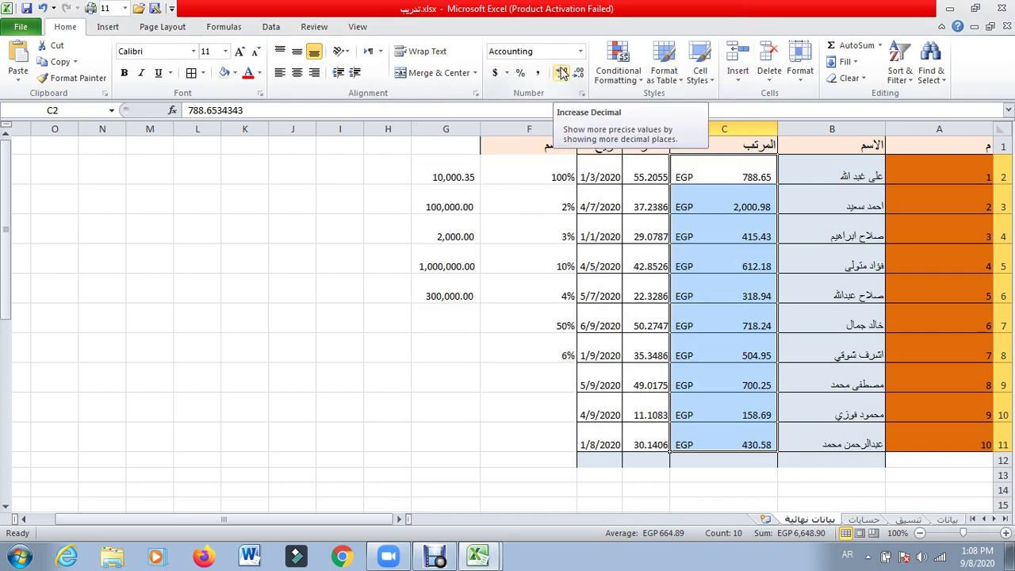
click(562, 73)
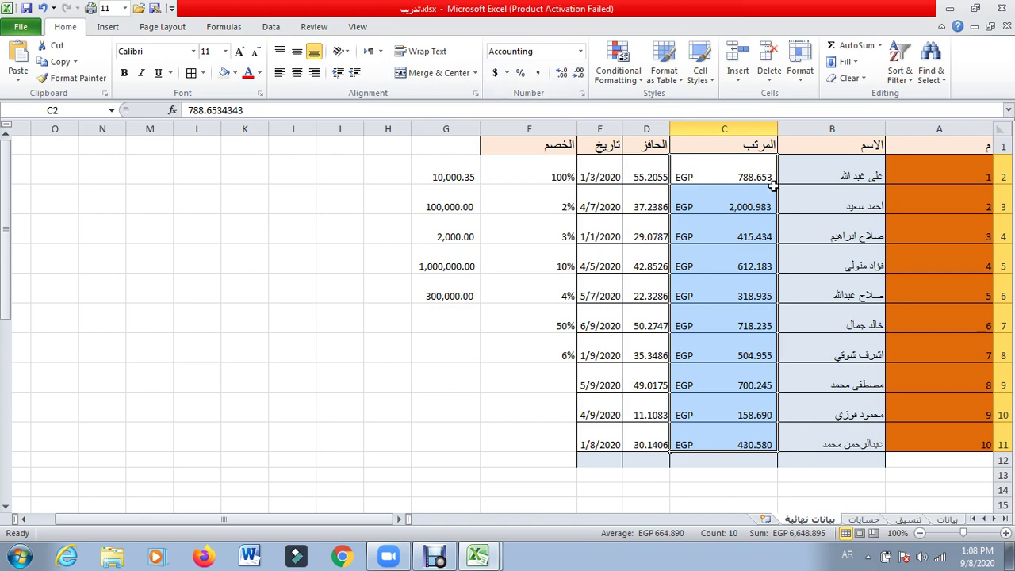
click(562, 73)
click(562, 73)
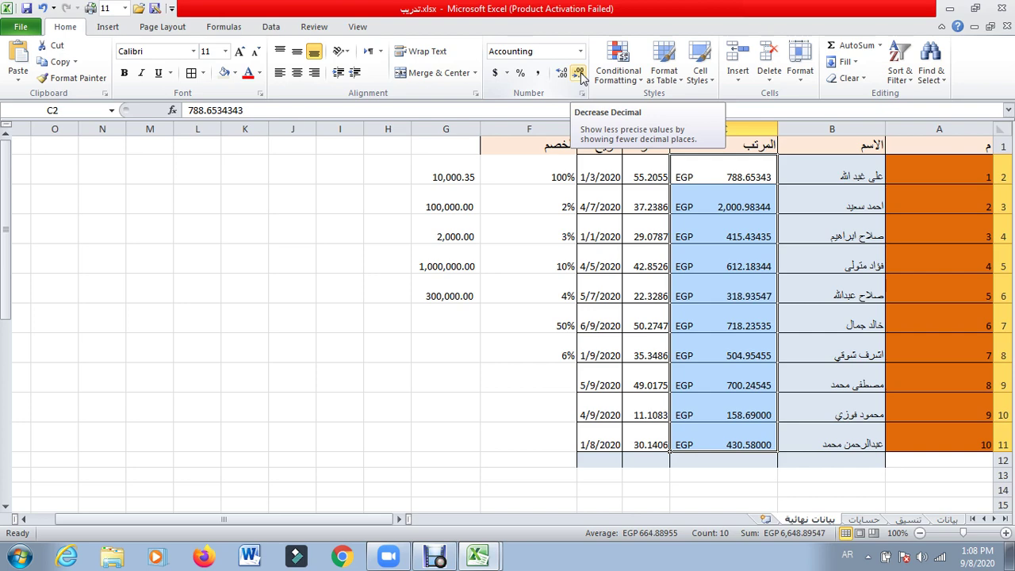
click(582, 77)
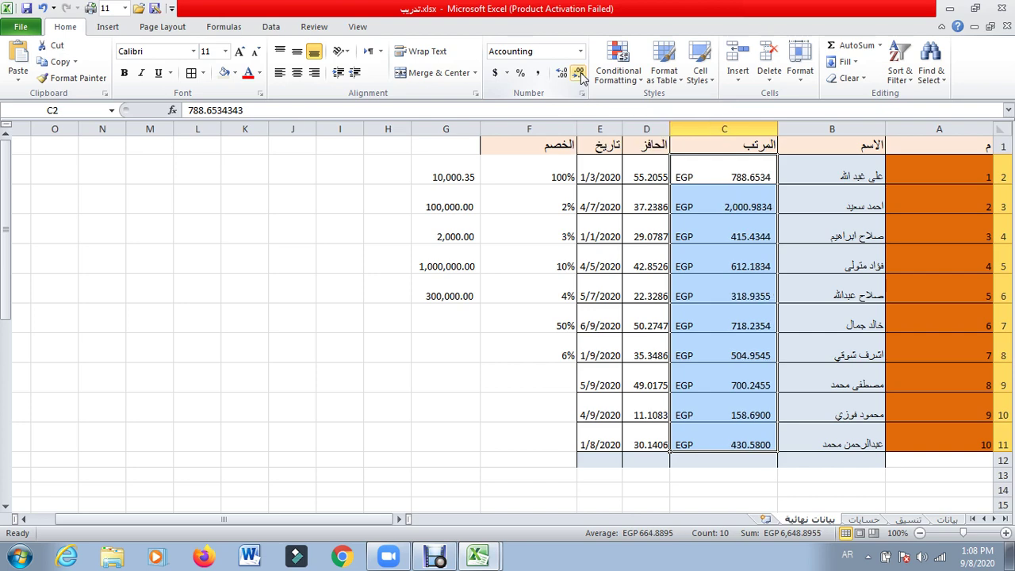
click(581, 77)
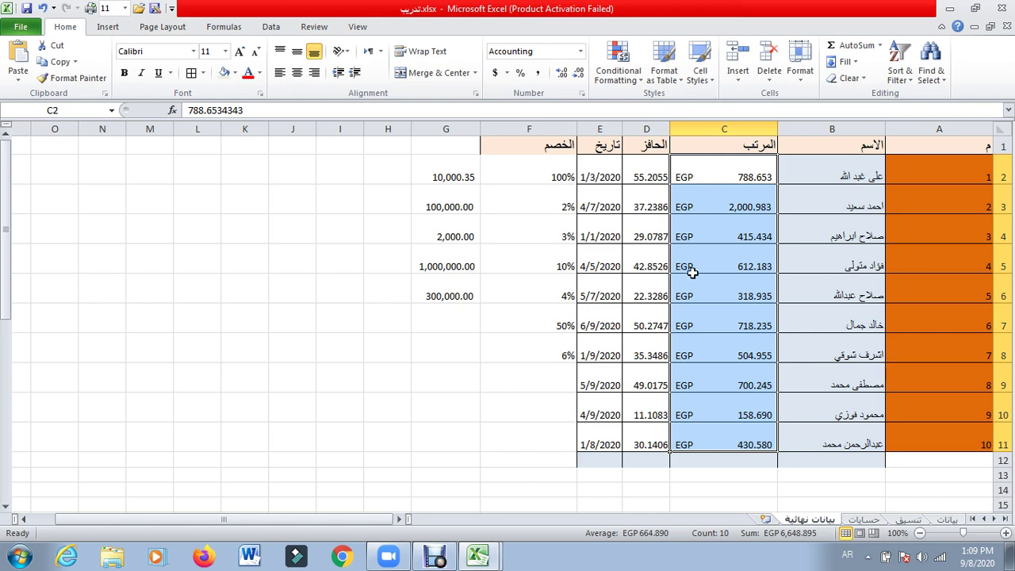
Step: Cut the salaries back to two decimals, e.g. EGP 788.65 and 2,000.98
click(575, 79)
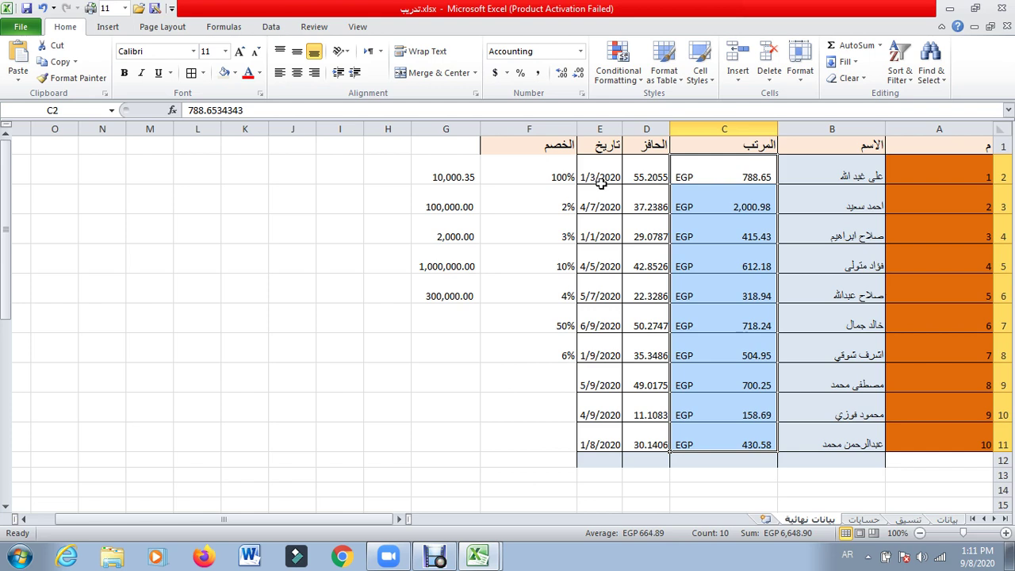
Step: Format the dates in E2:E11 as Long Date, e.g. Friday, January 03, 2020
drag(602, 175, 605, 435)
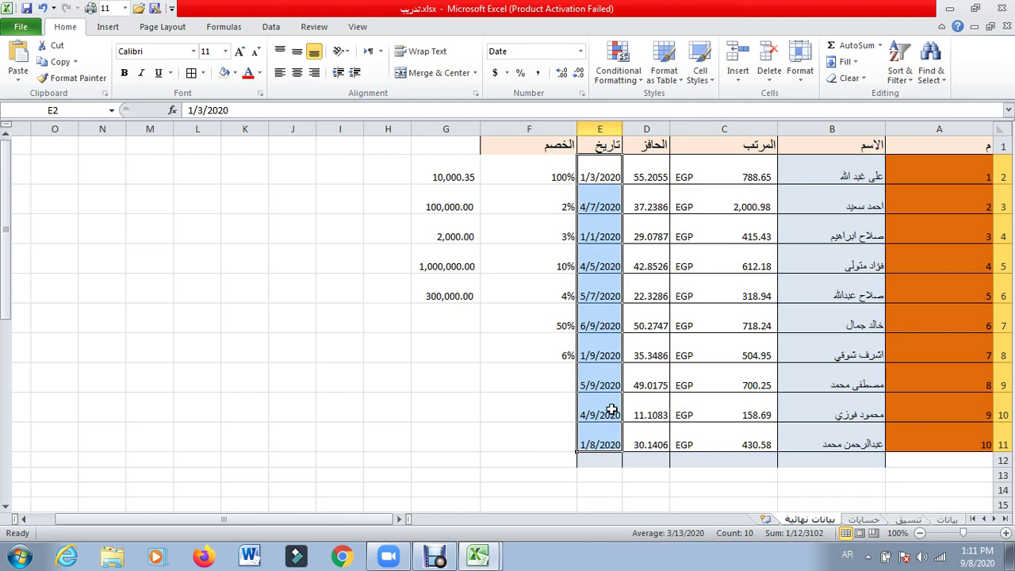
click(604, 176)
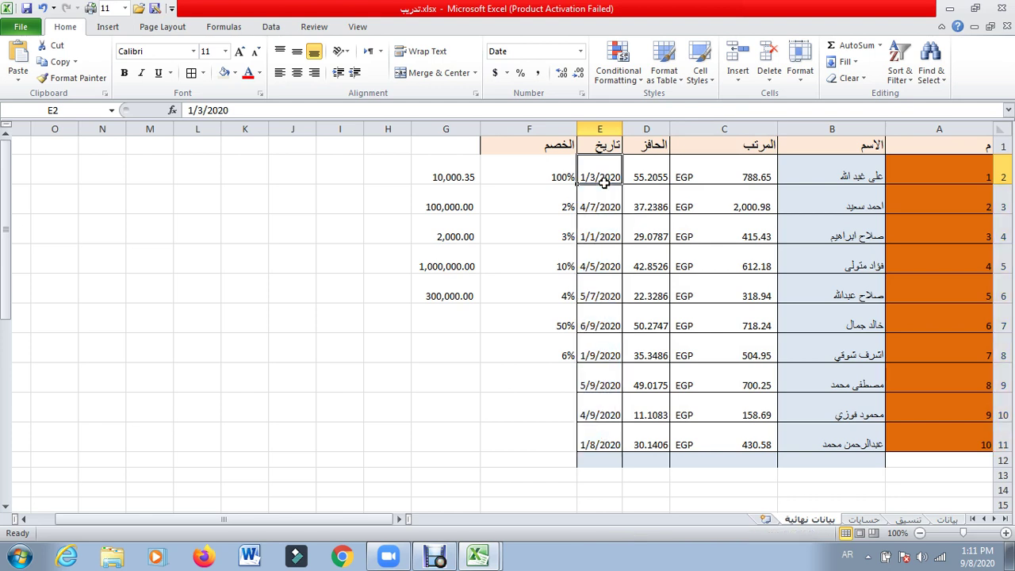
drag(603, 173, 598, 432)
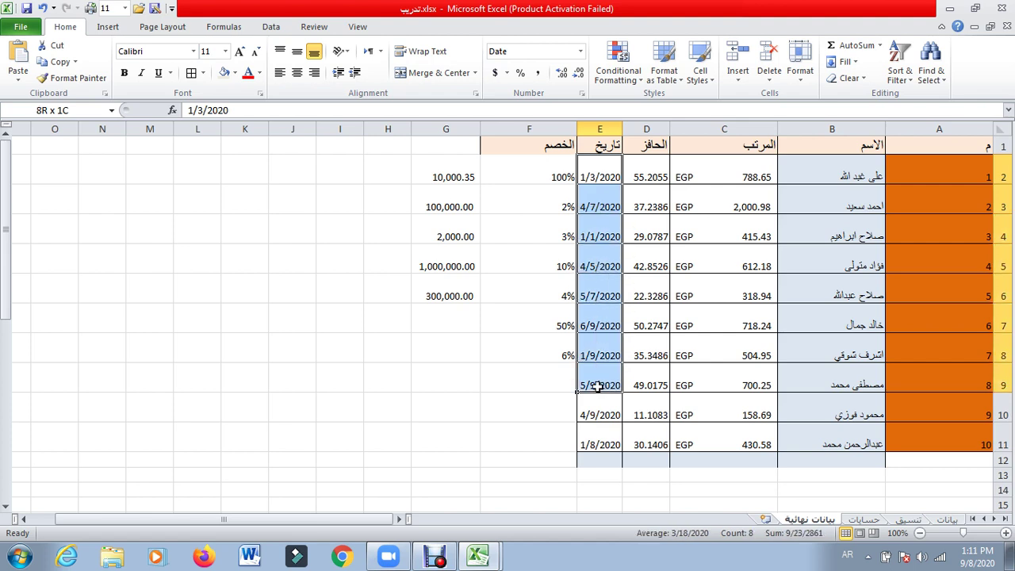
click(606, 143)
click(607, 168)
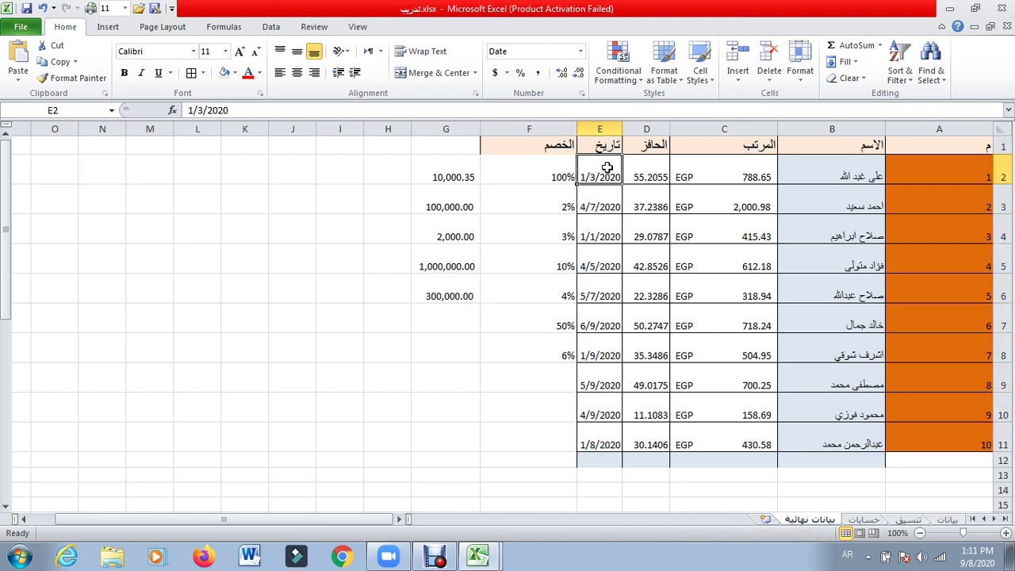
drag(607, 167, 610, 436)
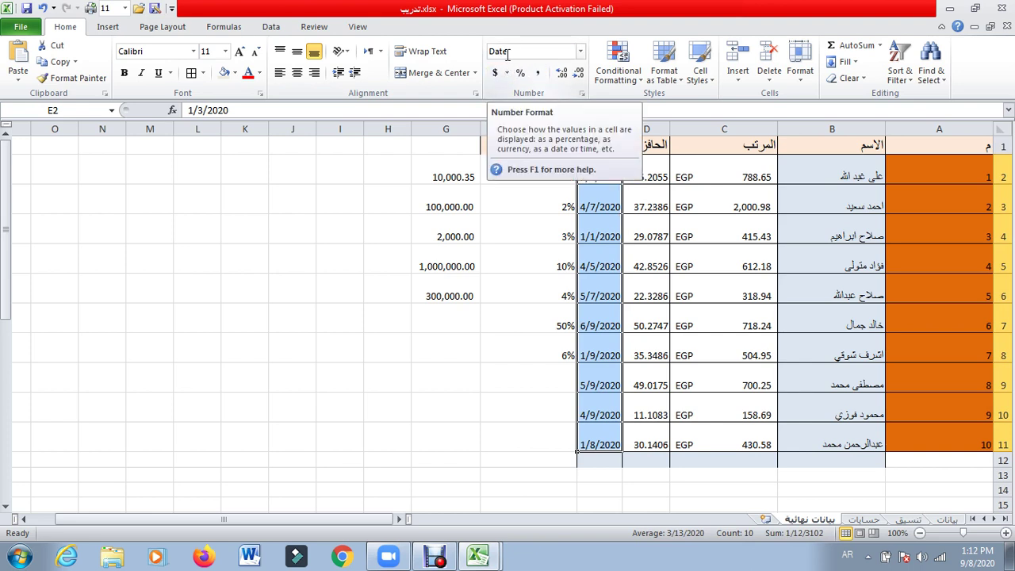
click(582, 54)
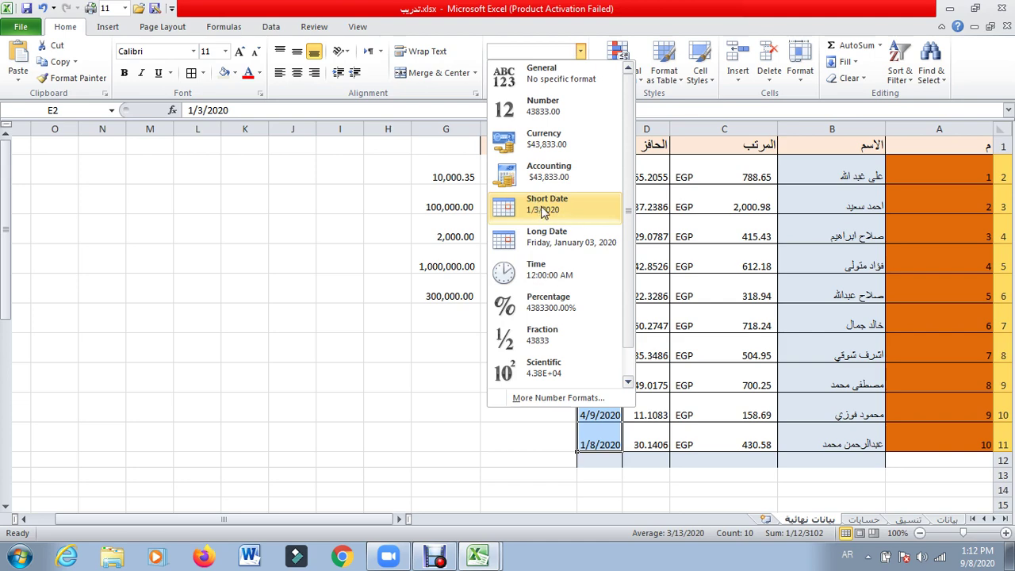
click(533, 246)
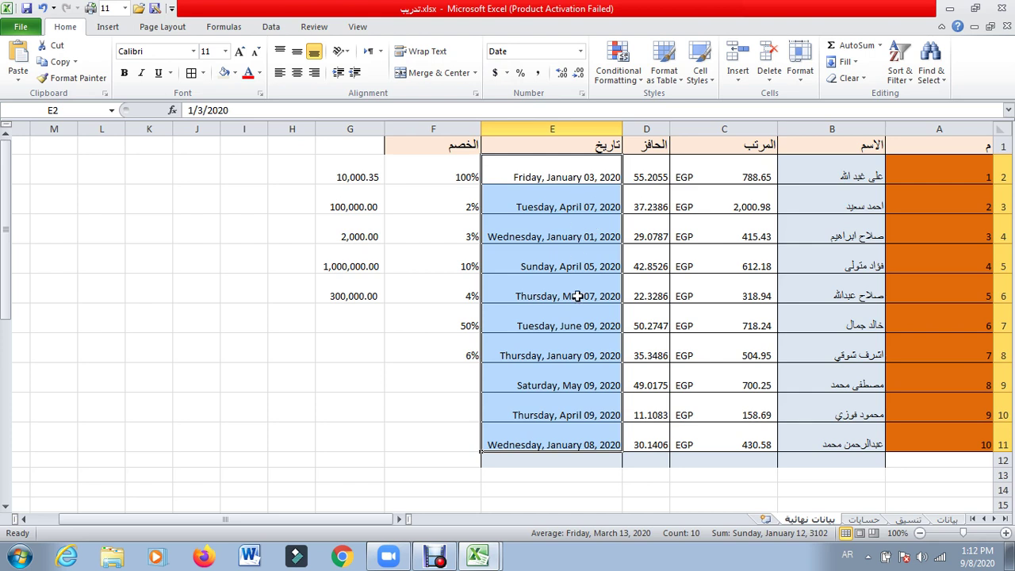
Step: Apply the 'March 14, 2001' date type so dates read like January 3, 2020
click(580, 52)
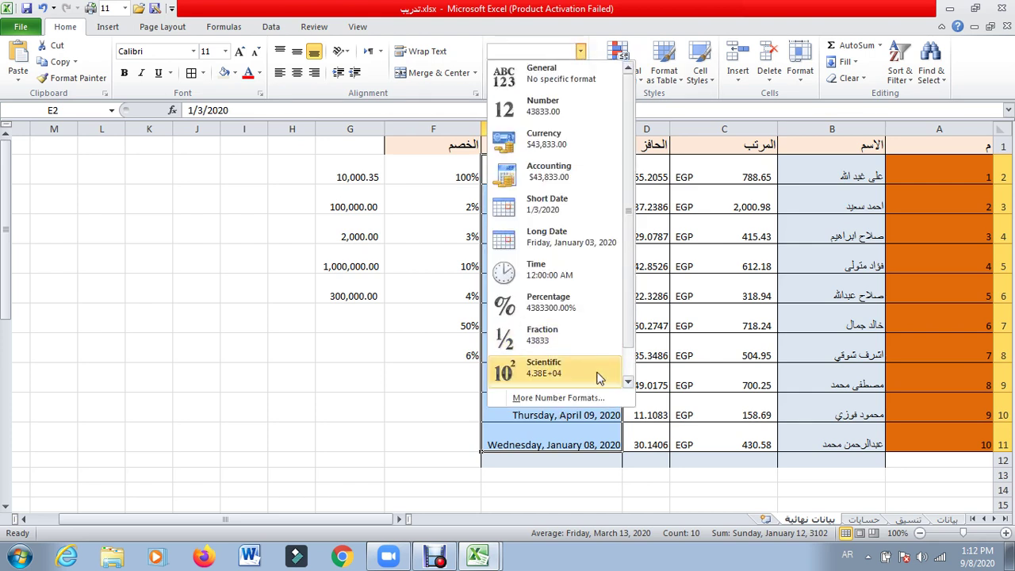
click(580, 399)
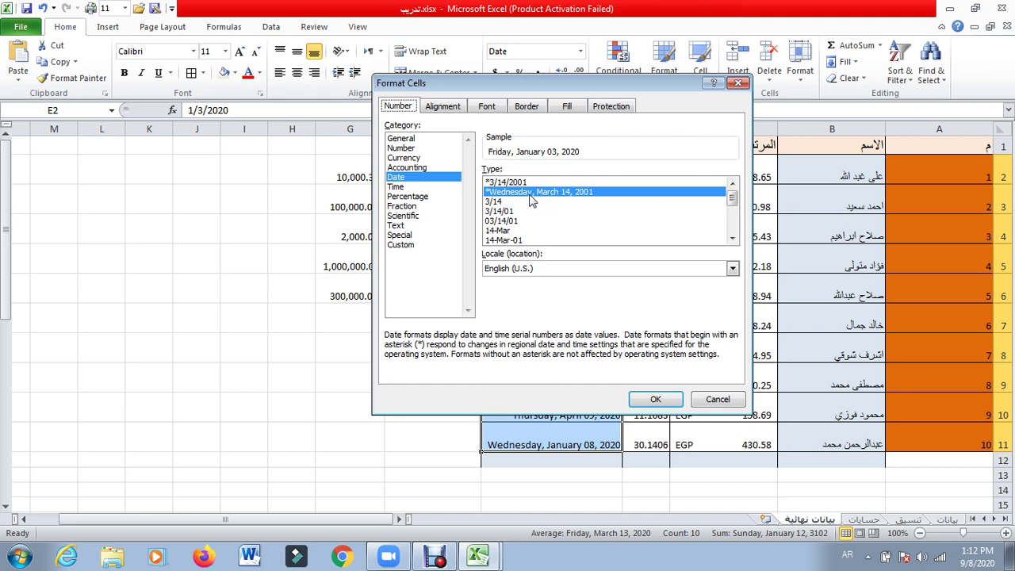
click(732, 238)
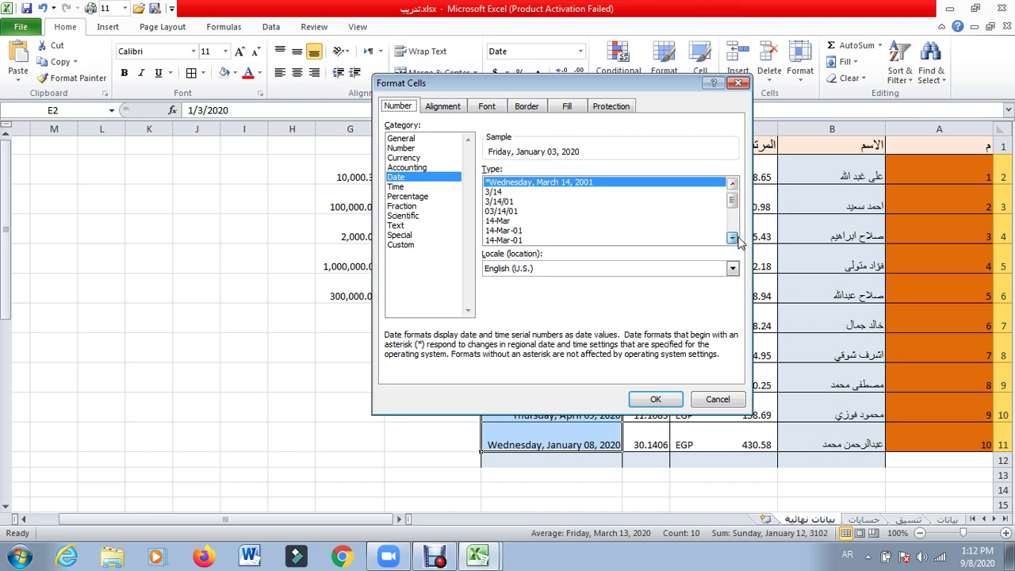
click(733, 238)
click(732, 238)
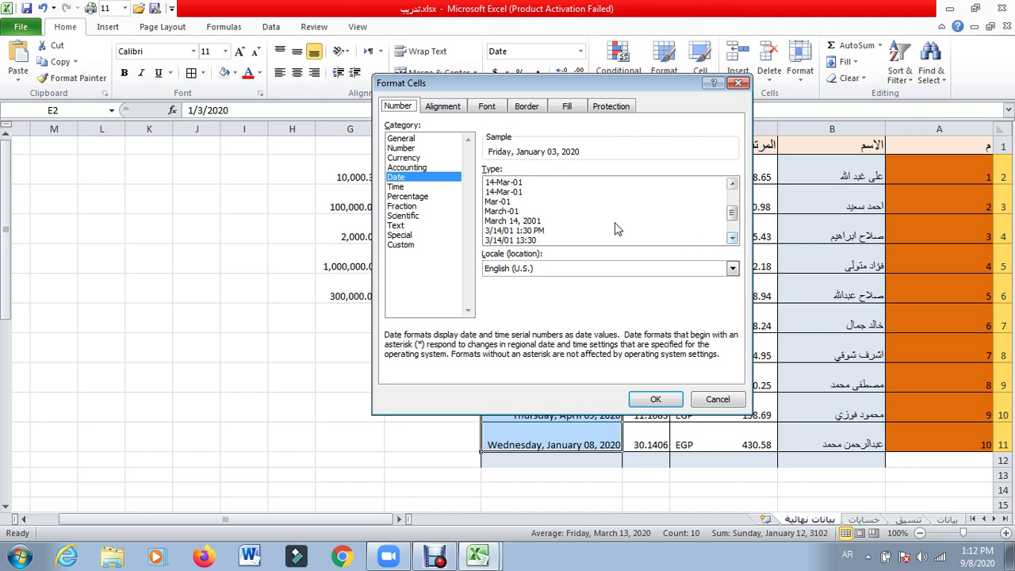
click(520, 223)
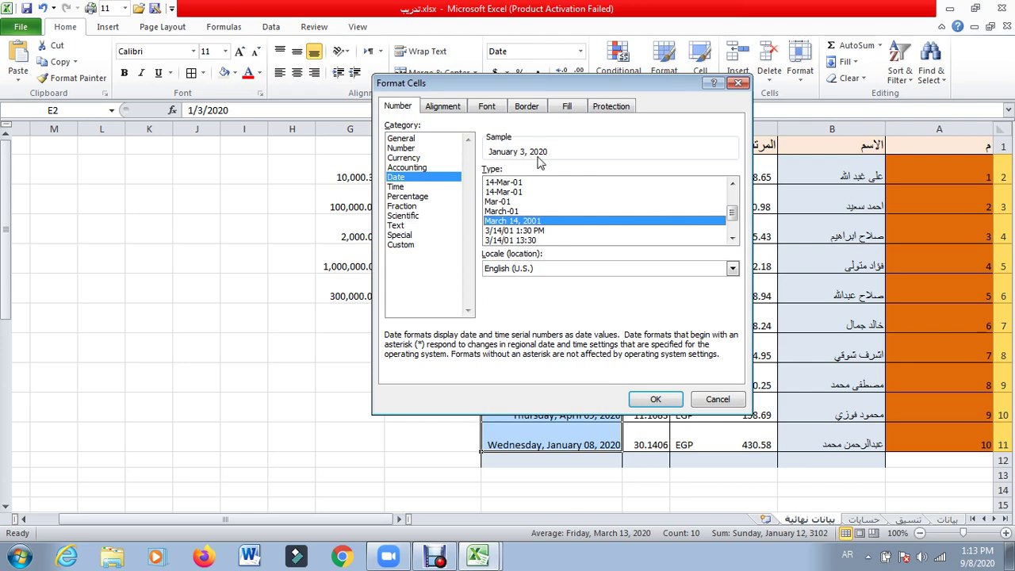
click(653, 399)
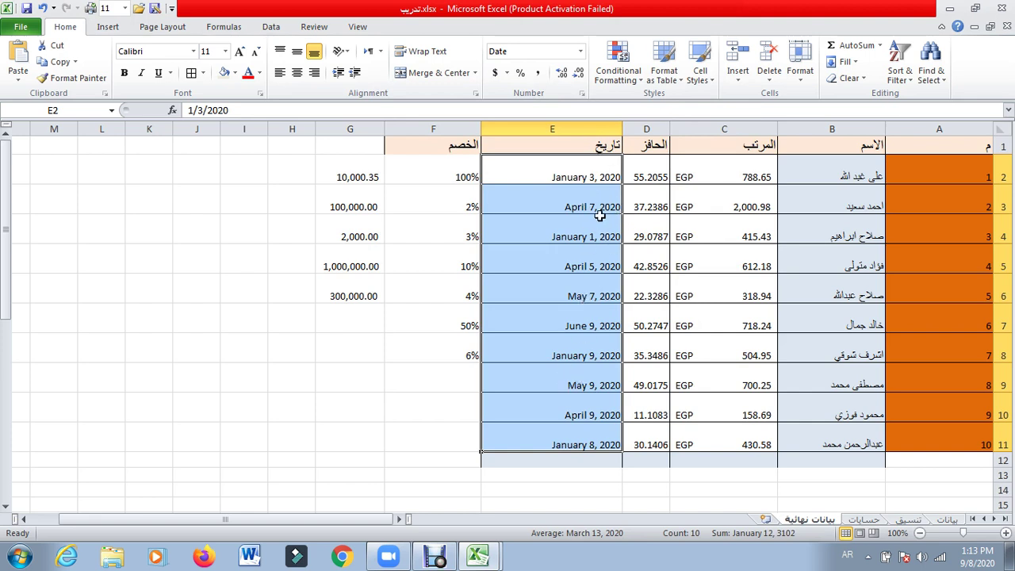
click(580, 51)
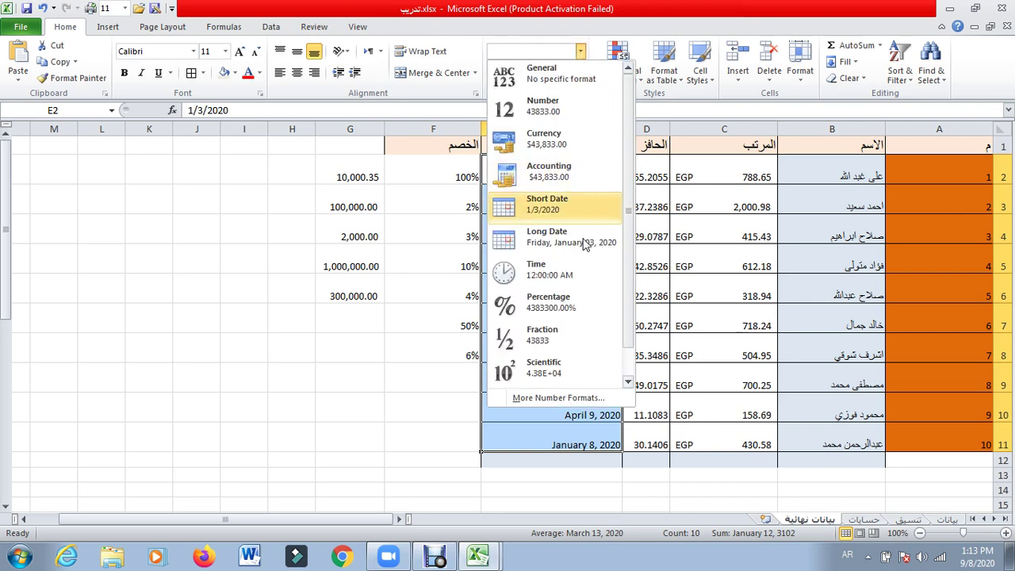
Step: Apply the 14-Mar-2001 date type so dates read like 3-Jan-2020
click(544, 399)
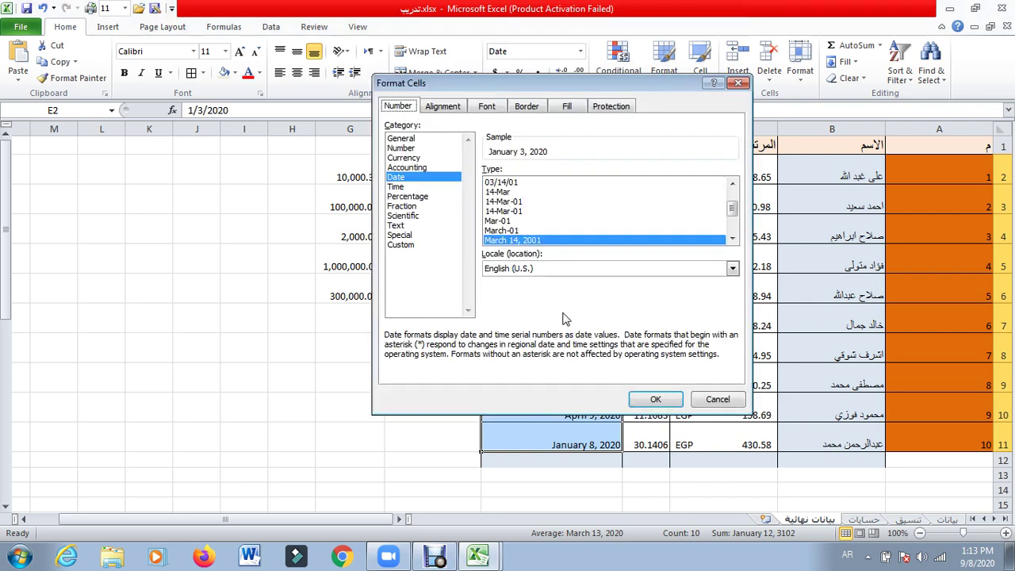
click(733, 239)
click(733, 239)
click(733, 238)
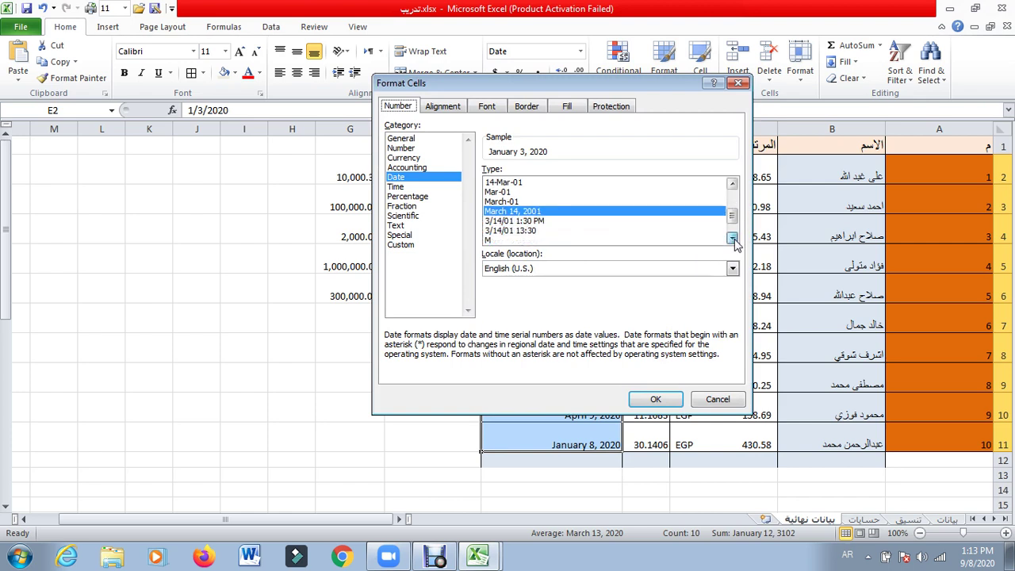
click(733, 239)
click(733, 239)
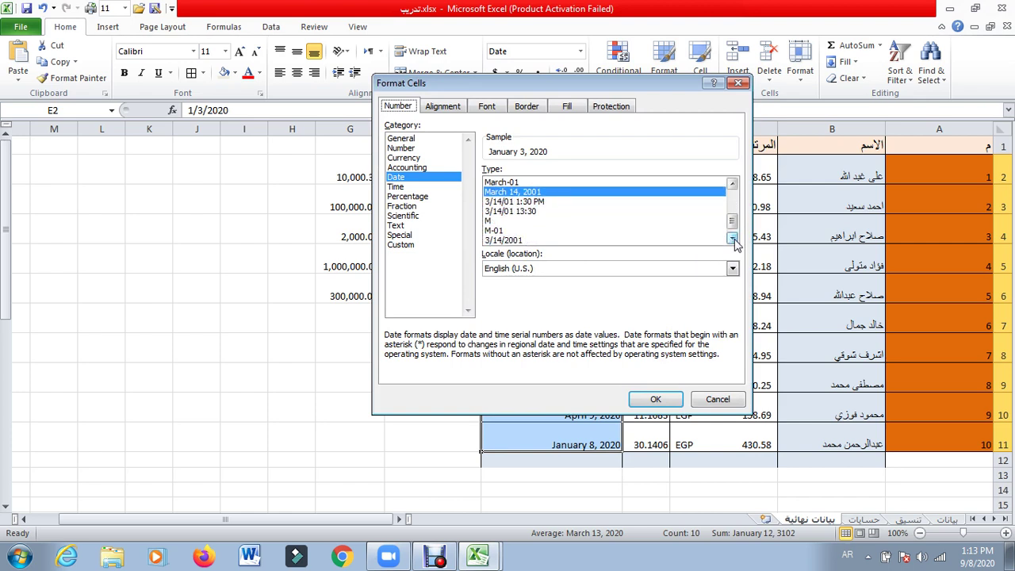
click(533, 204)
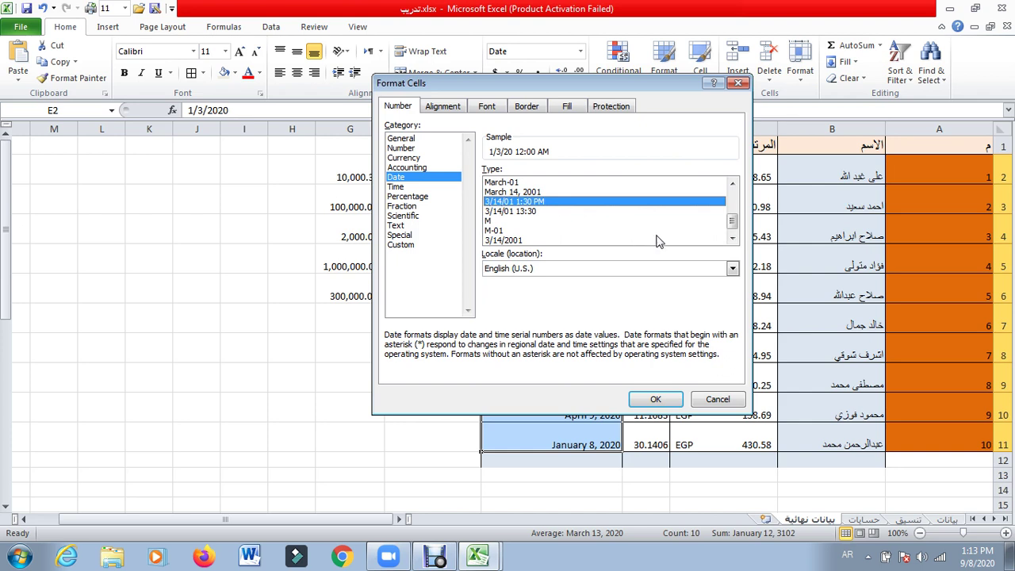
click(733, 239)
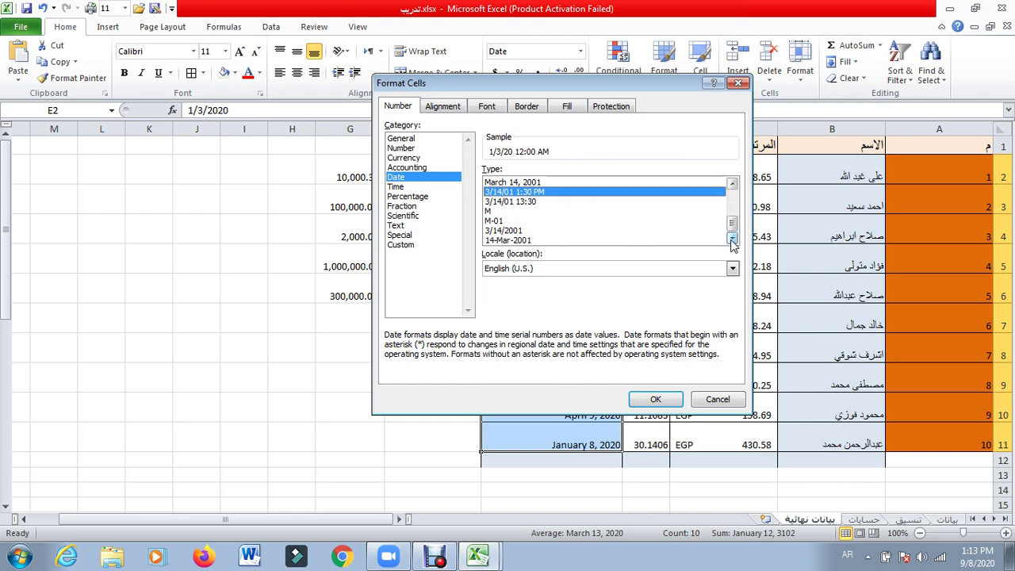
click(508, 239)
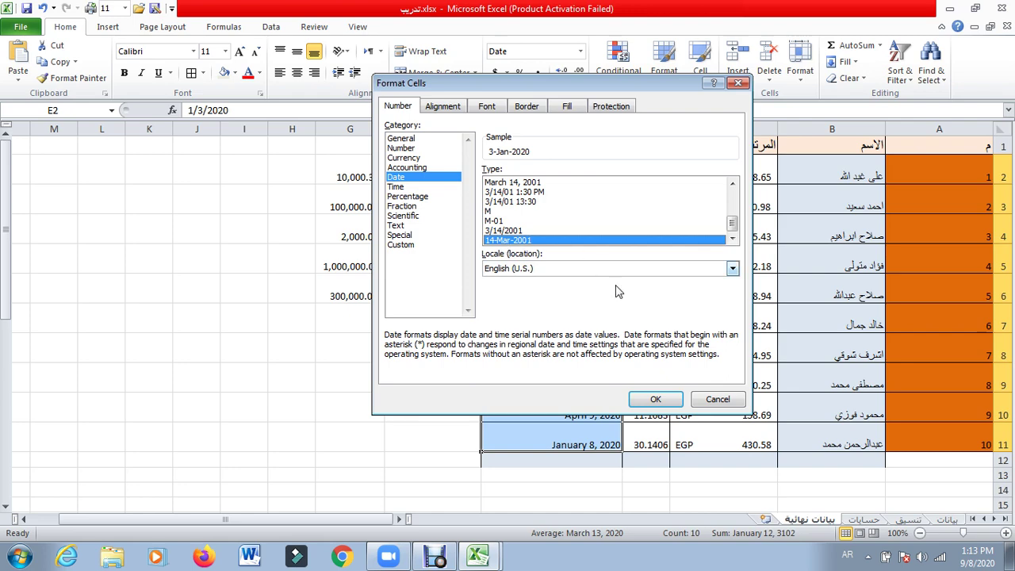
click(641, 402)
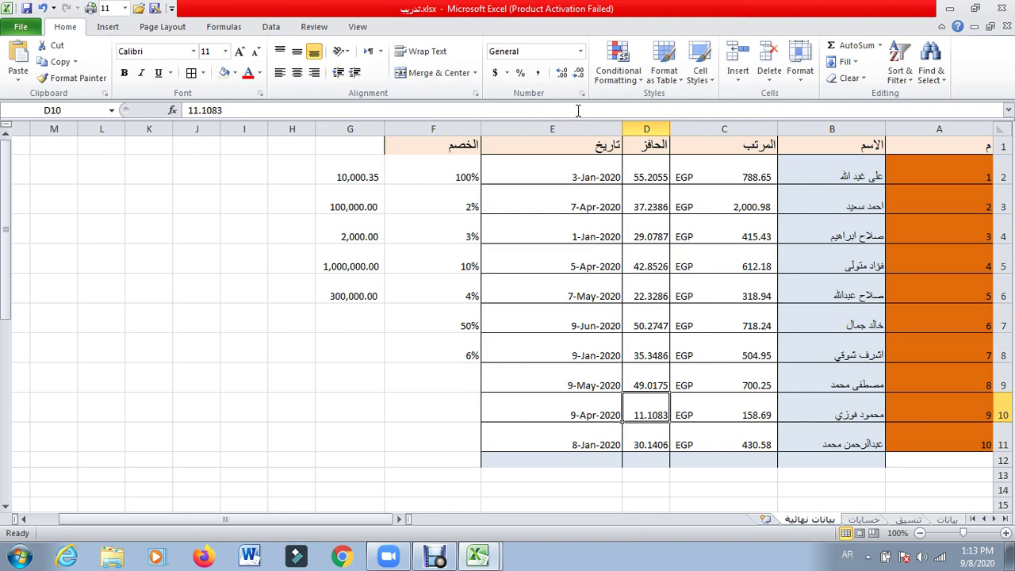
Step: For the dates in E2:E11, set the Format Cells locale to Arabic (Egypt)
click(576, 176)
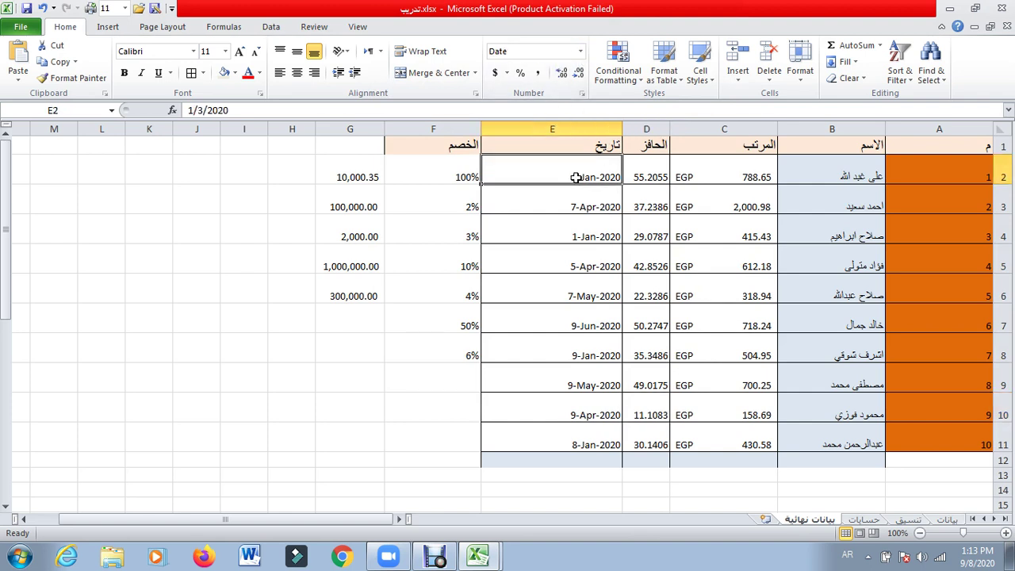
drag(576, 170, 580, 426)
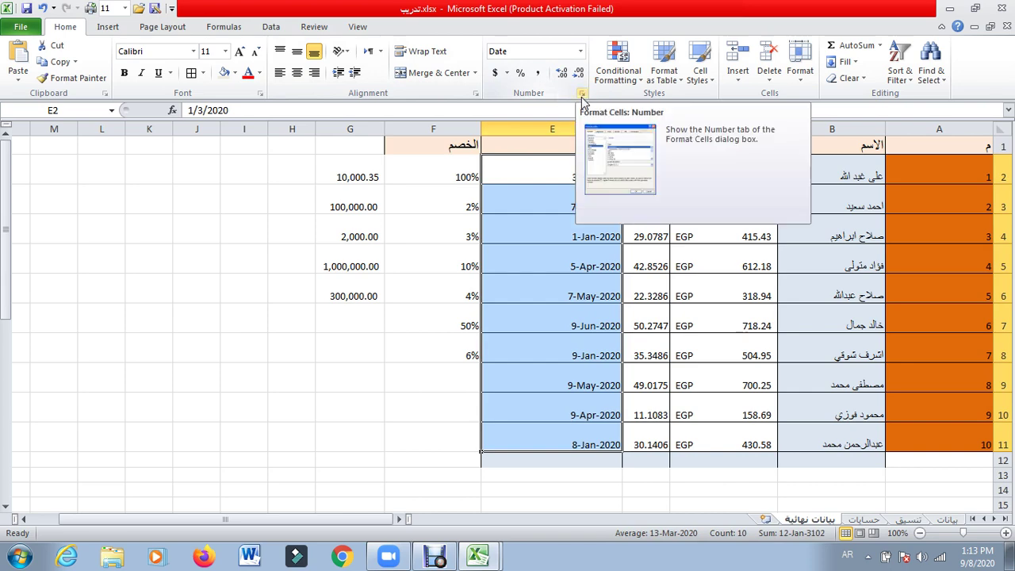
click(582, 95)
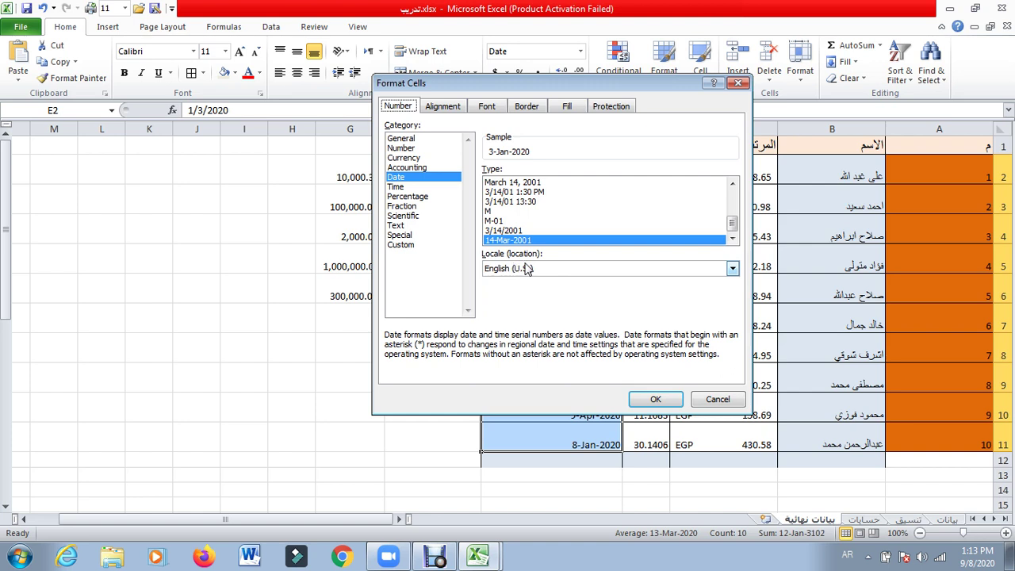
click(732, 269)
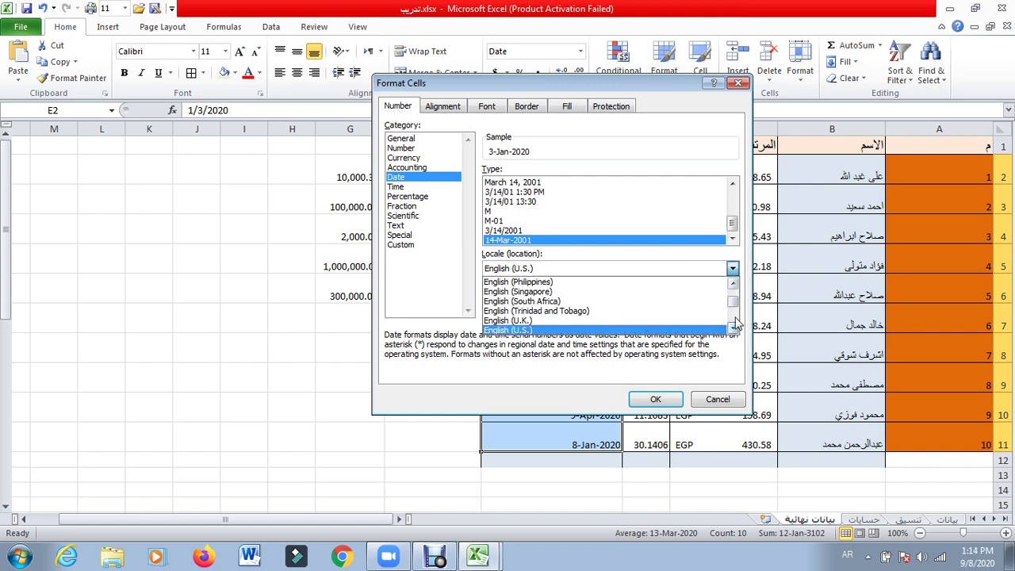
click(733, 284)
click(734, 284)
click(734, 284)
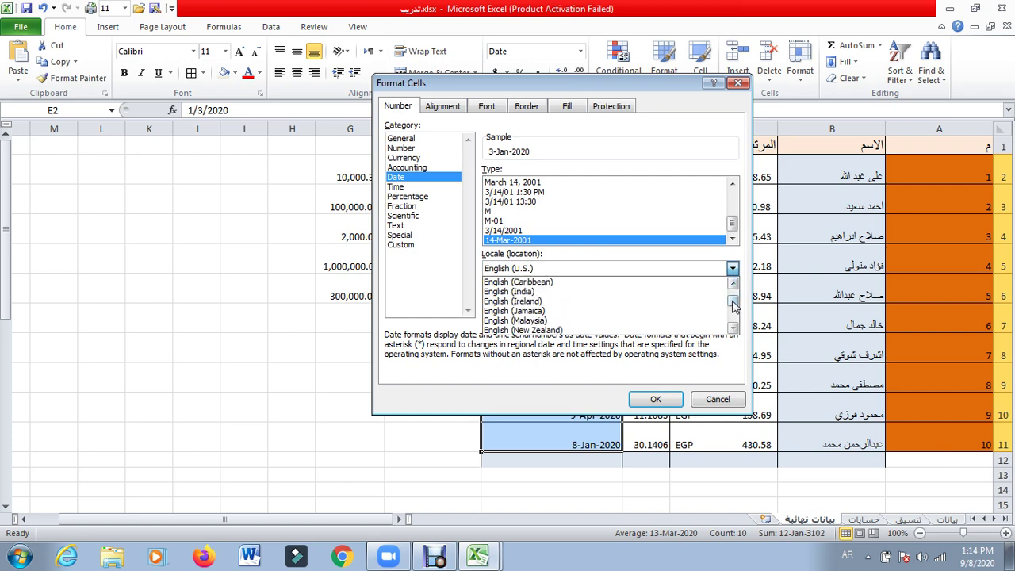
drag(734, 308, 734, 297)
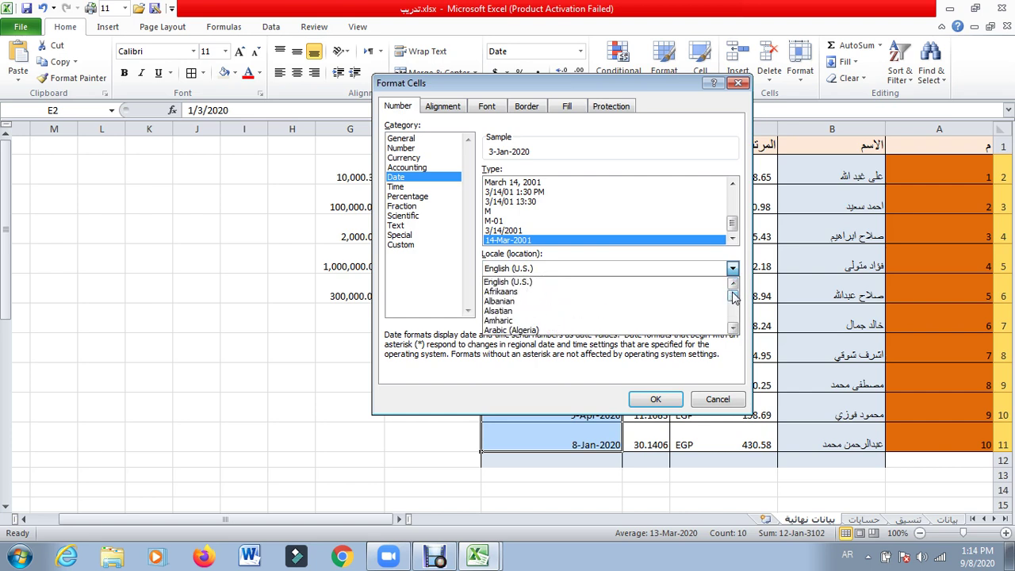
click(734, 329)
click(734, 328)
click(734, 329)
click(733, 329)
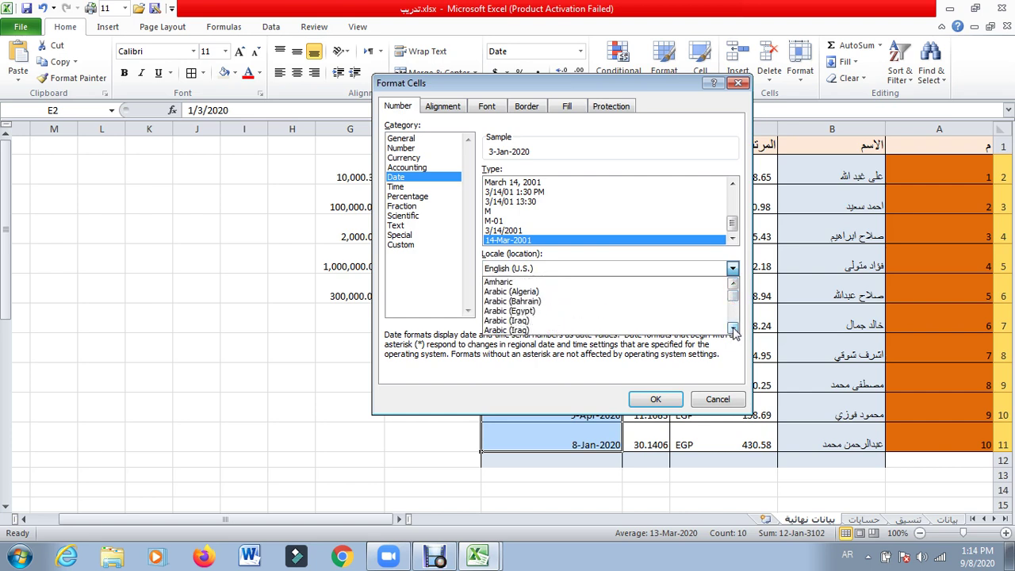
click(601, 312)
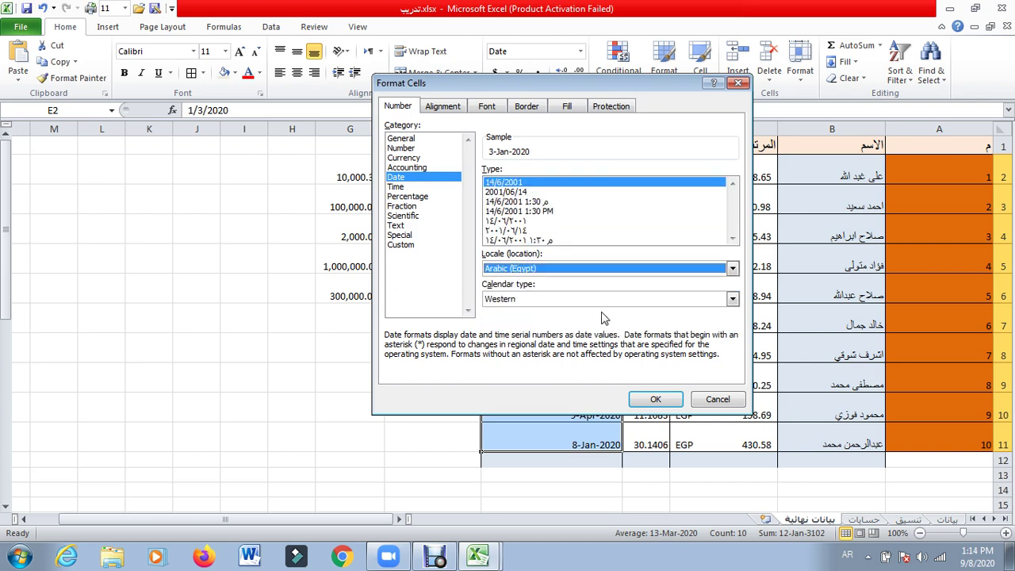
Step: Choose the Um-al-Qura calendar and the month-name date type, previewing 08 جمادى الأولى, 1441
click(733, 299)
click(733, 300)
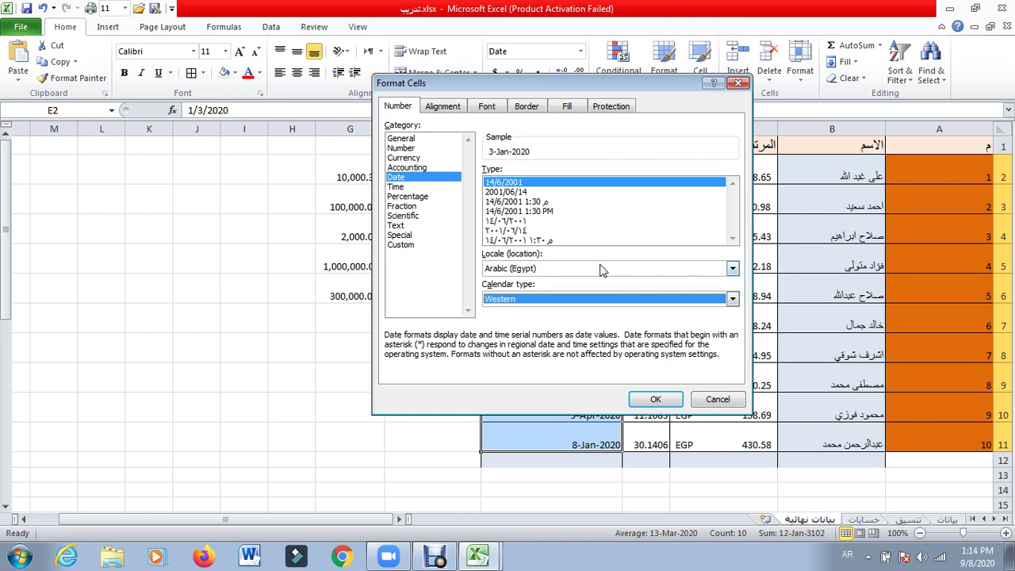
click(733, 299)
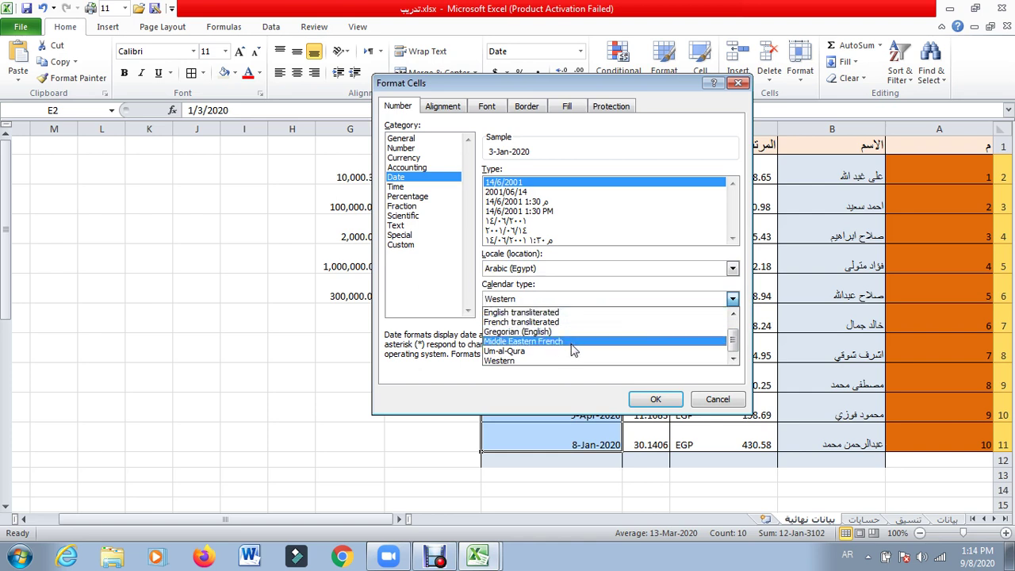
click(570, 351)
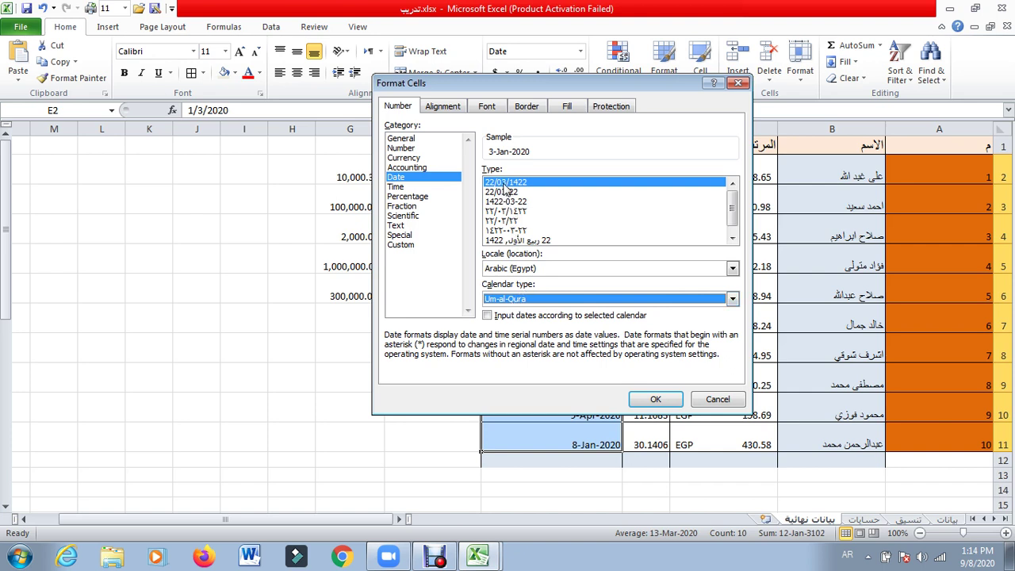
click(526, 240)
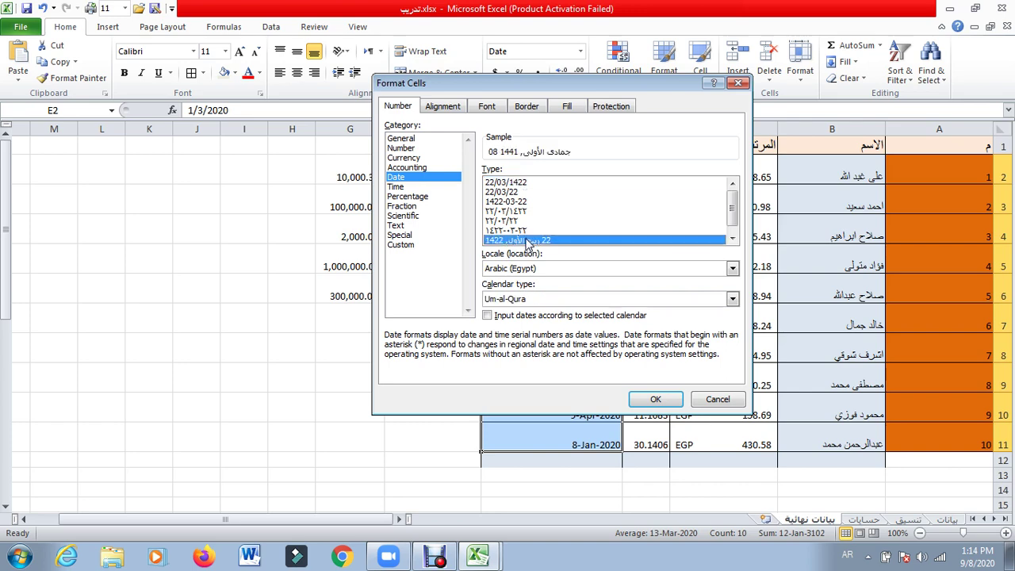
Step: Apply the Hijri month-name format, then select several dates from E2 downward
click(675, 403)
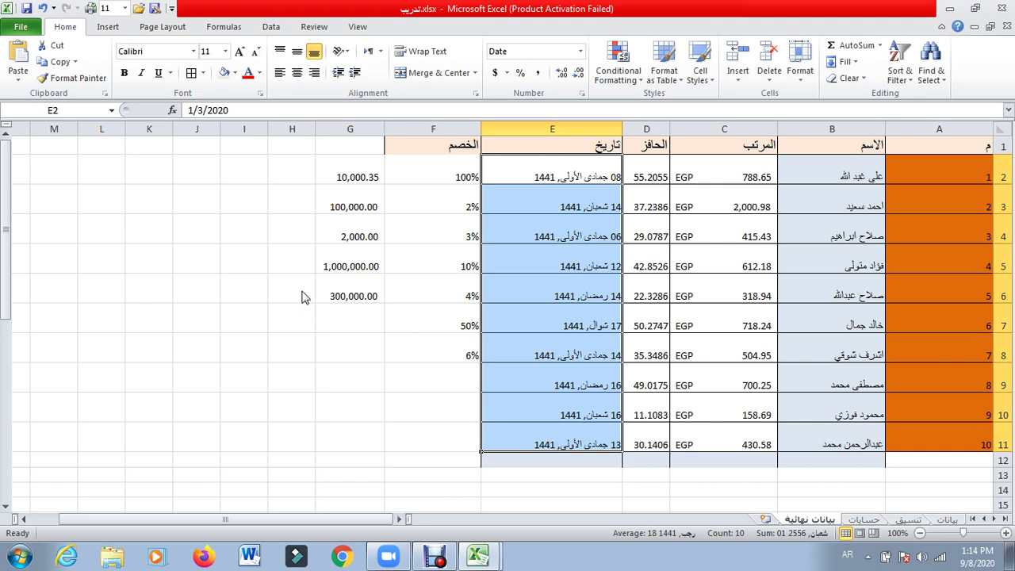
click(545, 175)
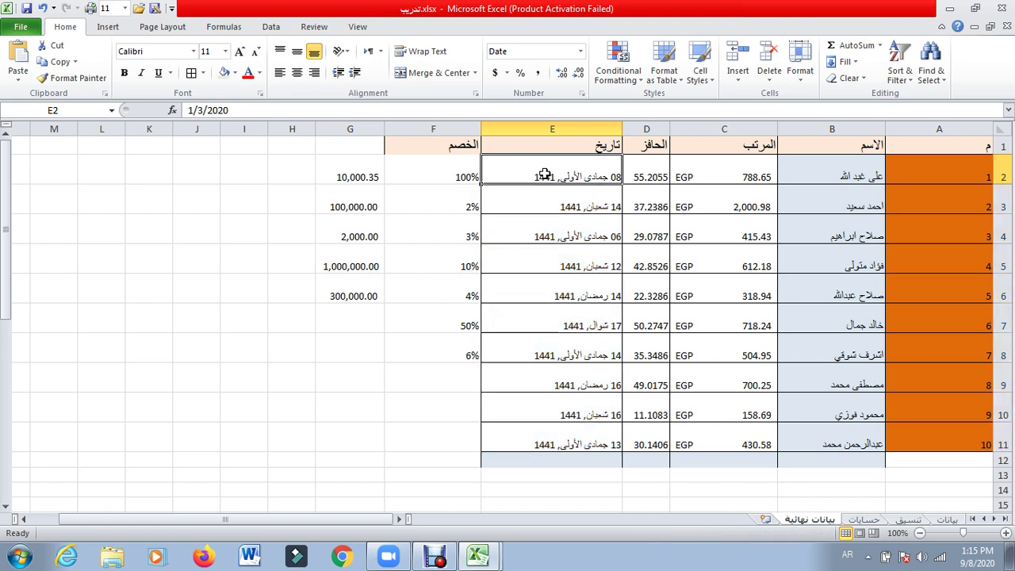
drag(547, 173, 552, 385)
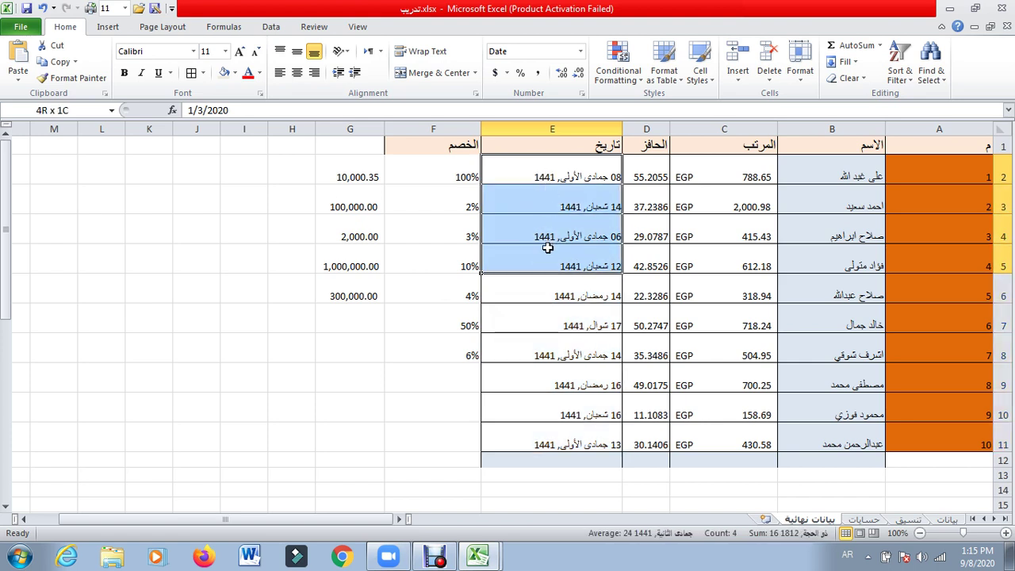
Step: Replace a backslash-separated test entry in G10 with the date 2/3/2010
click(344, 413)
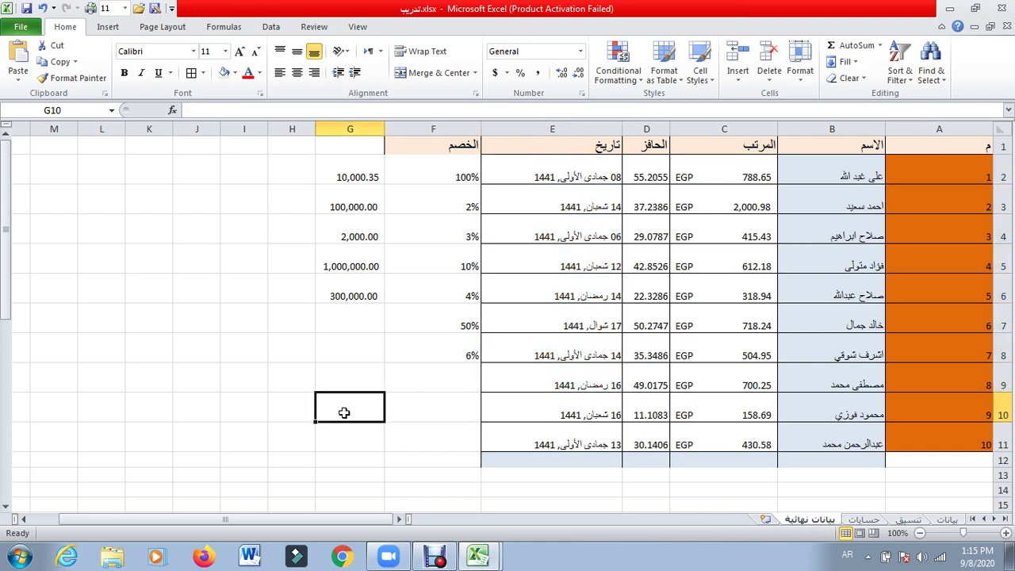
text(4\)
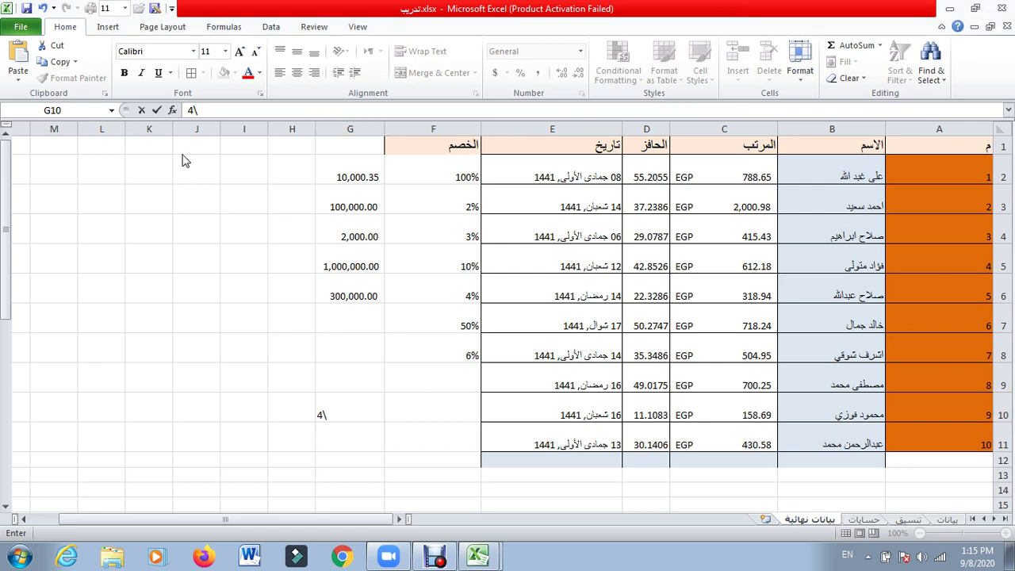
click(352, 403)
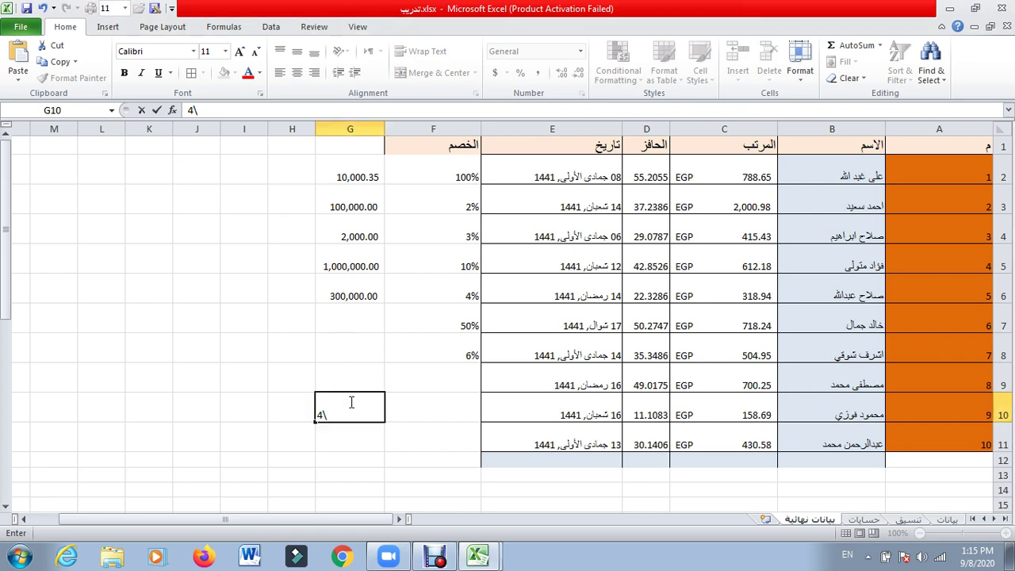
text(\2)
text(010)
click(355, 459)
click(354, 415)
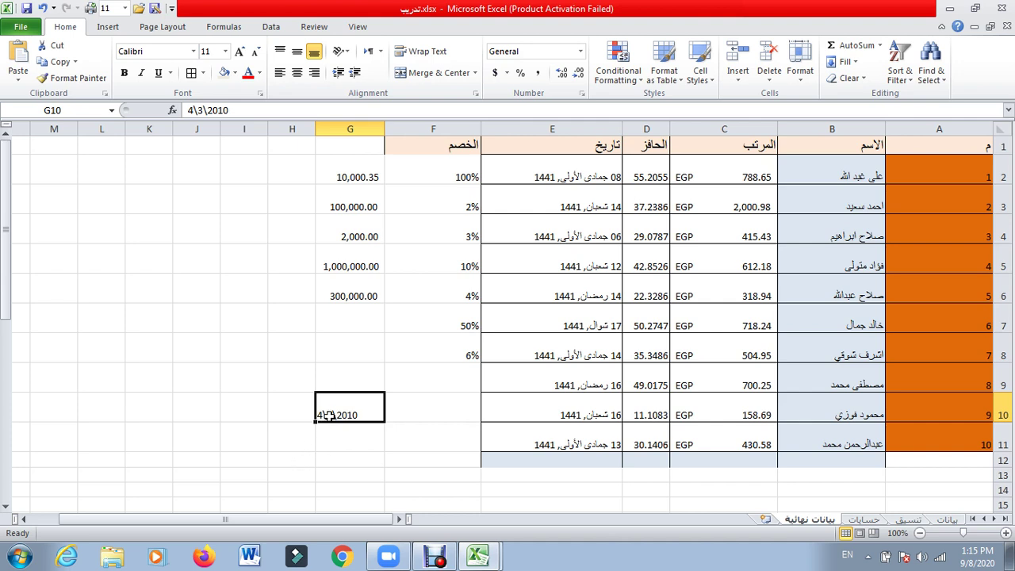
key(BackSpace)
text(2/3/2)
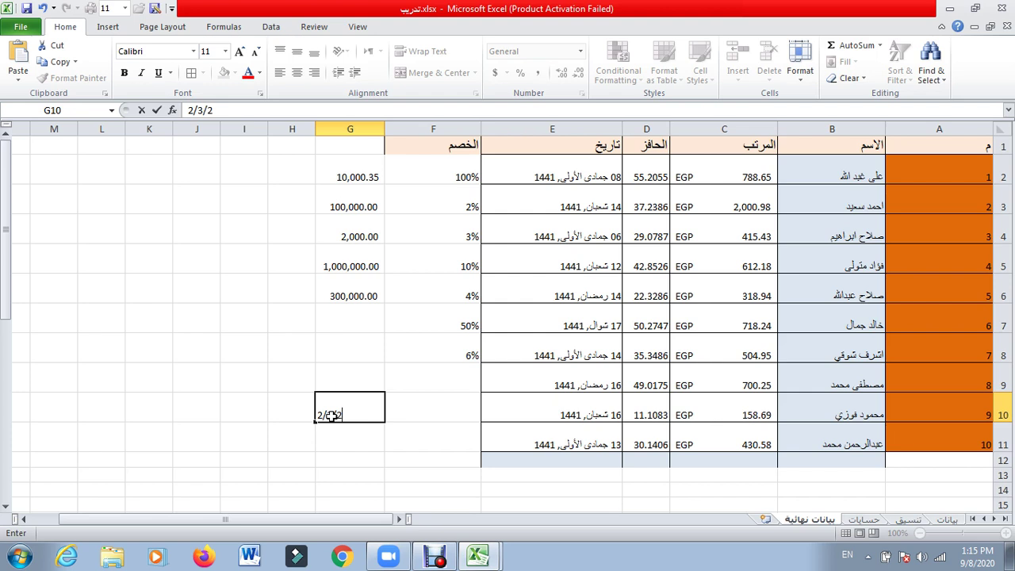
text(010)
click(357, 437)
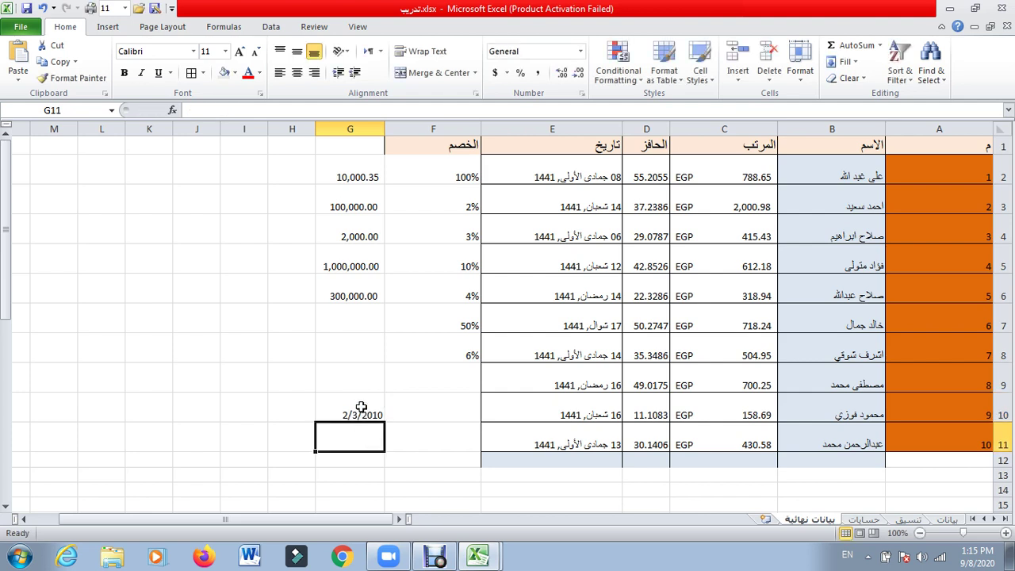
click(361, 409)
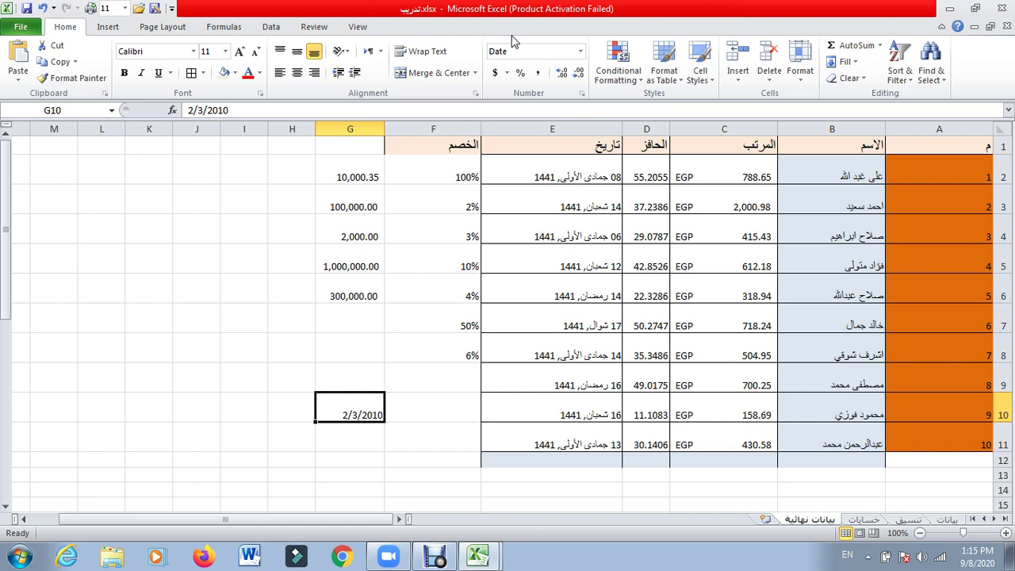
Step: Switch the E2:E11 dates to the Arabic Western calendar, e.g. 3 كانون الثاني 2020
click(555, 177)
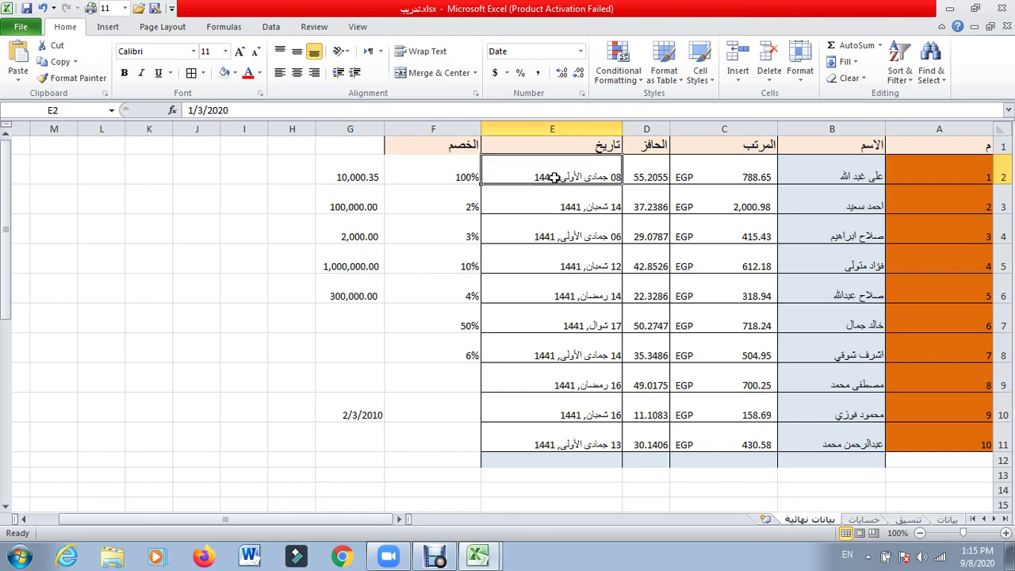
drag(554, 177, 547, 433)
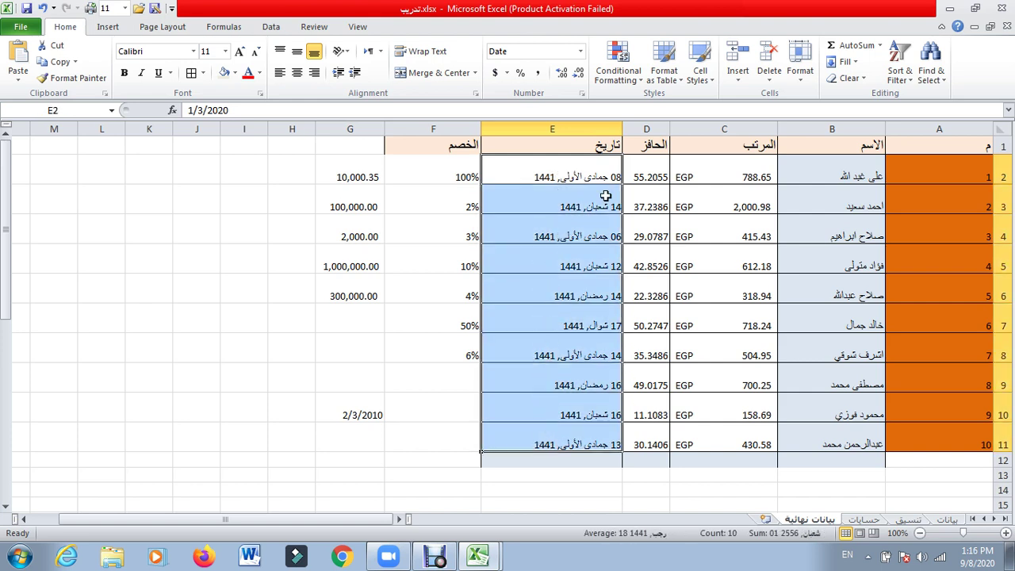
click(580, 52)
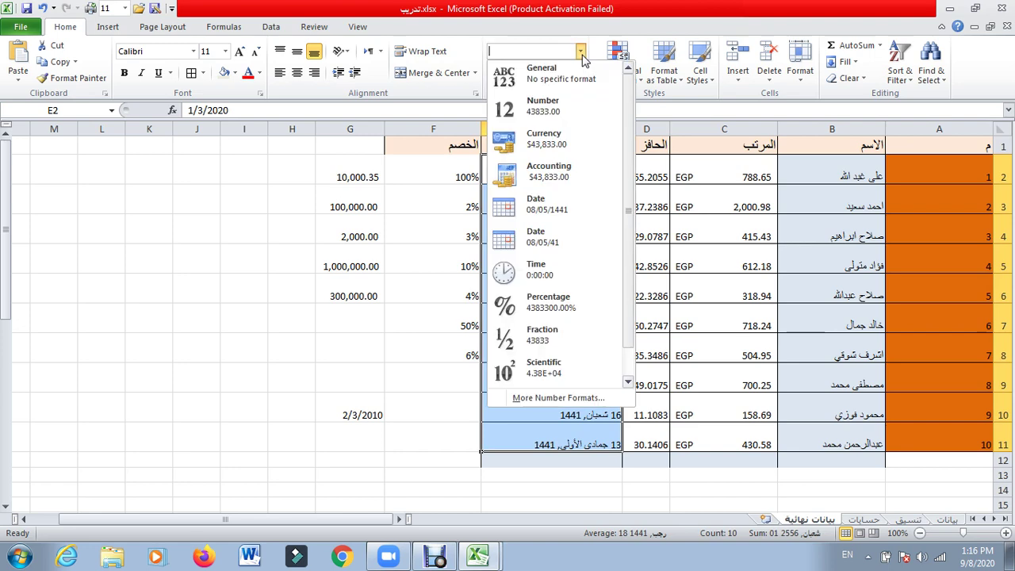
click(581, 51)
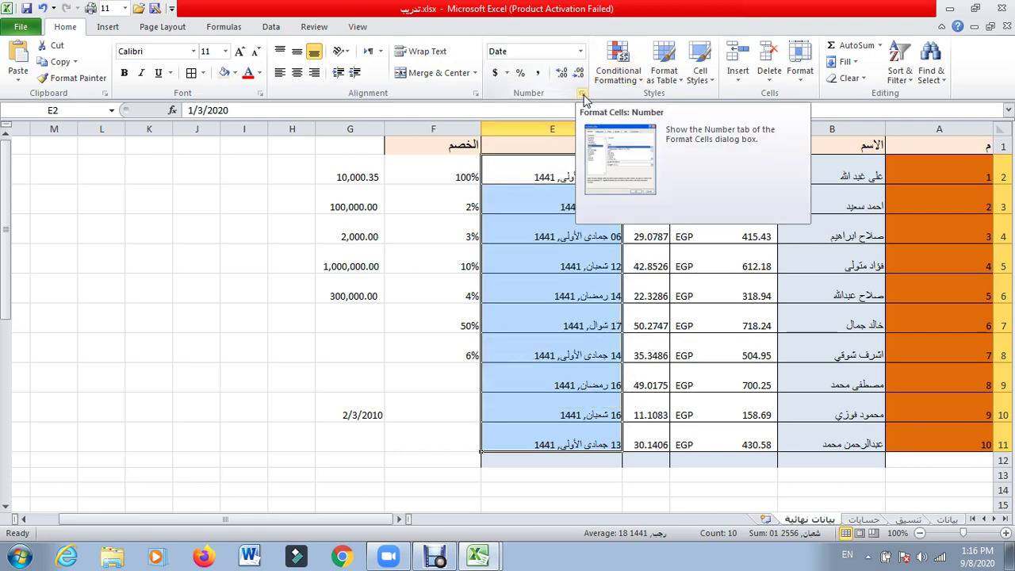
click(583, 95)
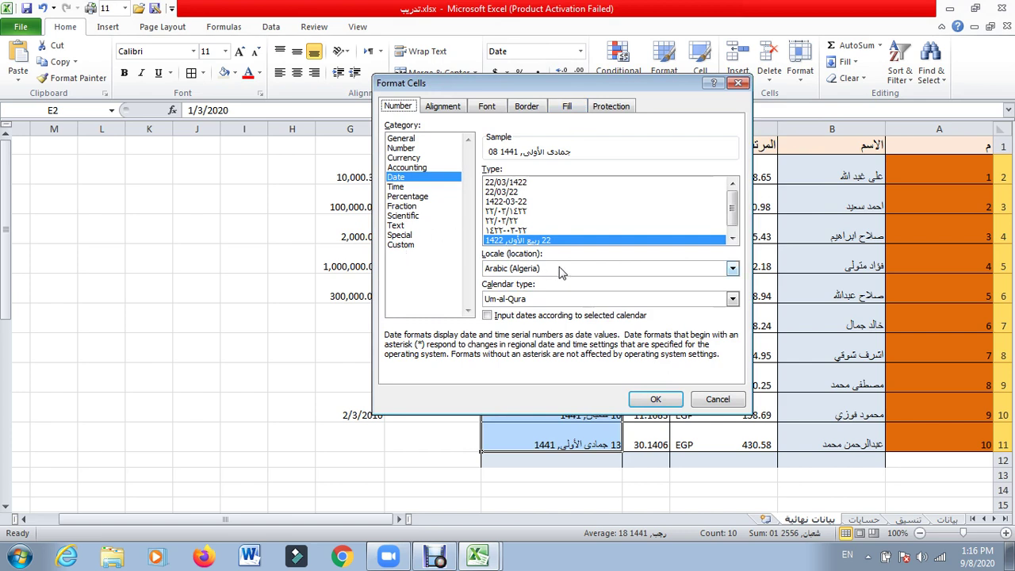
click(733, 299)
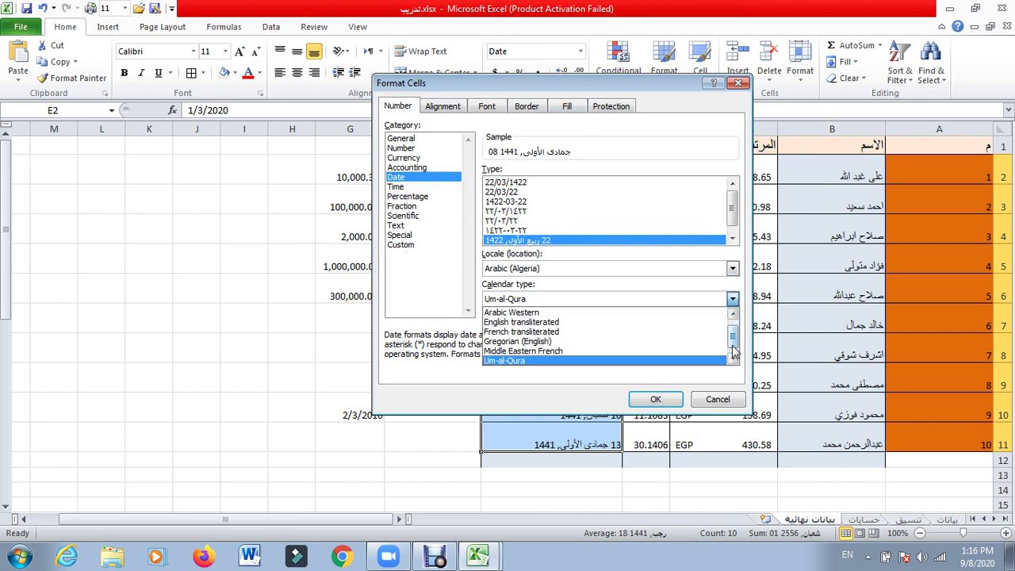
click(690, 312)
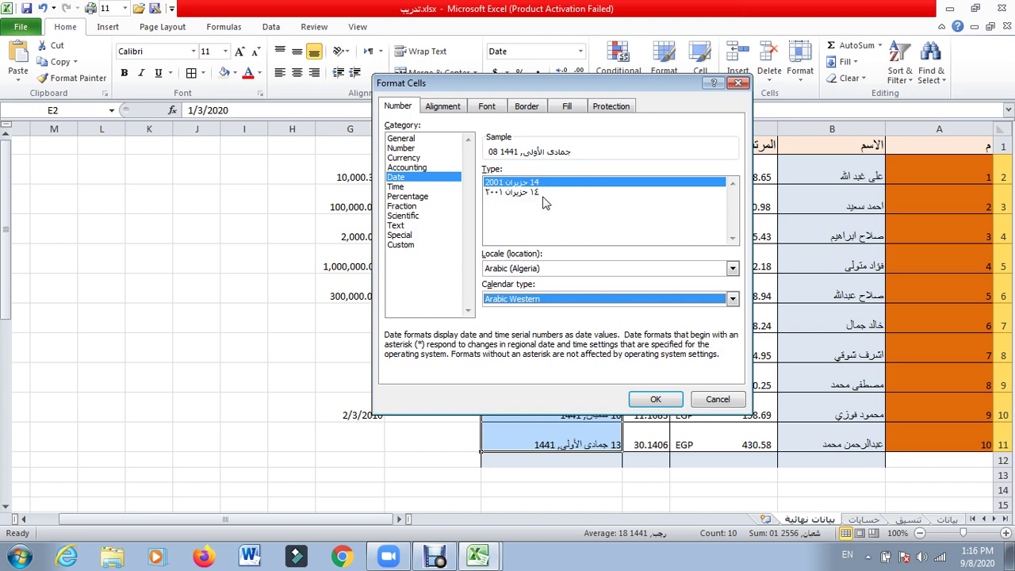
click(641, 400)
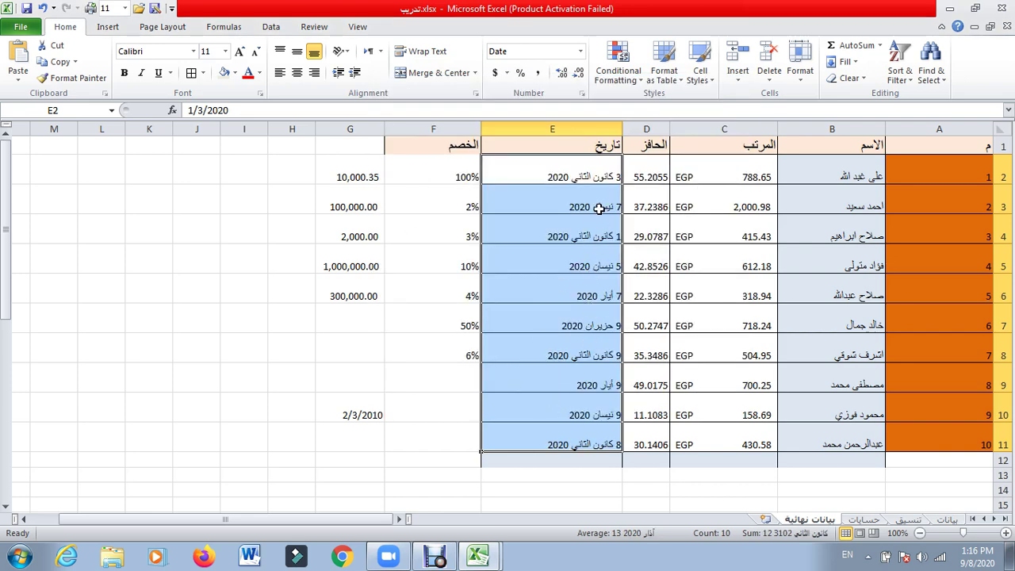
Step: Give the dates the English transliterated calendar with the second Arabic-digit date type, e.g. ٣ يناير ٢٠٢٠
click(581, 93)
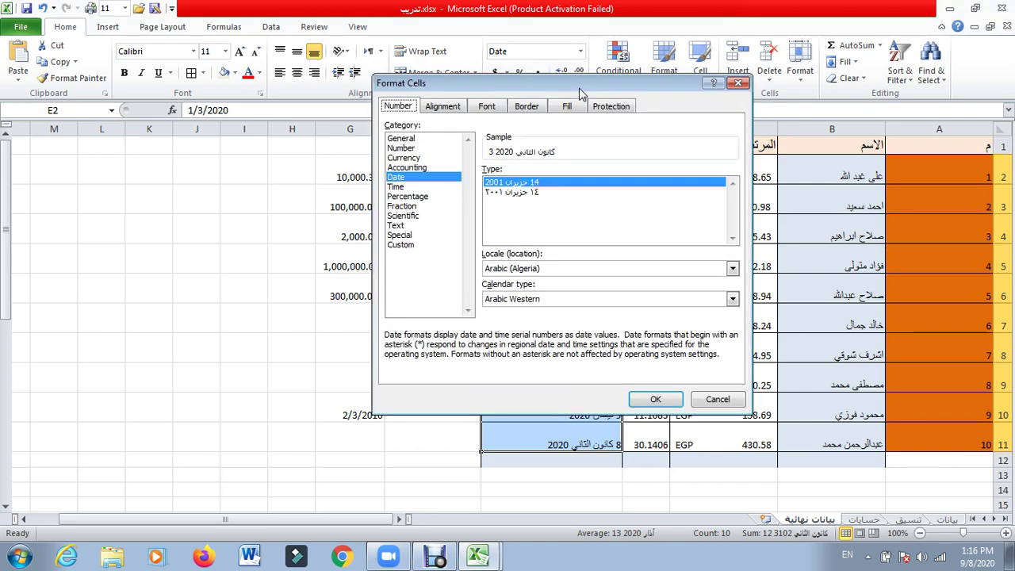
click(734, 300)
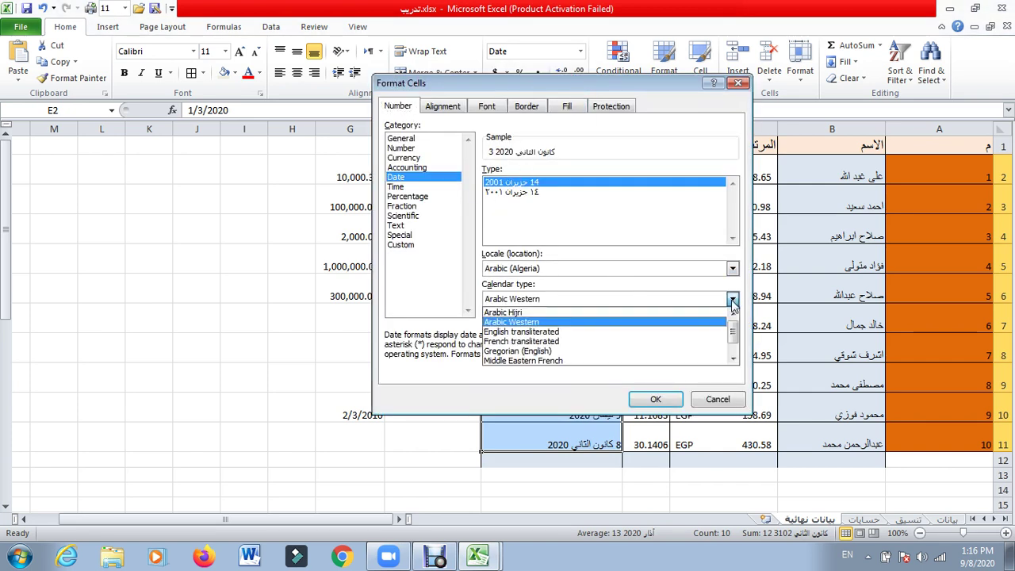
click(666, 334)
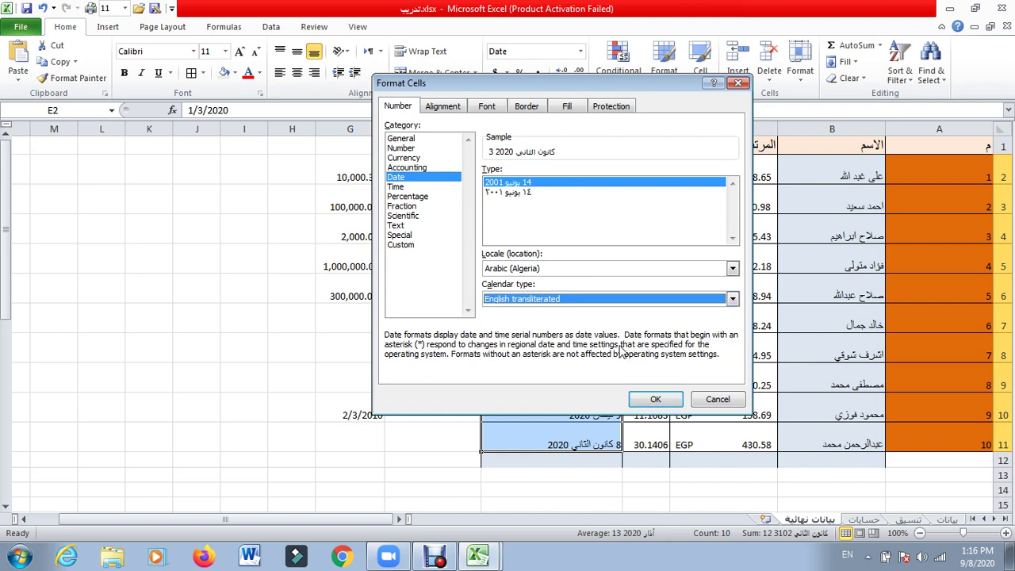
click(516, 193)
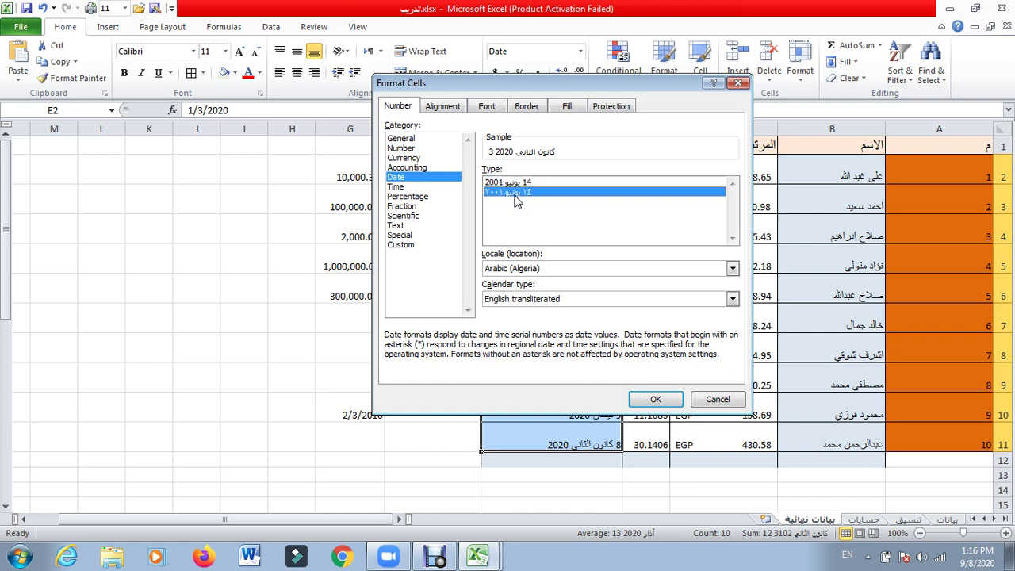
click(639, 401)
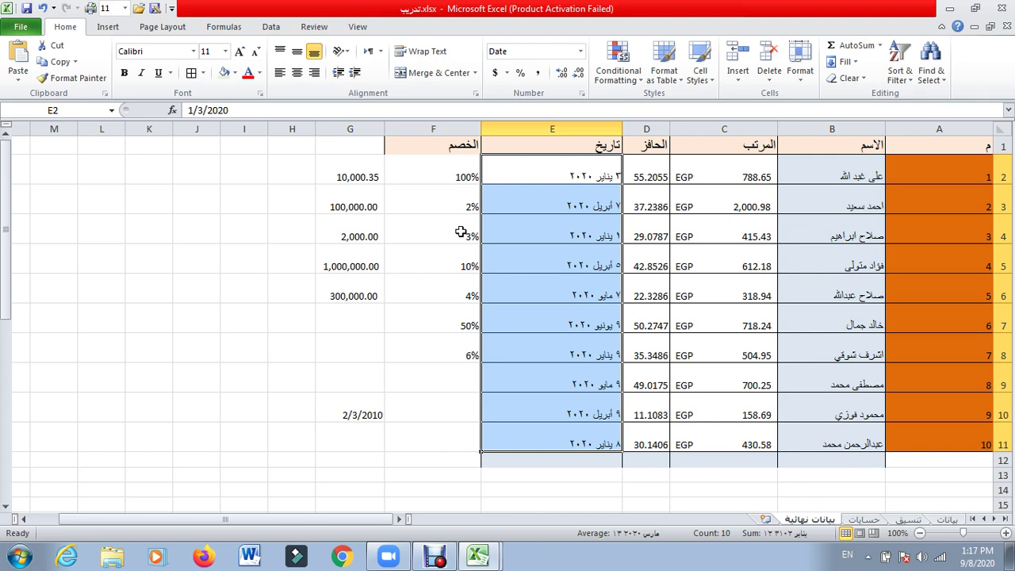
Step: Delete the numbers and date in G2:G10
drag(363, 177, 367, 408)
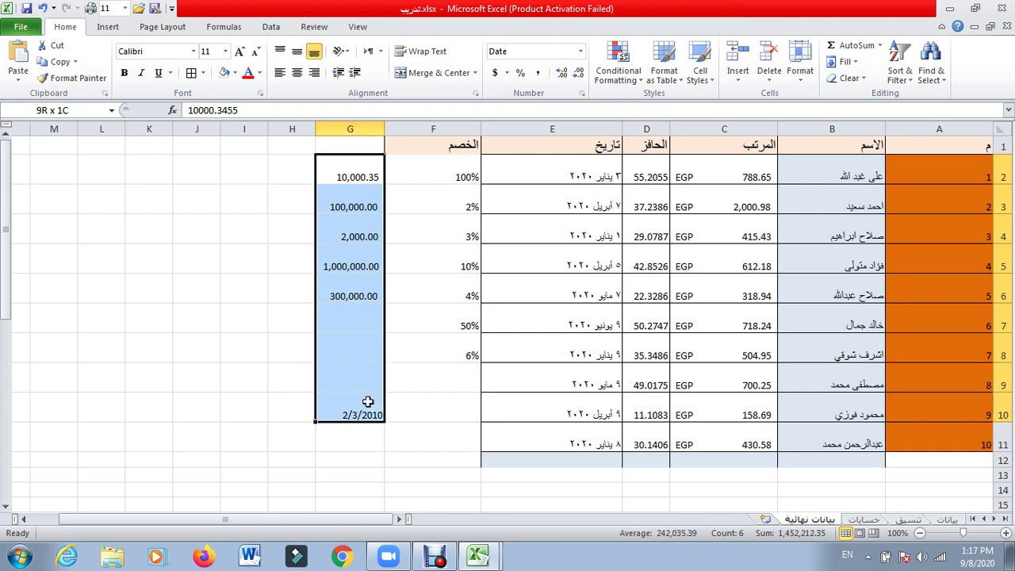
key(Delete)
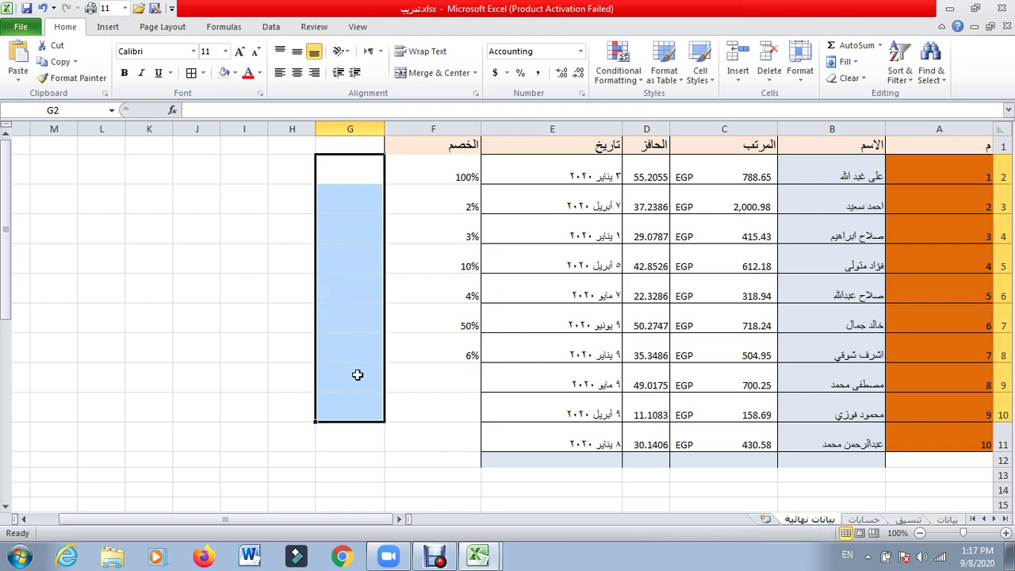
click(358, 374)
Step: Set the emptied cells G2:G12 back to General number format
click(362, 200)
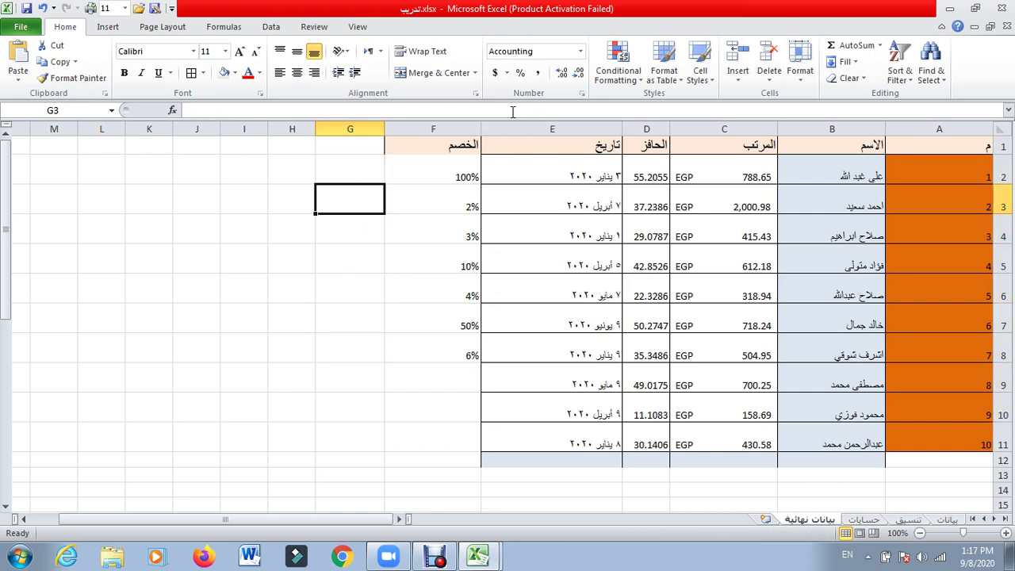
drag(363, 157, 363, 472)
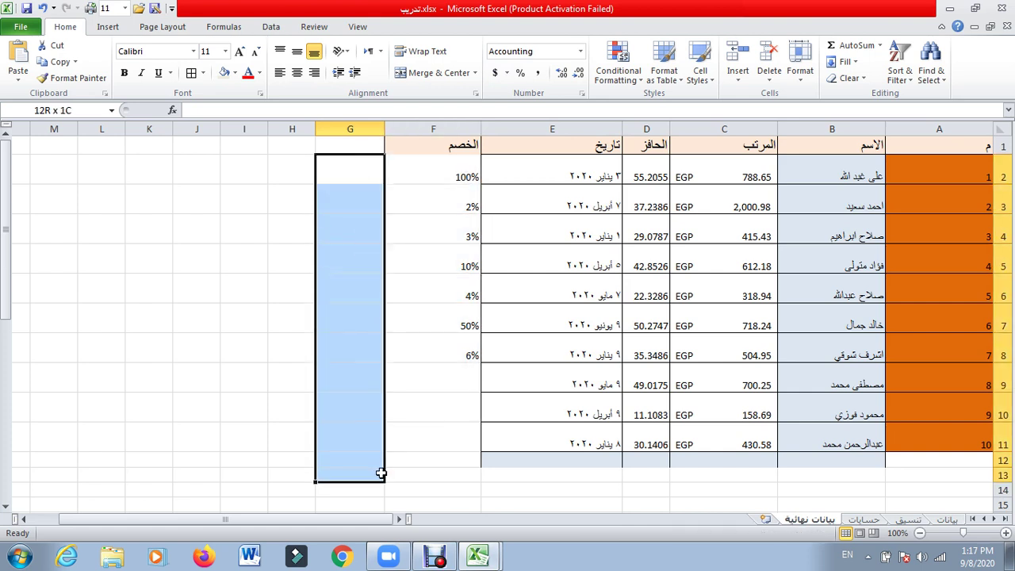
click(580, 54)
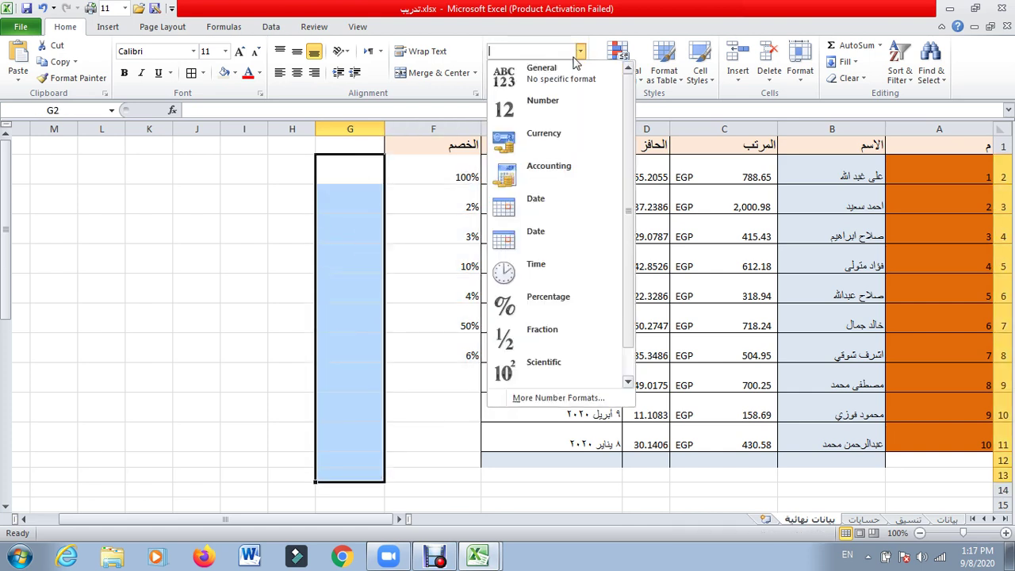
click(571, 70)
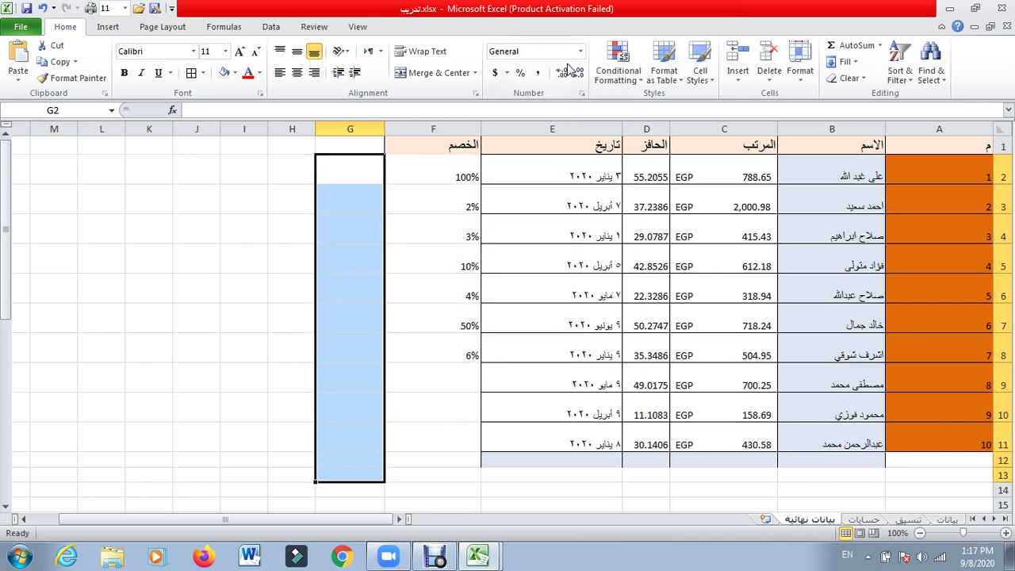
click(365, 318)
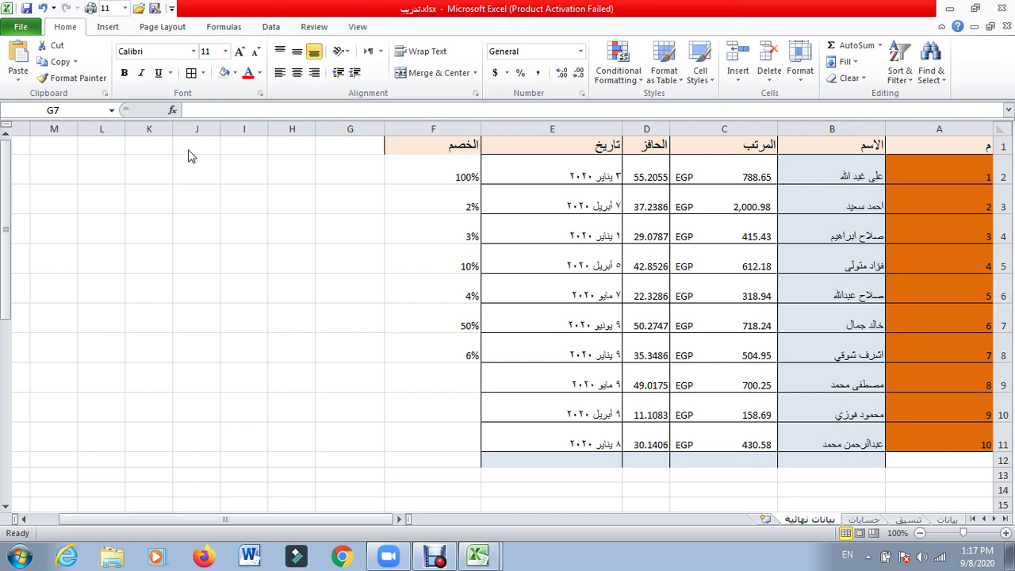
click(352, 228)
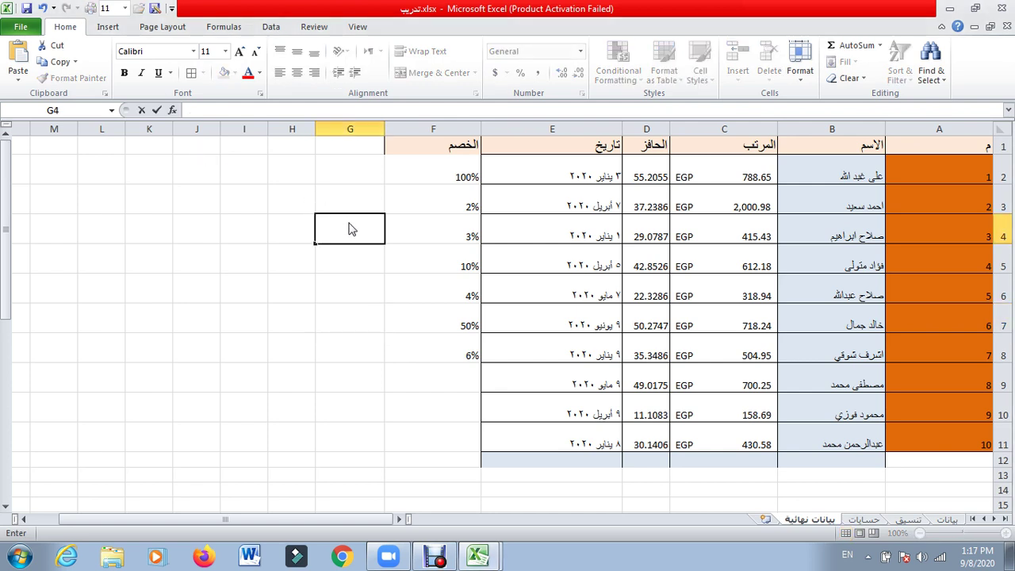
text(س)
key(BackSpace)
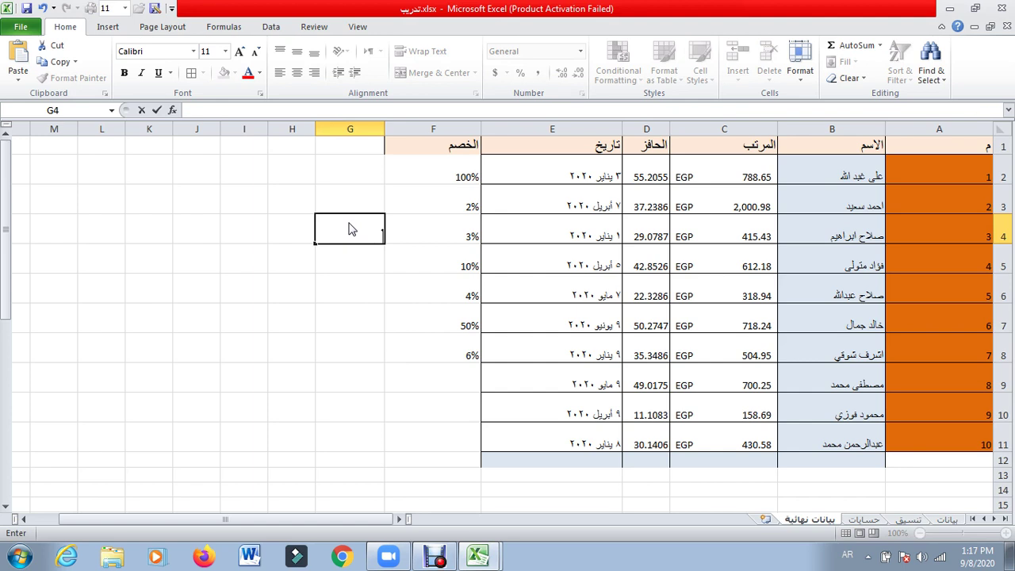
text(ينس)
key(BackSpace)
key(BackSpace)
key(BackSpace)
click(365, 323)
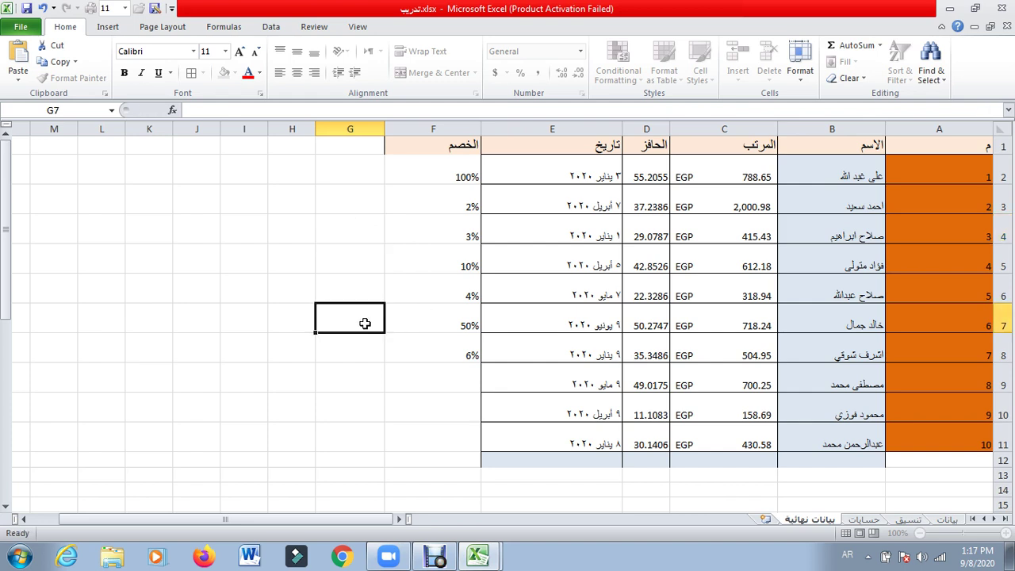
click(540, 176)
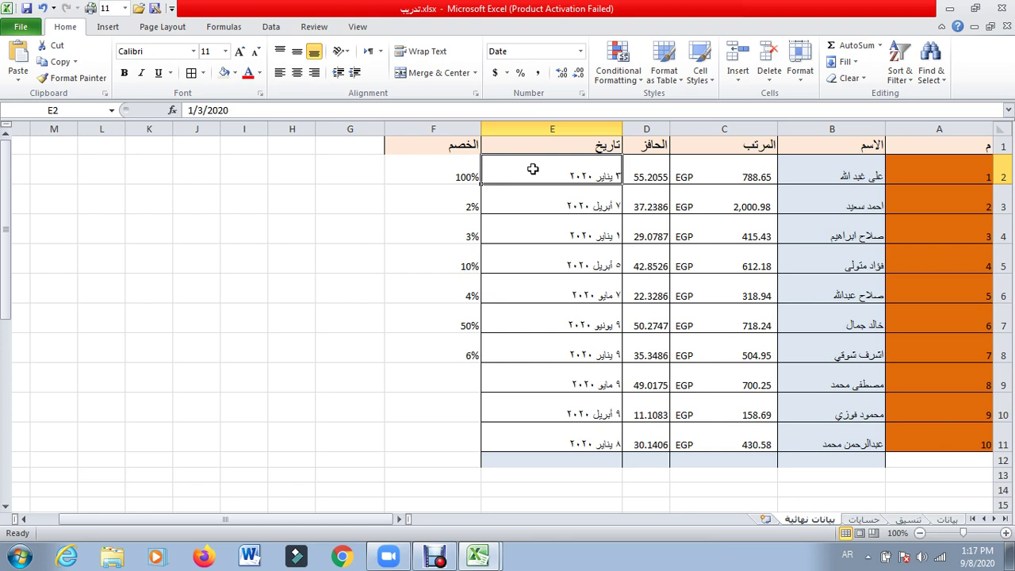
drag(533, 169, 553, 434)
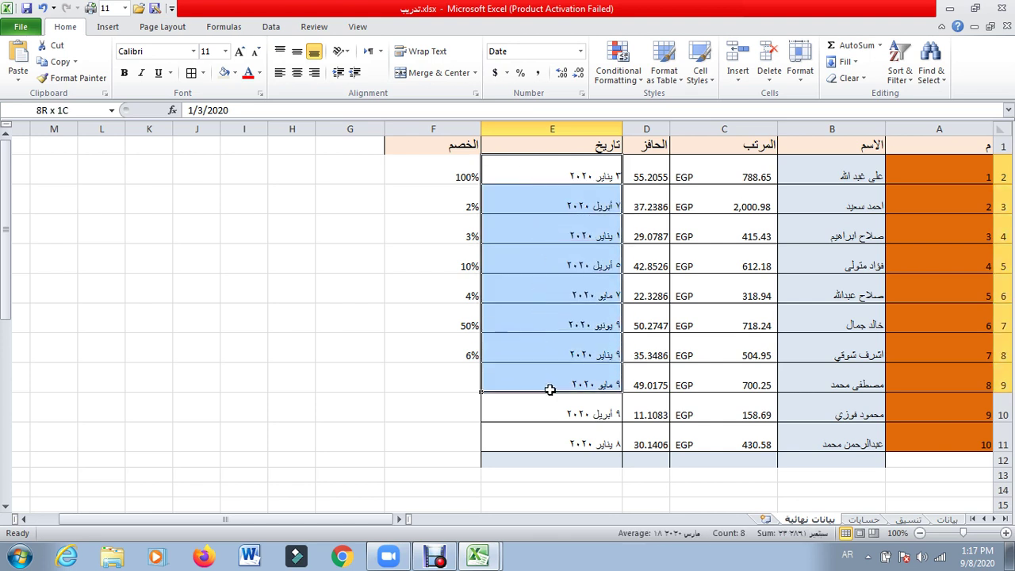
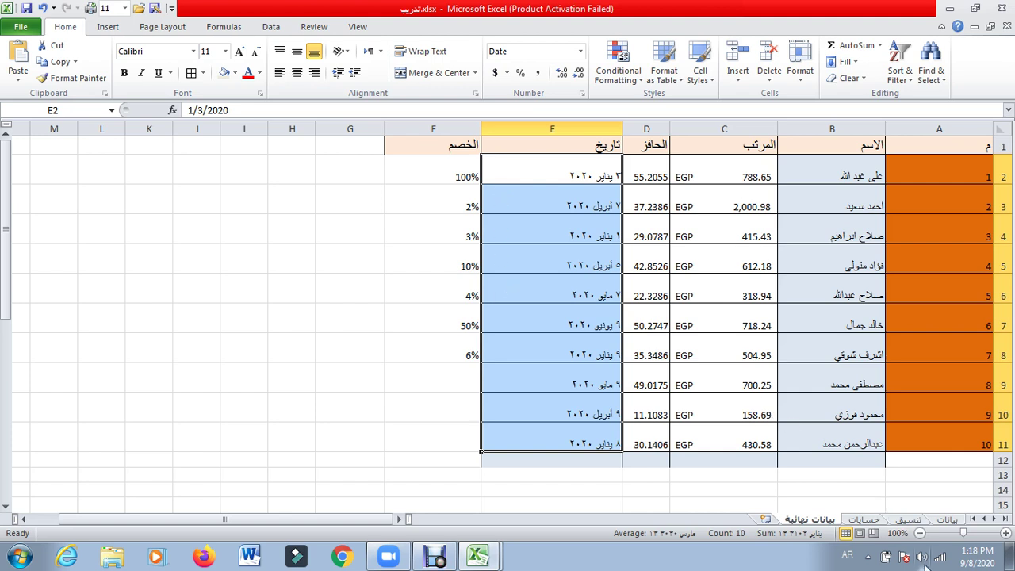
Step: Check the system volume, select the 10% discount in F5, then bring up the Debut recorder
click(922, 558)
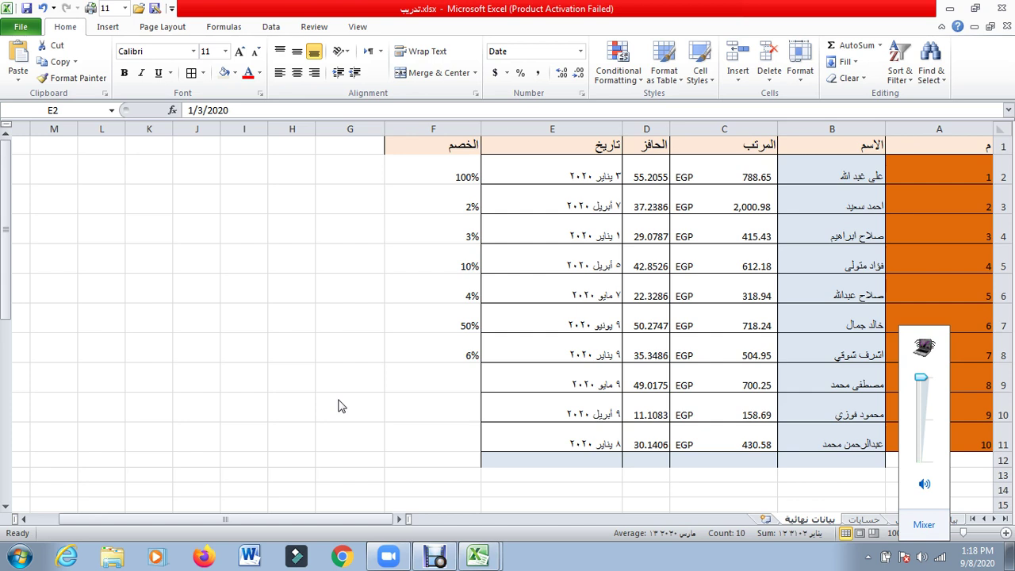
key(ctrl+shift+Down)
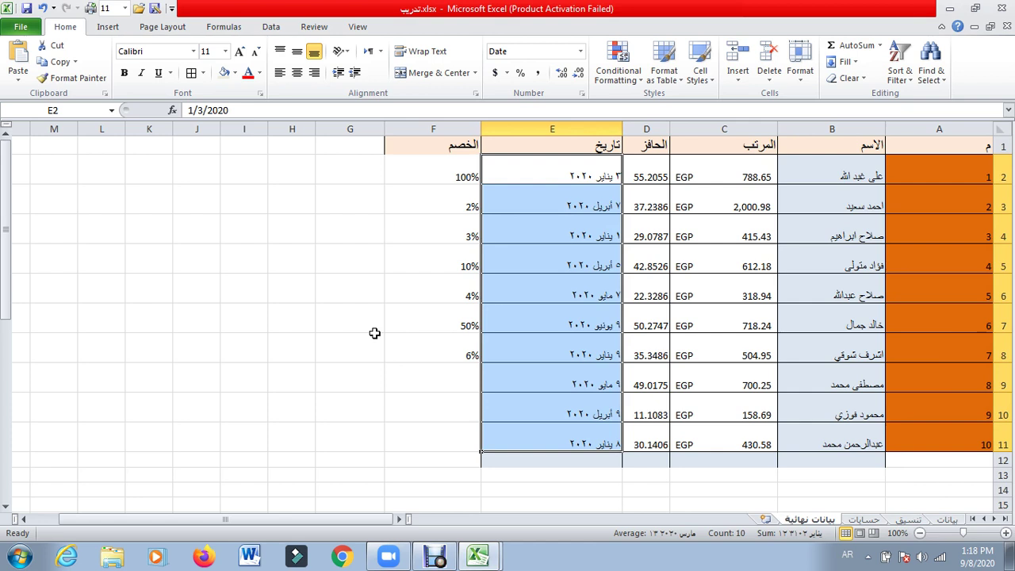
click(403, 251)
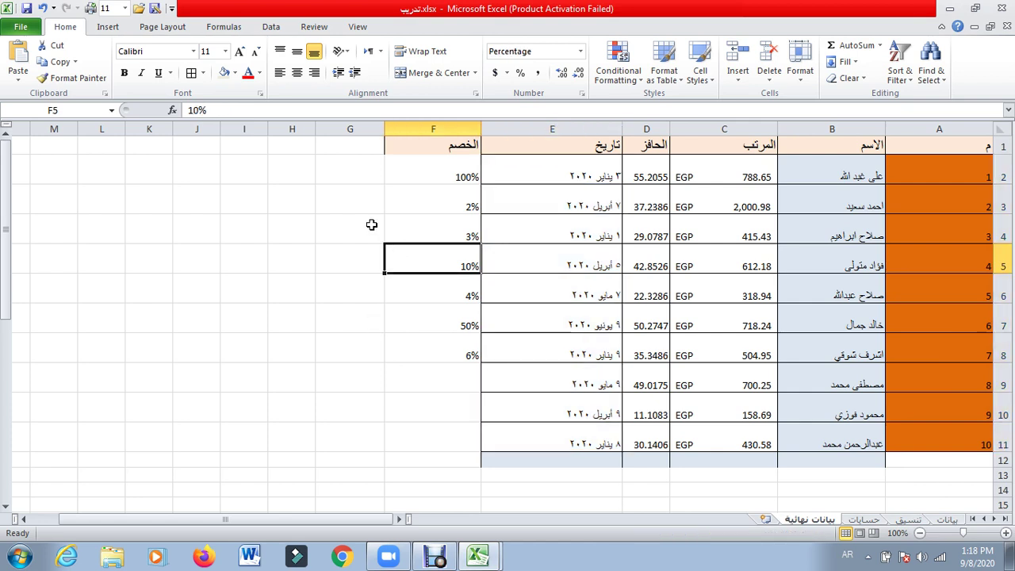
click(434, 557)
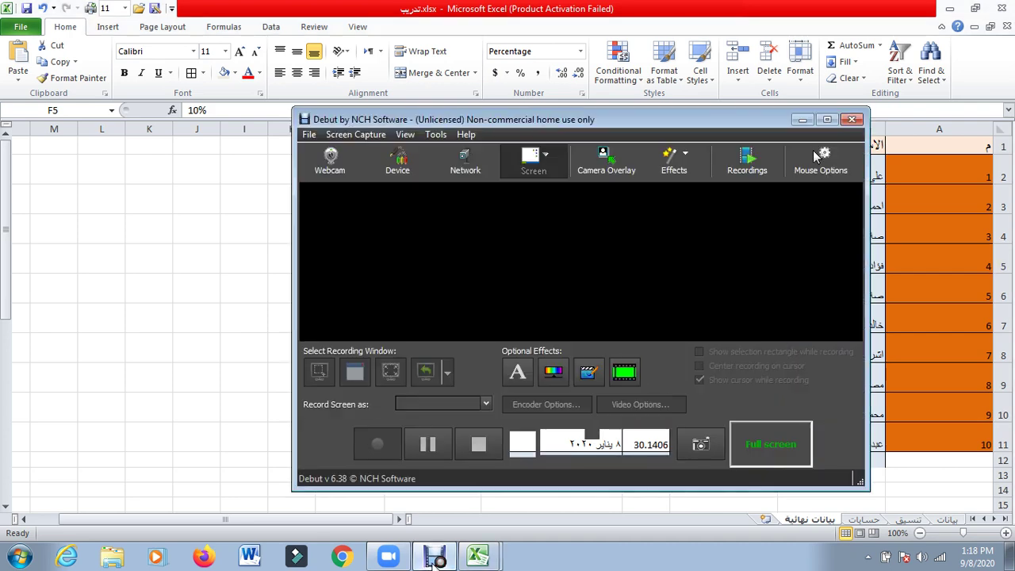